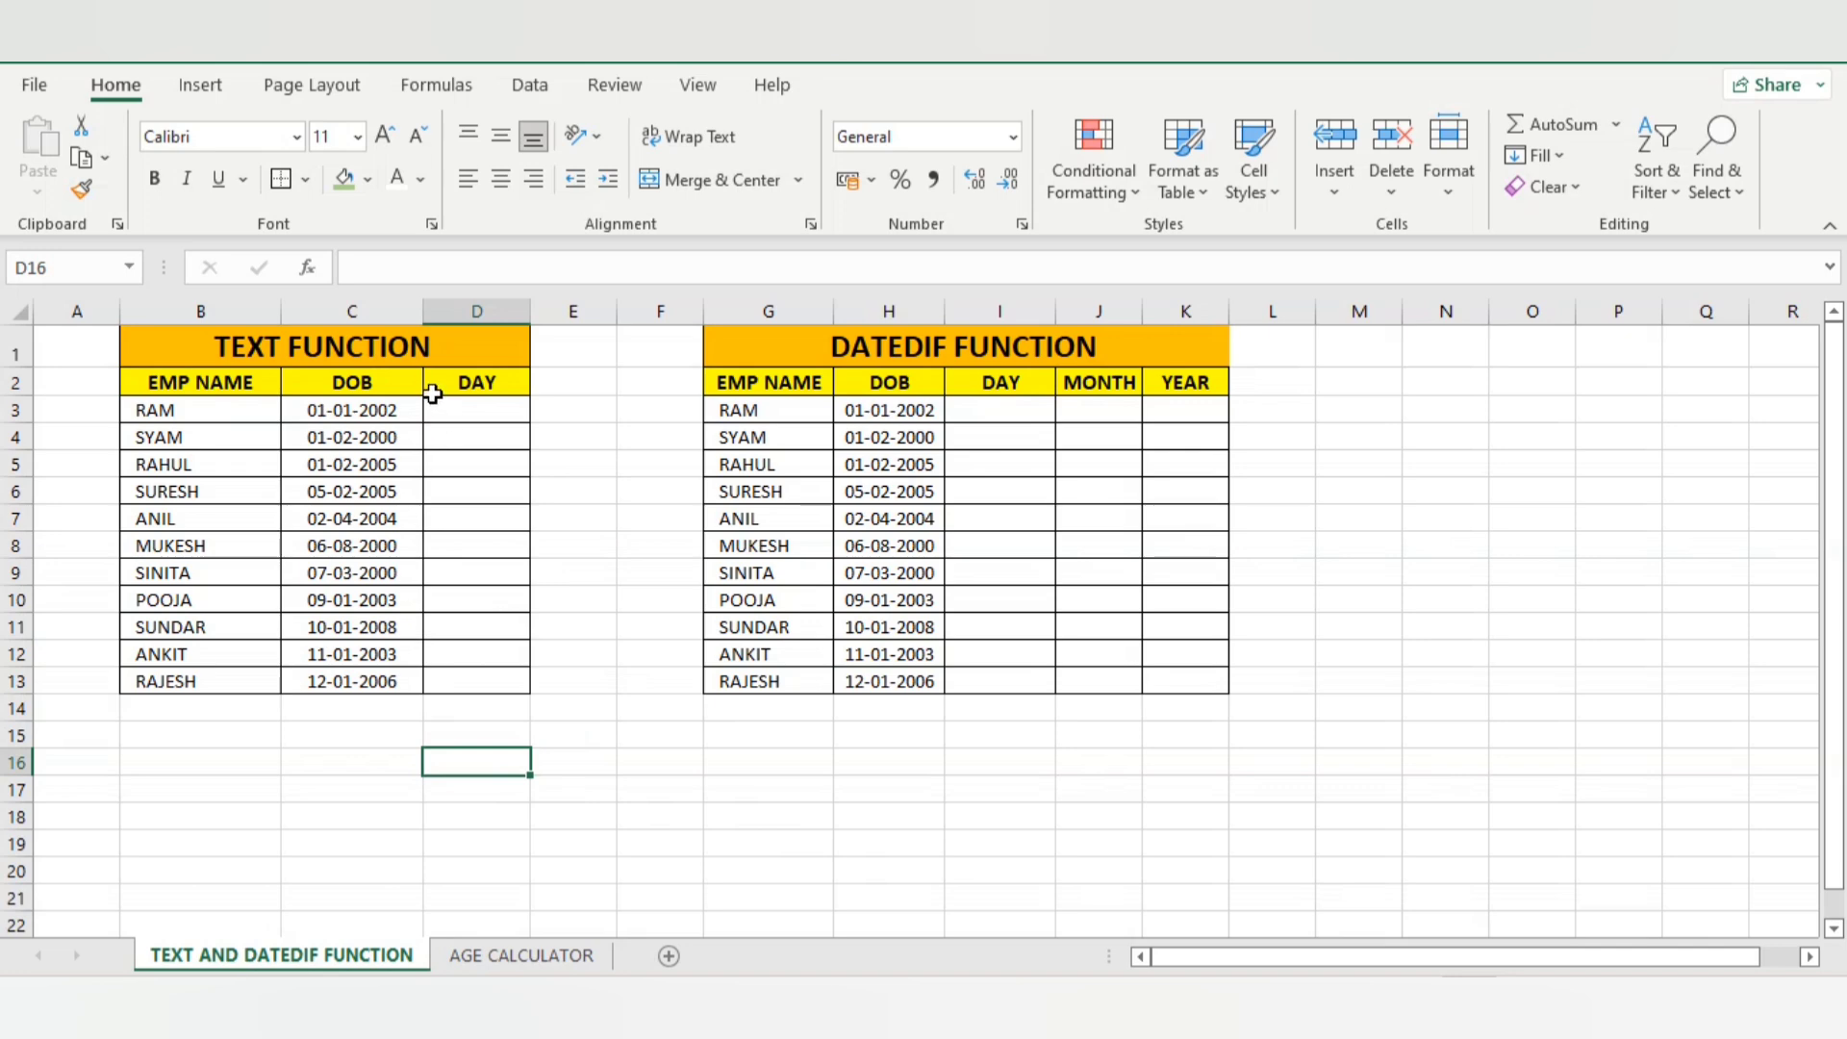
{"action": "left_click", "coordinate": [431, 385]}
{"action": "left_click", "coordinate": [470, 546]}
{"action": "left_click", "coordinate": [389, 794]}
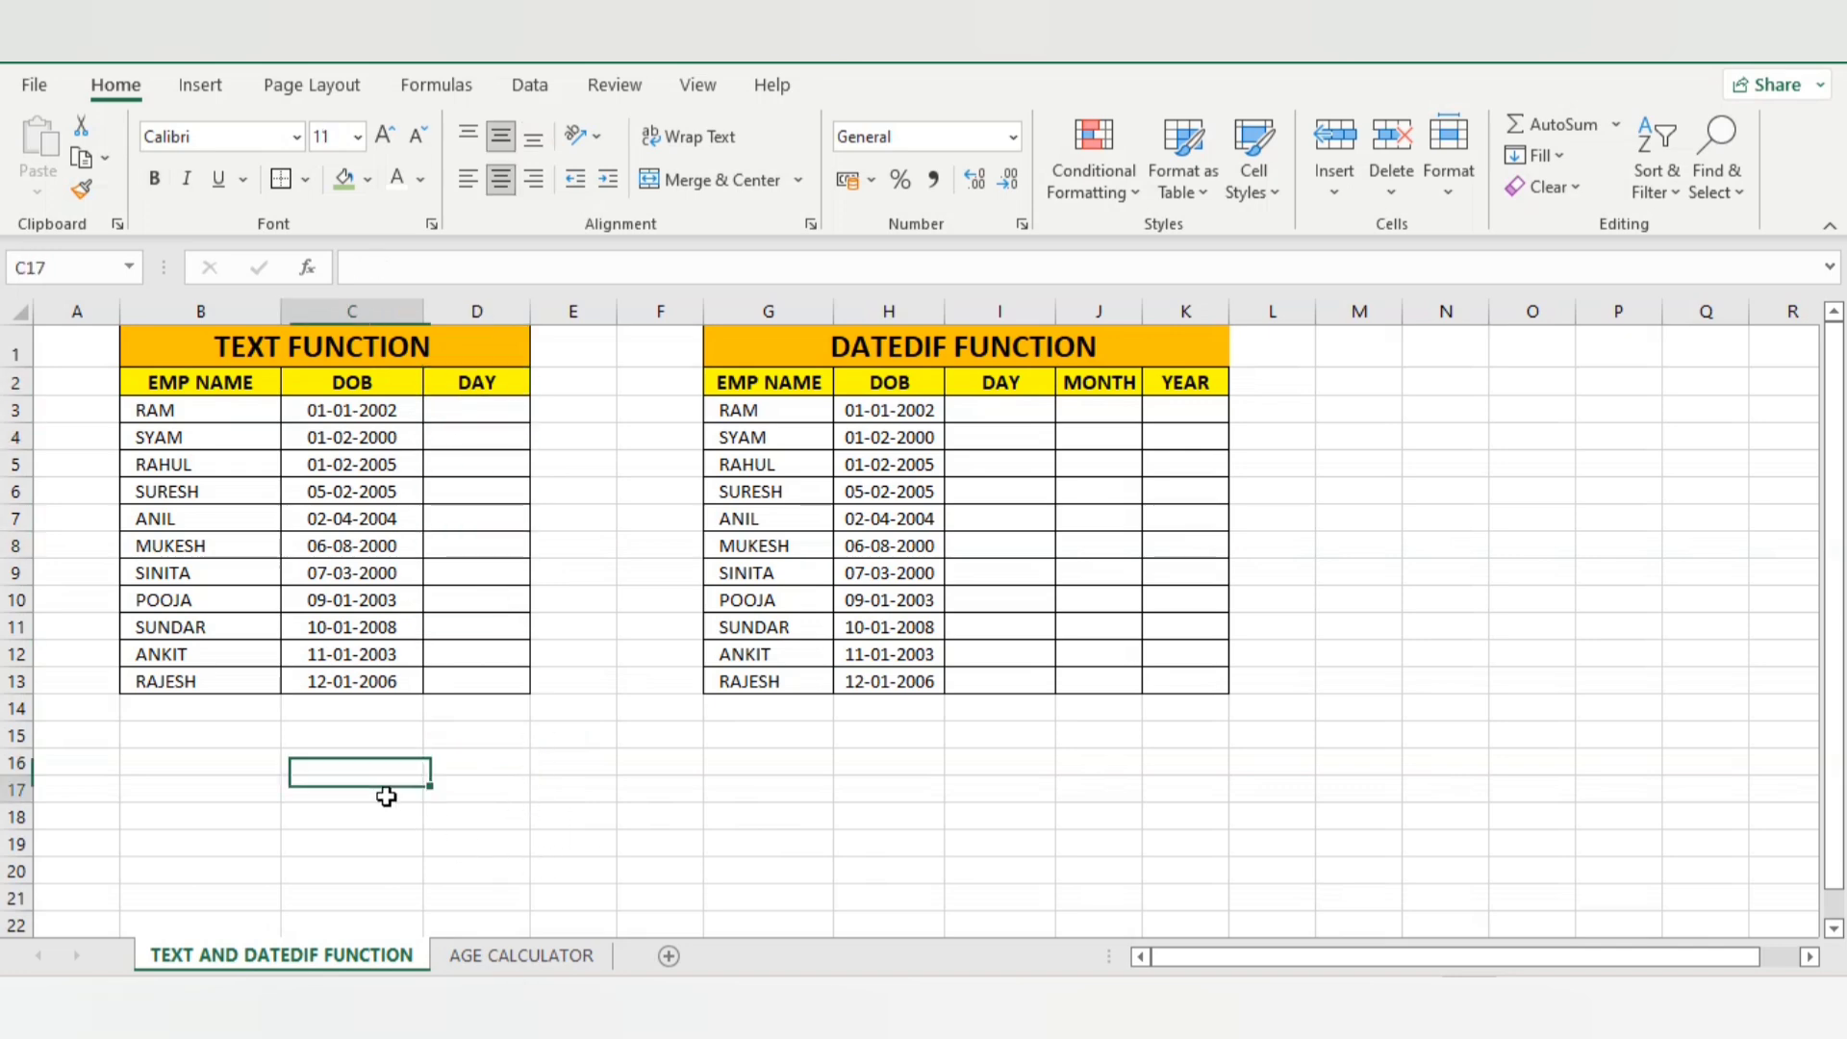
{"action": "left_click", "coordinate": [351, 725]}
{"action": "left_click", "coordinate": [575, 783]}
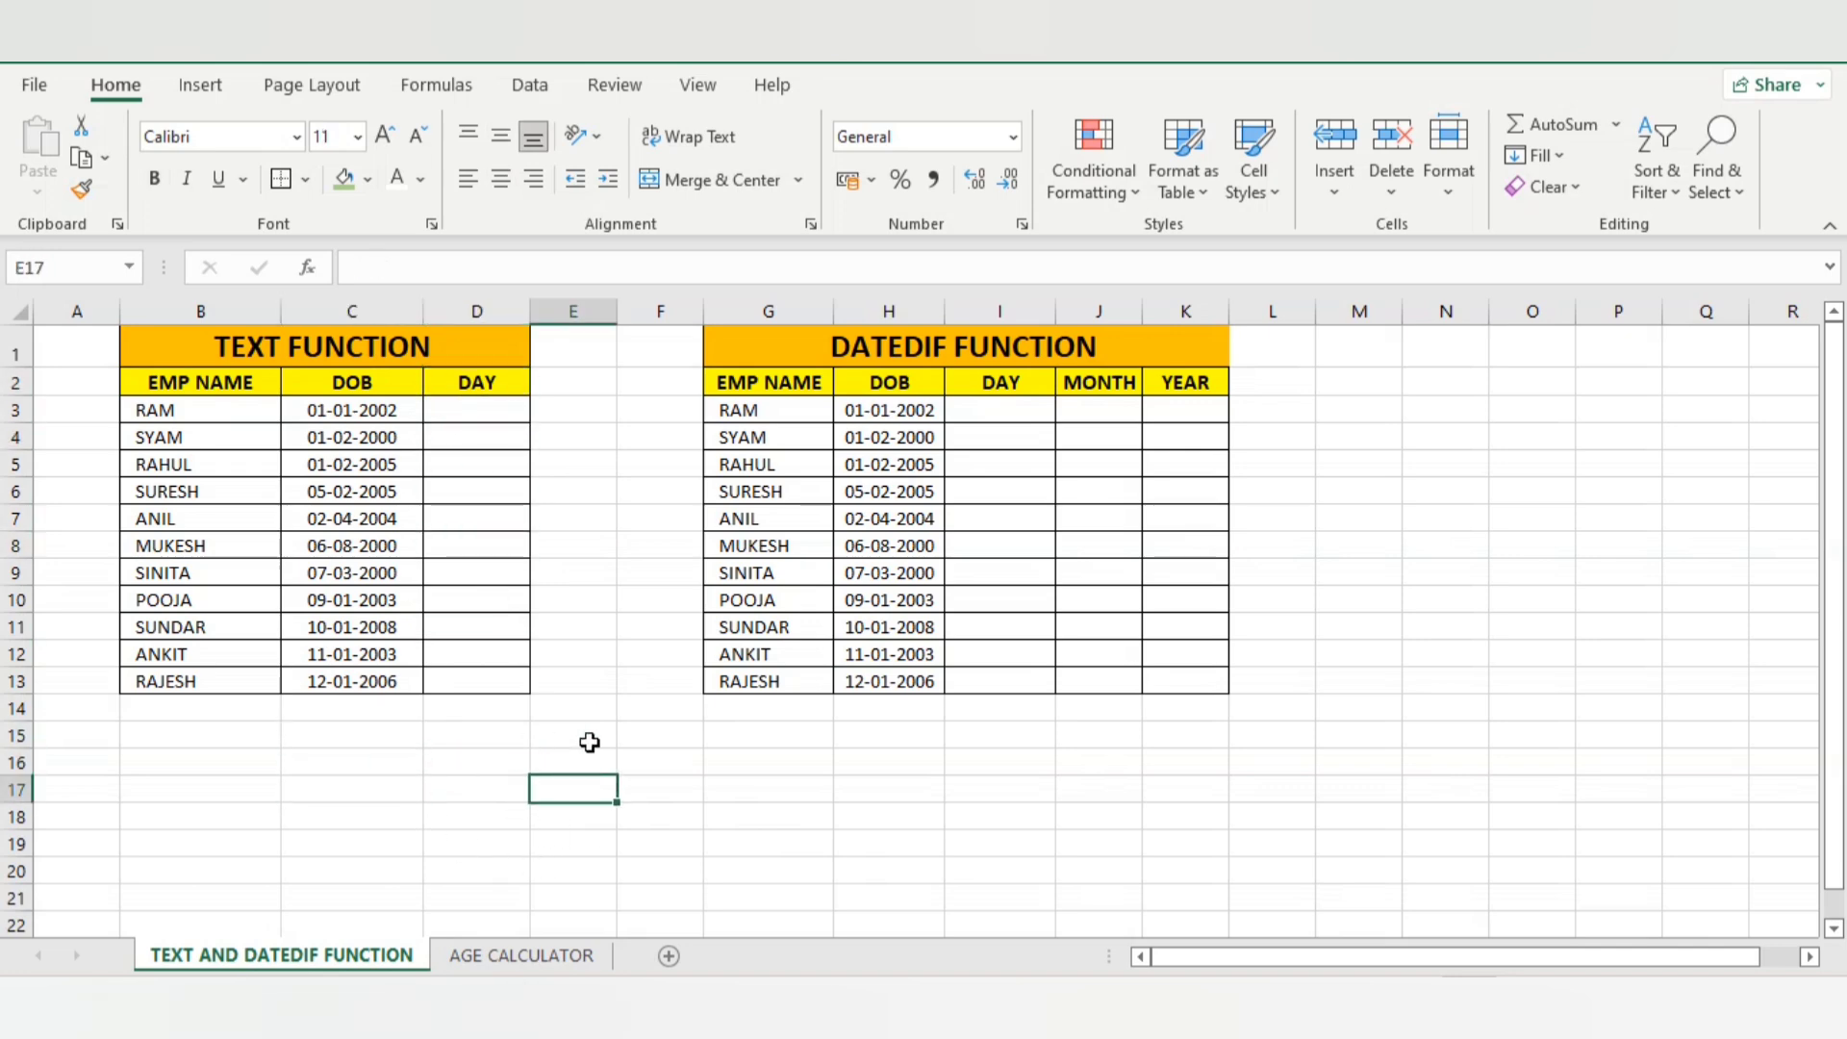
{"action": "scroll", "coordinate": [570, 741], "scroll_direction": "up", "scroll_amount": 3}
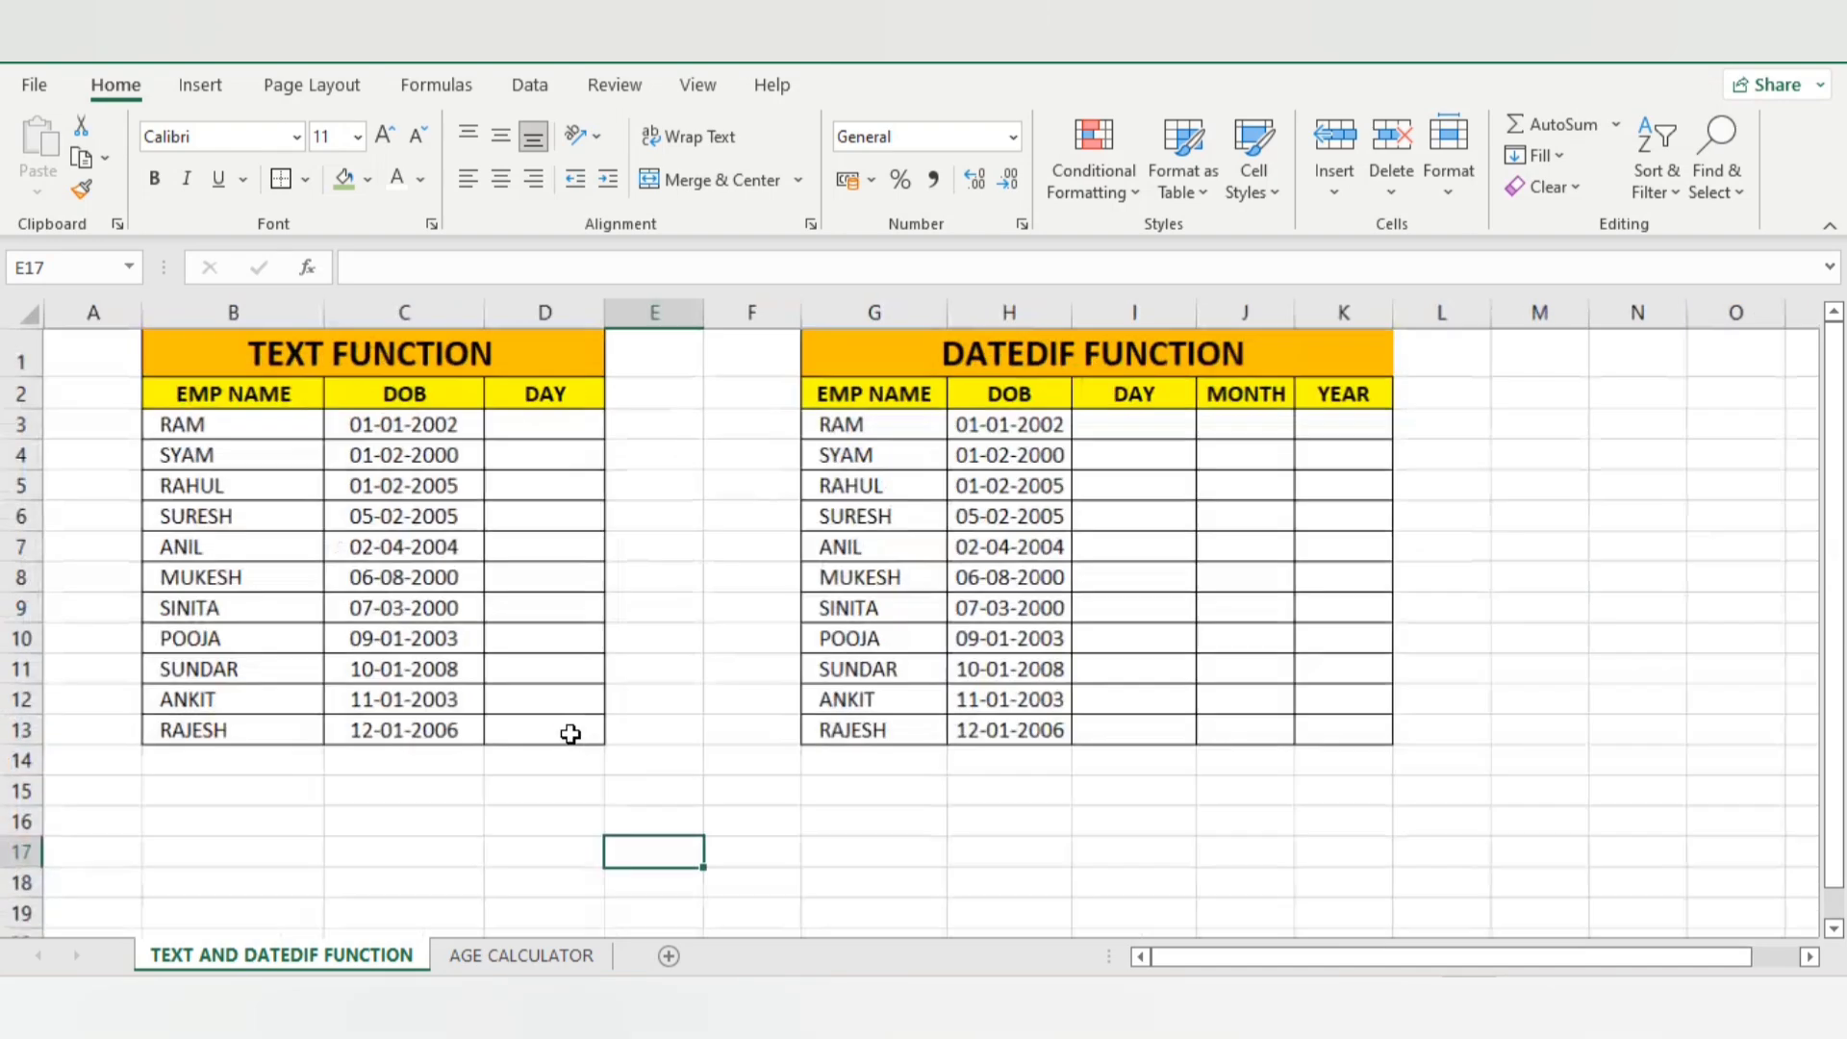
{"action": "scroll", "coordinate": [582, 731], "scroll_direction": "down", "scroll_amount": 1}
{"action": "scroll", "coordinate": [587, 730], "scroll_direction": "up", "scroll_amount": 1}
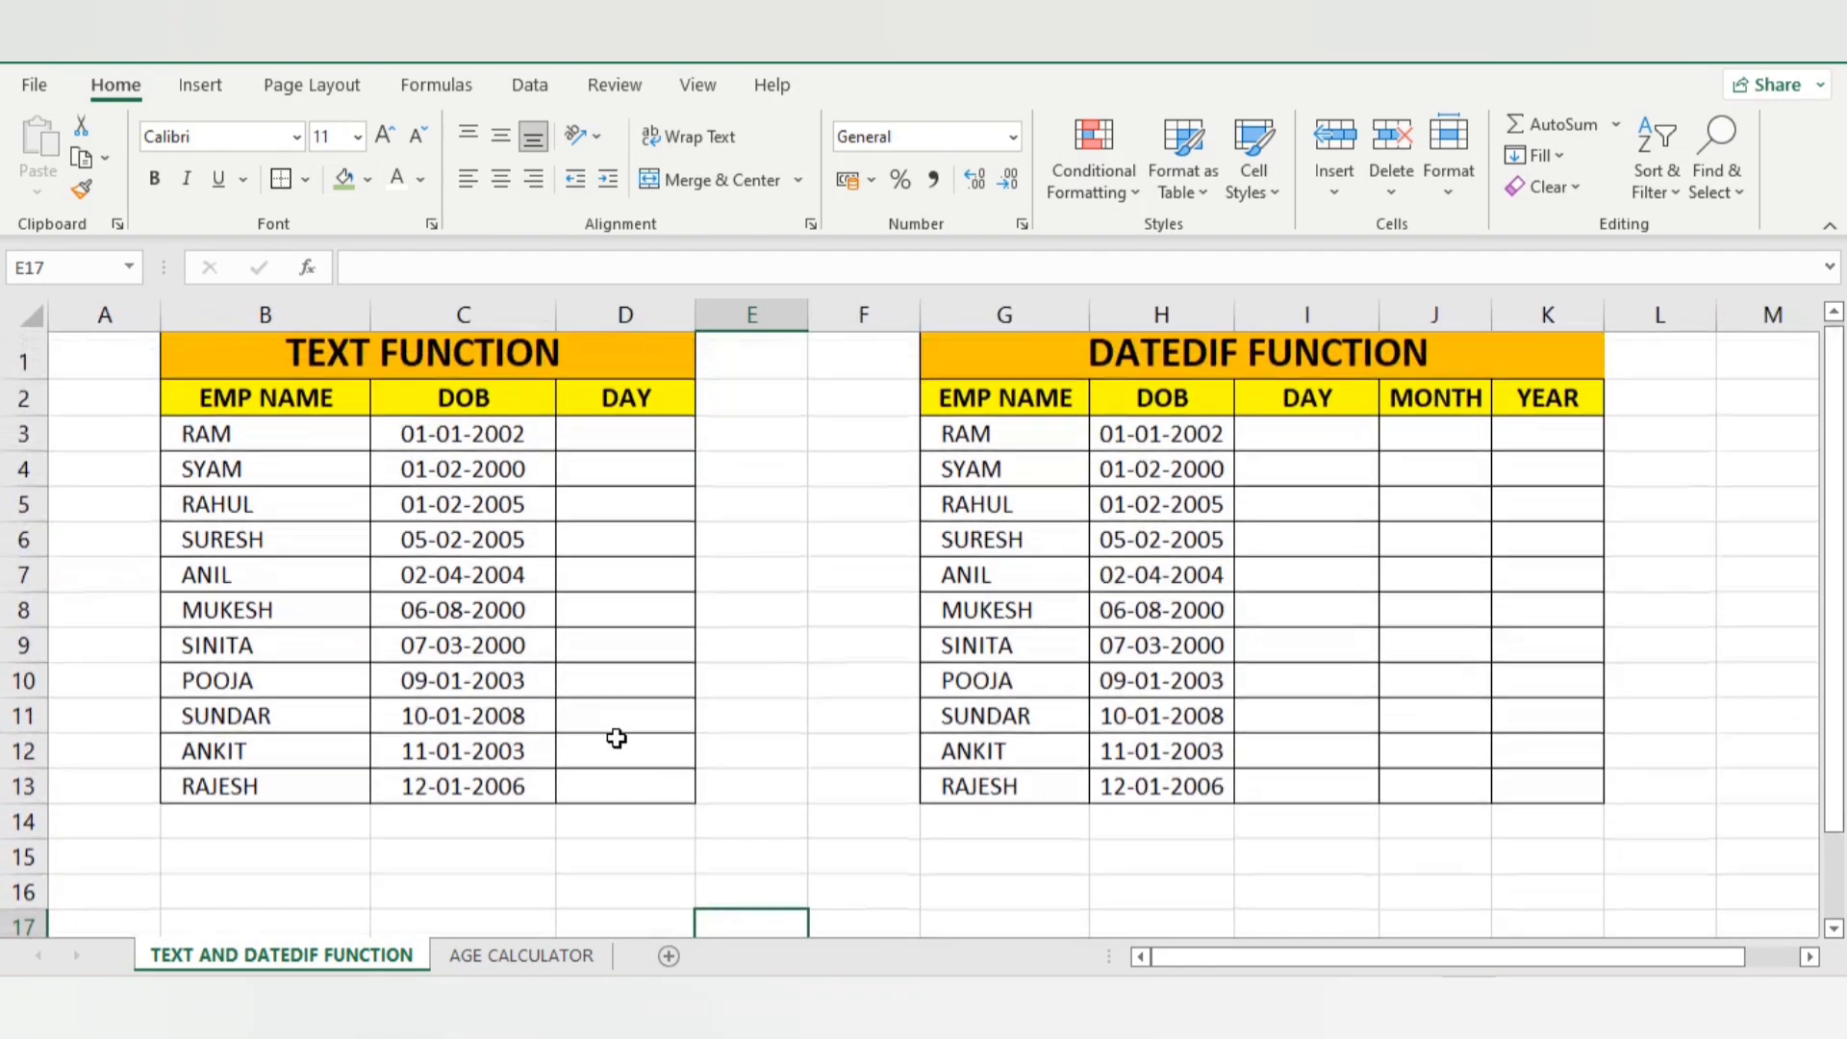
Examine the TEXT FUNCTION and DATEDIF FUNCTION table headings and the EMP NAME, DOB and DAY columns of the TEXT table
{"action": "left_click", "coordinate": [398, 360]}
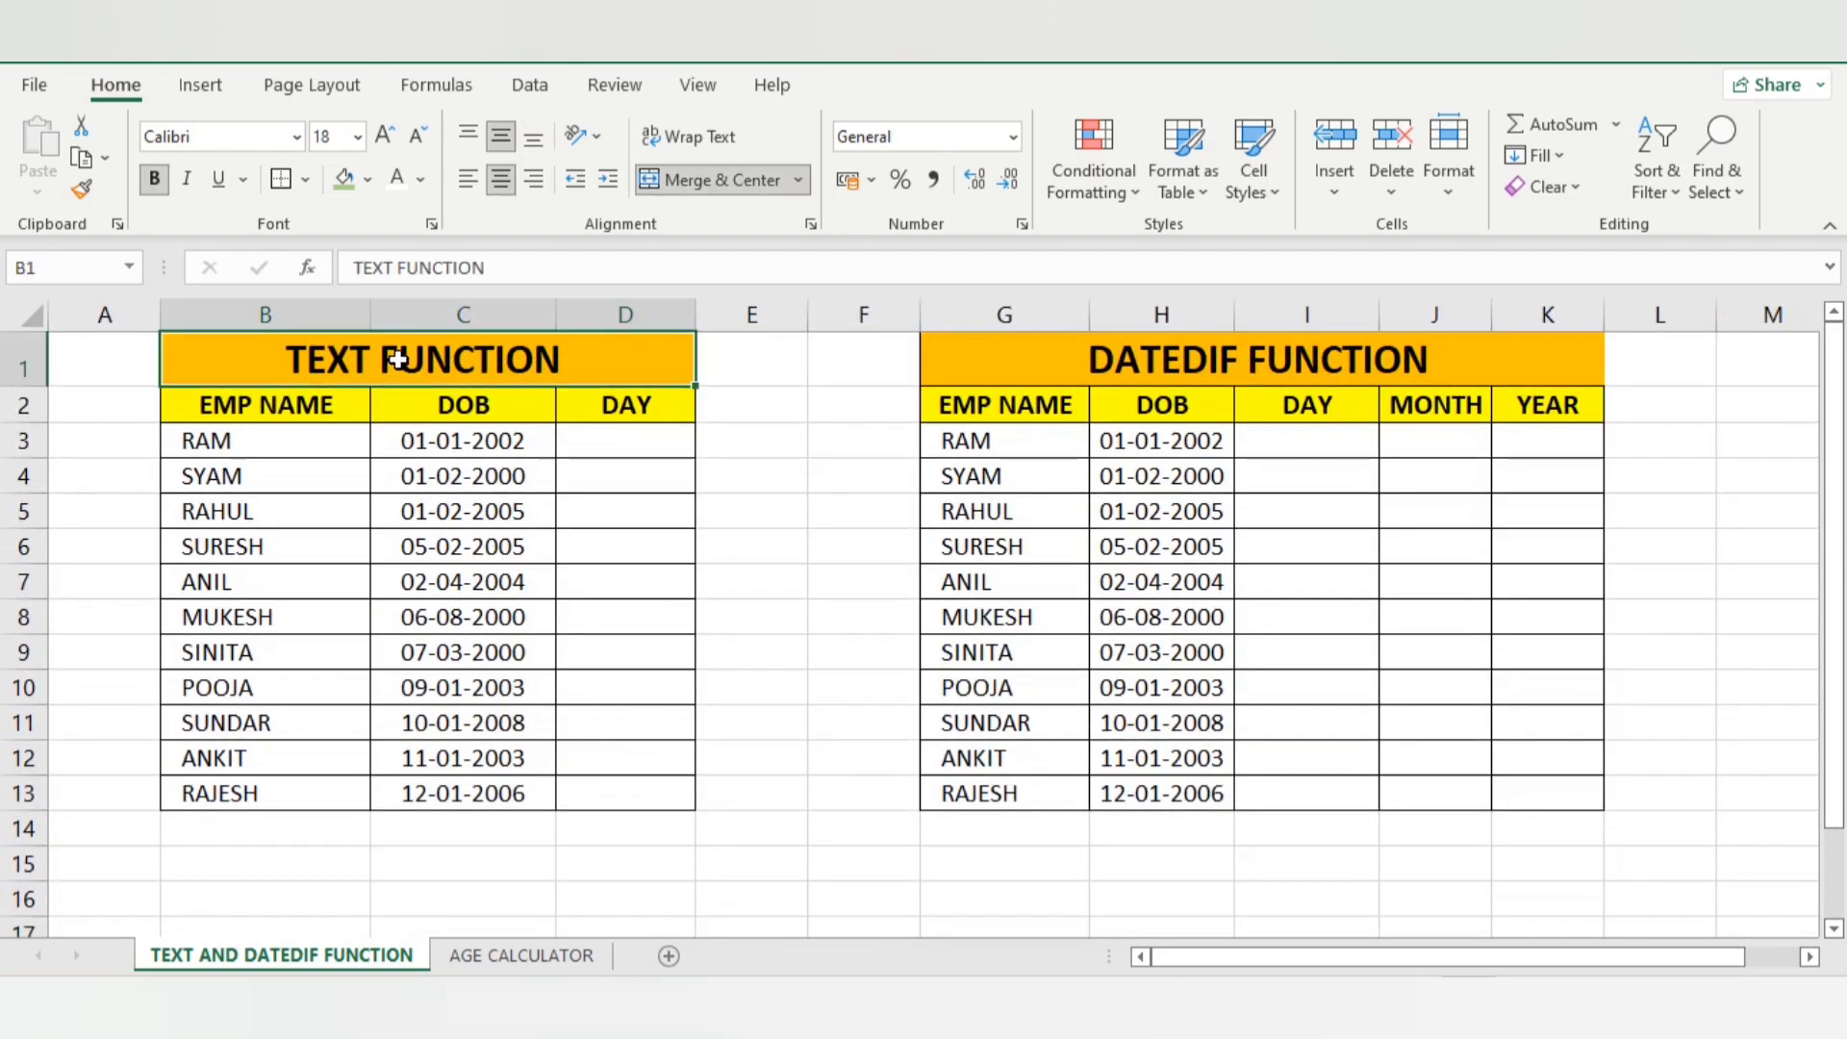
{"action": "left_click", "coordinate": [1108, 362]}
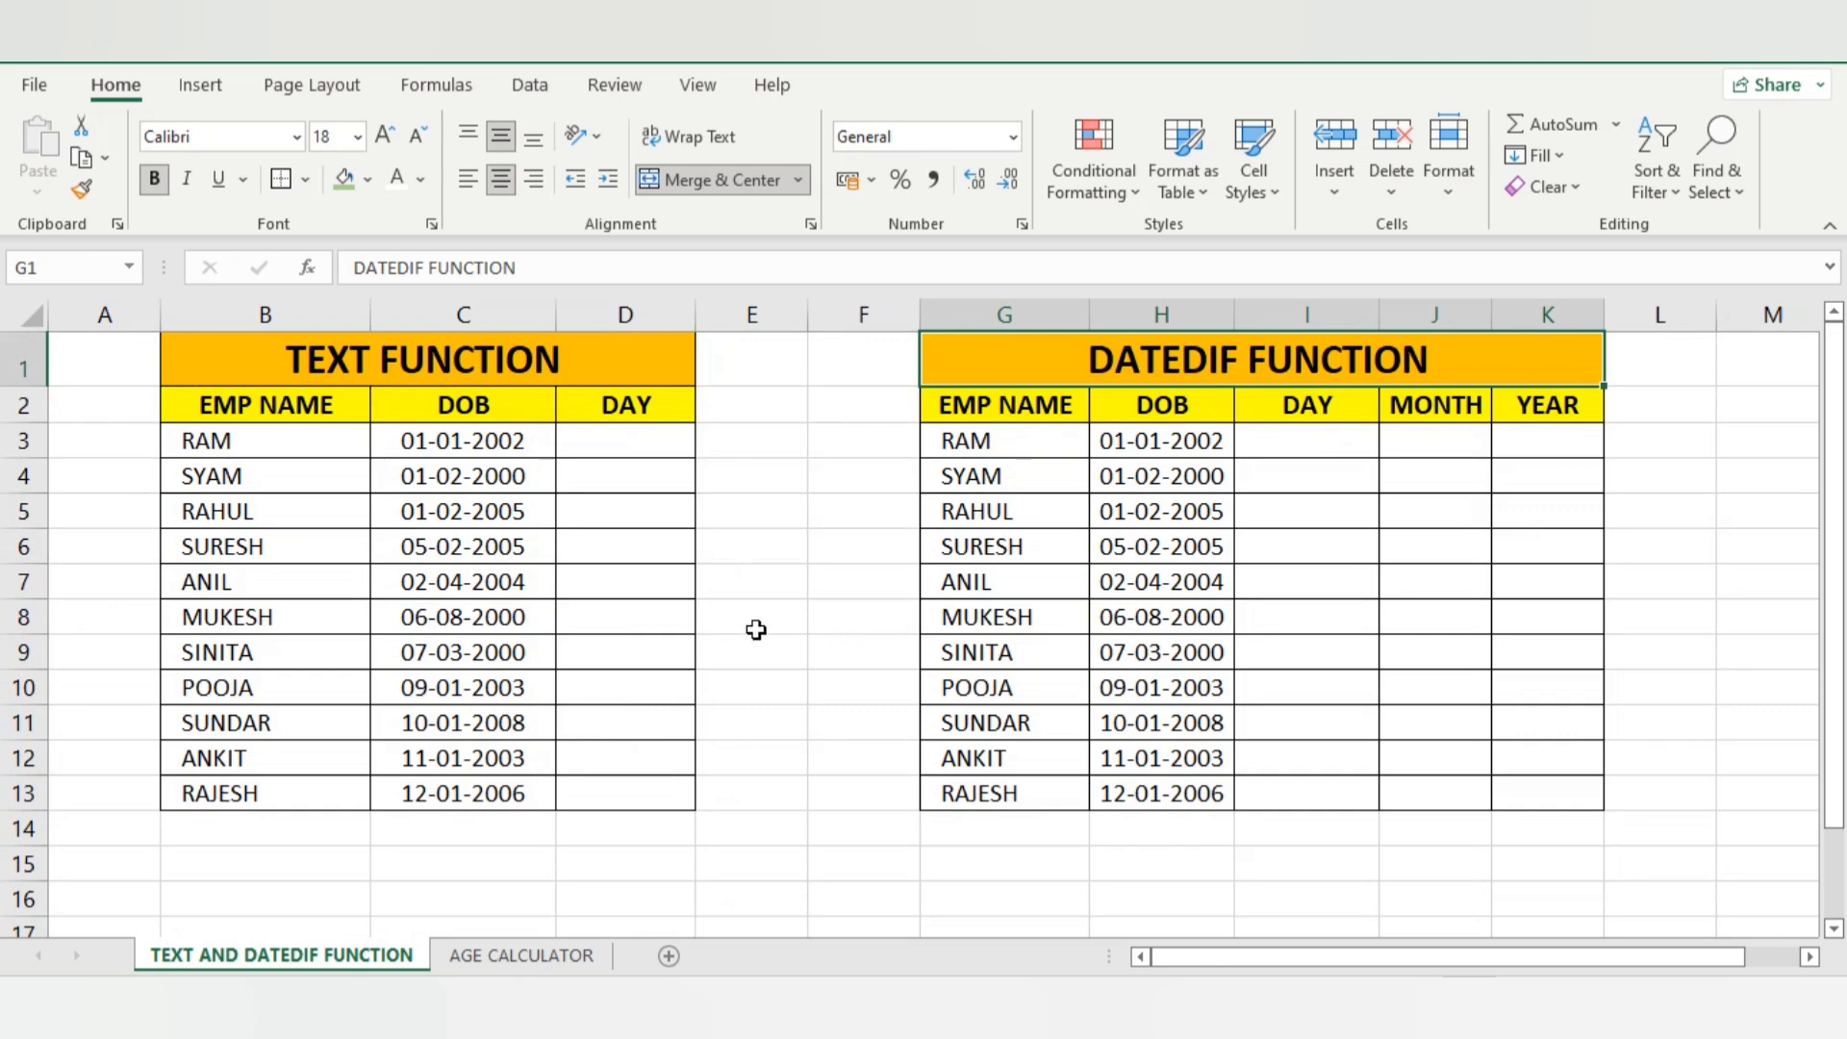
{"action": "left_click", "coordinate": [577, 452]}
{"action": "left_click", "coordinate": [275, 437]}
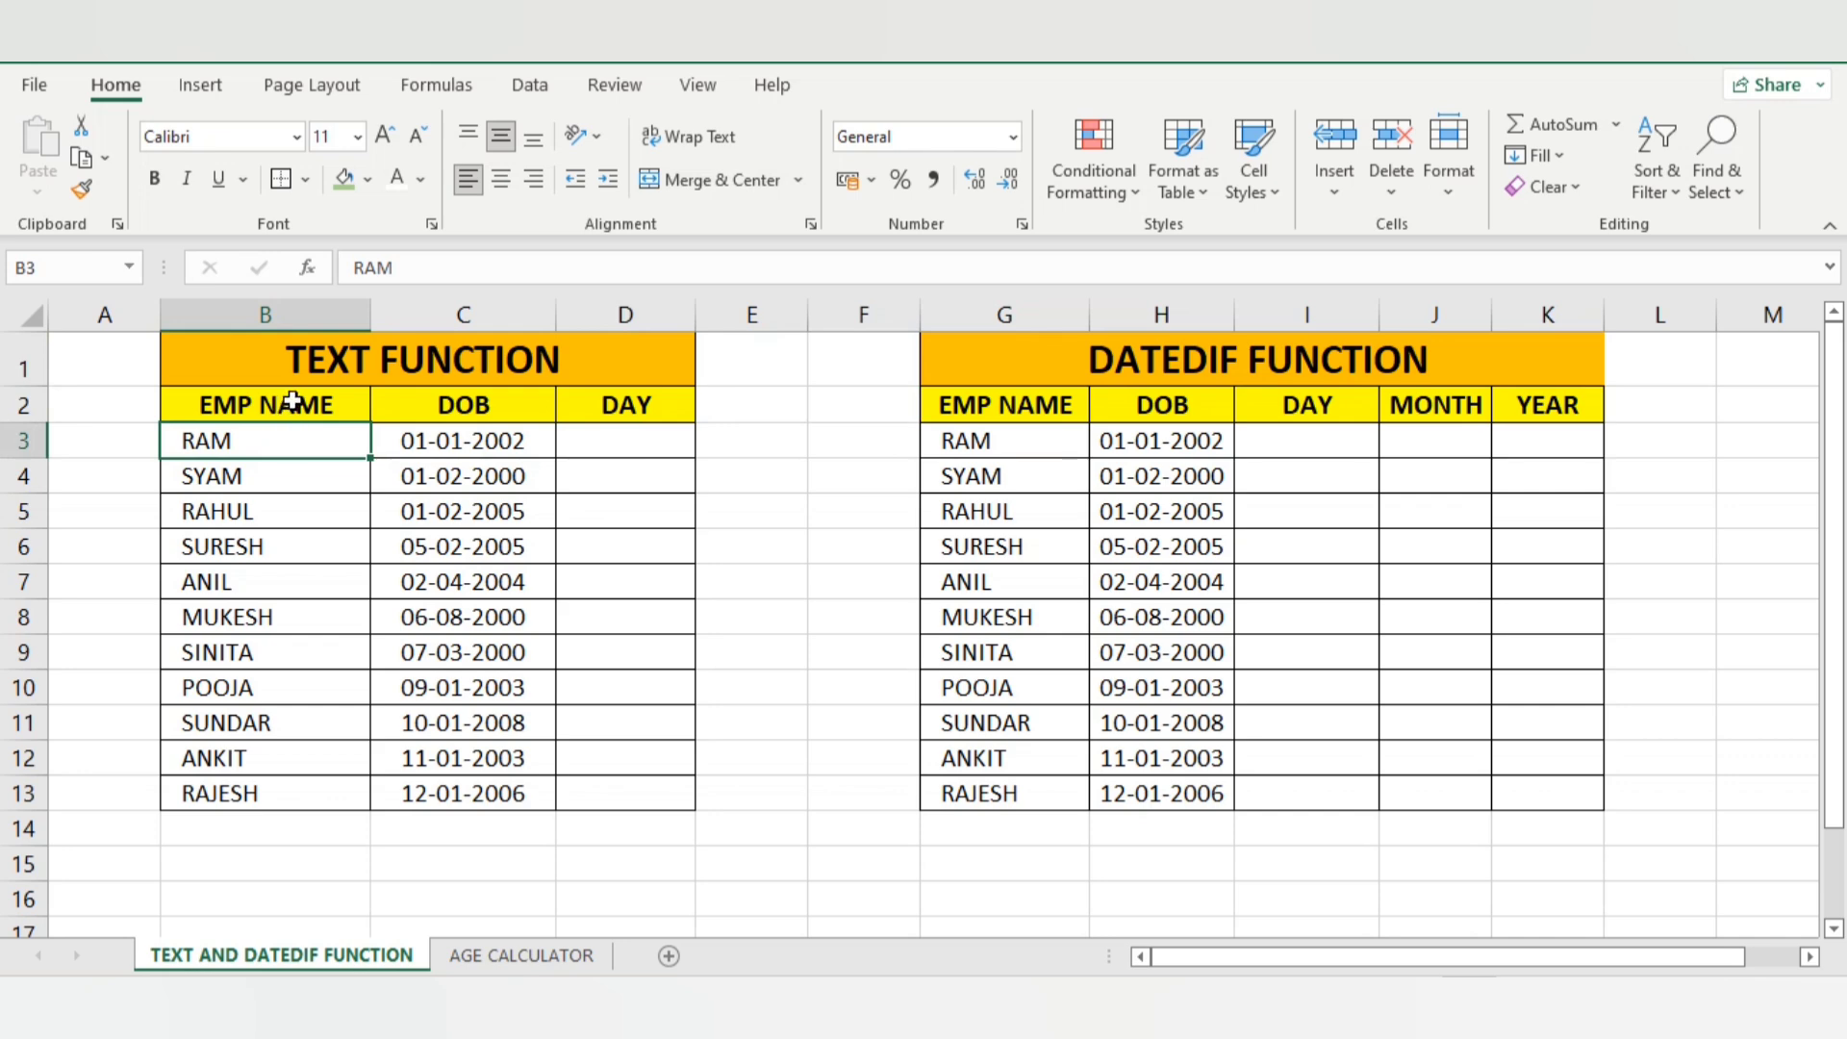
{"action": "left_click_drag", "start_coordinate": [292, 401], "coordinate": [303, 540]}
{"action": "left_click_drag", "start_coordinate": [475, 408], "coordinate": [478, 551]}
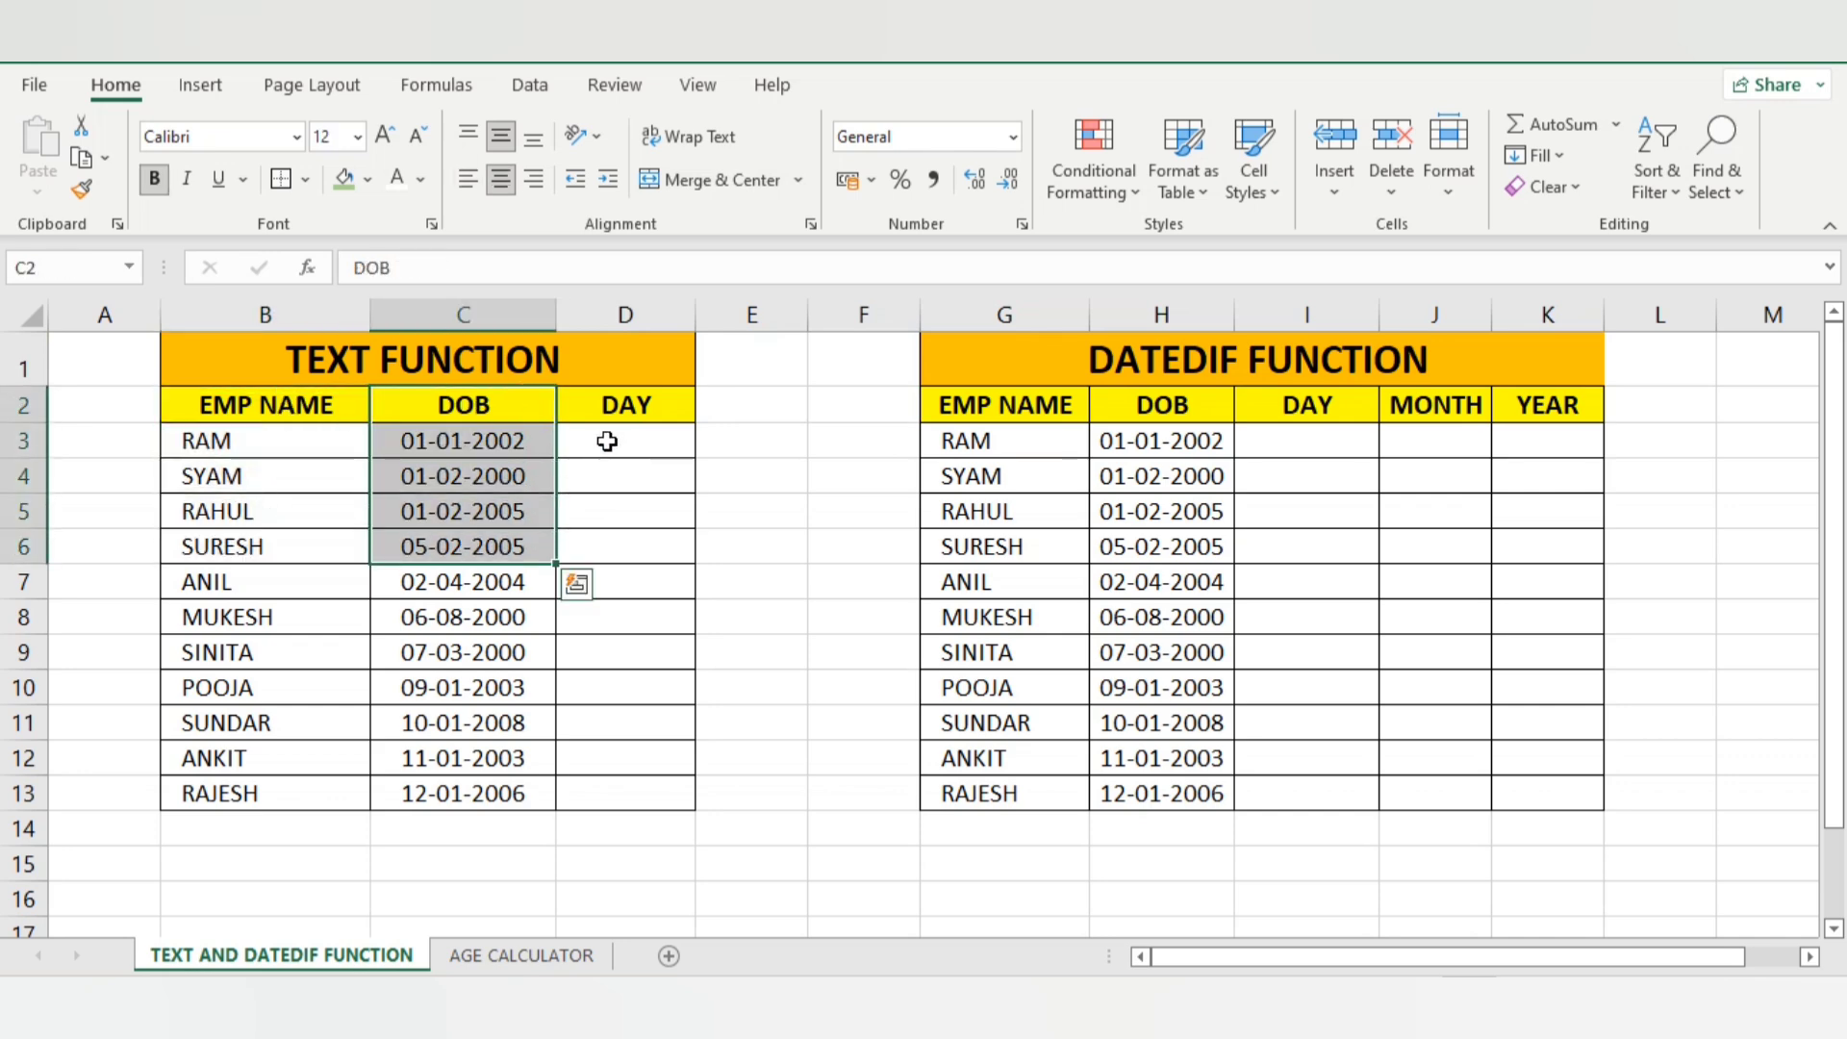
{"action": "left_click", "coordinate": [607, 441]}
{"action": "left_click_drag", "start_coordinate": [647, 406], "coordinate": [651, 466]}
Enter the formula =TEXT(C3,"D") in cell D3 to extract the day from the first employee's DOB
{"action": "left_click", "coordinate": [606, 439]}
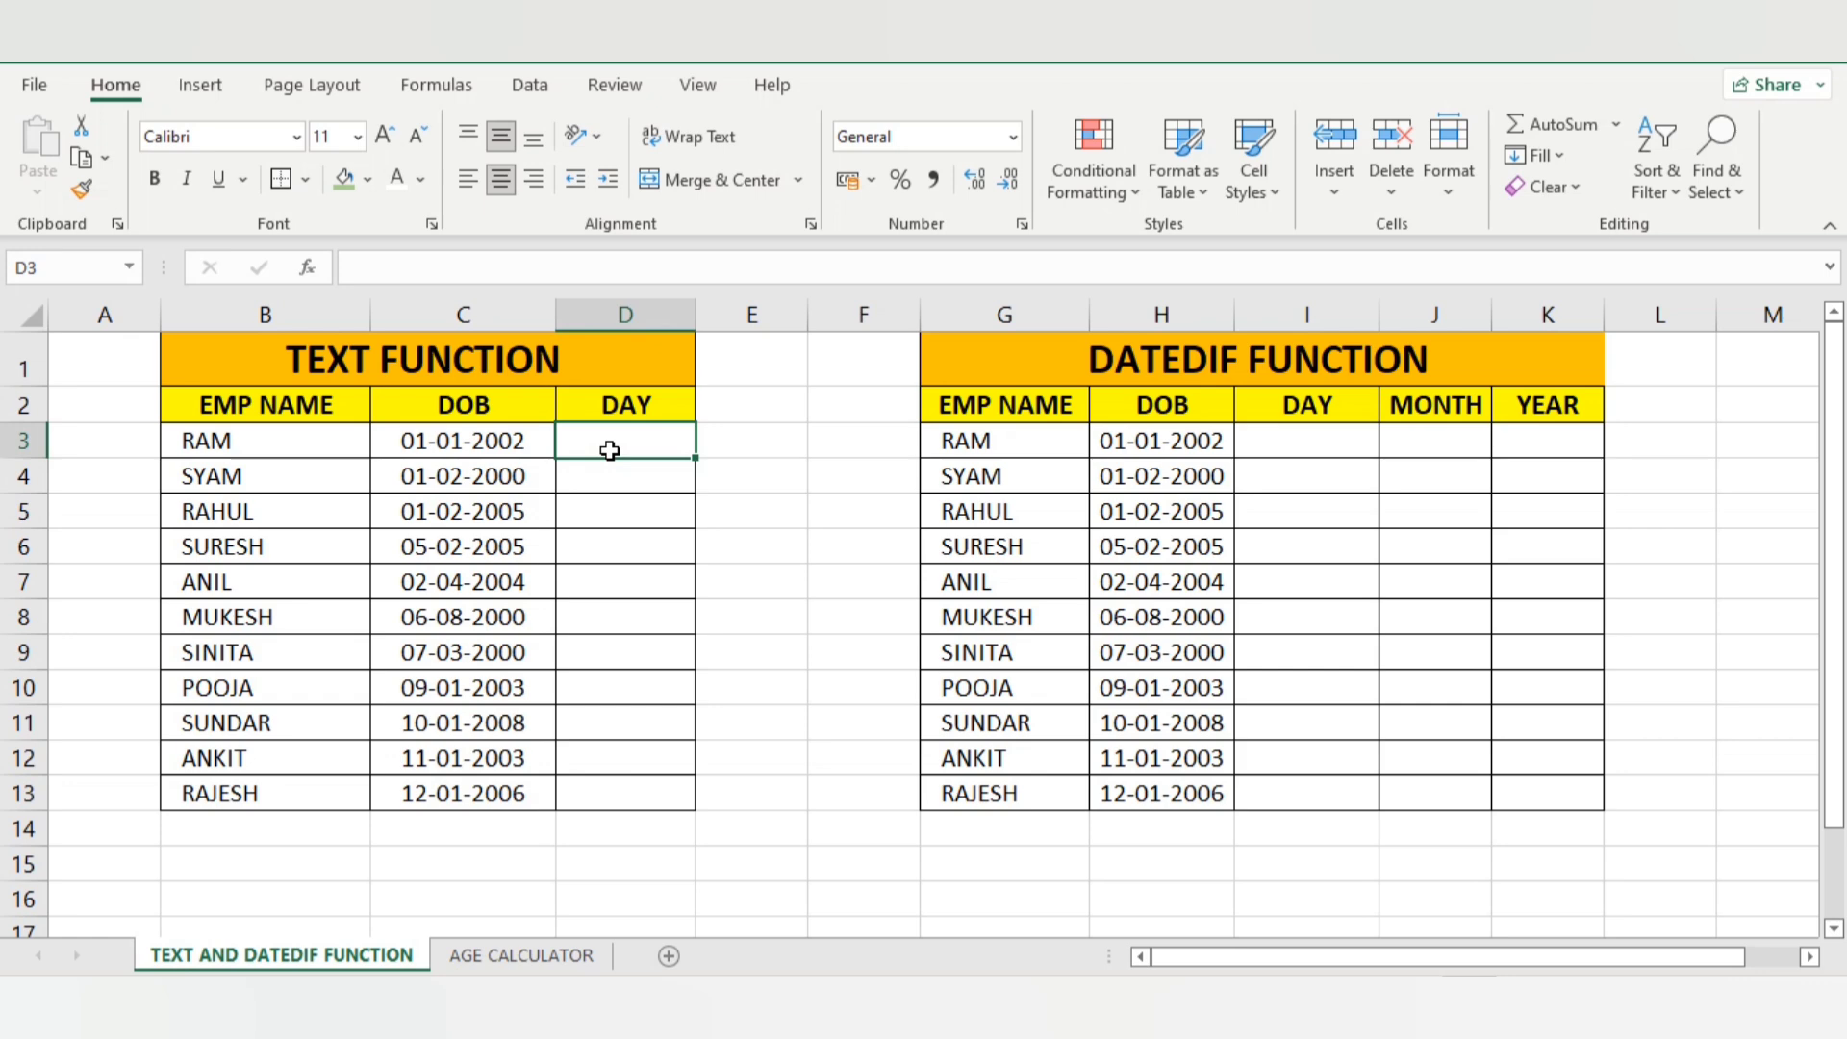
{"action": "type", "text": "=TEXT"}
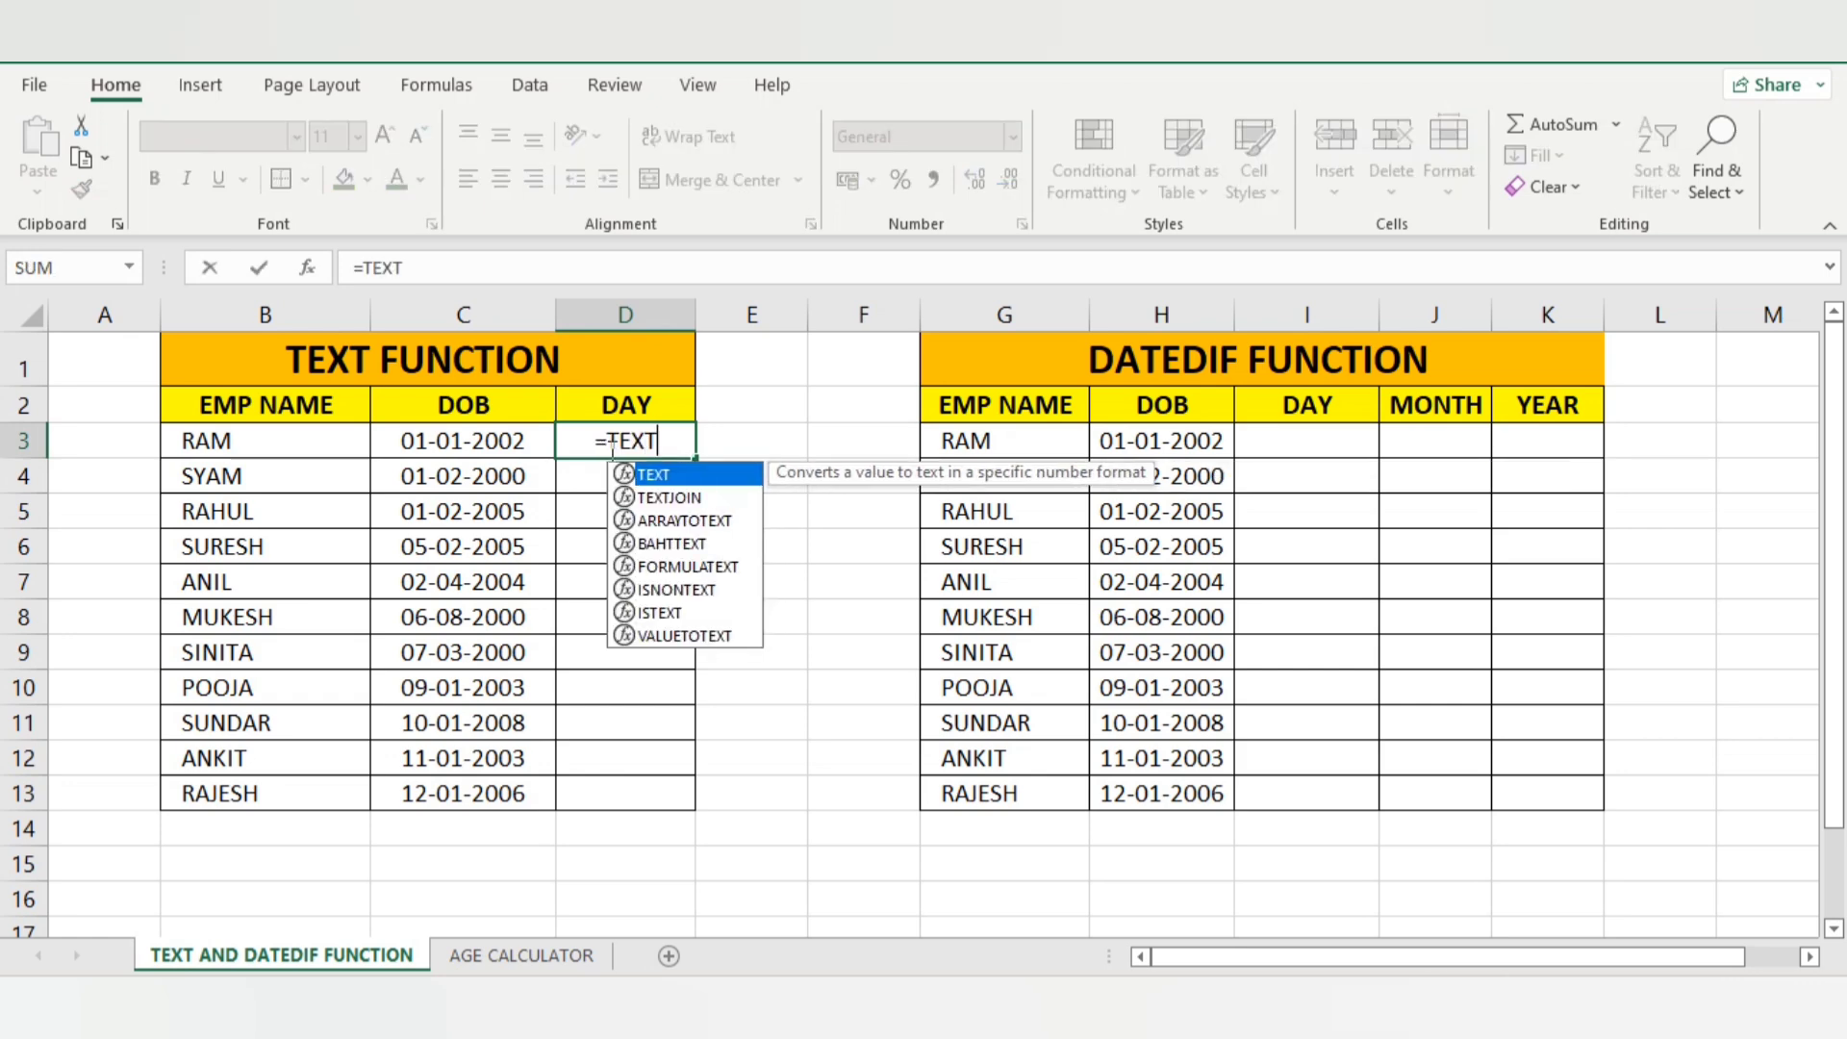
{"action": "type", "text": "("}
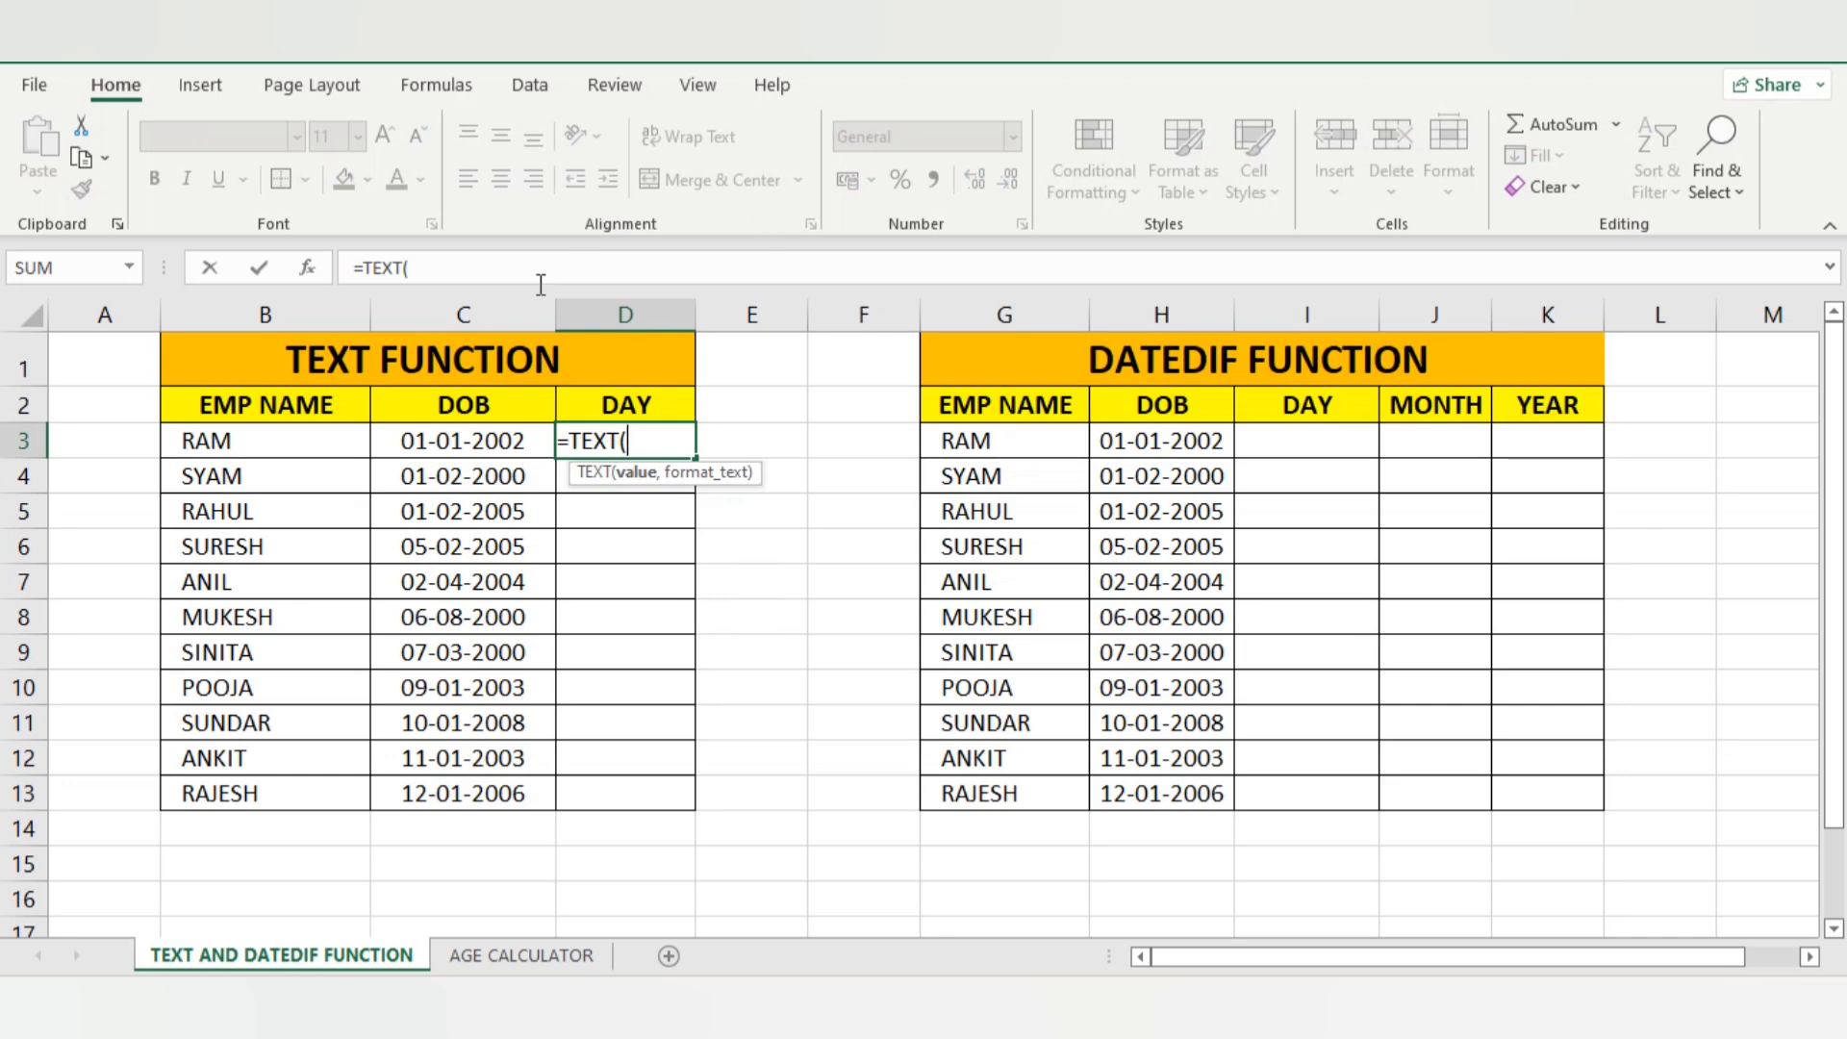
{"action": "left_click", "coordinate": [462, 445]}
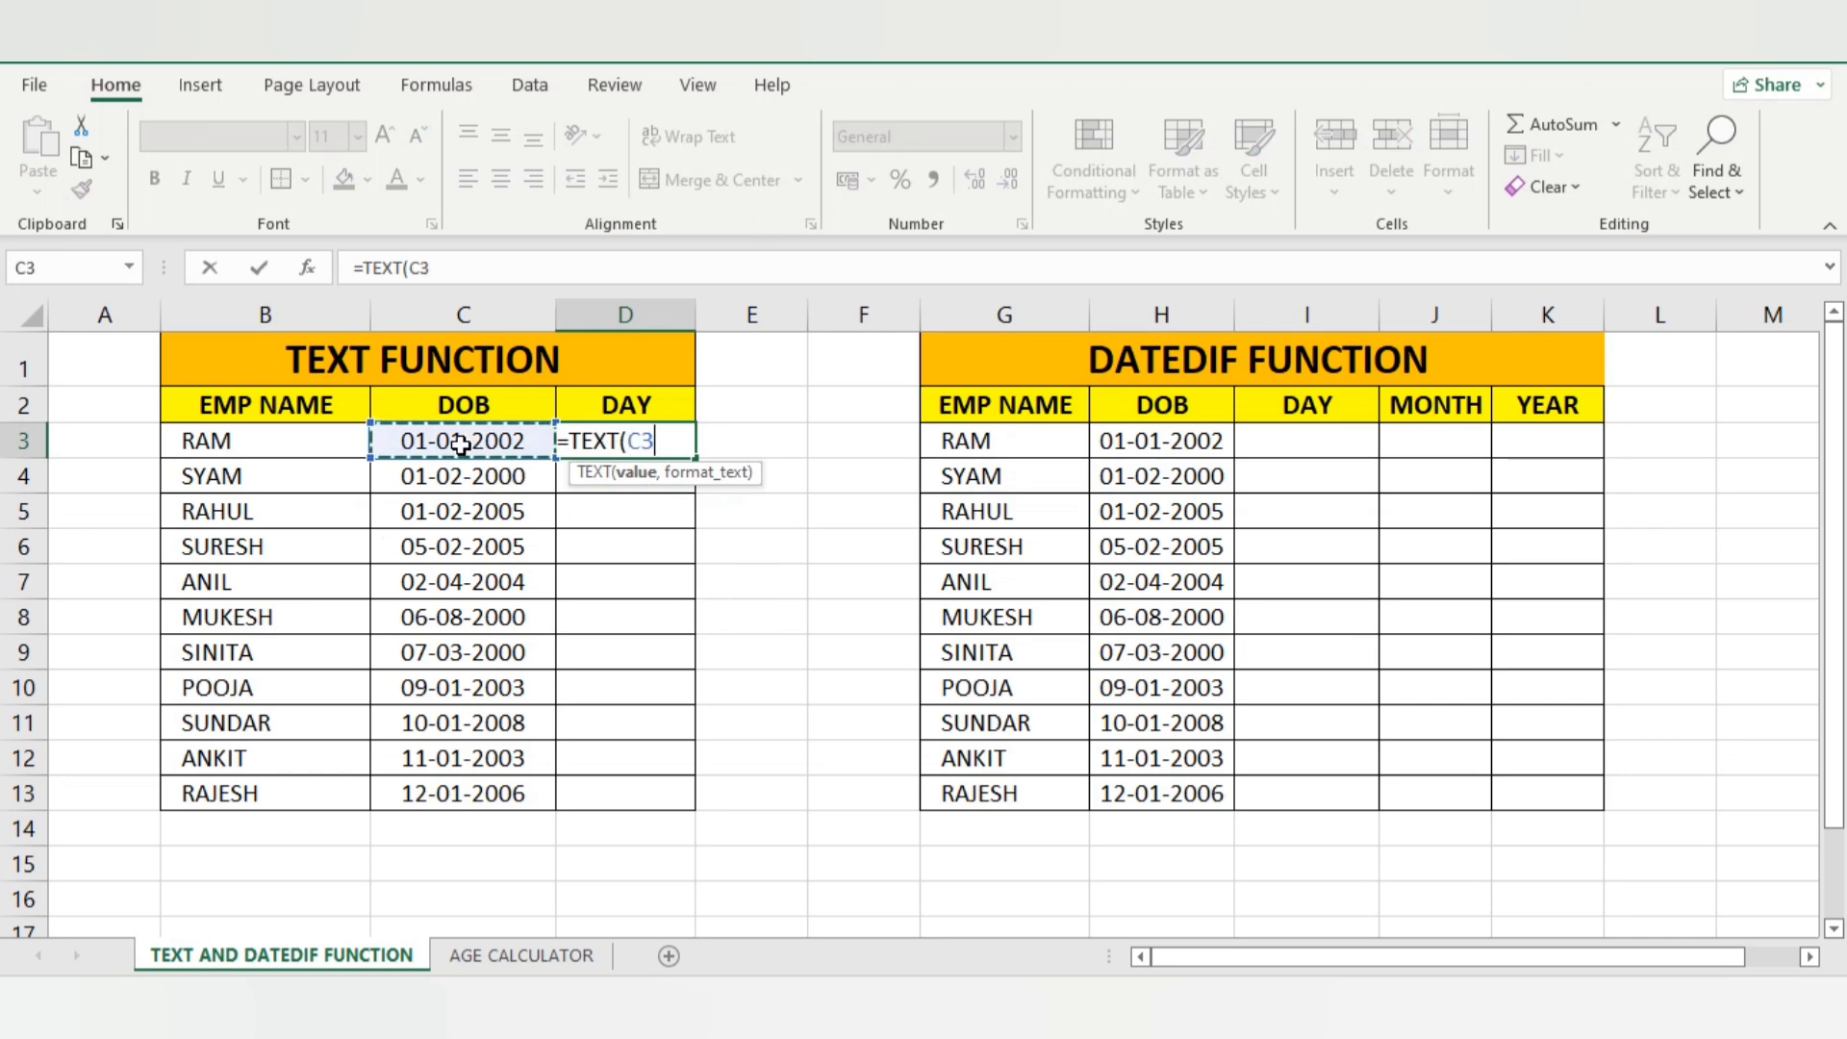
{"action": "type", "text": ",\""}
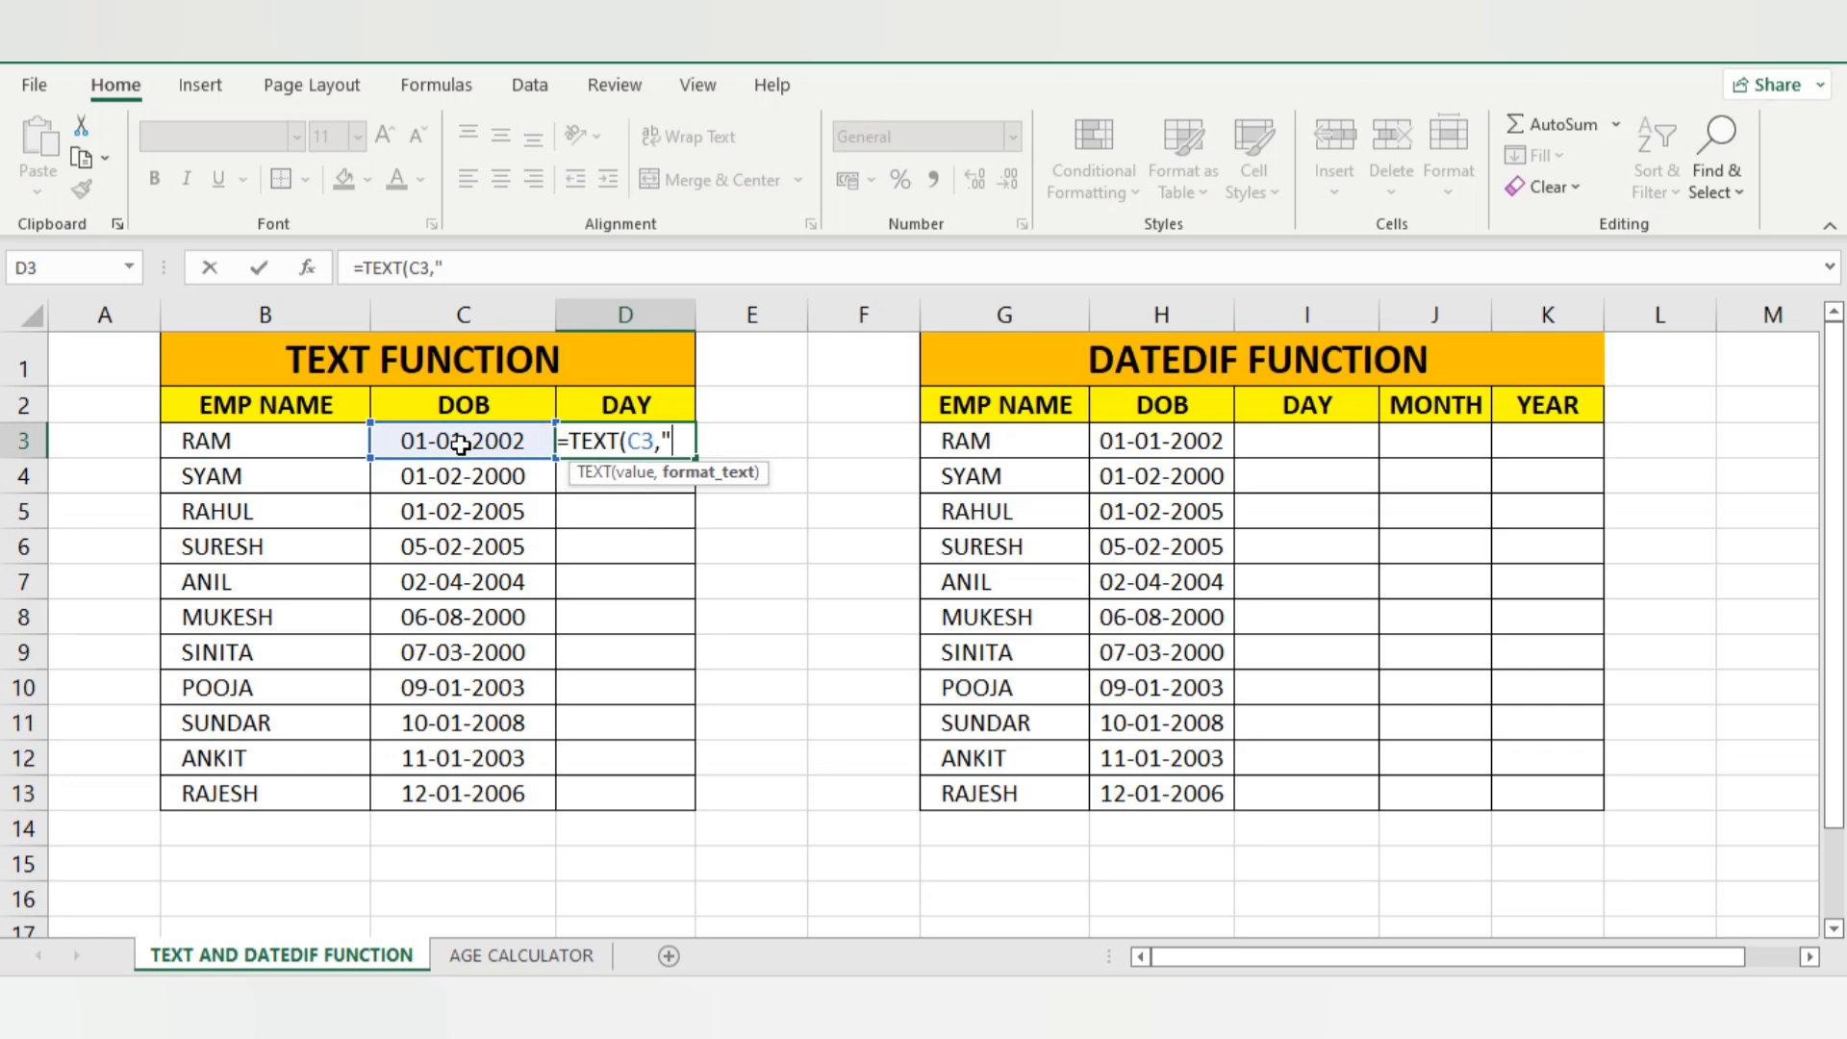
{"action": "type", "text": "D\""}
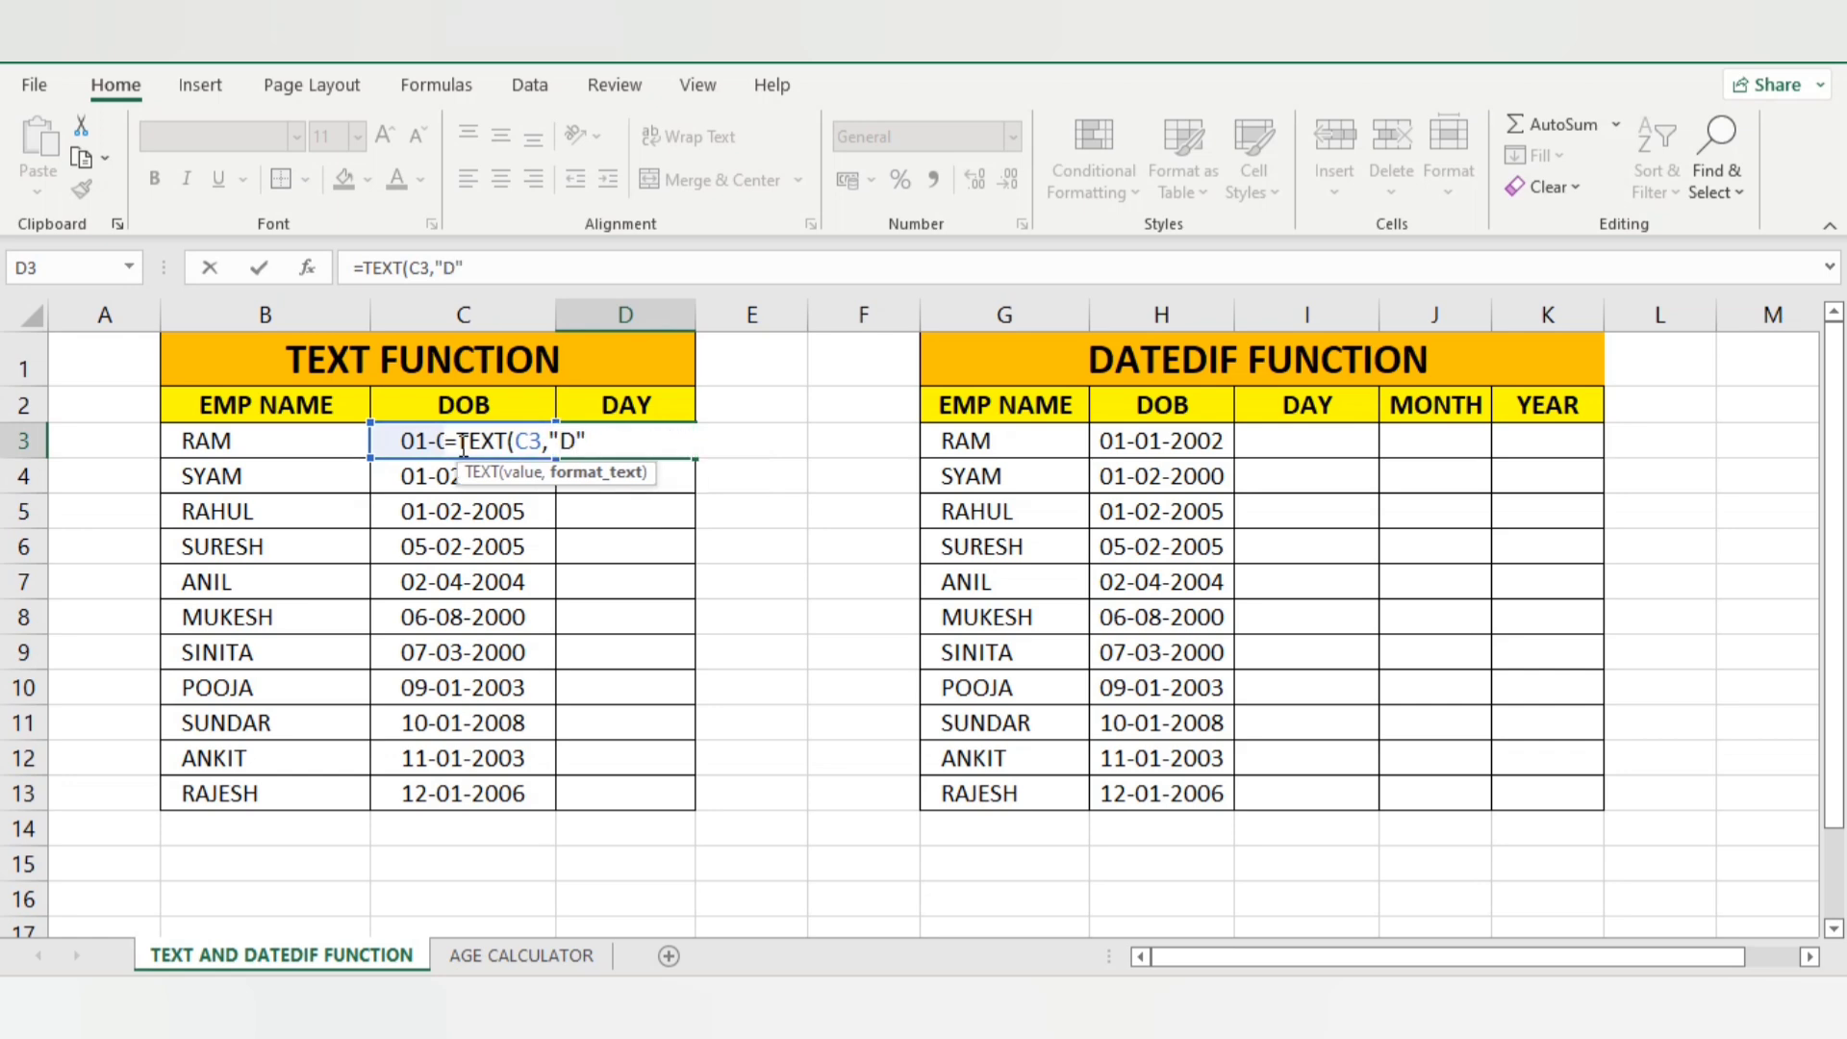
{"action": "type", "text": ")"}
{"action": "key", "text": "Return"}
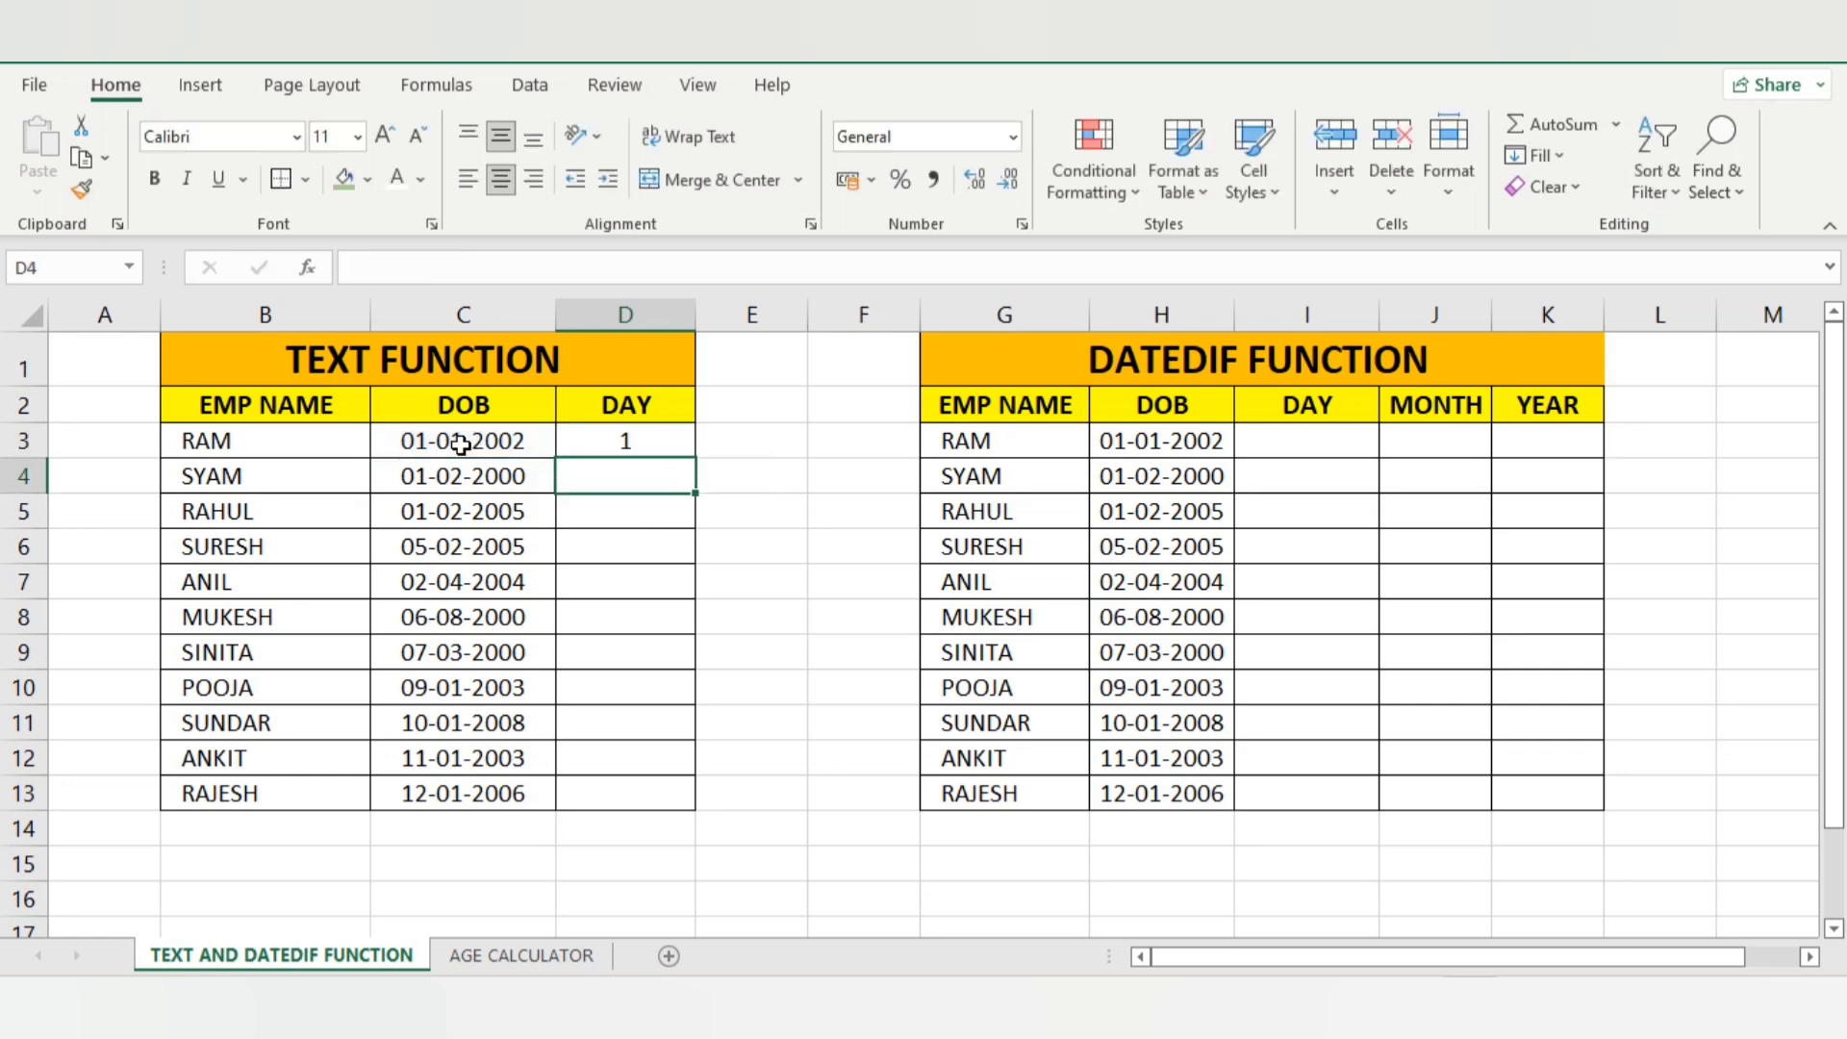
Change the format code of the TEXT formula in D3 to "DD"
{"action": "left_click", "coordinate": [642, 450]}
{"action": "left_click", "coordinate": [456, 270]}
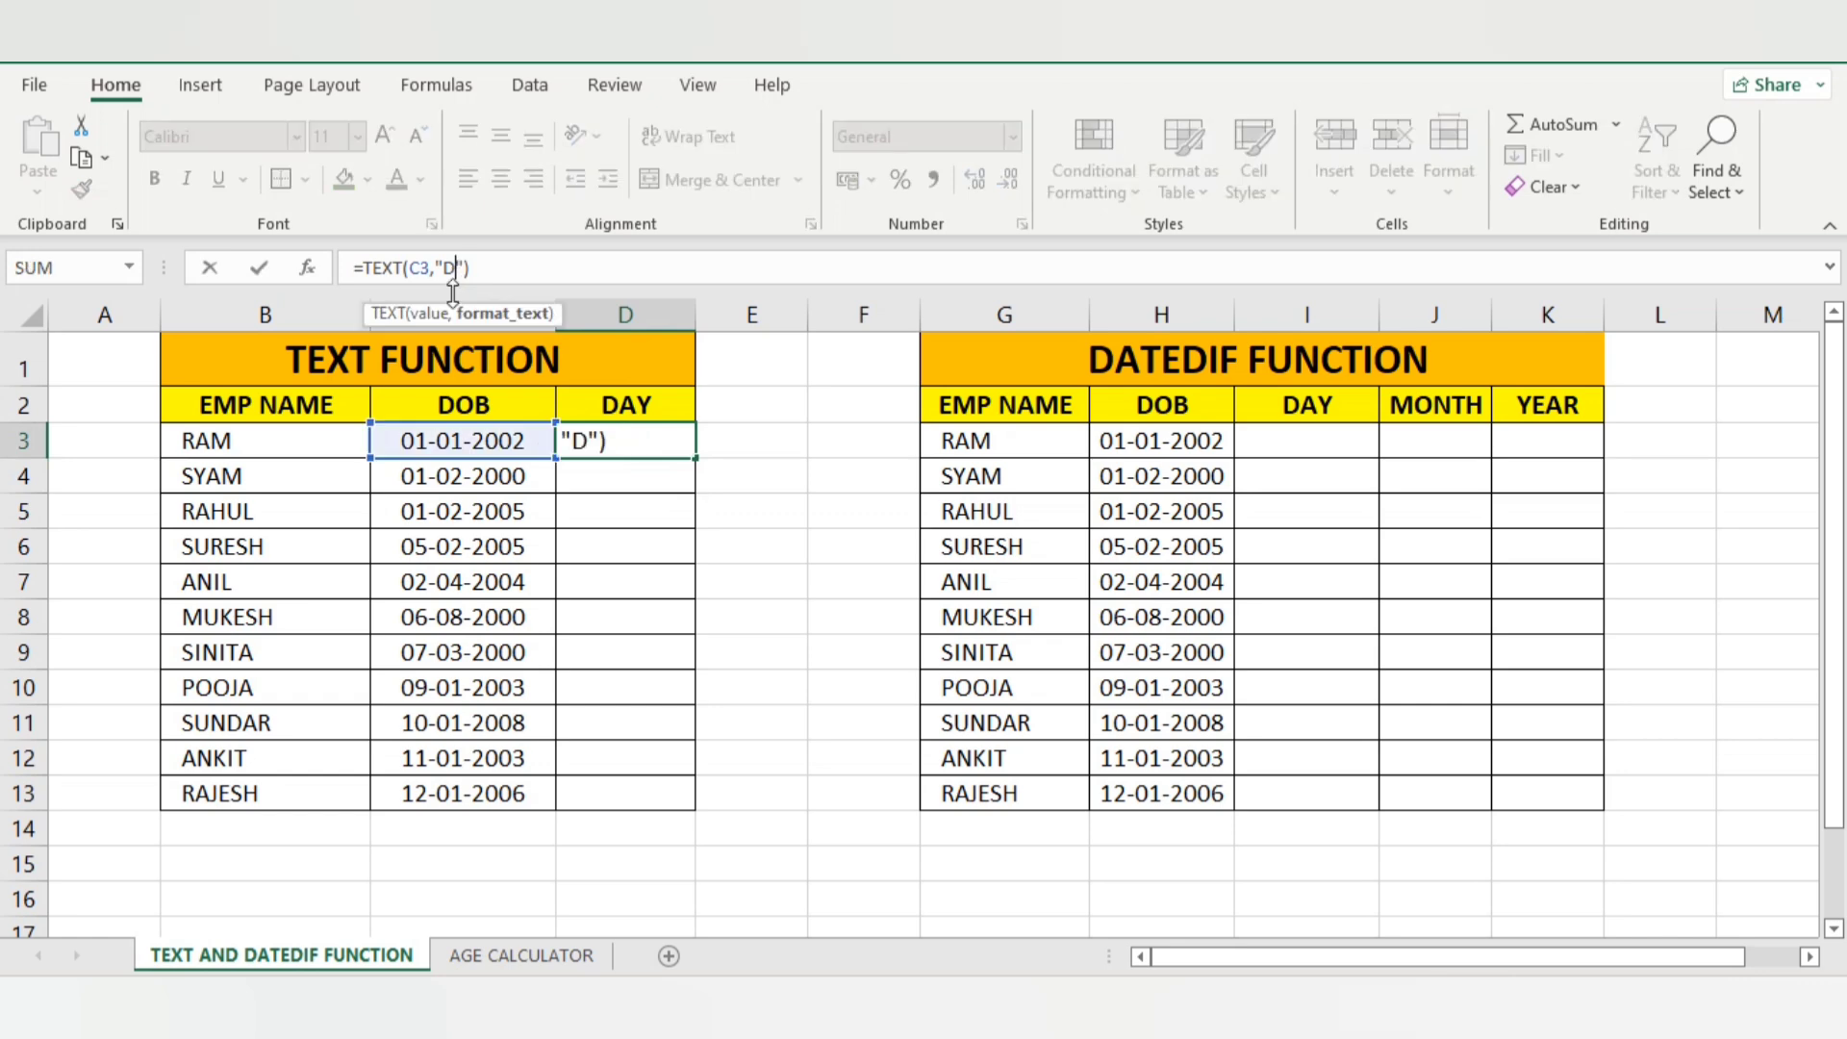
{"action": "key", "text": "Return"}
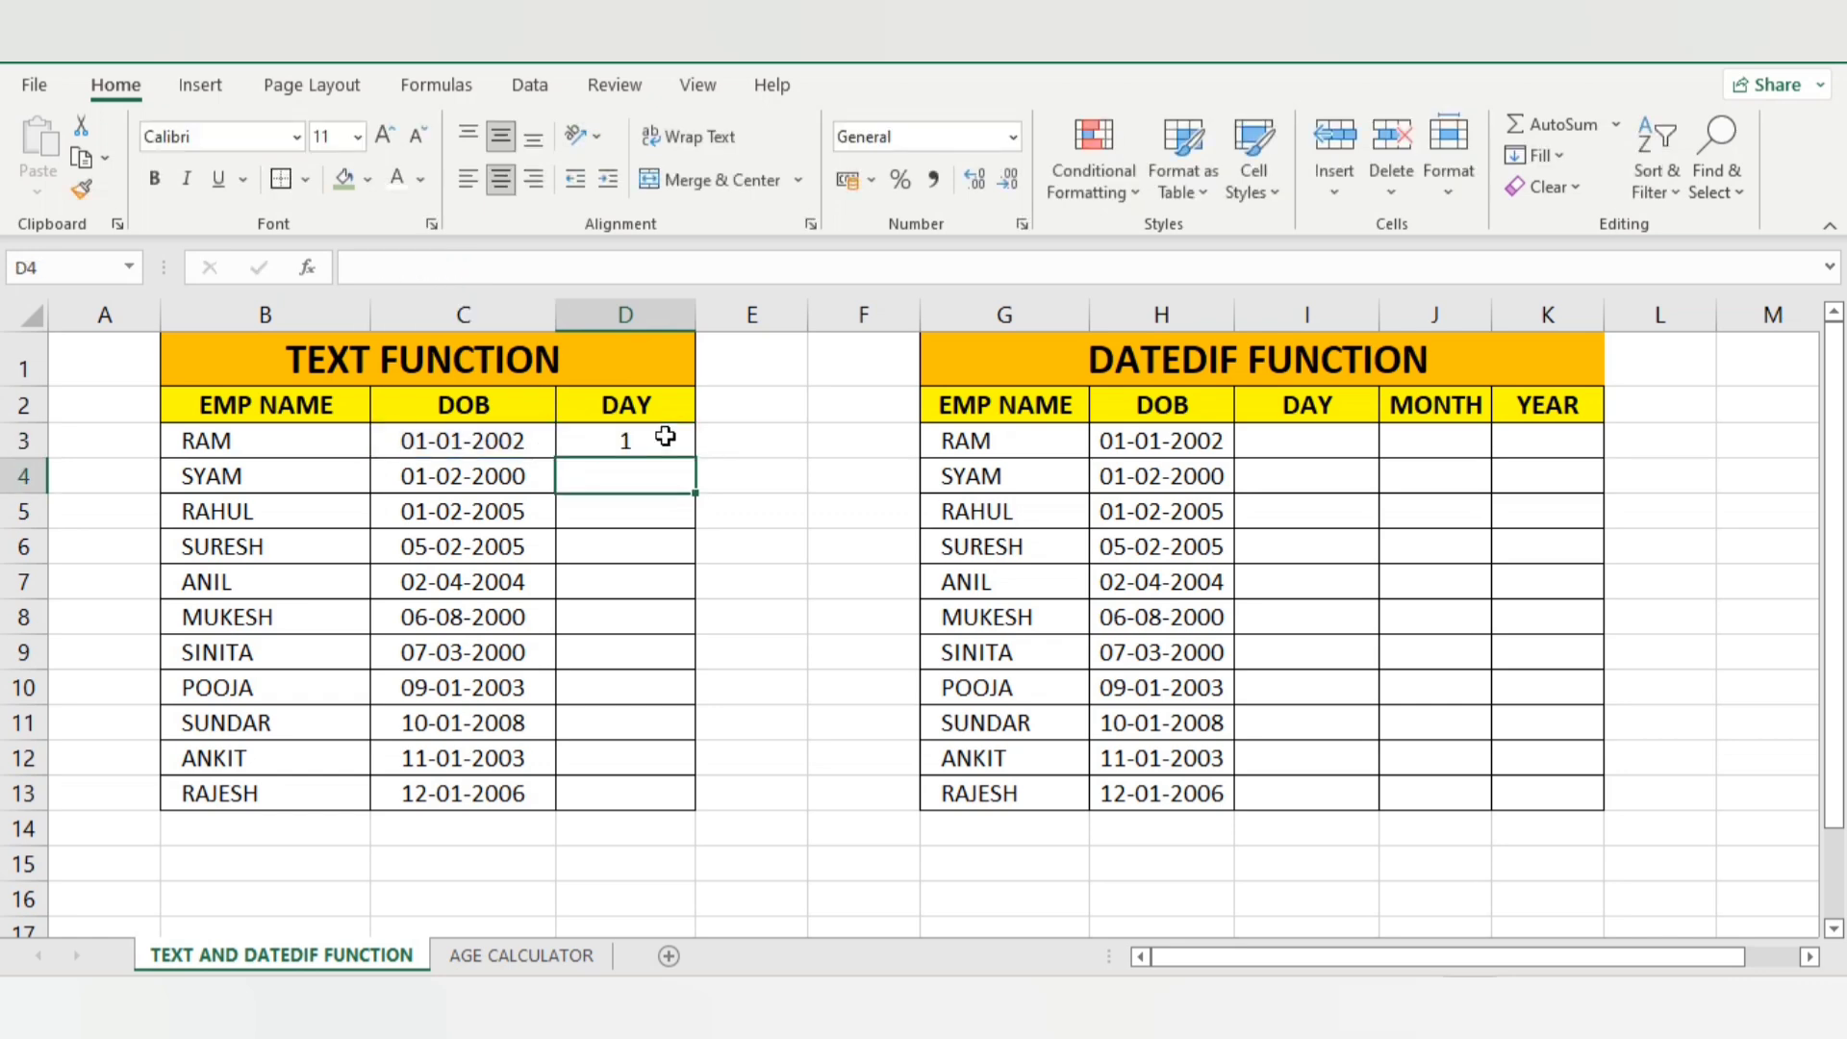
{"action": "left_click", "coordinate": [666, 437]}
{"action": "double_click", "coordinate": [666, 437]}
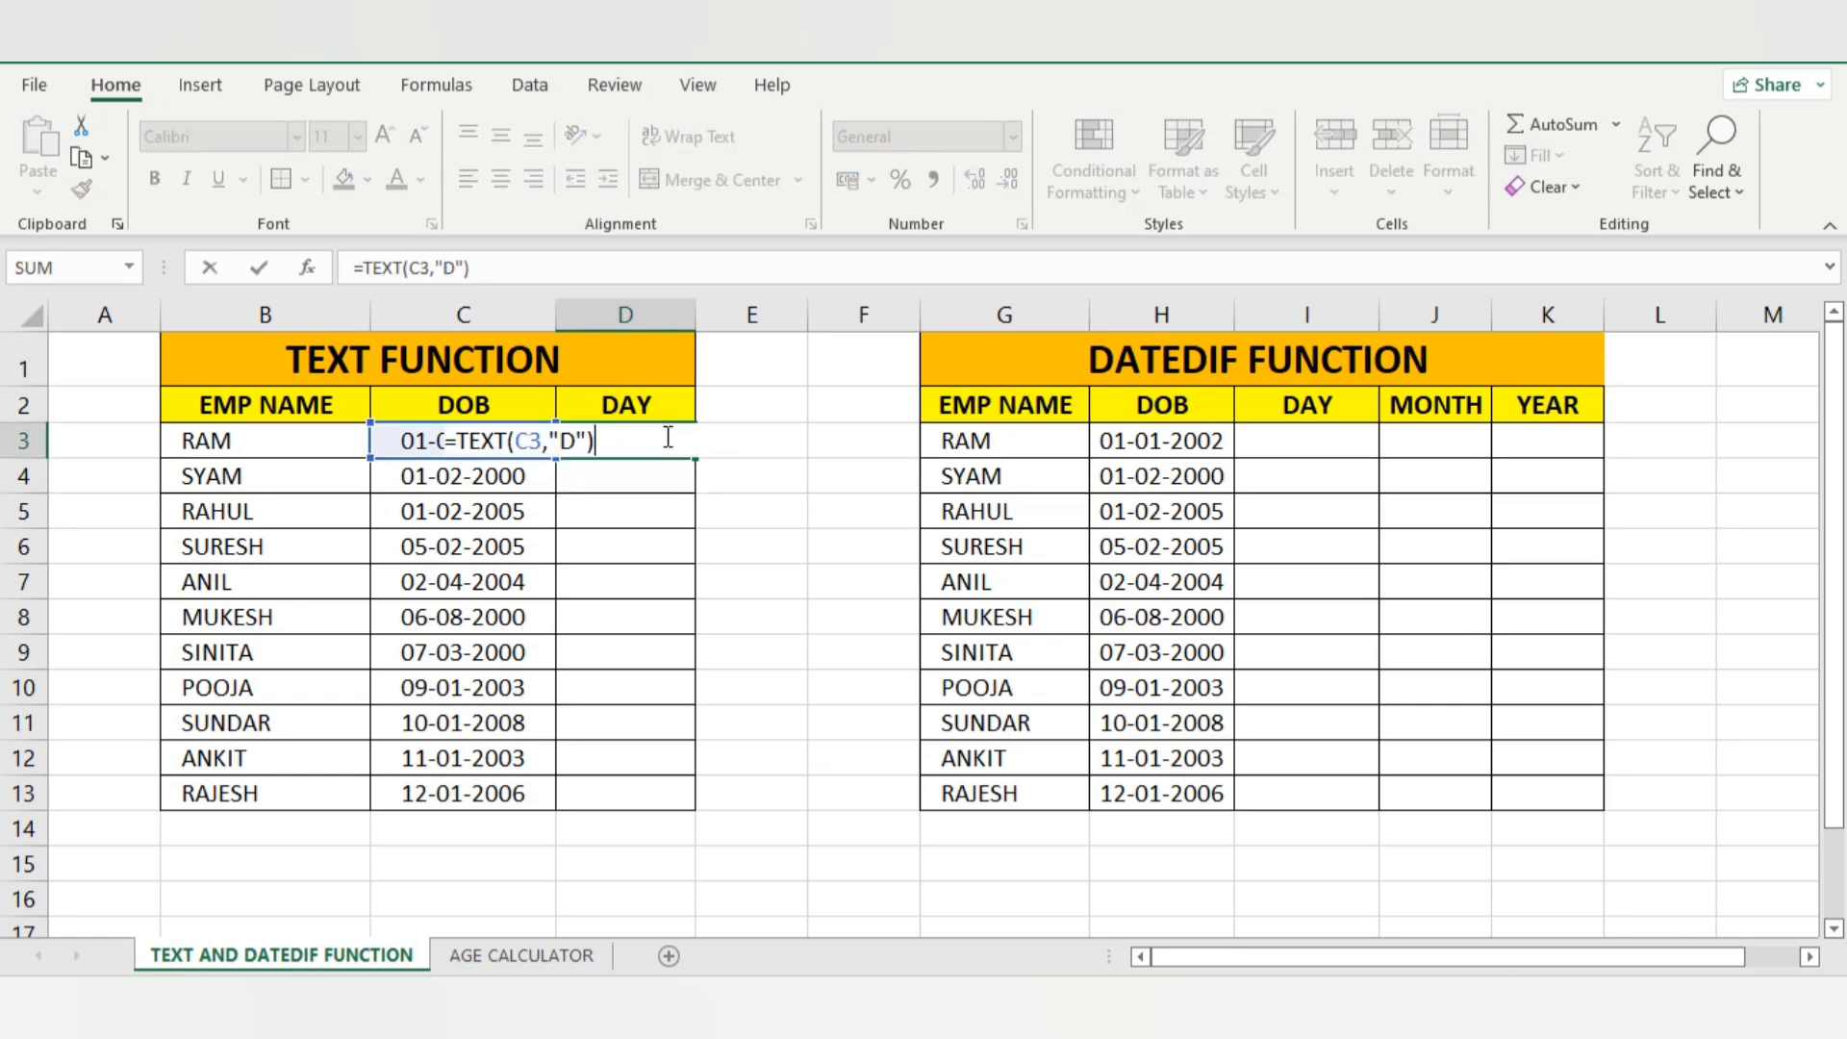
{"action": "left_click", "coordinate": [573, 438]}
{"action": "type", "text": "D"}
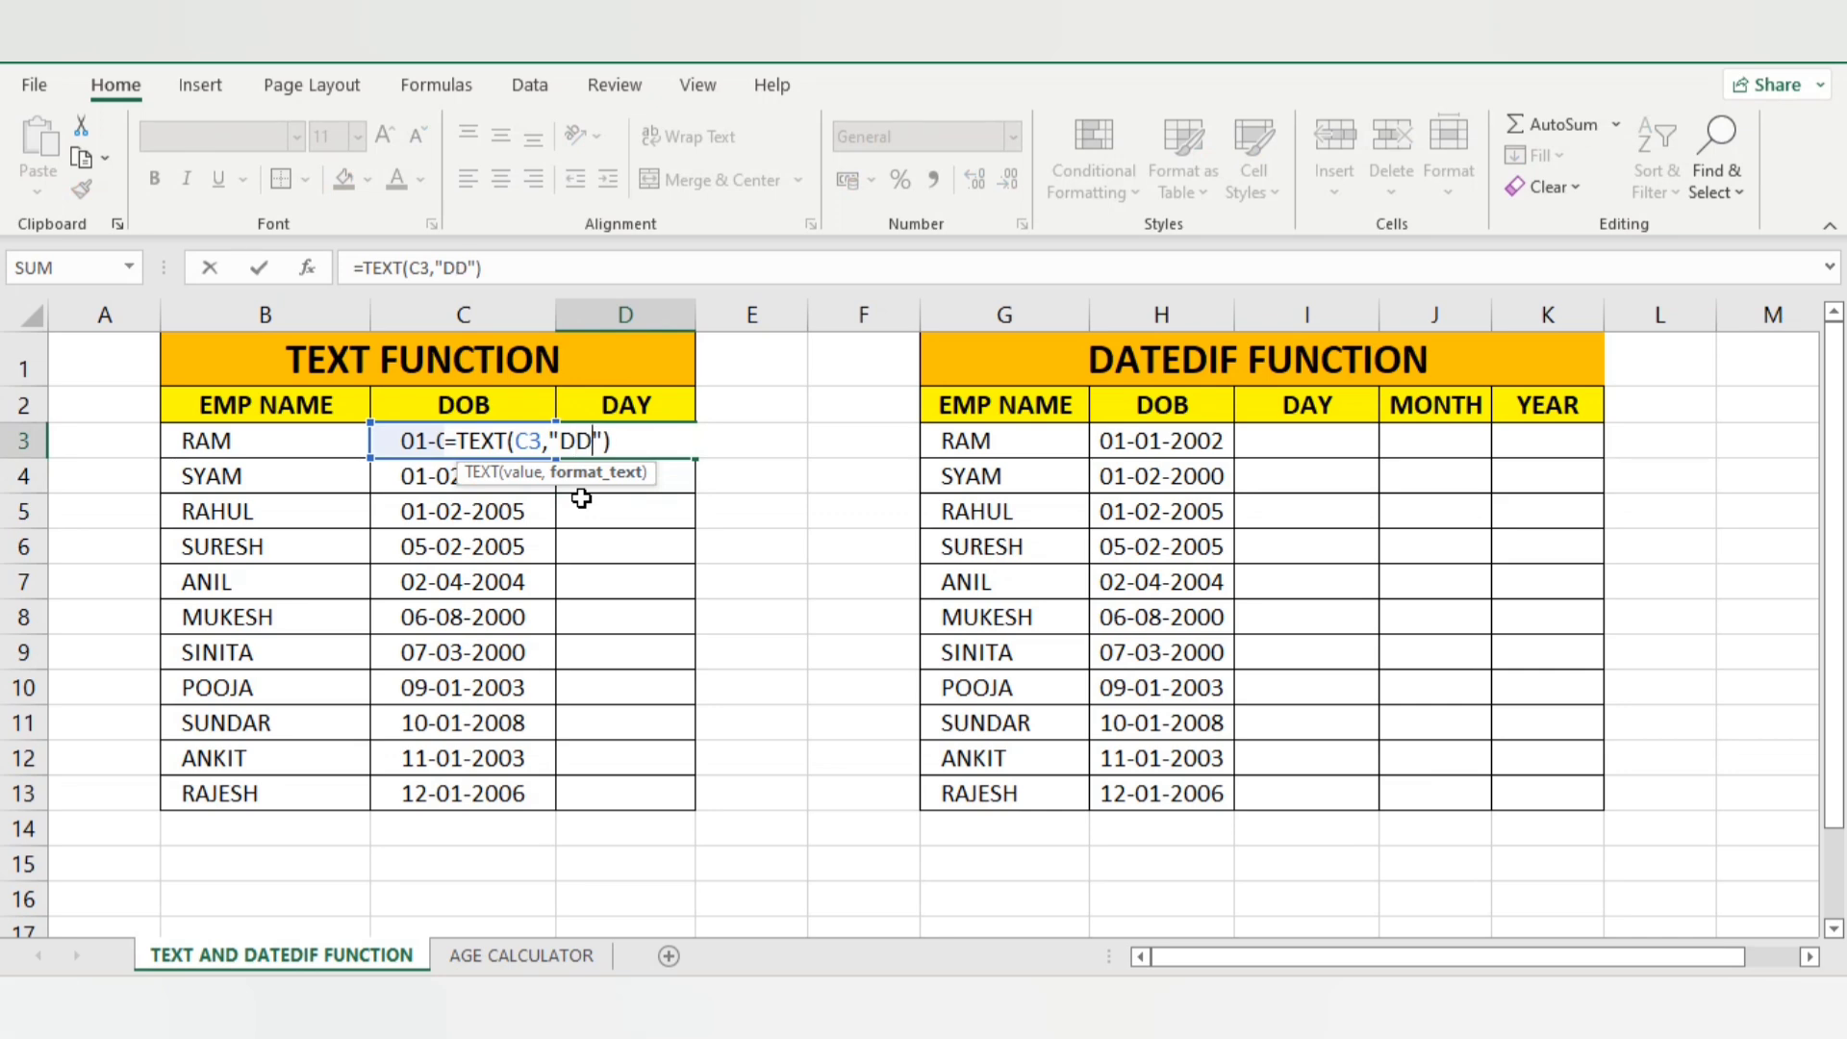
{"action": "key", "text": "Return"}
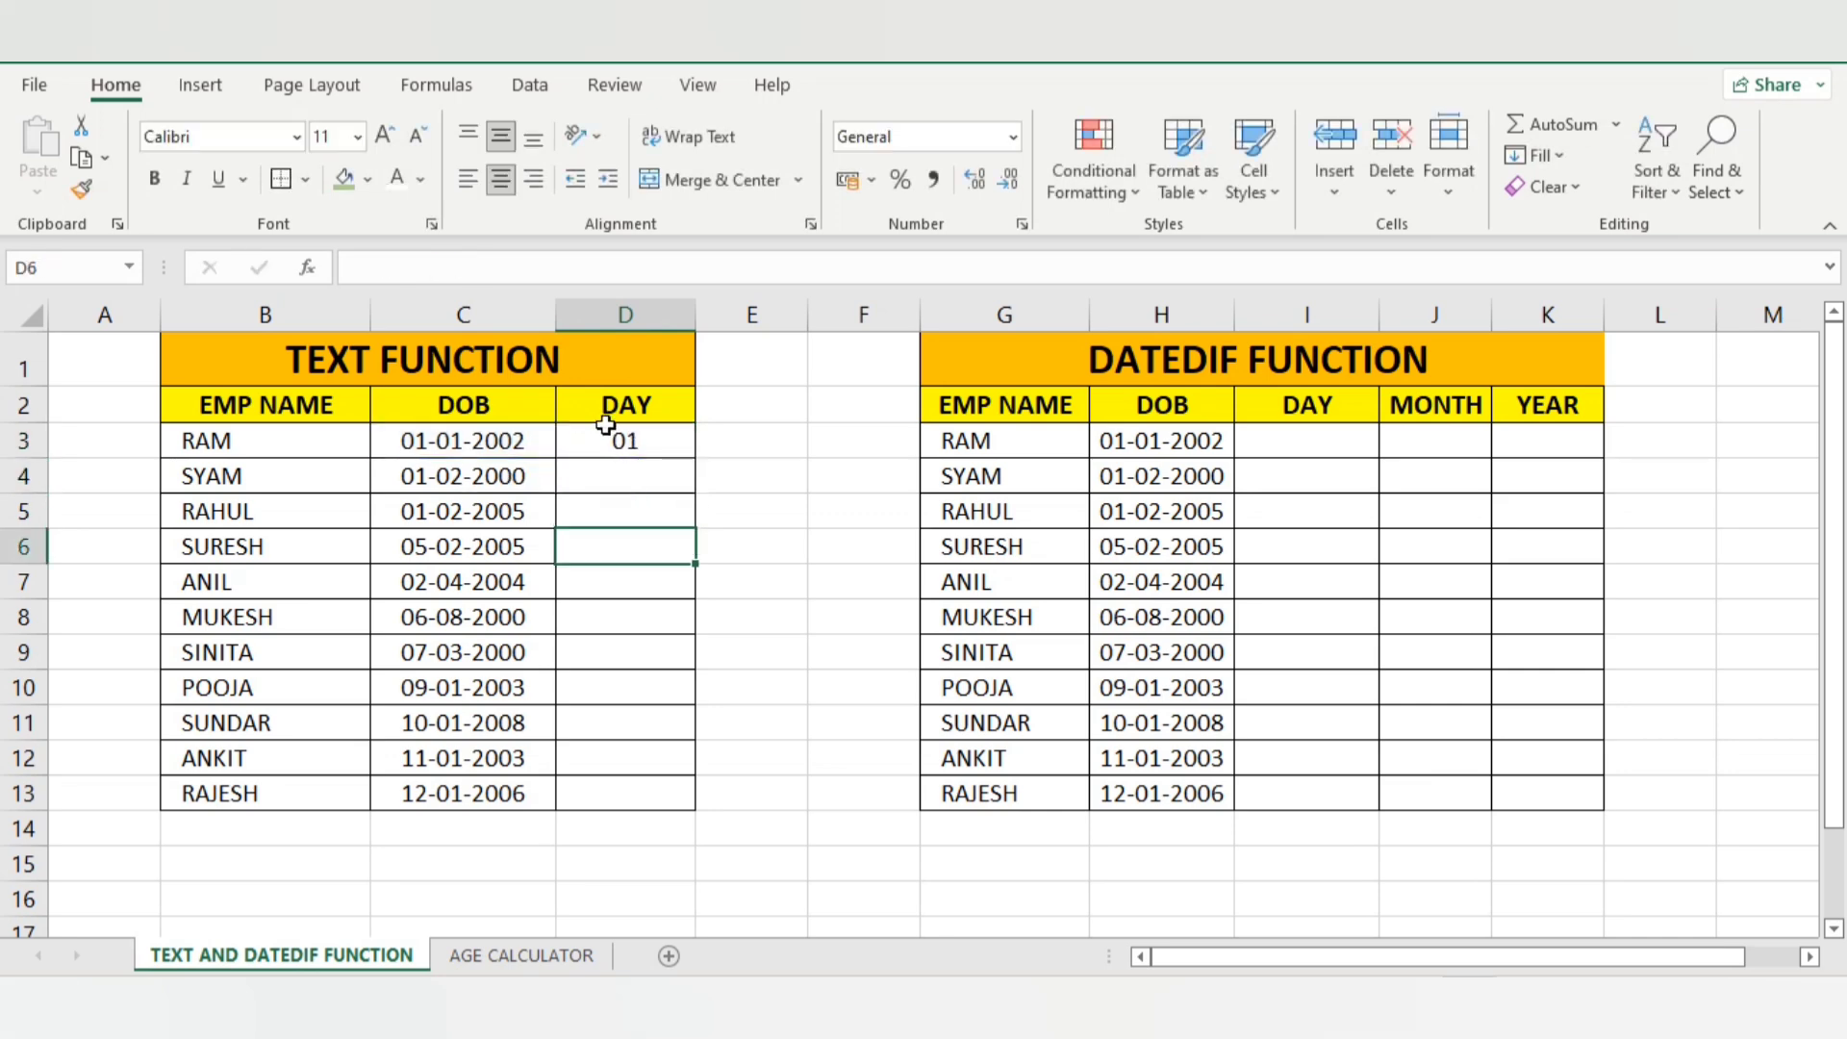
Change the format code of the TEXT formula in D3 to "DDD" for the abbreviated weekday name
{"action": "left_click", "coordinate": [605, 435]}
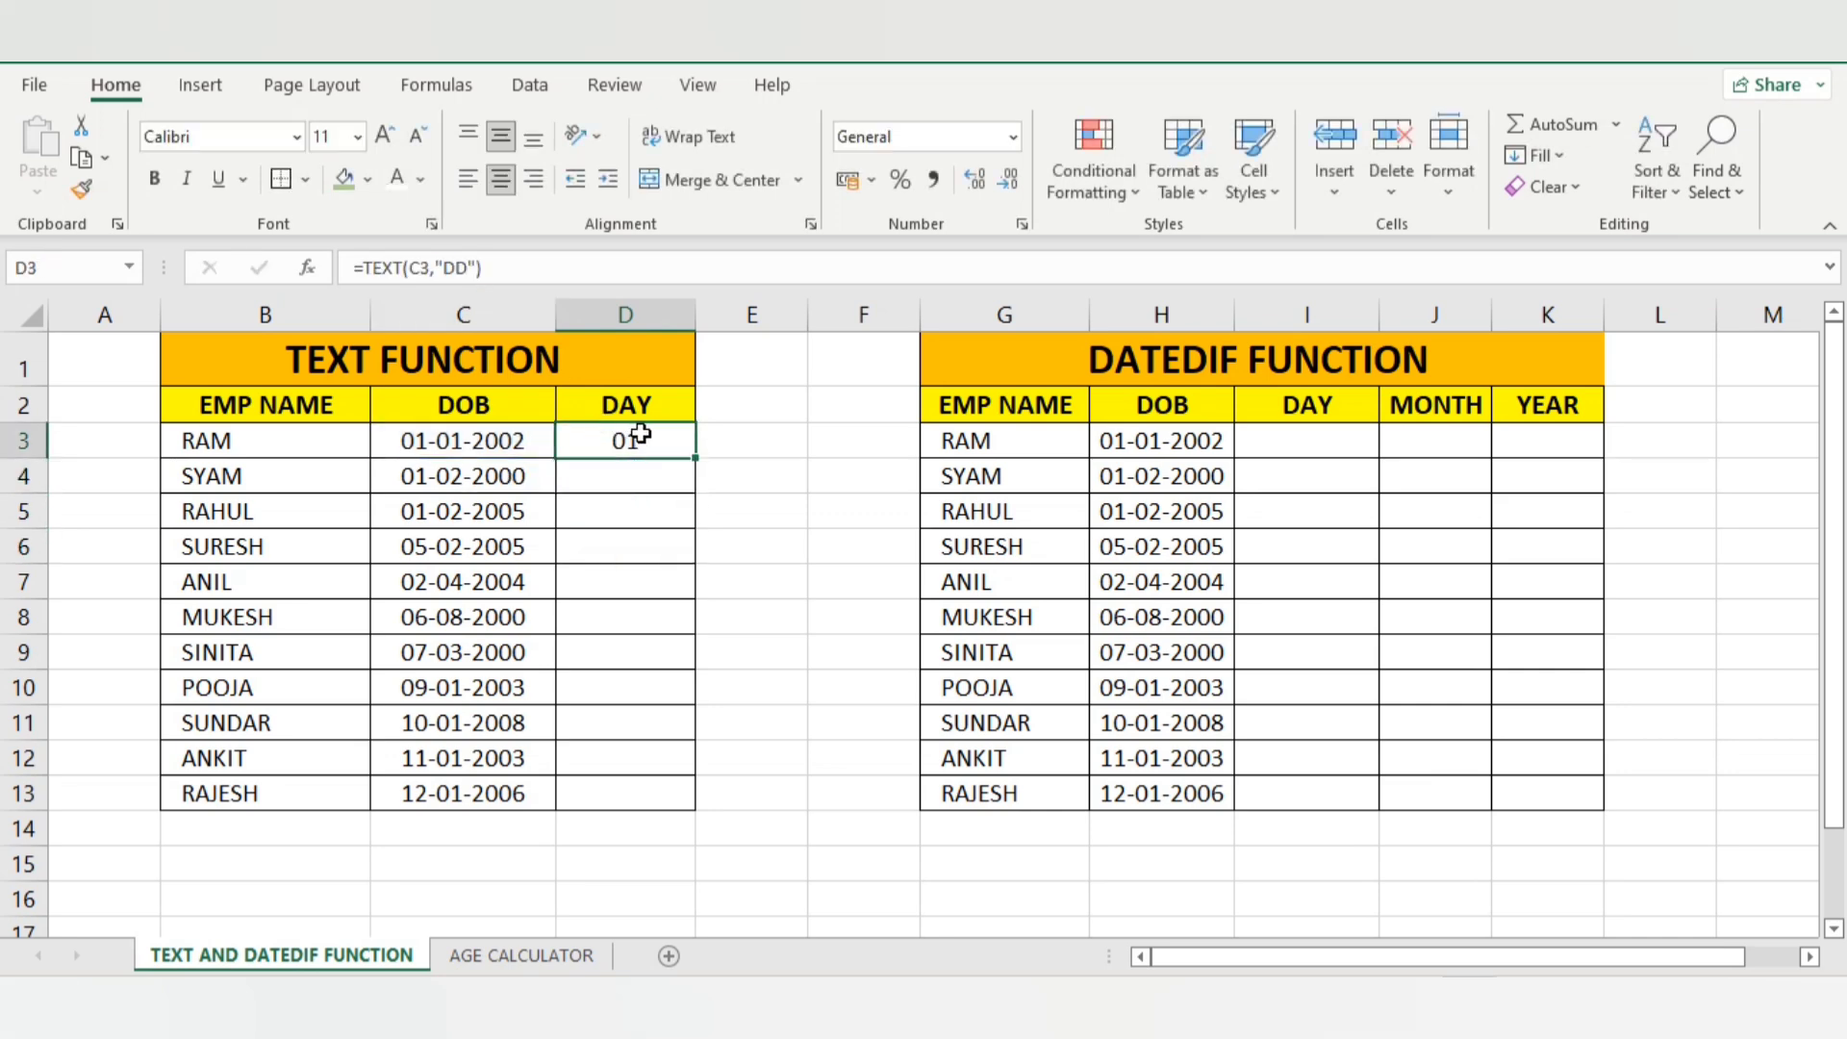
{"action": "double_click", "coordinate": [644, 435]}
{"action": "left_click", "coordinate": [608, 439]}
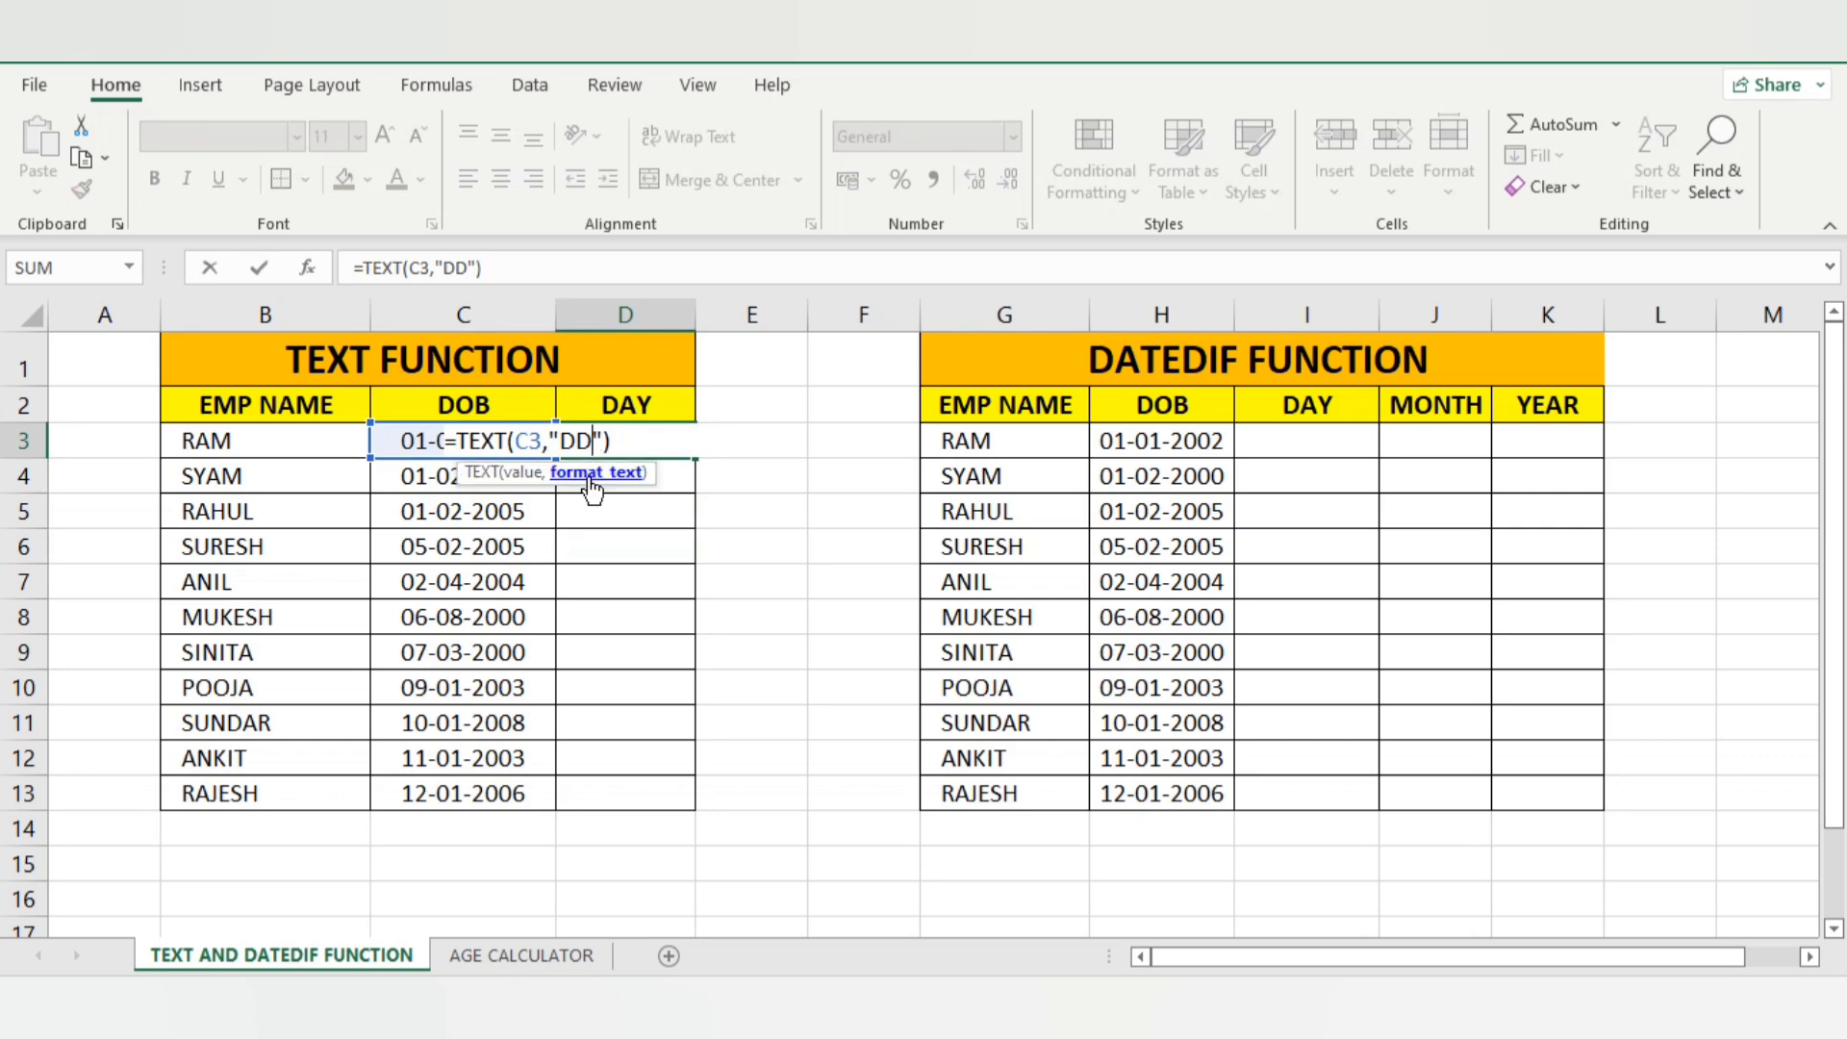
{"action": "type", "text": "D"}
{"action": "key", "text": "Return"}
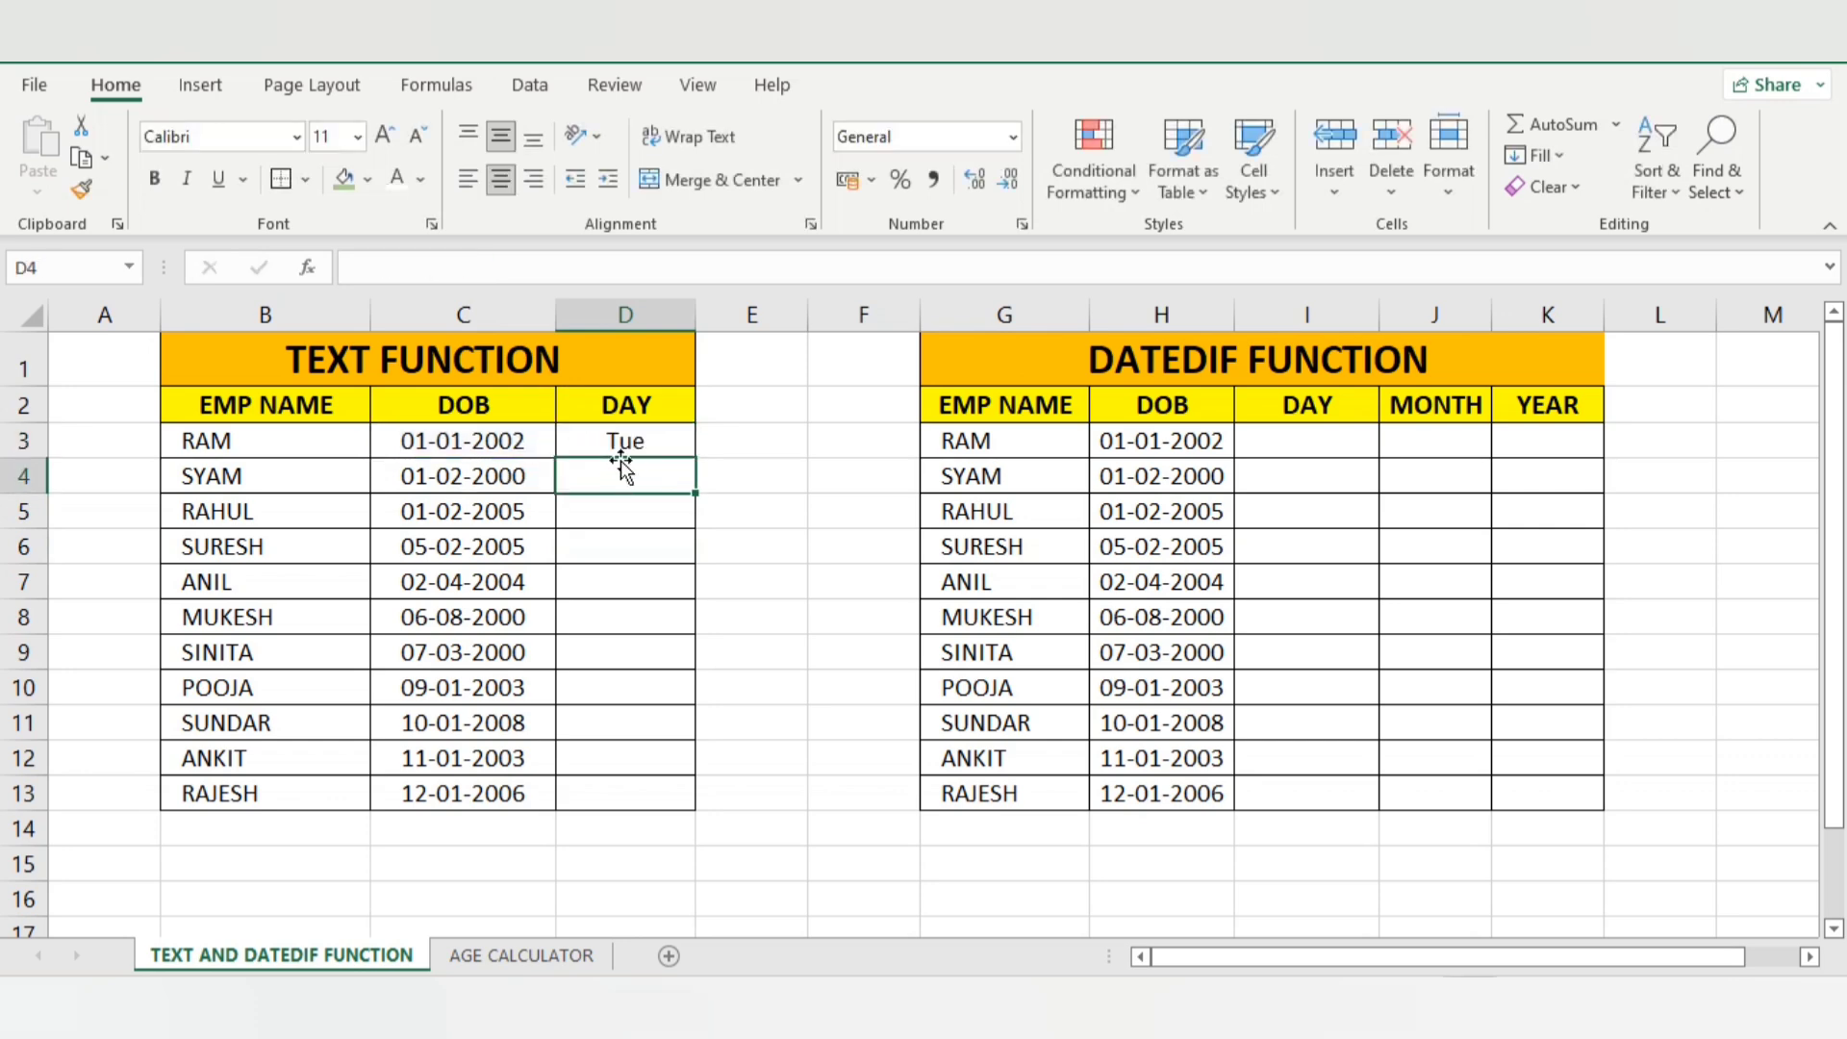
Replace the first employee's date of birth in C3 with a different date and check the weekday in D3
{"action": "left_click", "coordinate": [627, 442]}
{"action": "left_click", "coordinate": [476, 442]}
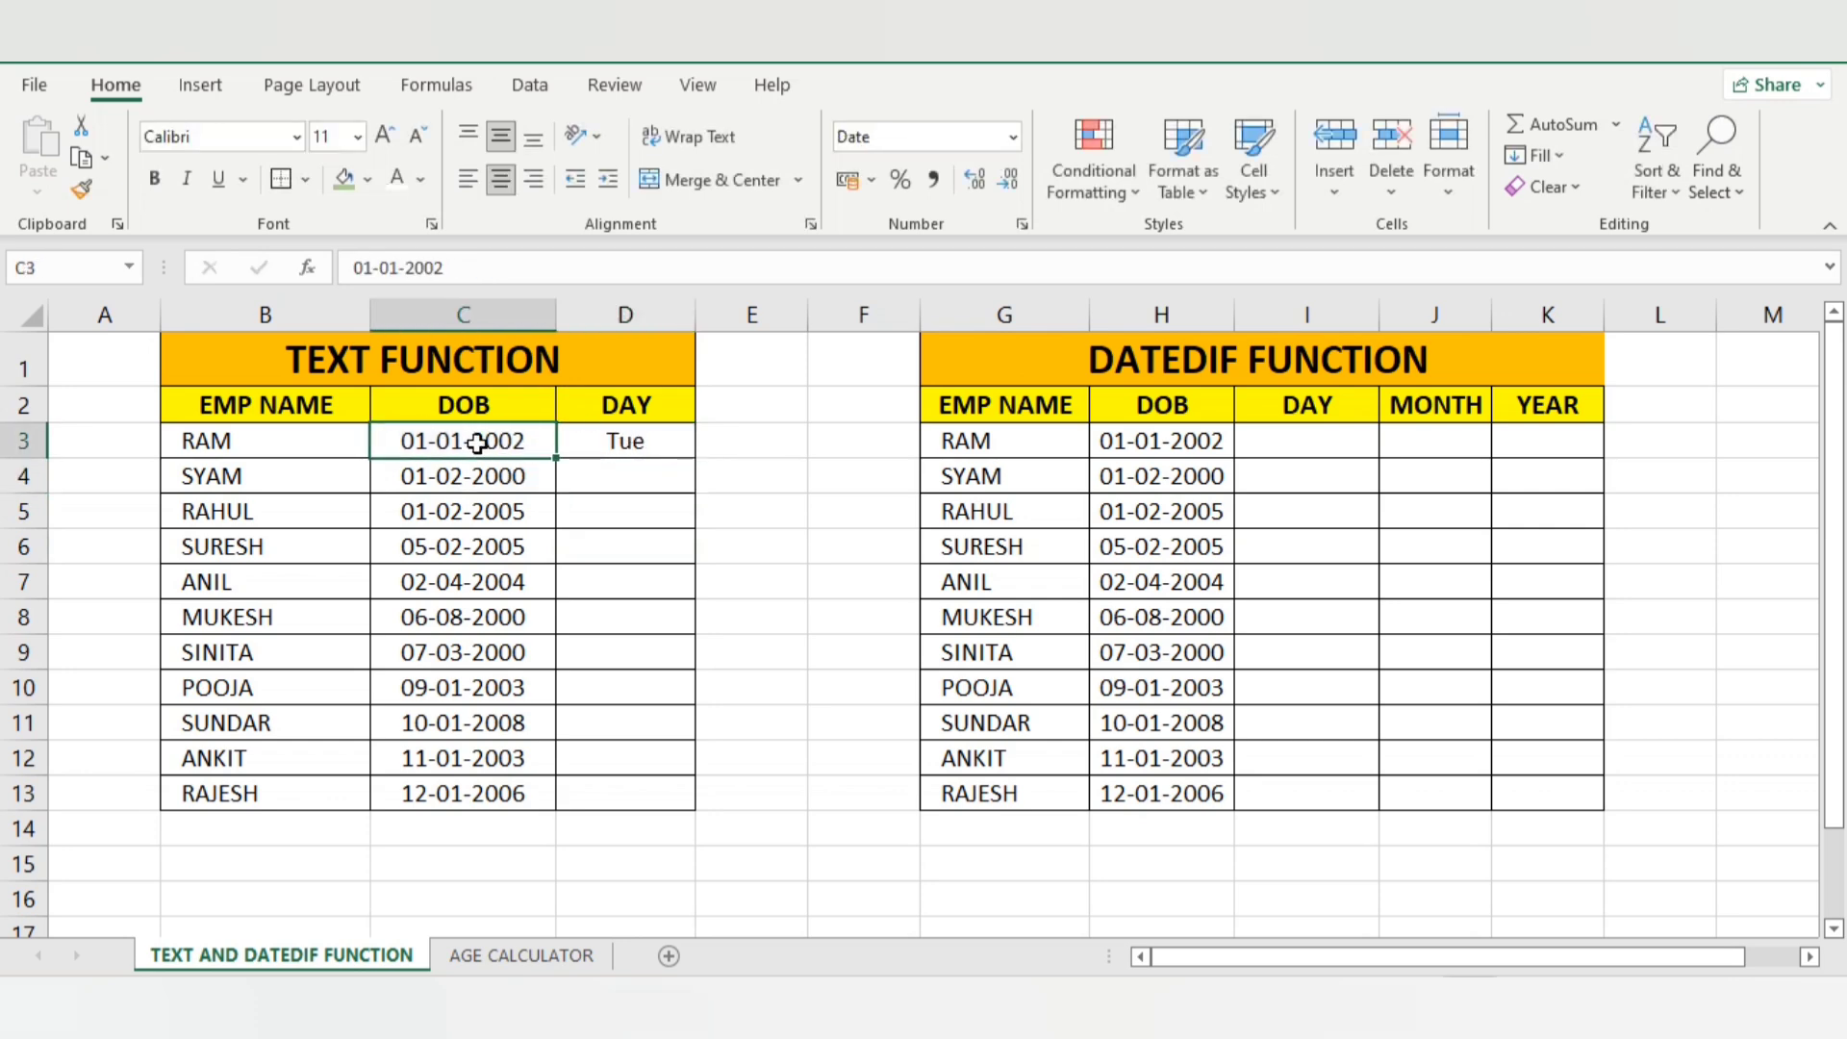
{"action": "left_click", "coordinate": [592, 434]}
{"action": "left_click", "coordinate": [494, 441]}
{"action": "type", "text": "01/04"}
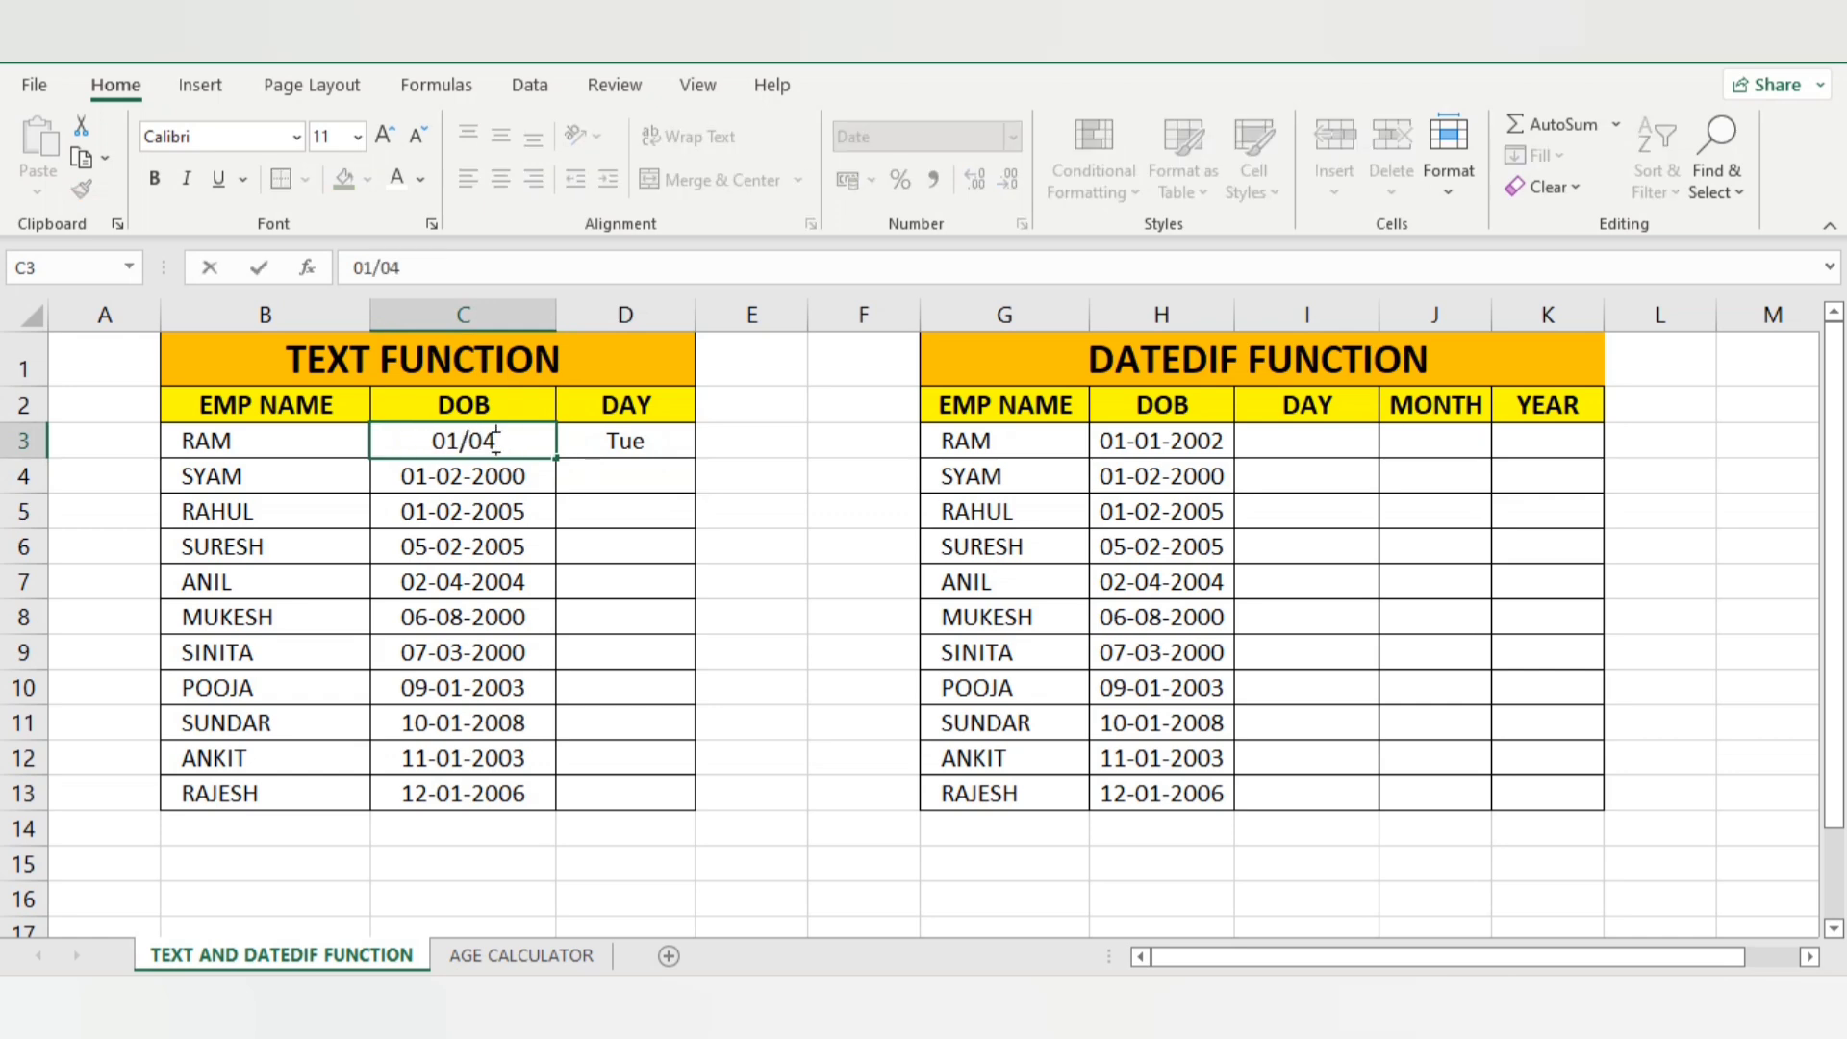
{"action": "type", "text": "/2001"}
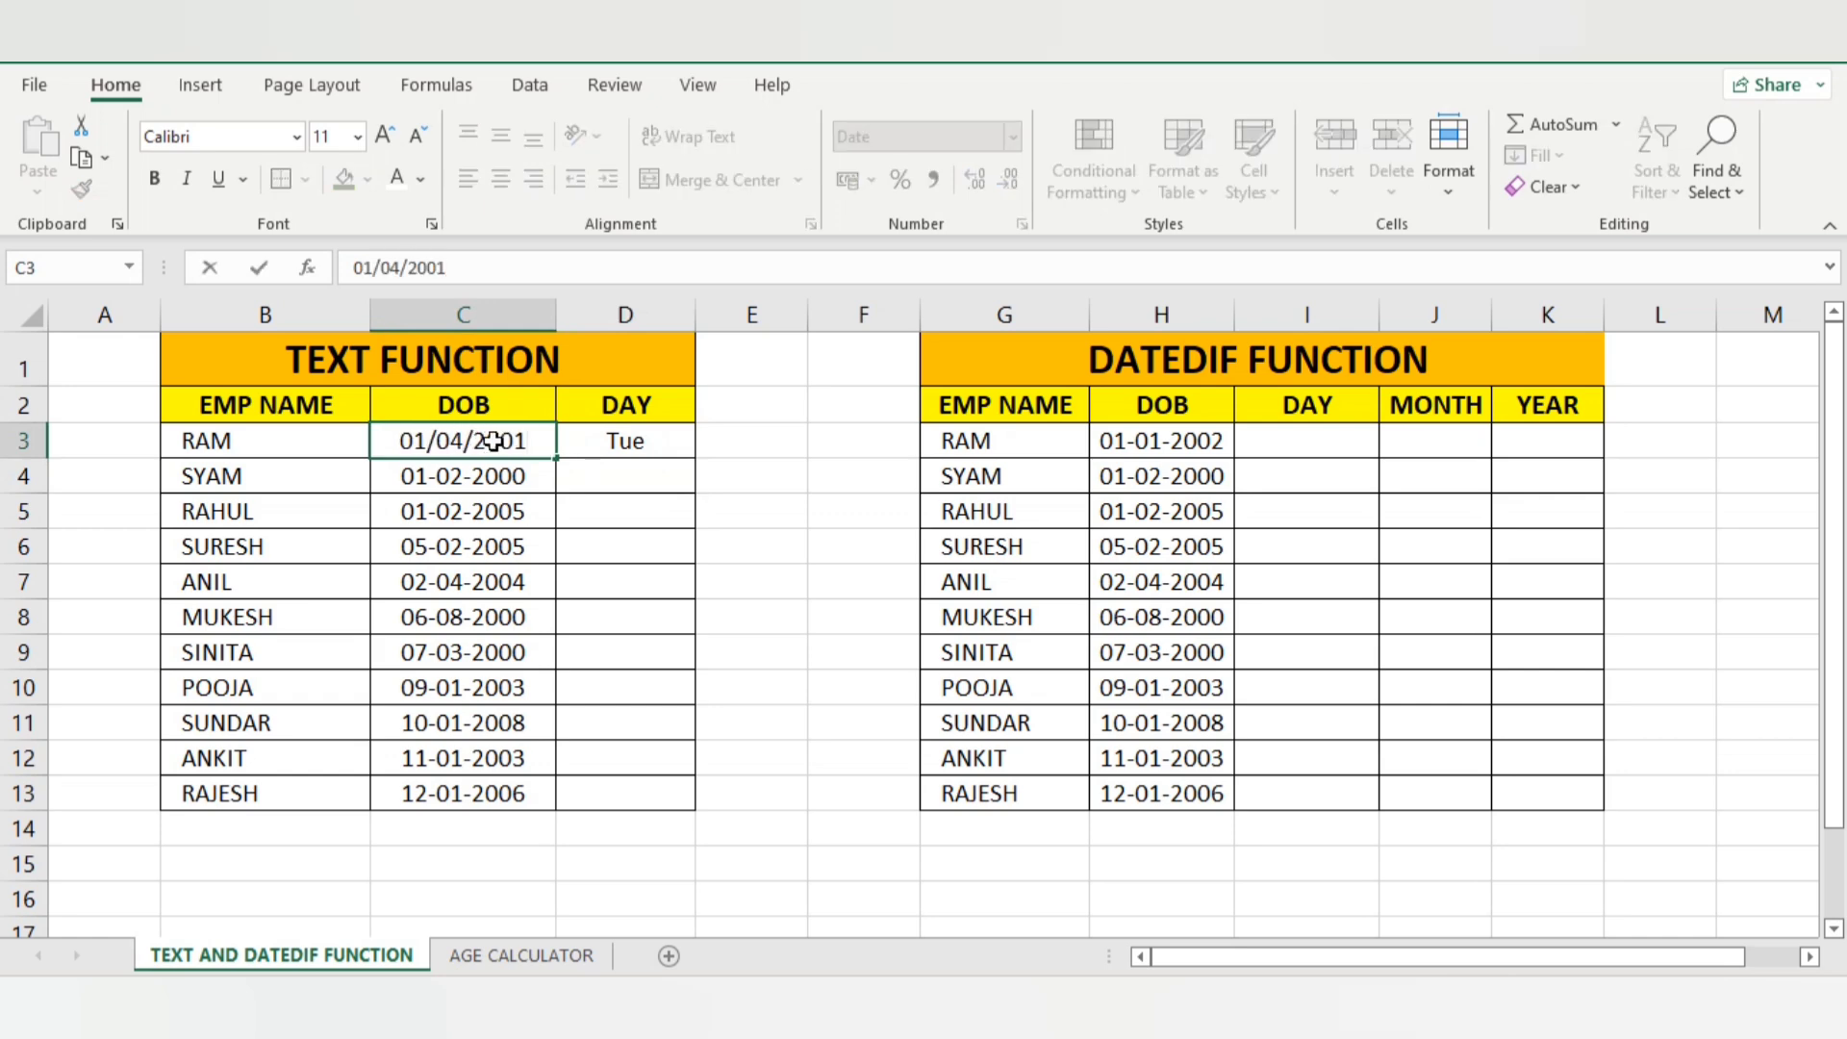
{"action": "key", "text": "Return"}
{"action": "left_click", "coordinate": [626, 435]}
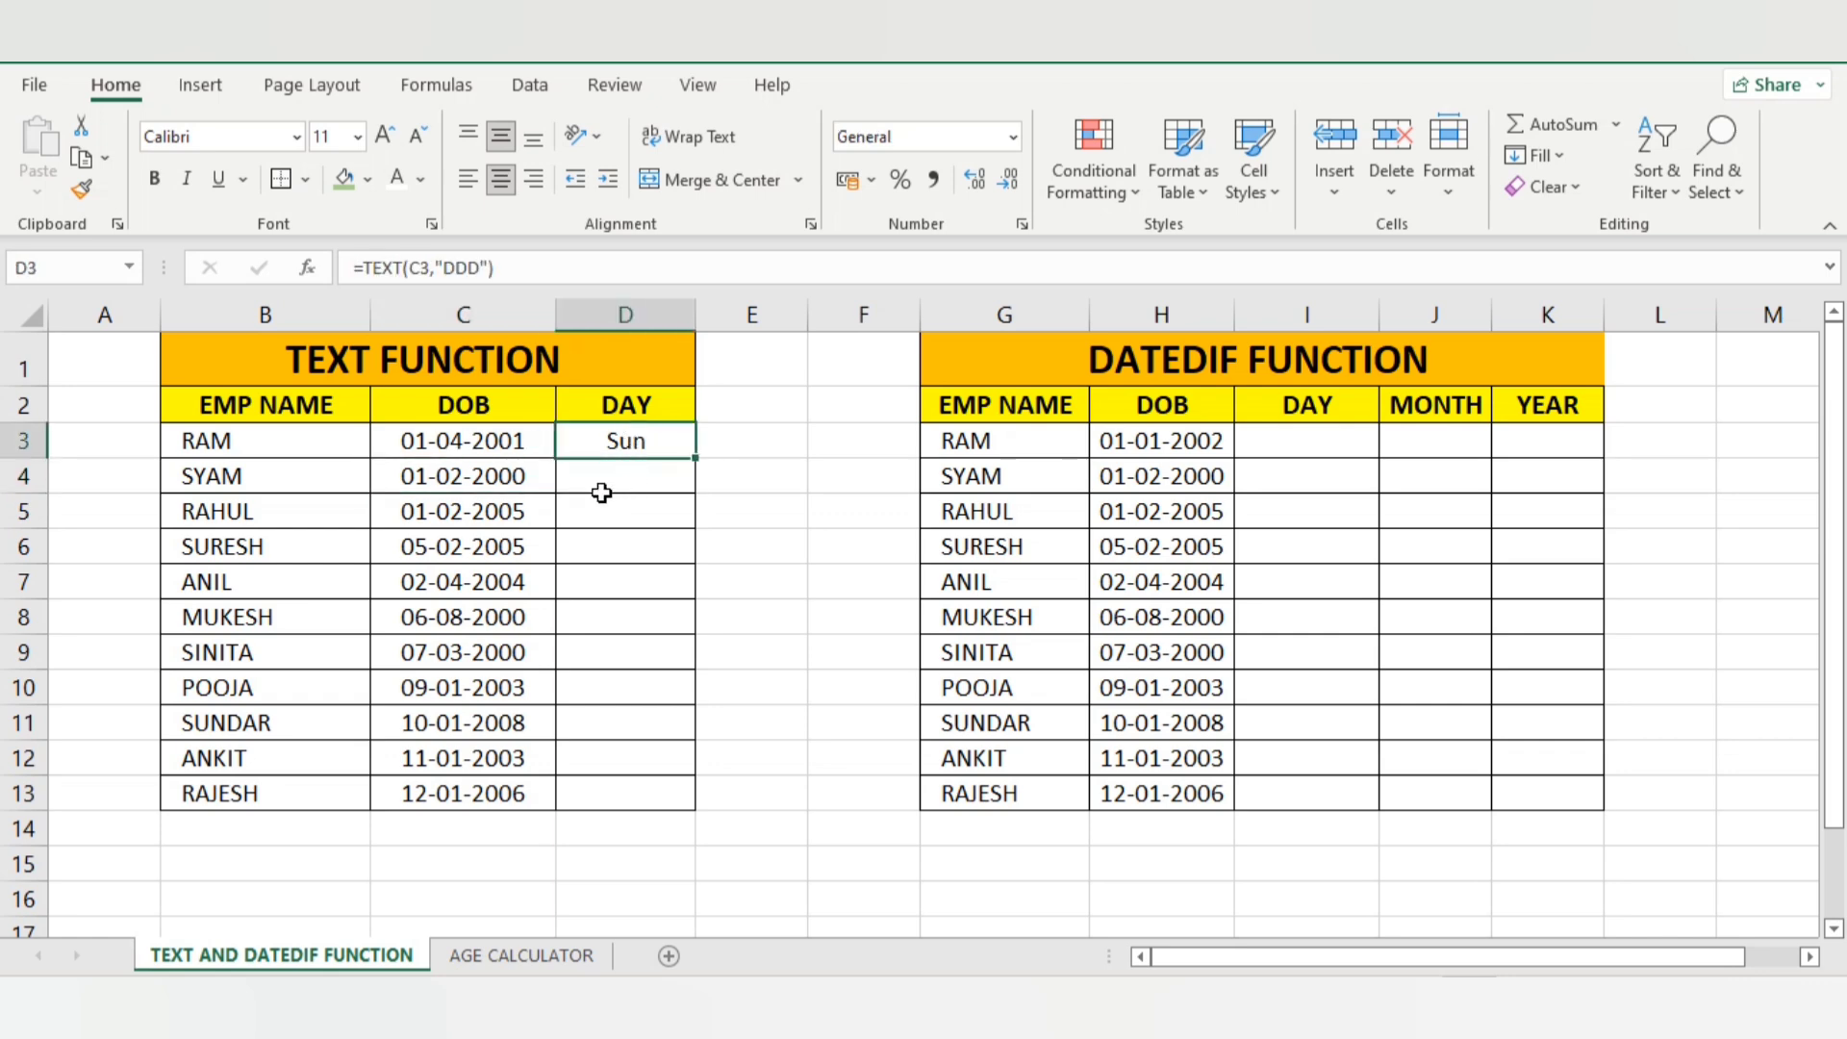
Change the format code of the TEXT formula in D3 to "DDDD" for the full weekday name
{"action": "left_click", "coordinate": [481, 441]}
{"action": "left_click", "coordinate": [614, 449]}
{"action": "left_click", "coordinate": [618, 478]}
{"action": "left_click", "coordinate": [626, 440]}
{"action": "left_click", "coordinate": [457, 266]}
{"action": "type", "text": "D"}
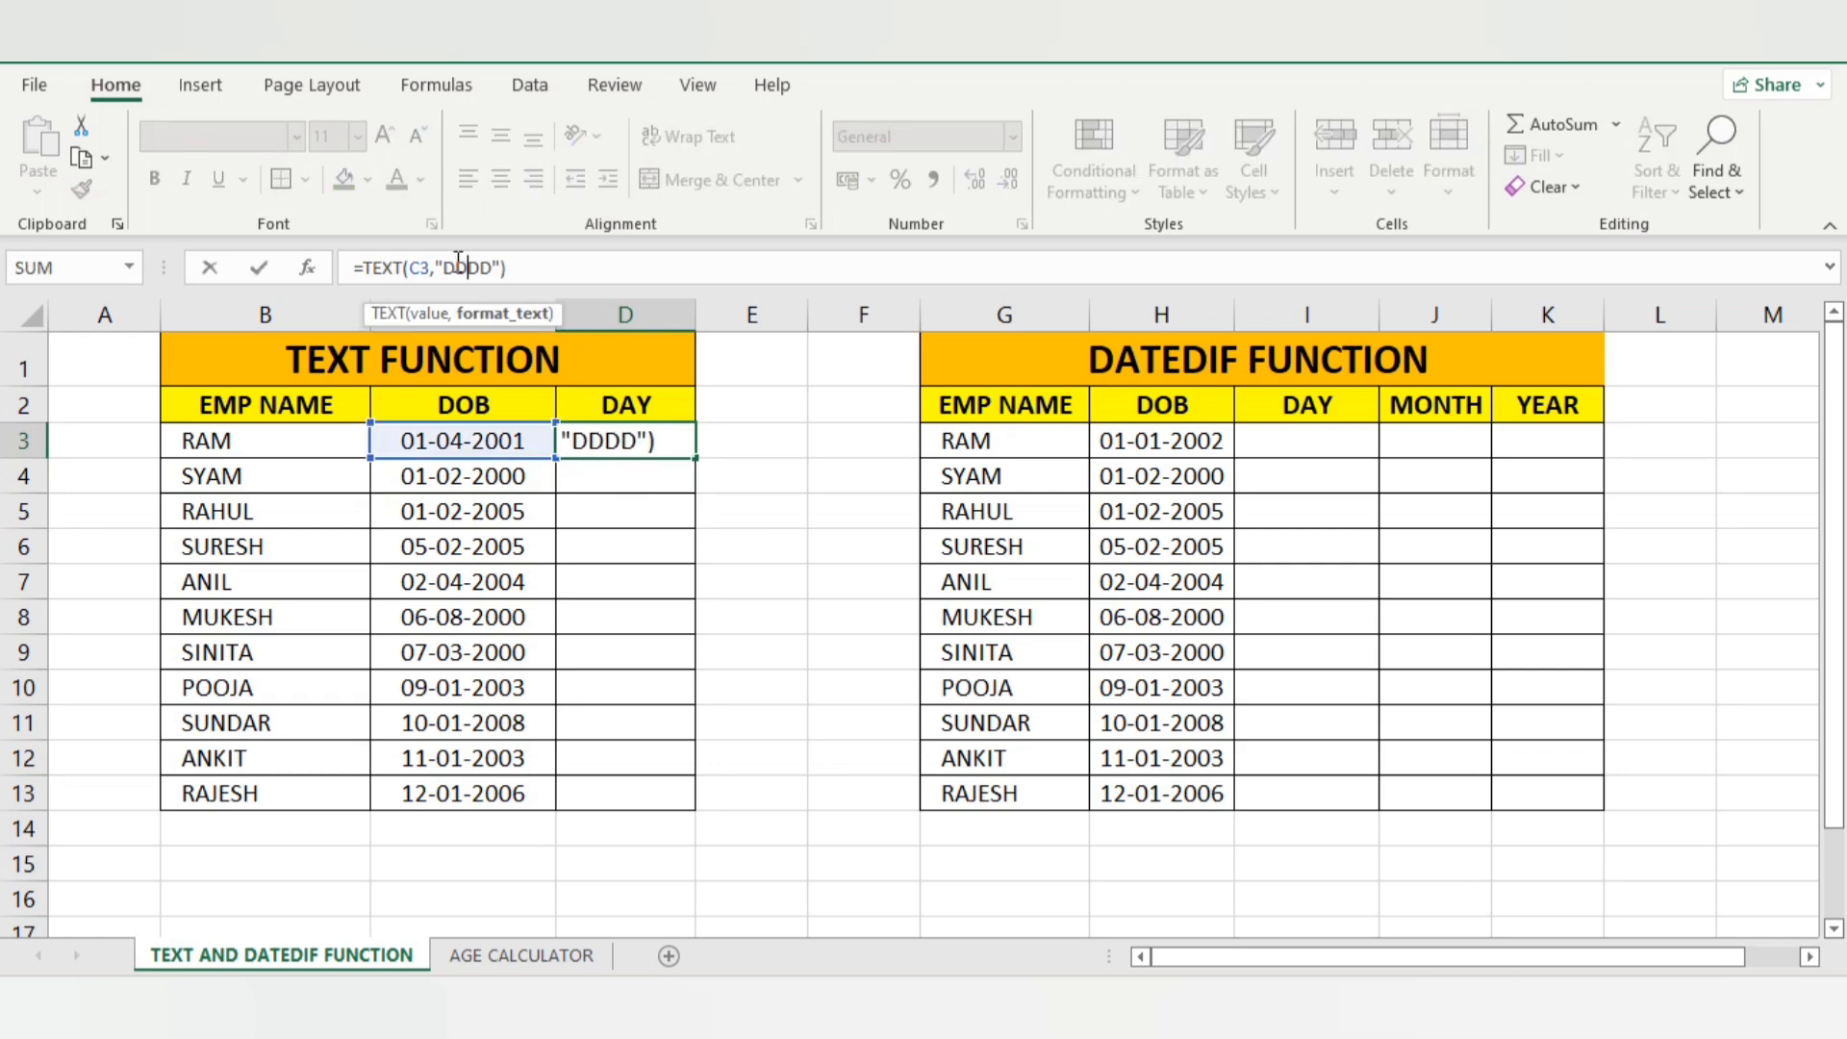
{"action": "key", "text": "Return"}
Fill the TEXT formula from D3 down the DAY column to D13
{"action": "left_click", "coordinate": [649, 441]}
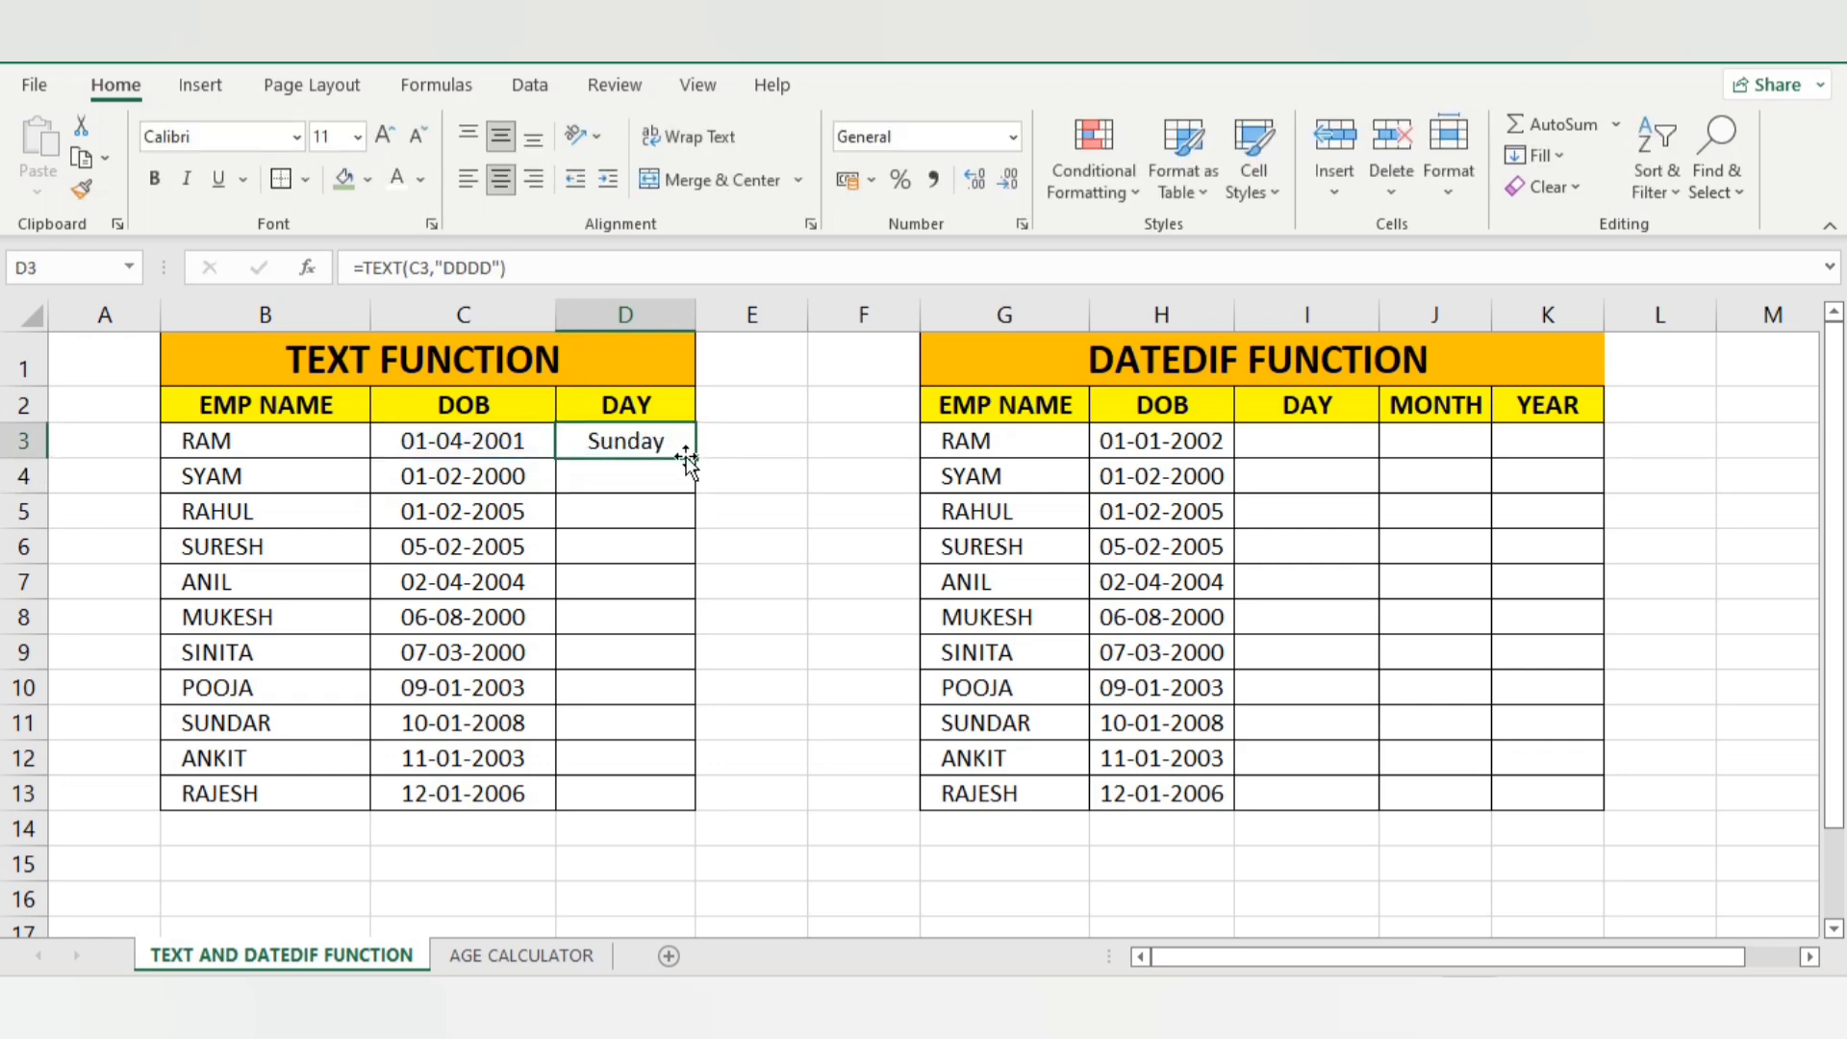
{"action": "double_click", "coordinate": [693, 459]}
{"action": "left_click", "coordinate": [746, 538]}
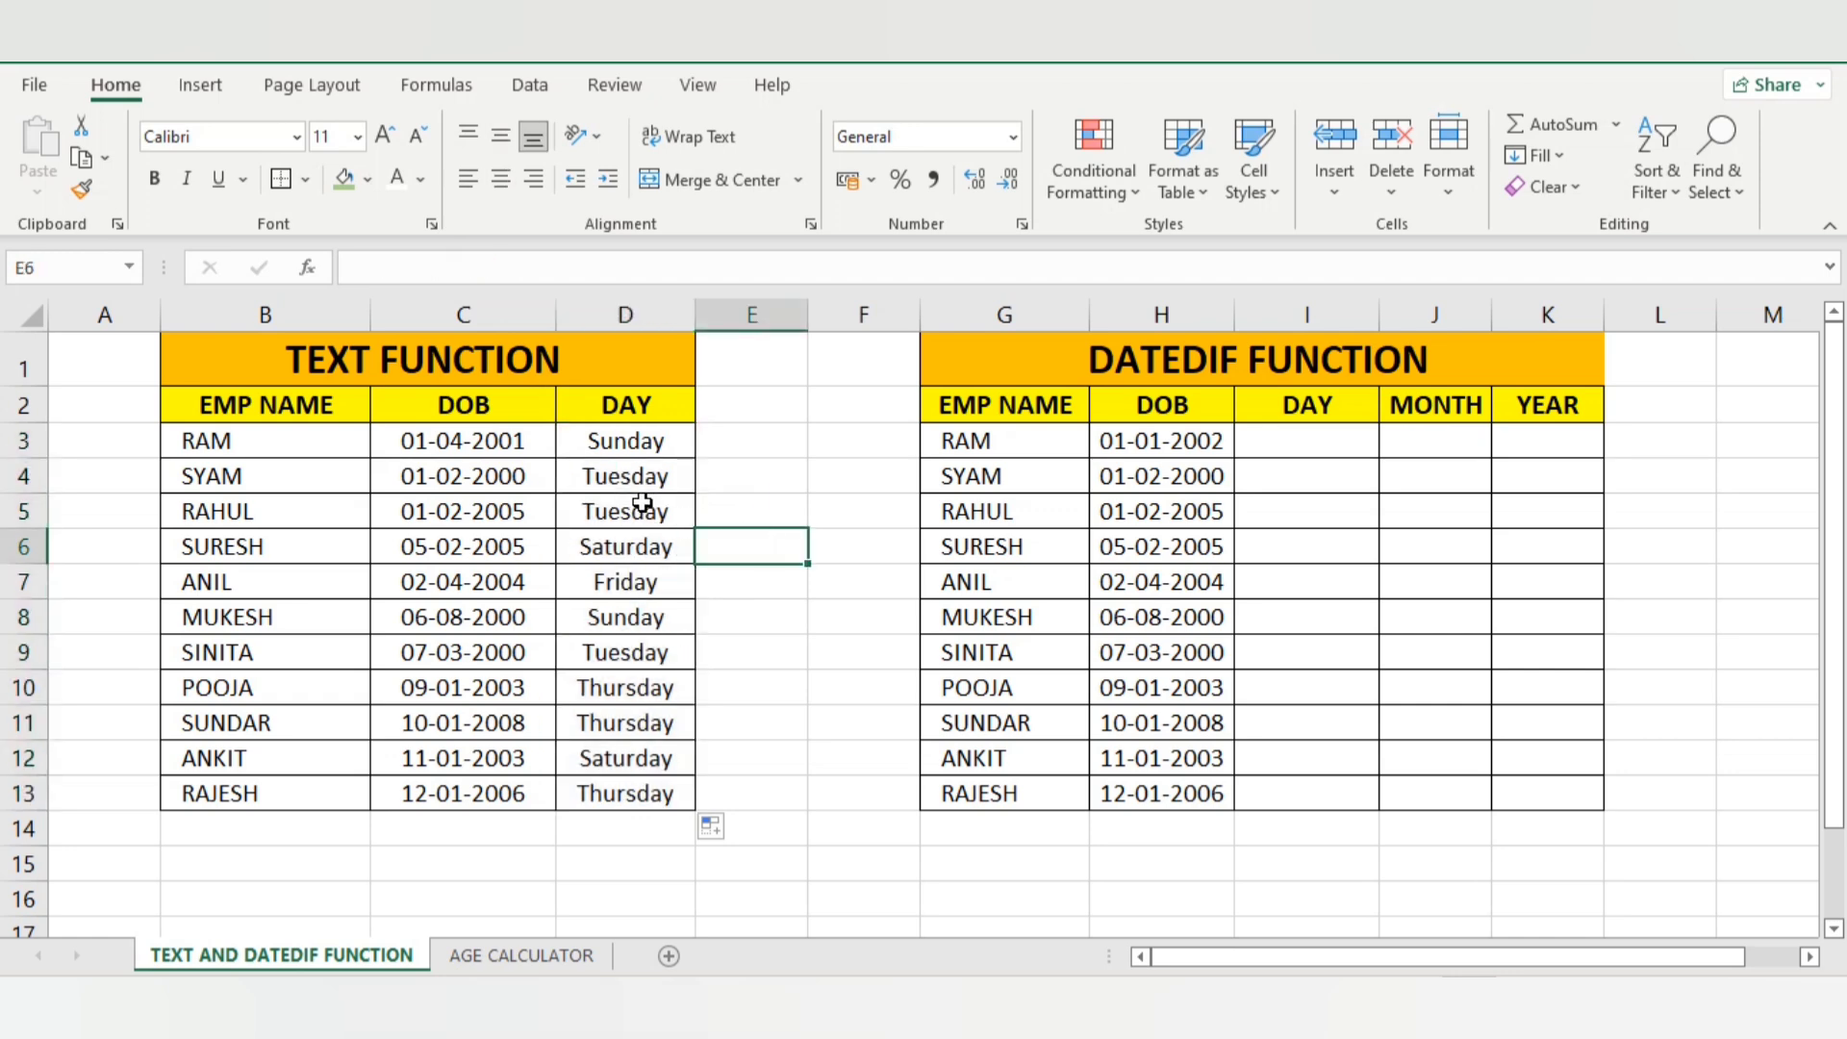
Compare the weekday names in the DAY column of the TEXT table with the dates in its DOB column
{"action": "left_click", "coordinate": [612, 466]}
{"action": "left_click_drag", "start_coordinate": [459, 440], "coordinate": [487, 688]}
{"action": "left_click_drag", "start_coordinate": [627, 438], "coordinate": [647, 791]}
{"action": "left_click", "coordinate": [646, 538]}
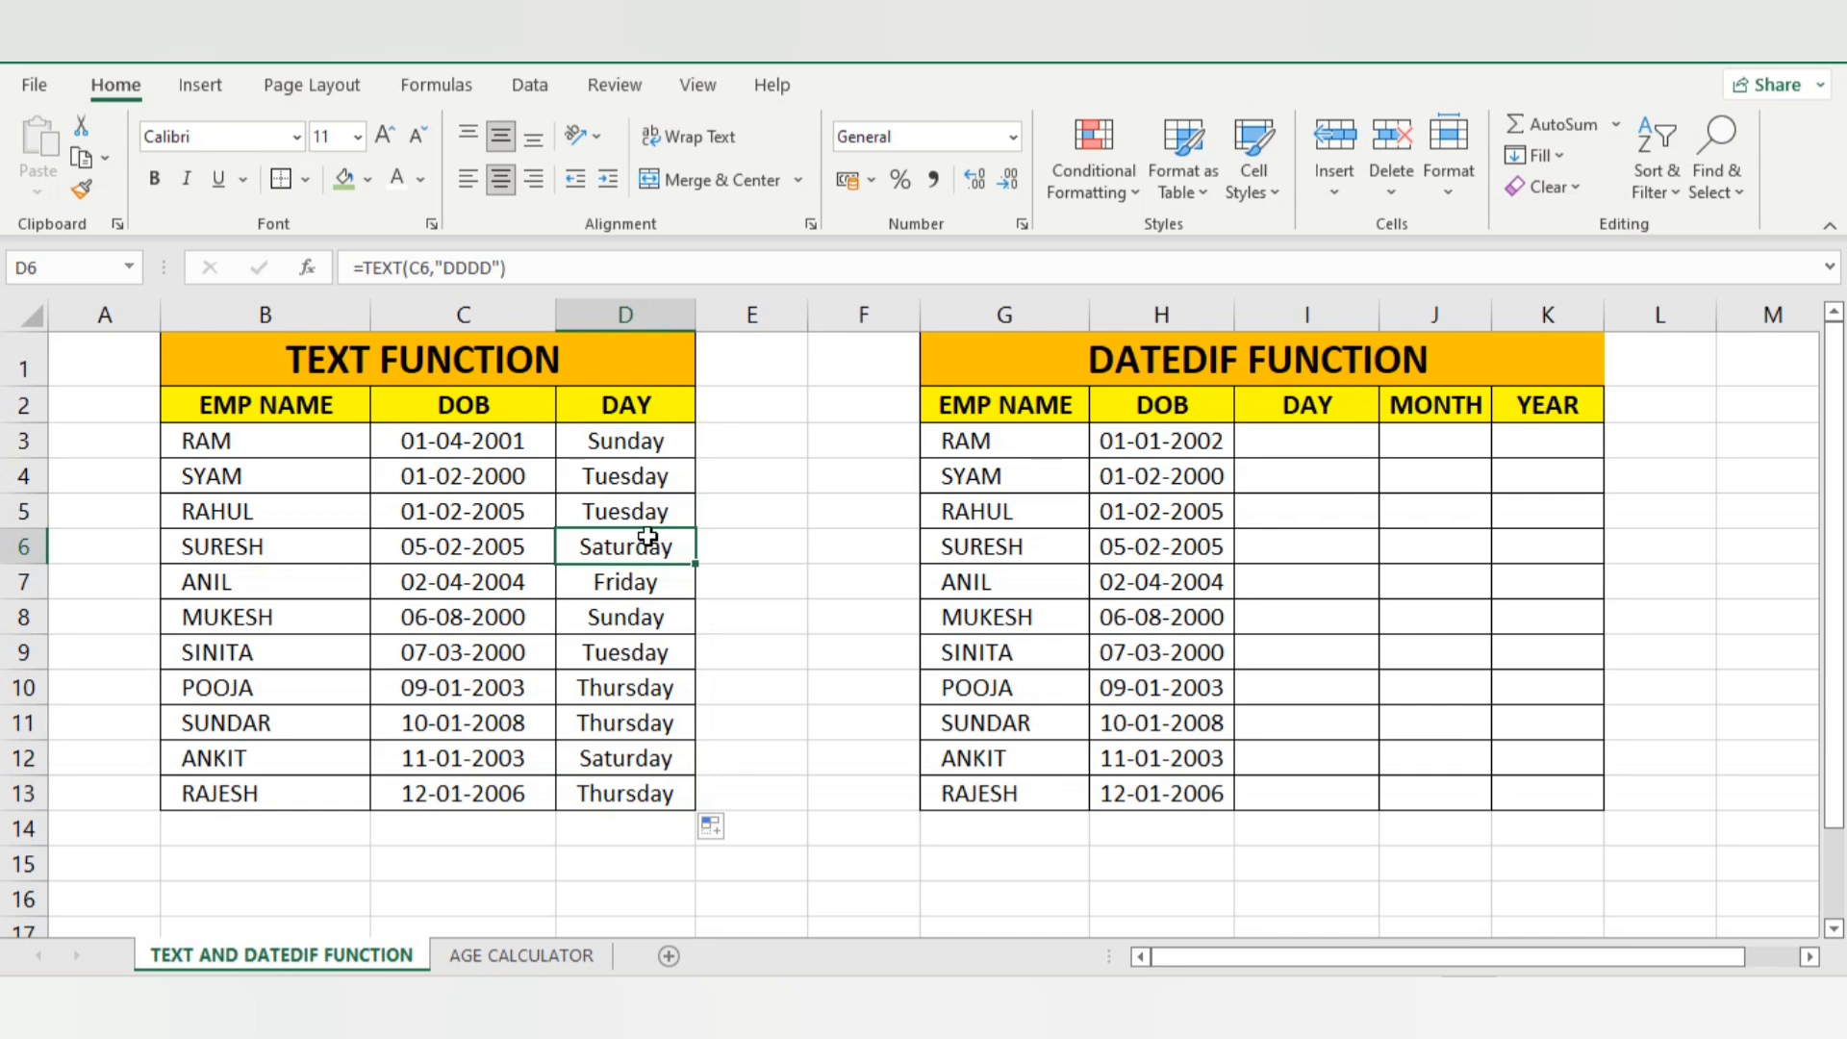
{"action": "left_click", "coordinate": [661, 642]}
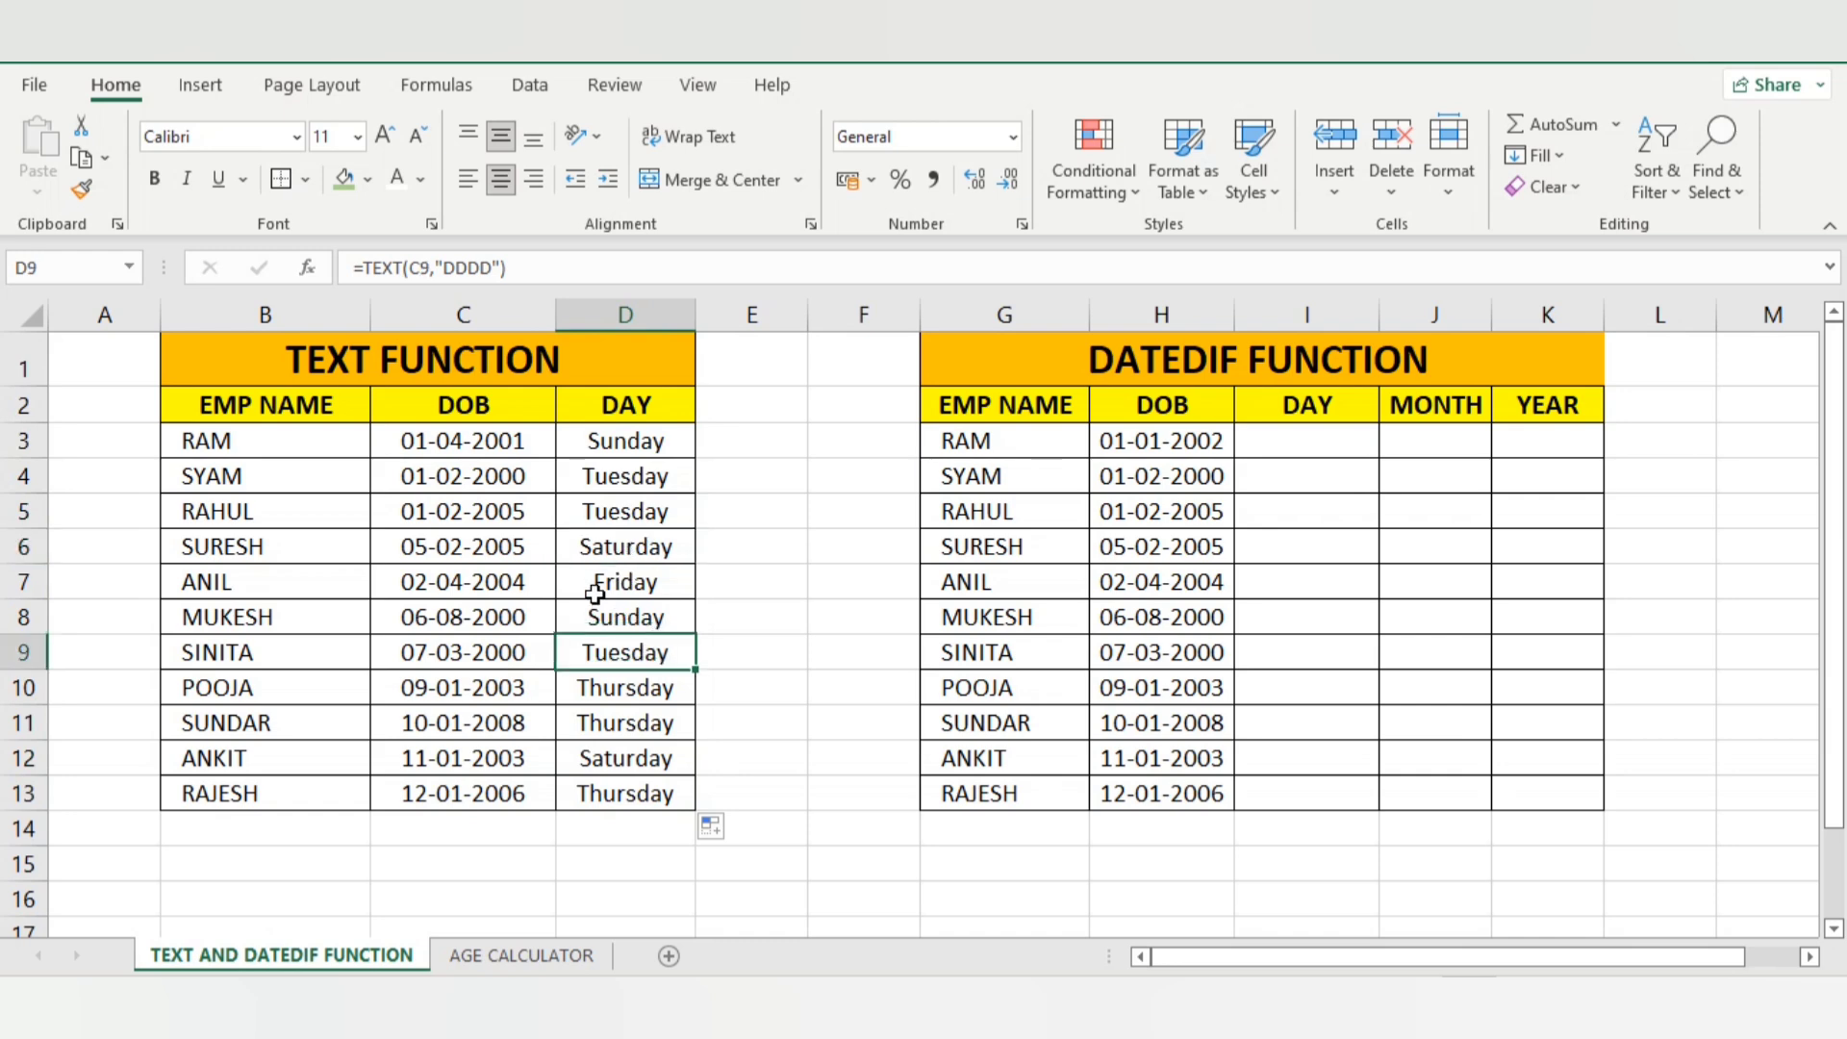
{"action": "left_click", "coordinate": [604, 439]}
{"action": "left_click", "coordinate": [584, 472]}
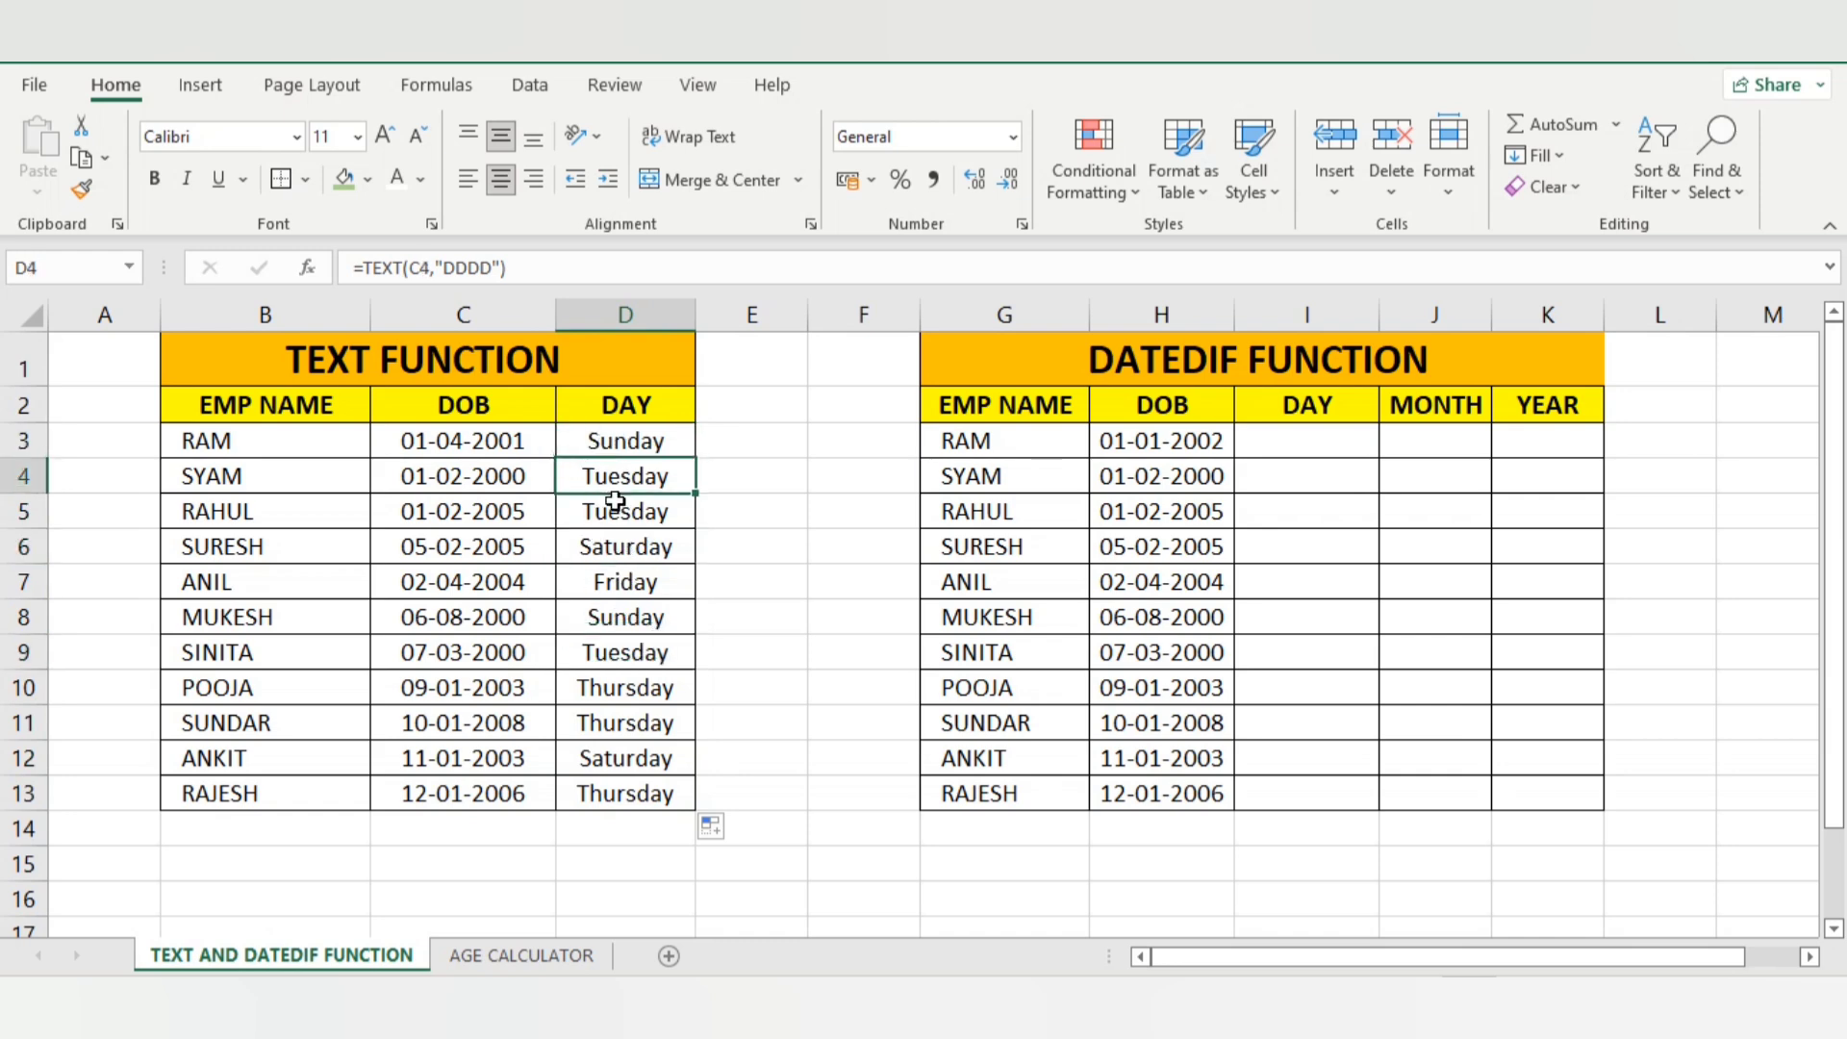
{"action": "left_click", "coordinate": [616, 503]}
{"action": "left_click", "coordinate": [608, 535]}
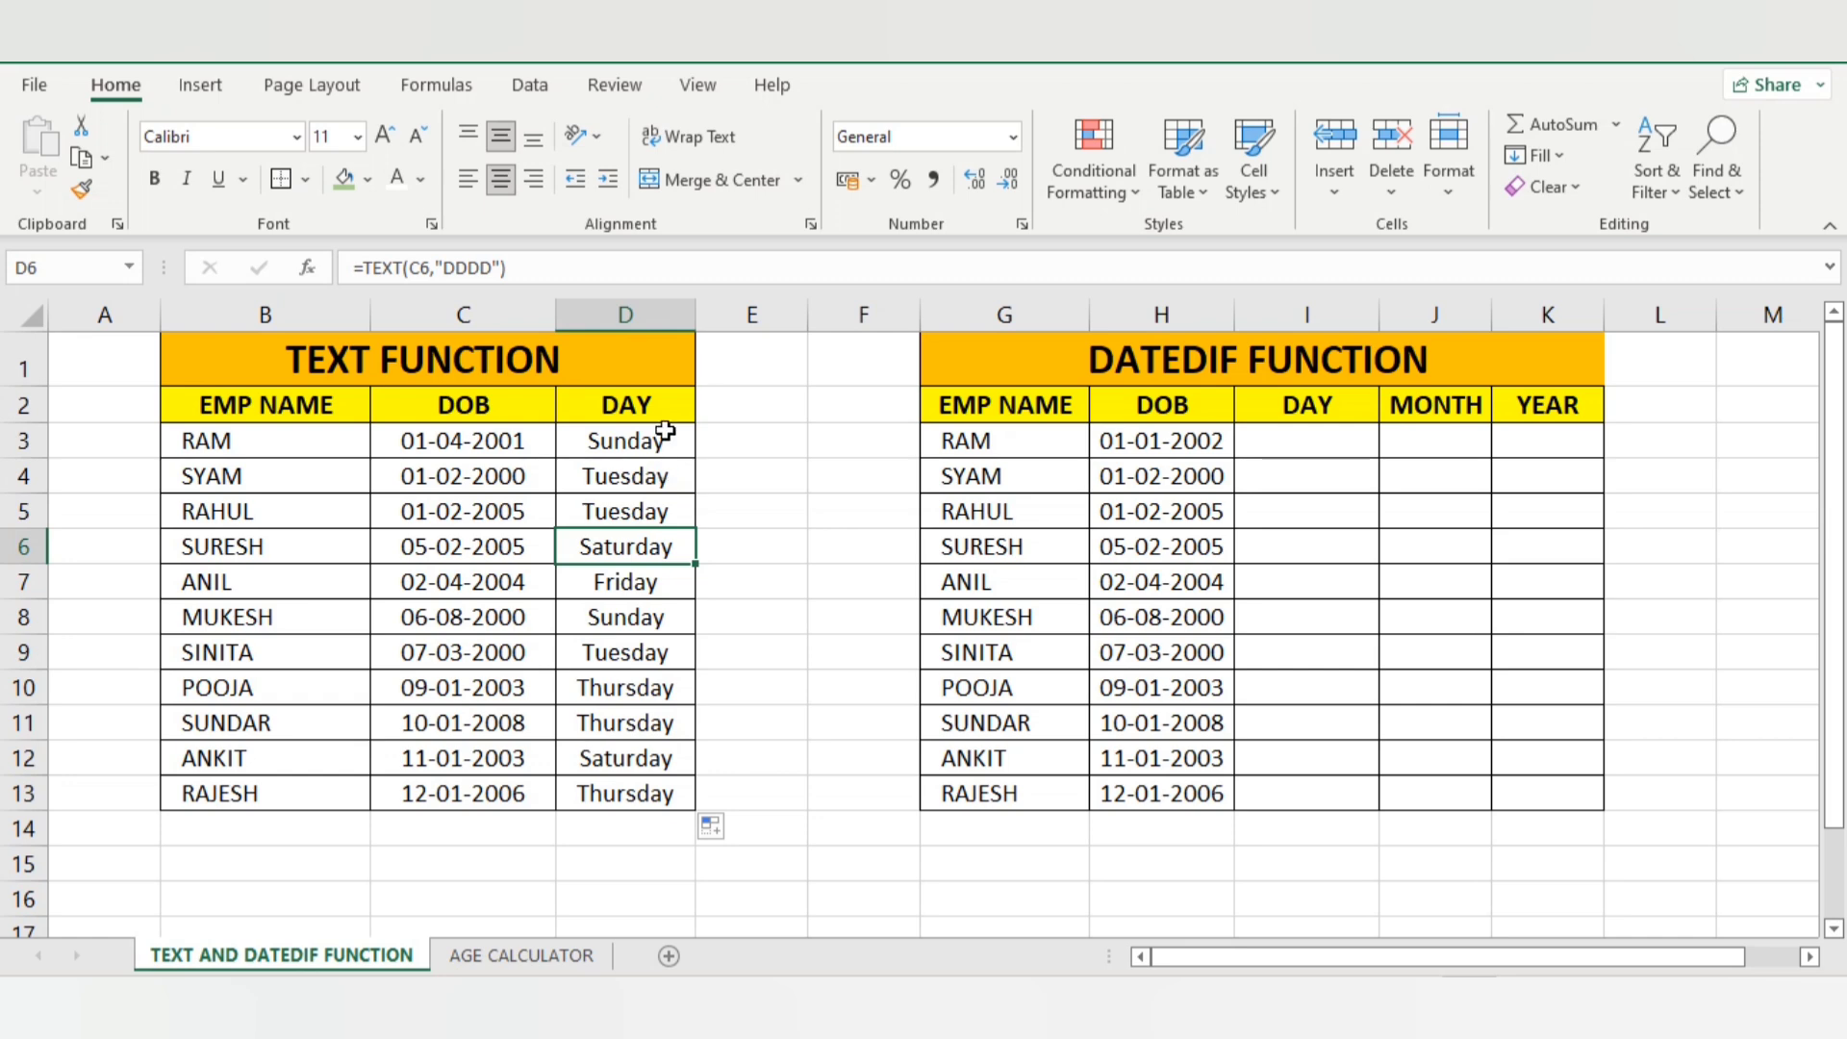
{"action": "left_click", "coordinate": [617, 447]}
{"action": "left_click", "coordinate": [614, 533]}
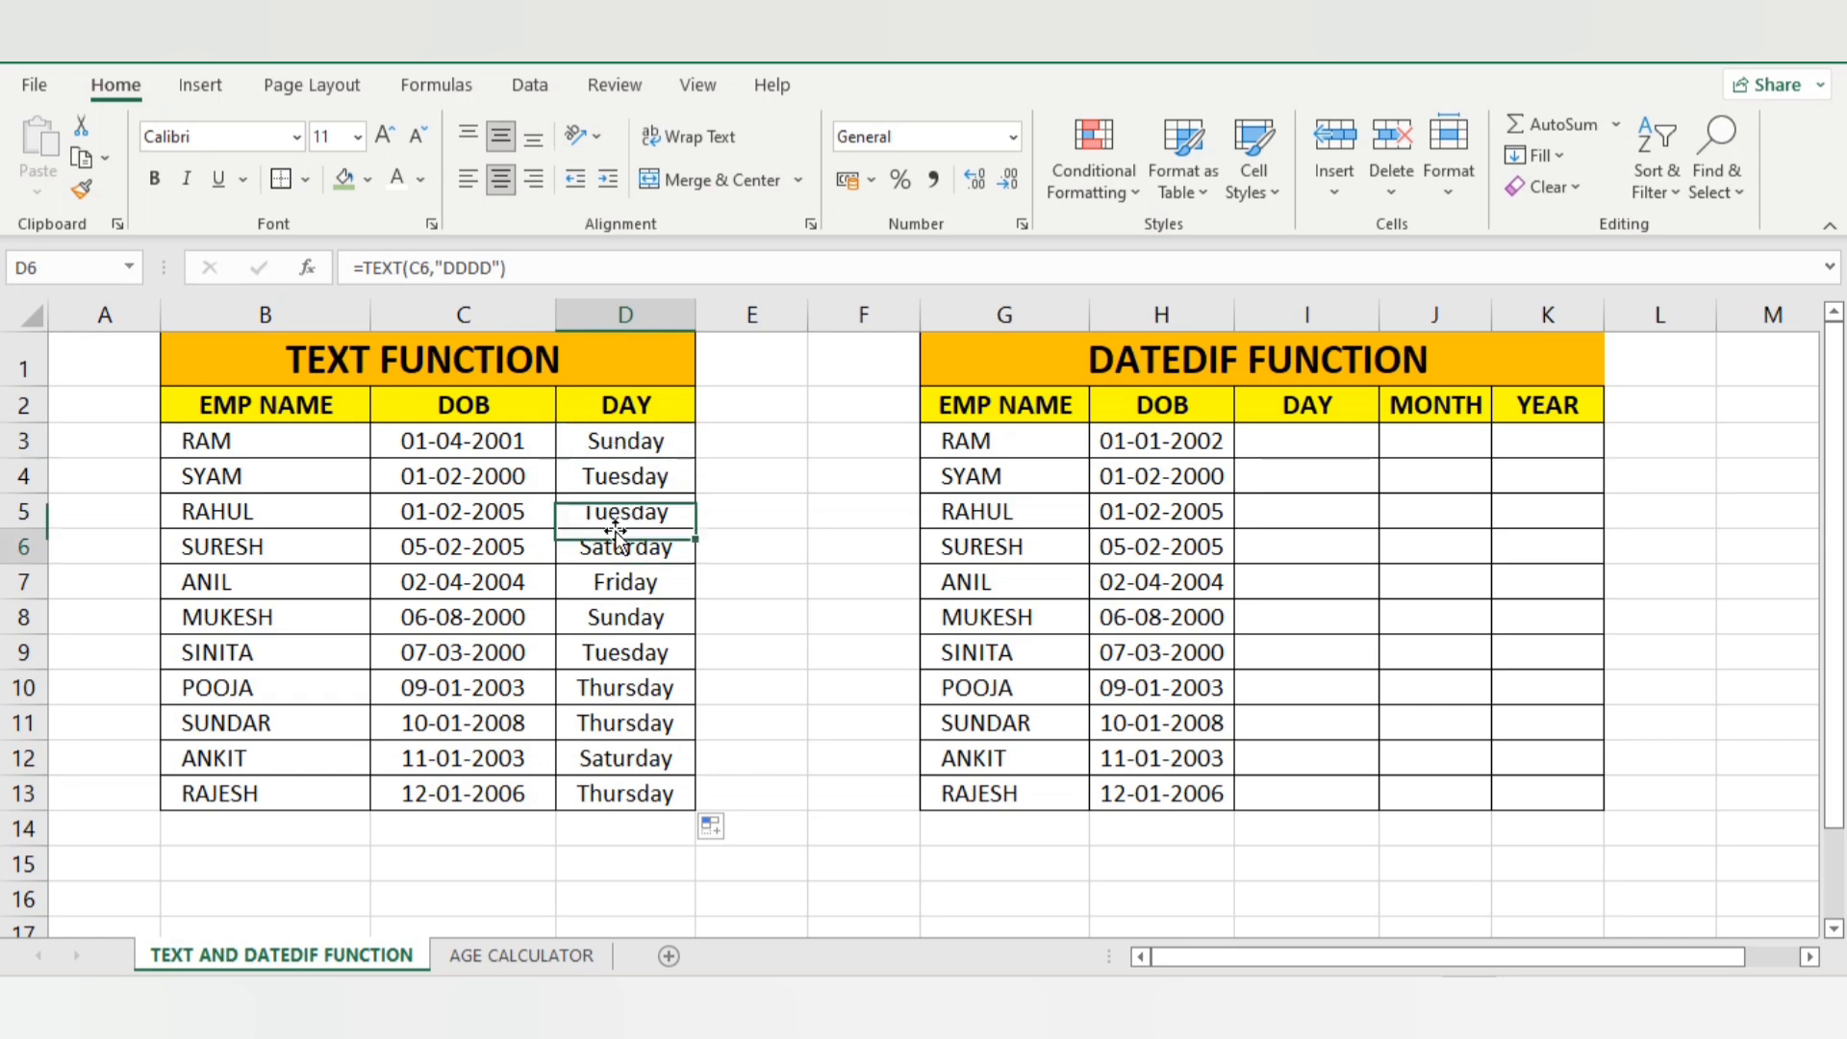
{"action": "left_click", "coordinate": [1098, 367]}
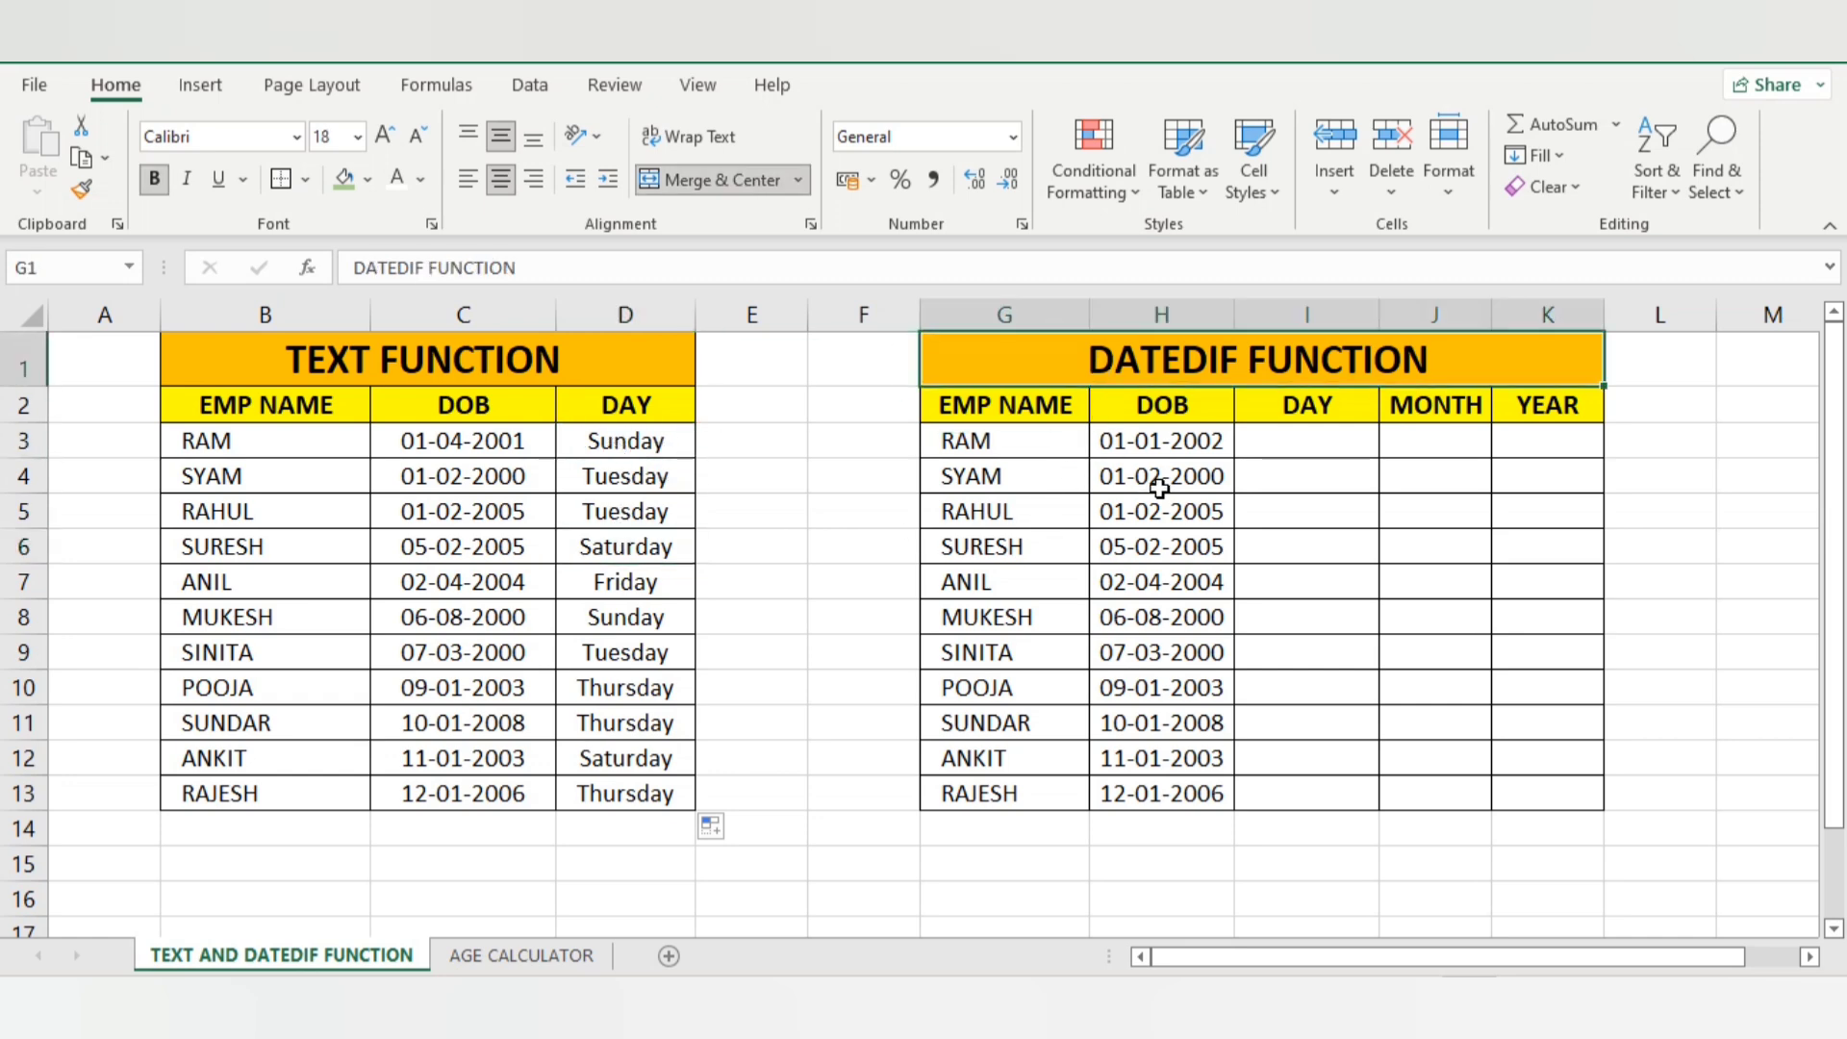
{"action": "left_click", "coordinate": [1249, 473]}
{"action": "left_click", "coordinate": [1085, 362]}
{"action": "left_click", "coordinate": [1316, 443]}
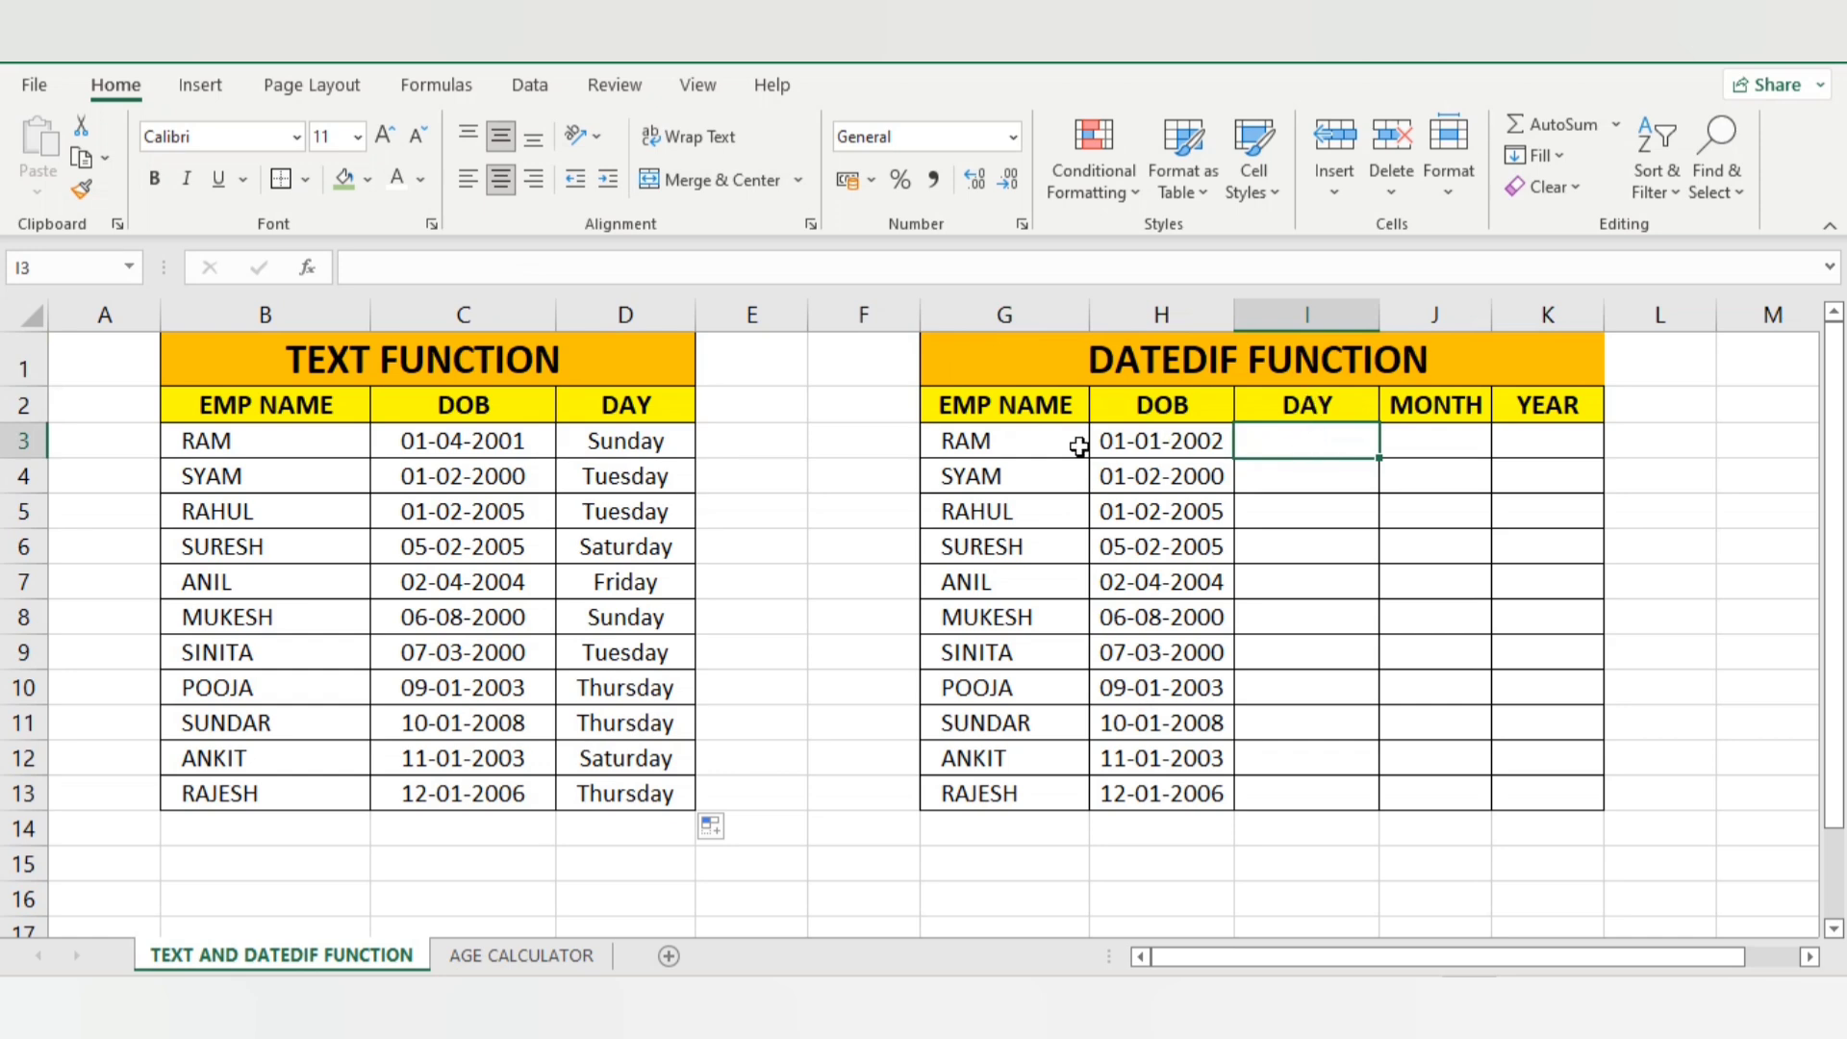
Make the data rows of both tables bold, covering G3:K13 in the DATEDIF table and B3:D13 in the TEXT table
{"action": "left_click_drag", "start_coordinate": [1079, 445], "coordinate": [1106, 794]}
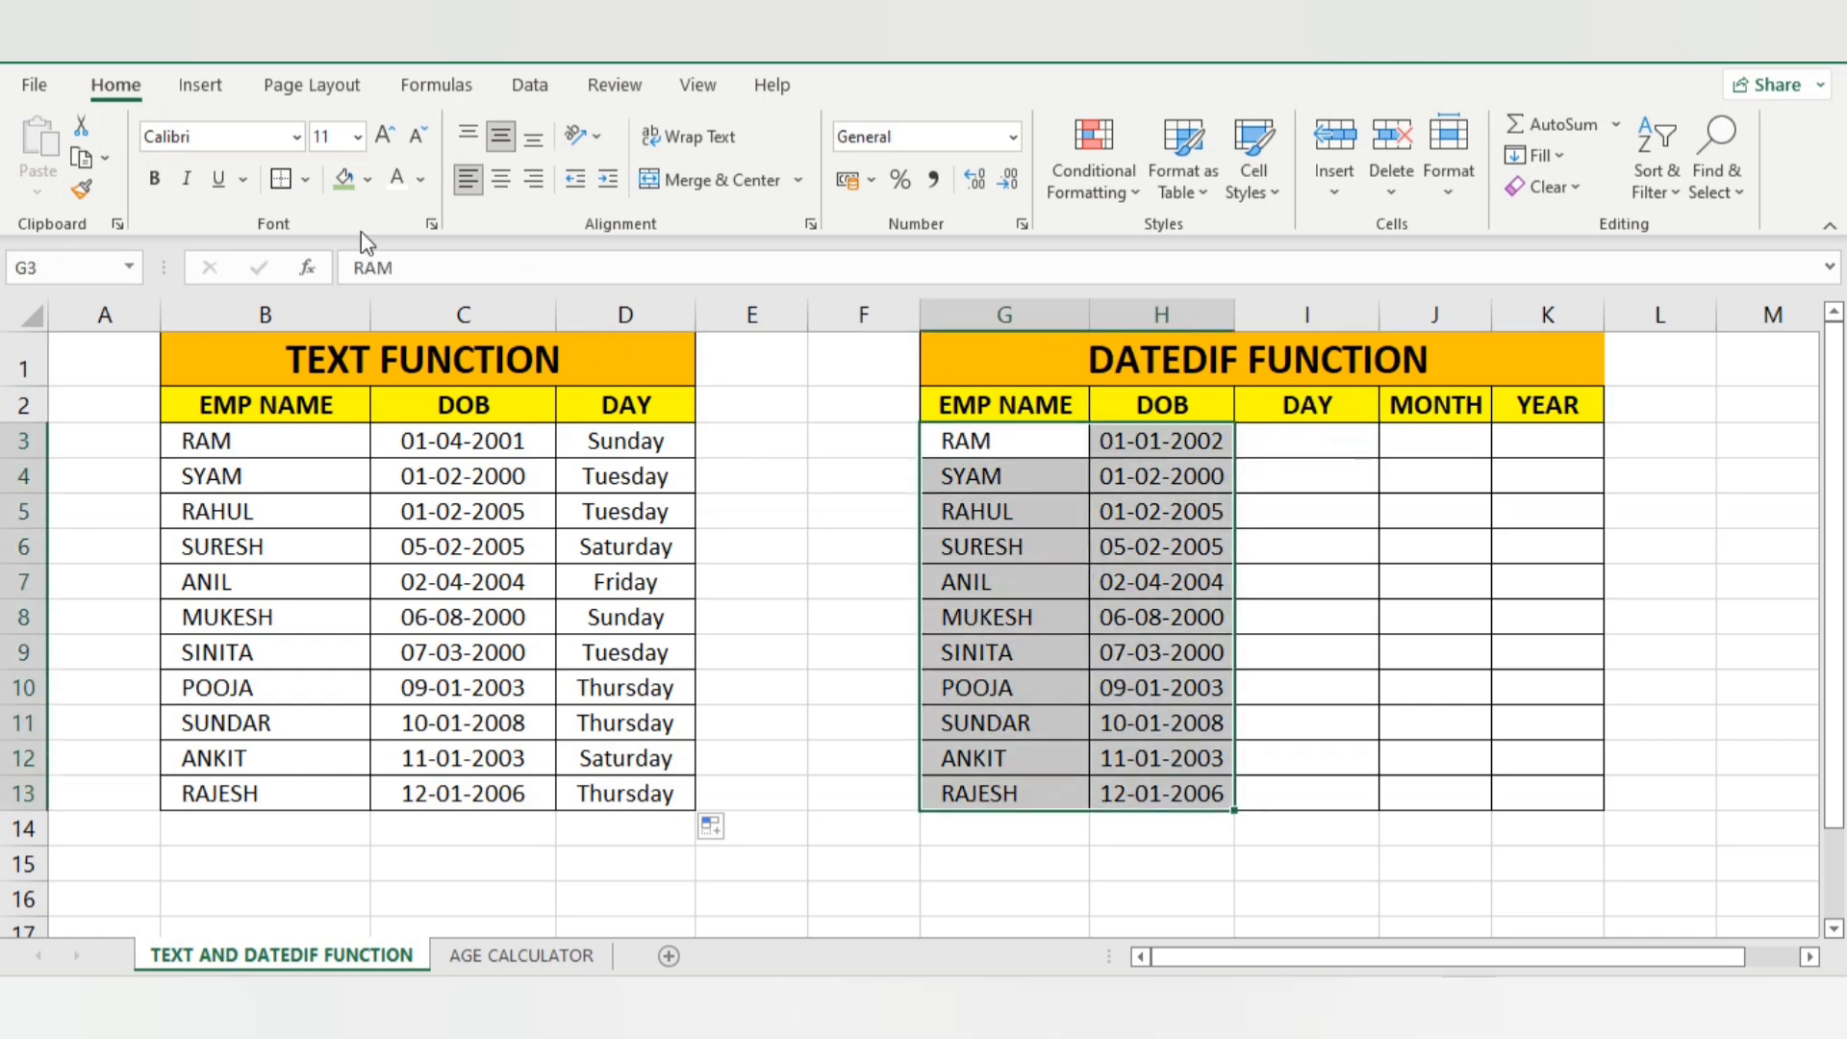
{"action": "left_click", "coordinate": [154, 178]}
{"action": "left_click", "coordinate": [234, 448]}
{"action": "left_click_drag", "start_coordinate": [235, 457], "coordinate": [568, 763]}
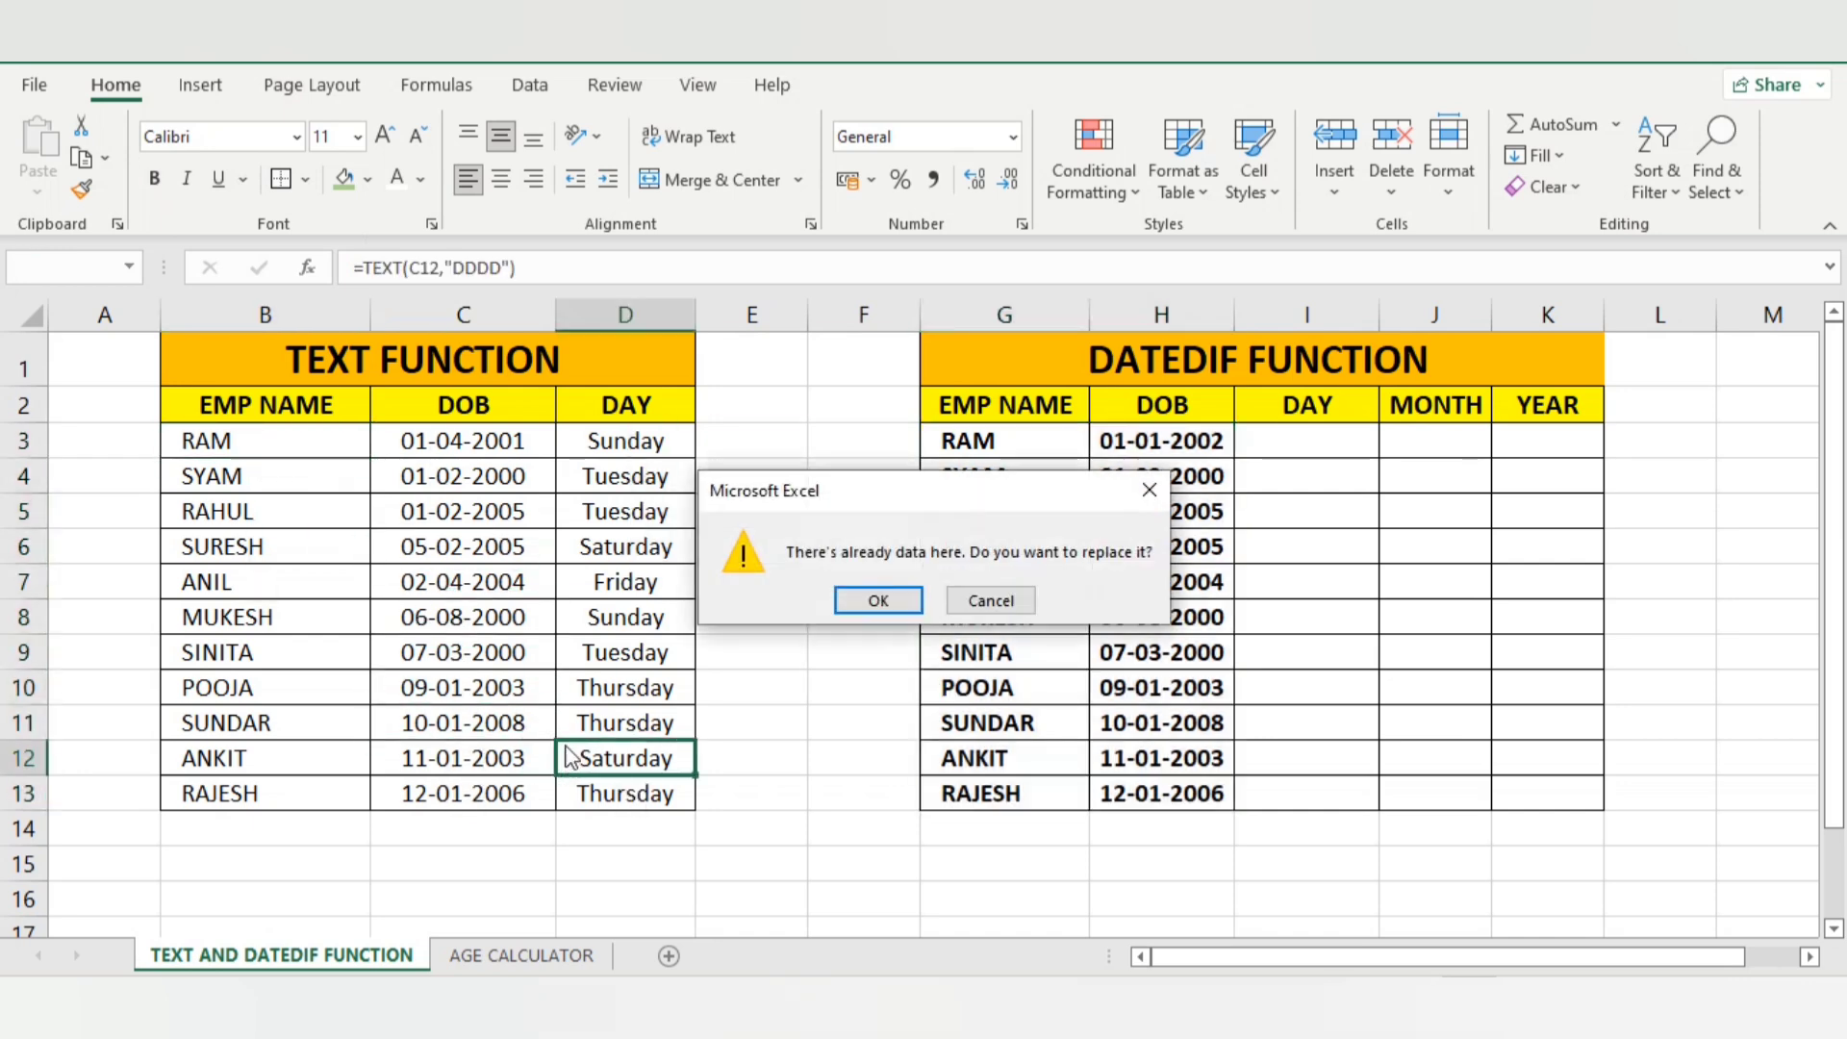
{"action": "left_click", "coordinate": [981, 604]}
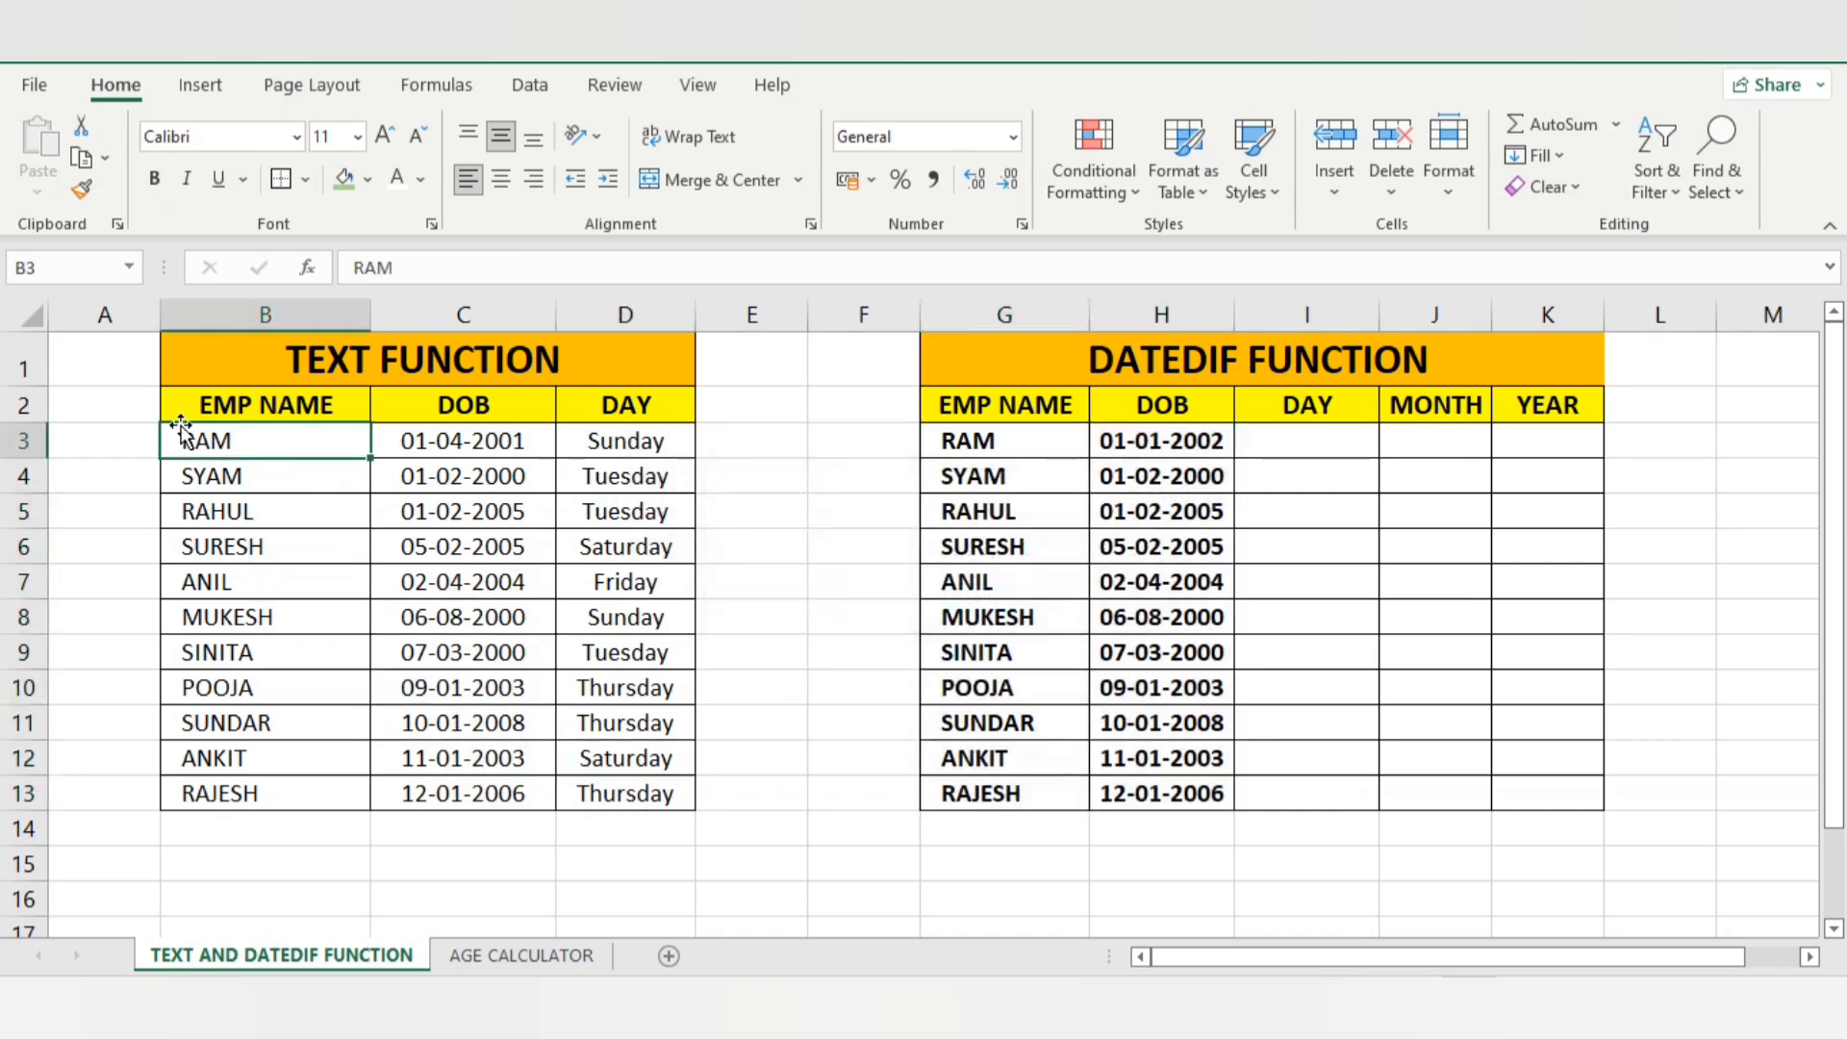
{"action": "left_click_drag", "start_coordinate": [247, 452], "coordinate": [612, 795]}
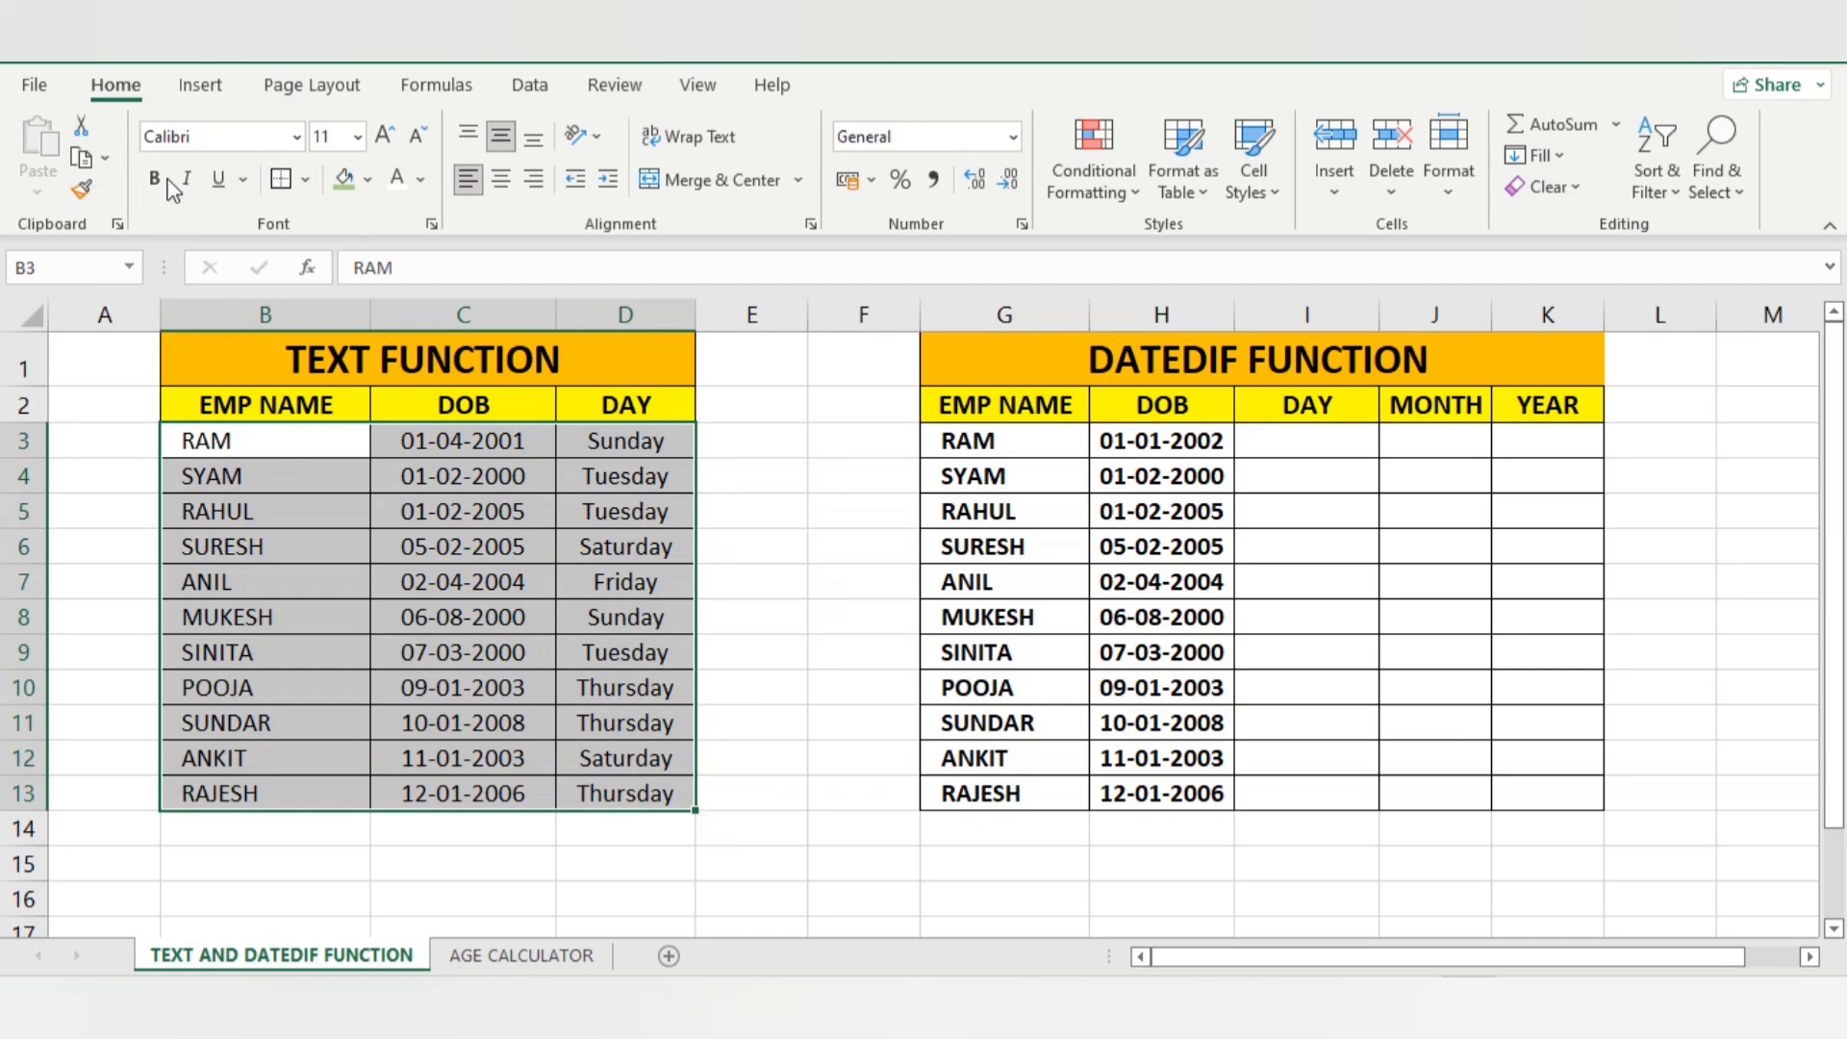
{"action": "left_click", "coordinate": [154, 178]}
{"action": "left_click_drag", "start_coordinate": [1308, 439], "coordinate": [1558, 768]}
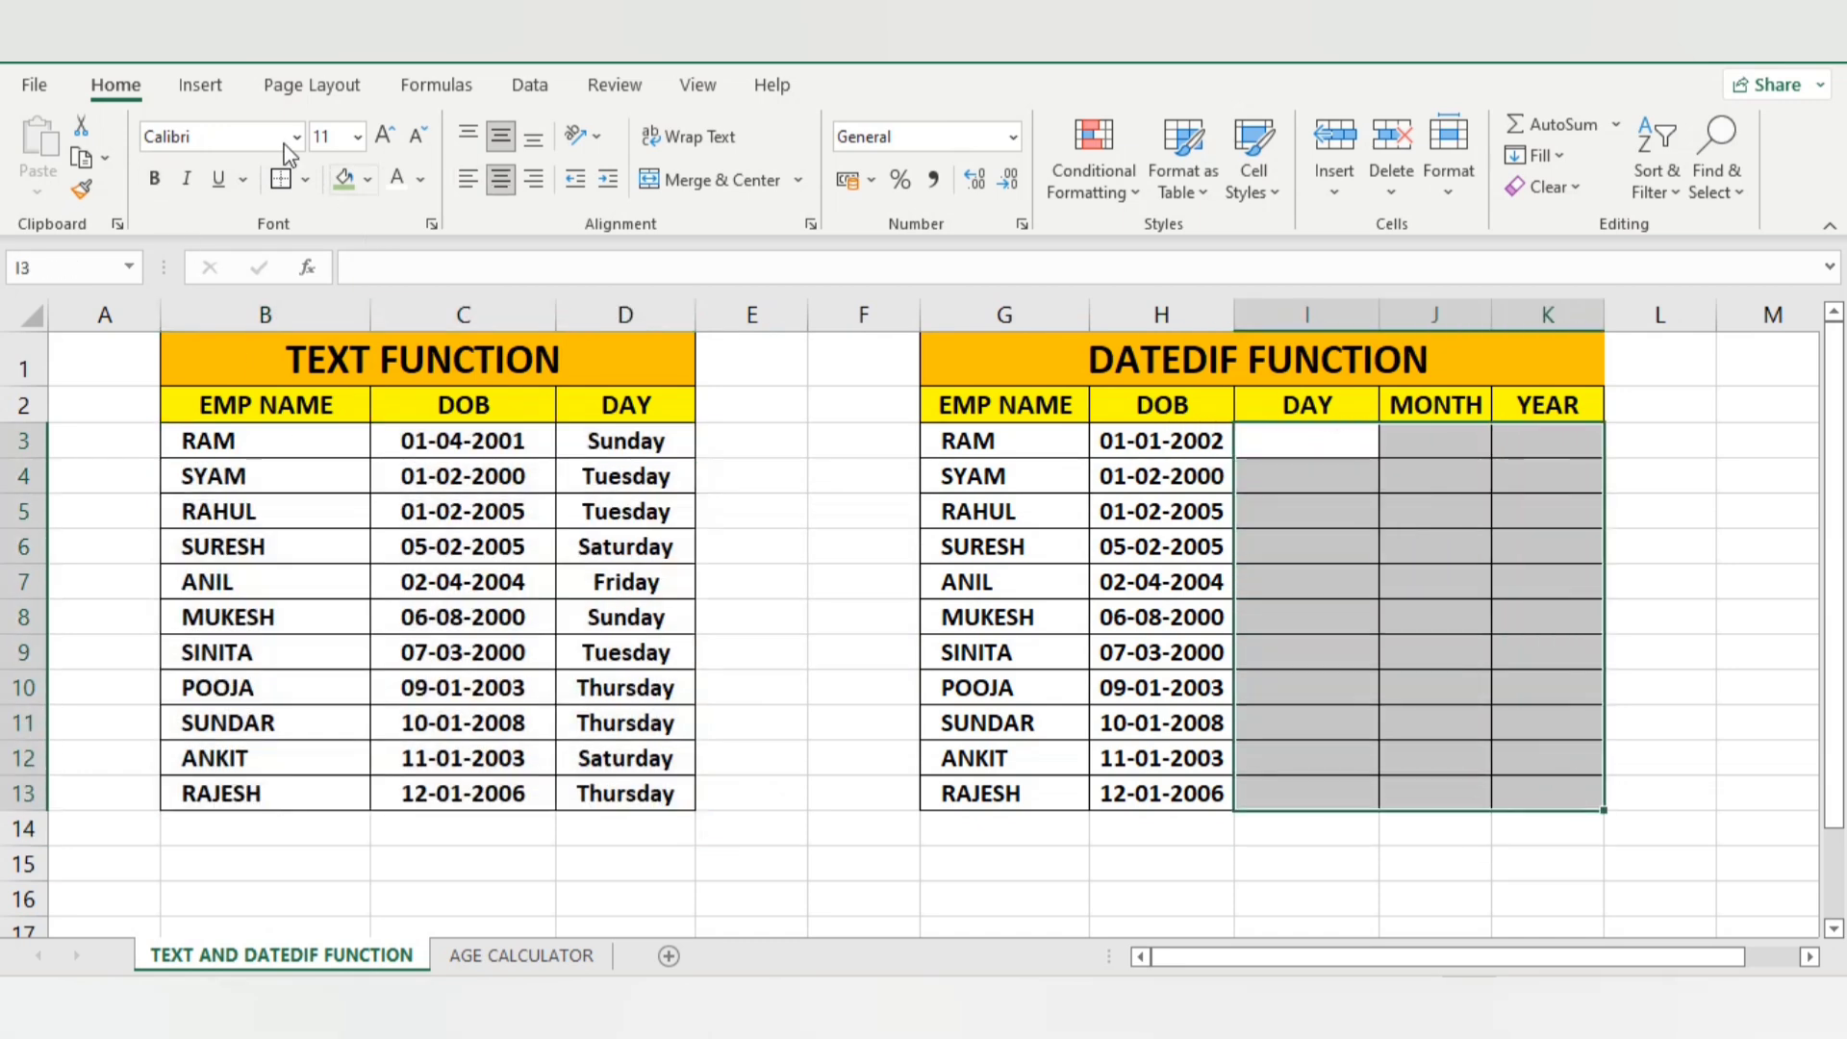
{"action": "left_click", "coordinate": [154, 178]}
Check the function suggestions for =MIN and =SUM in I3 and clear each entry
{"action": "left_click", "coordinate": [1286, 446]}
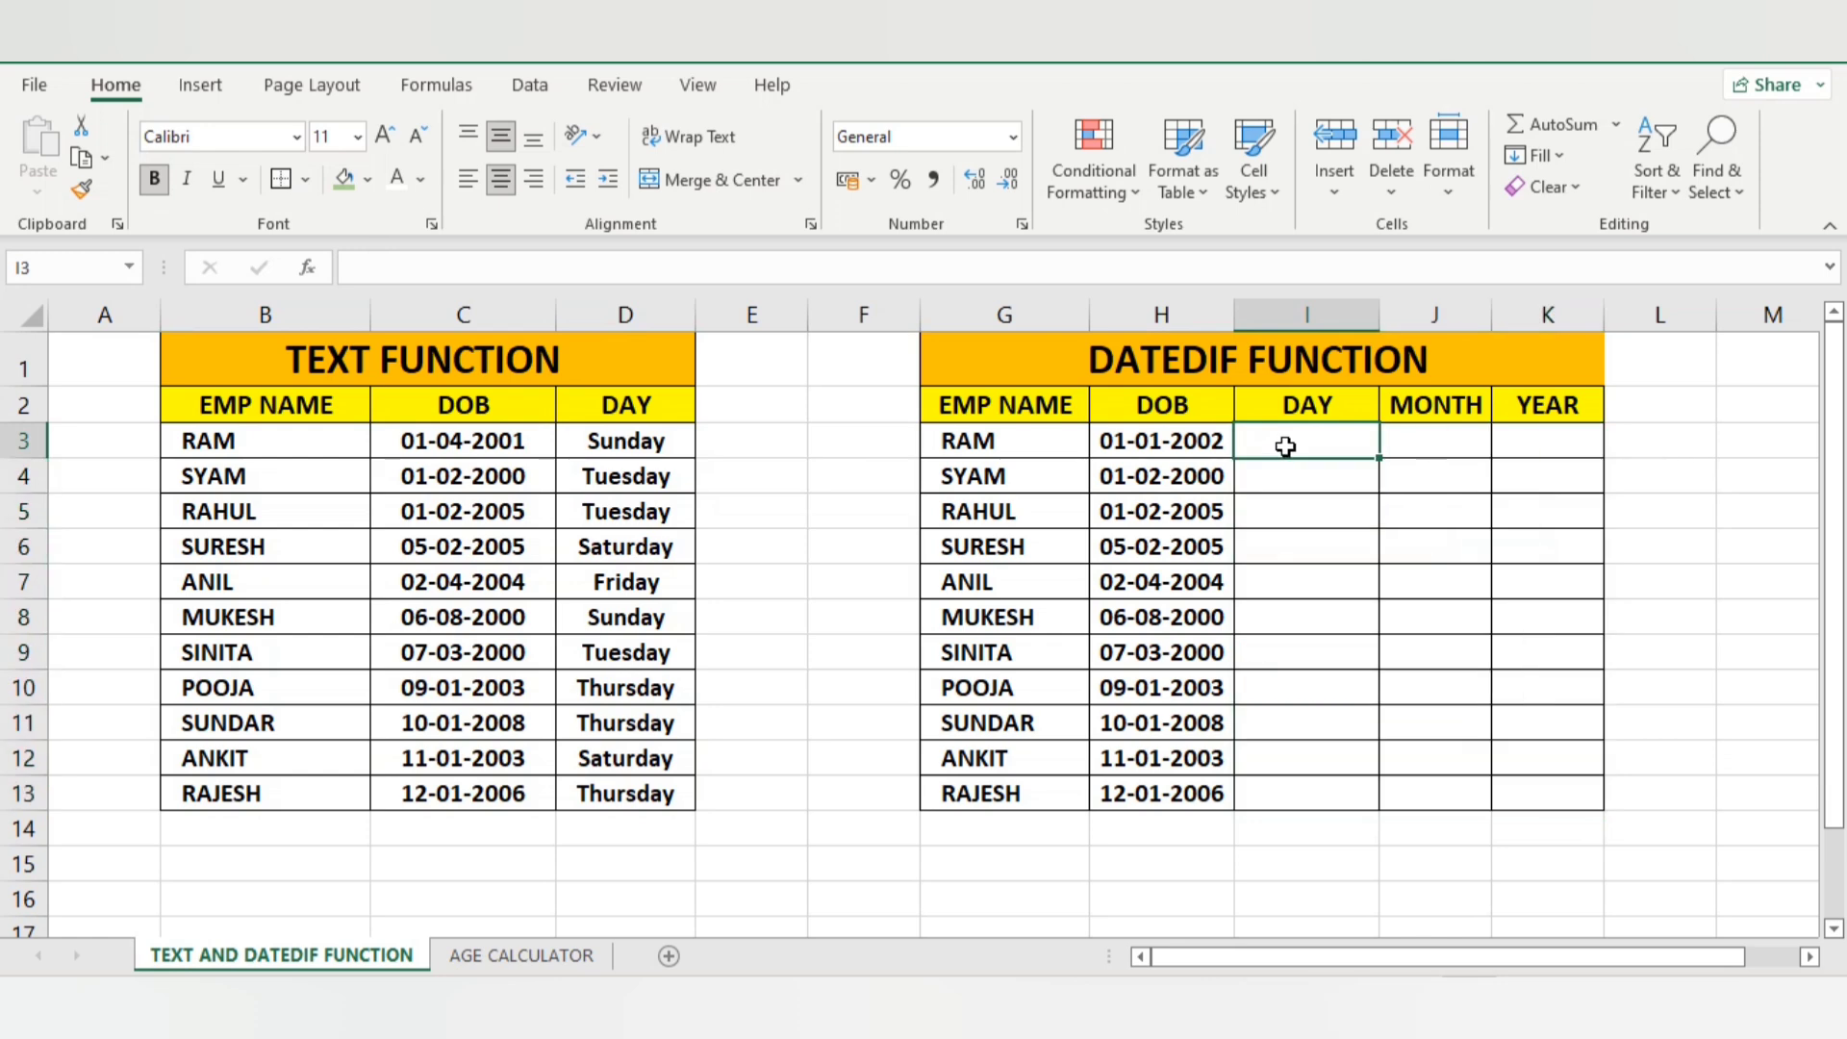
{"action": "double_click", "coordinate": [1285, 446]}
{"action": "type", "text": "=MIN"}
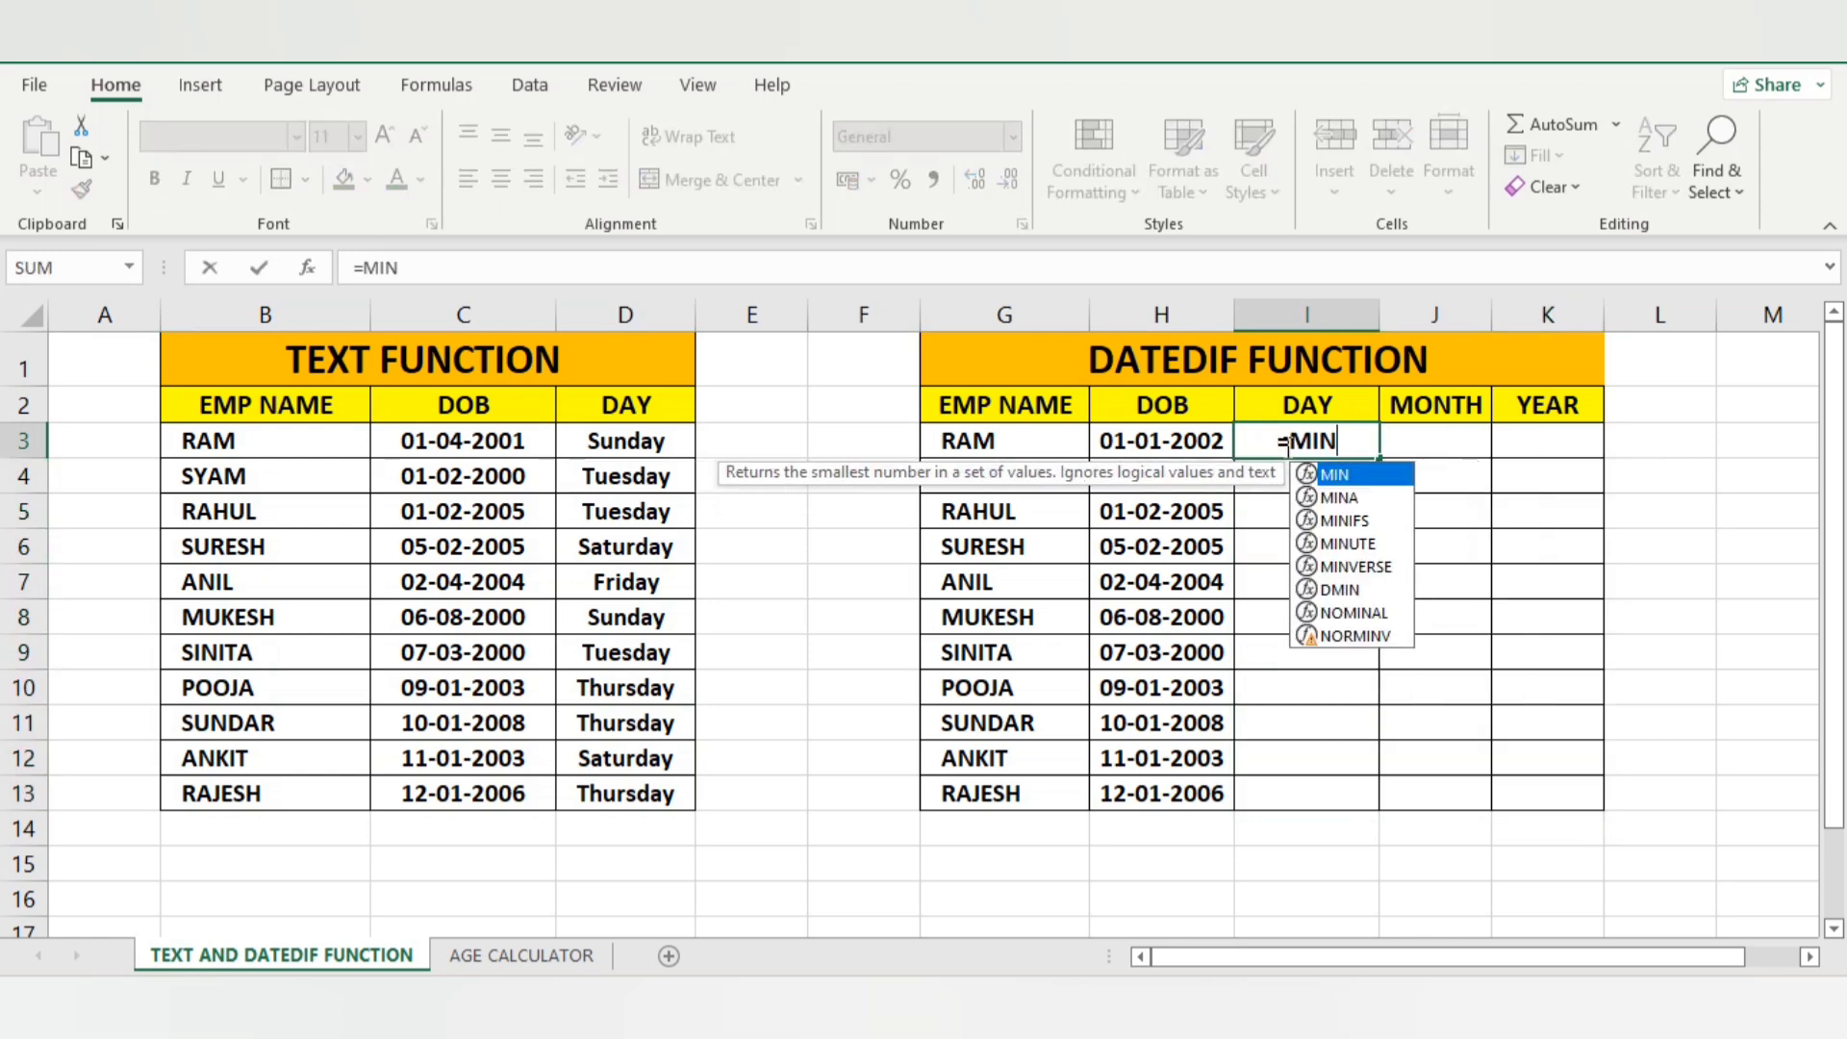
{"action": "type", "text": "("}
{"action": "key", "text": "BackSpace"}
{"action": "key", "text": "BackSpace"}
{"action": "key", "text": "BackSpace"}
{"action": "key", "text": "BackSpace"}
{"action": "key", "text": "BackSpace"}
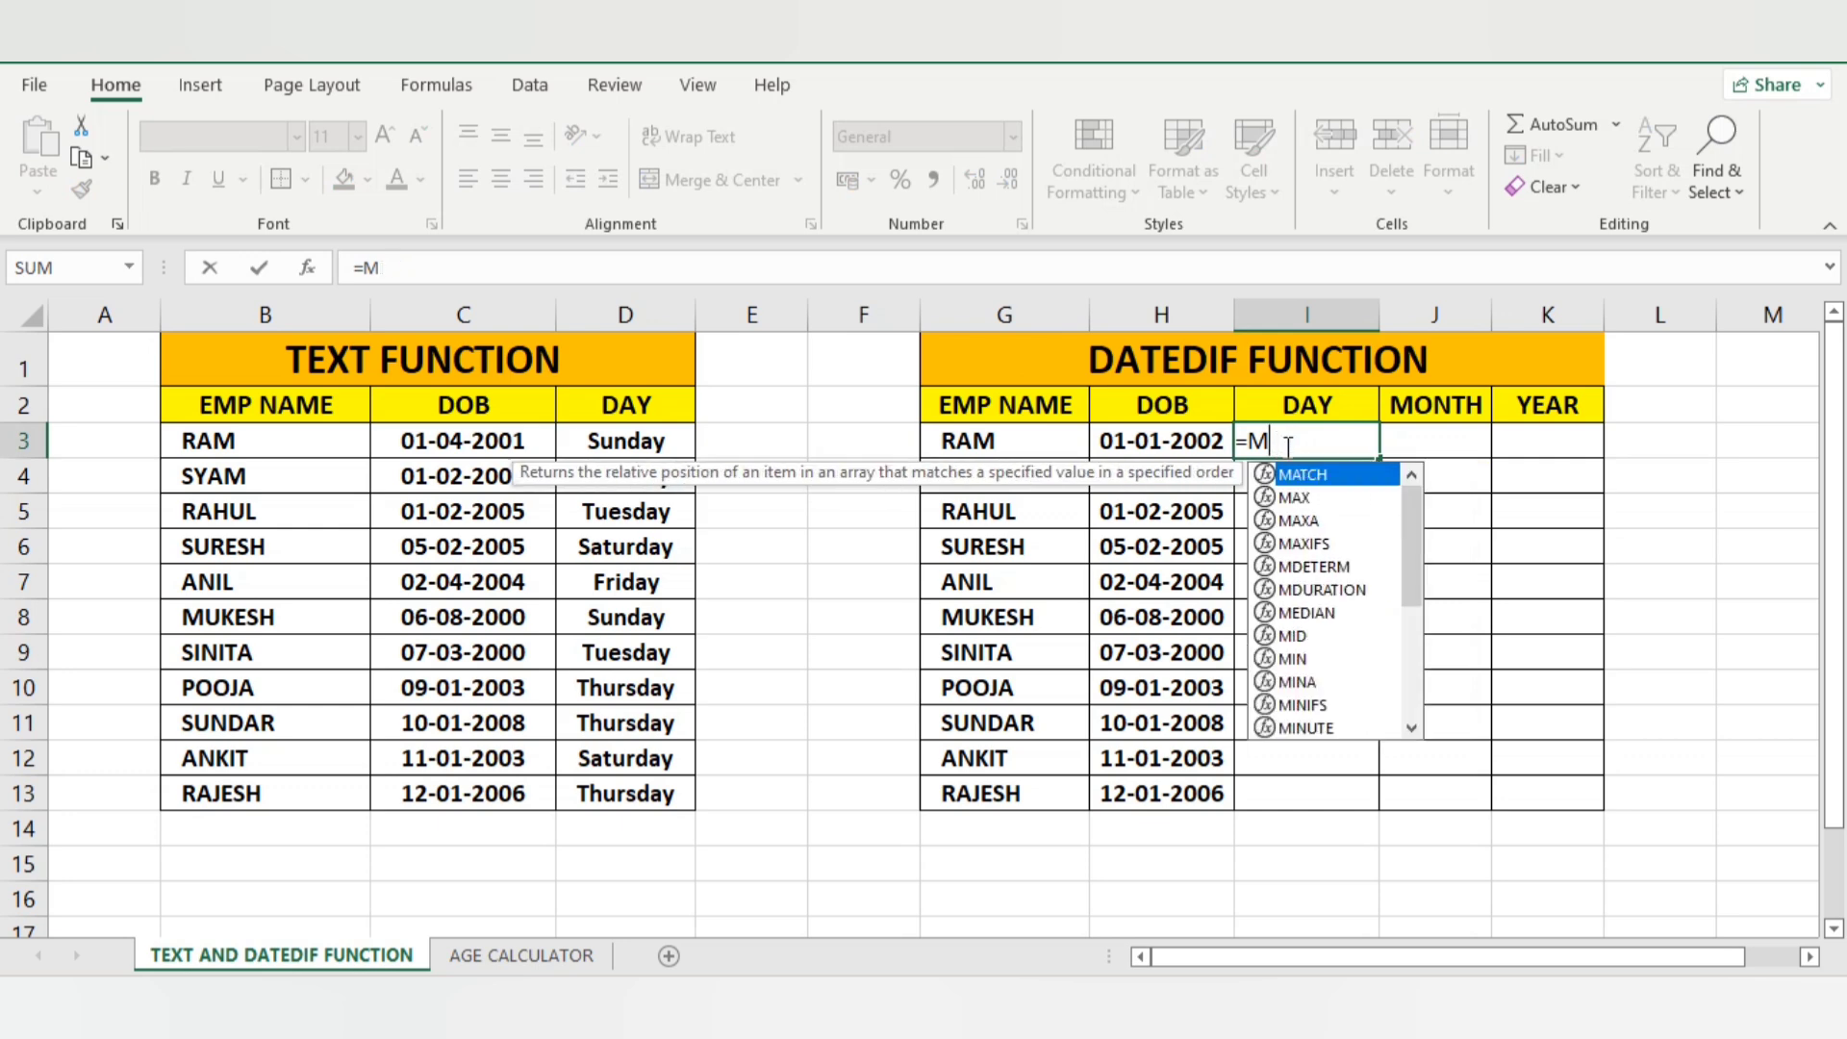
{"action": "type", "text": "S-="}
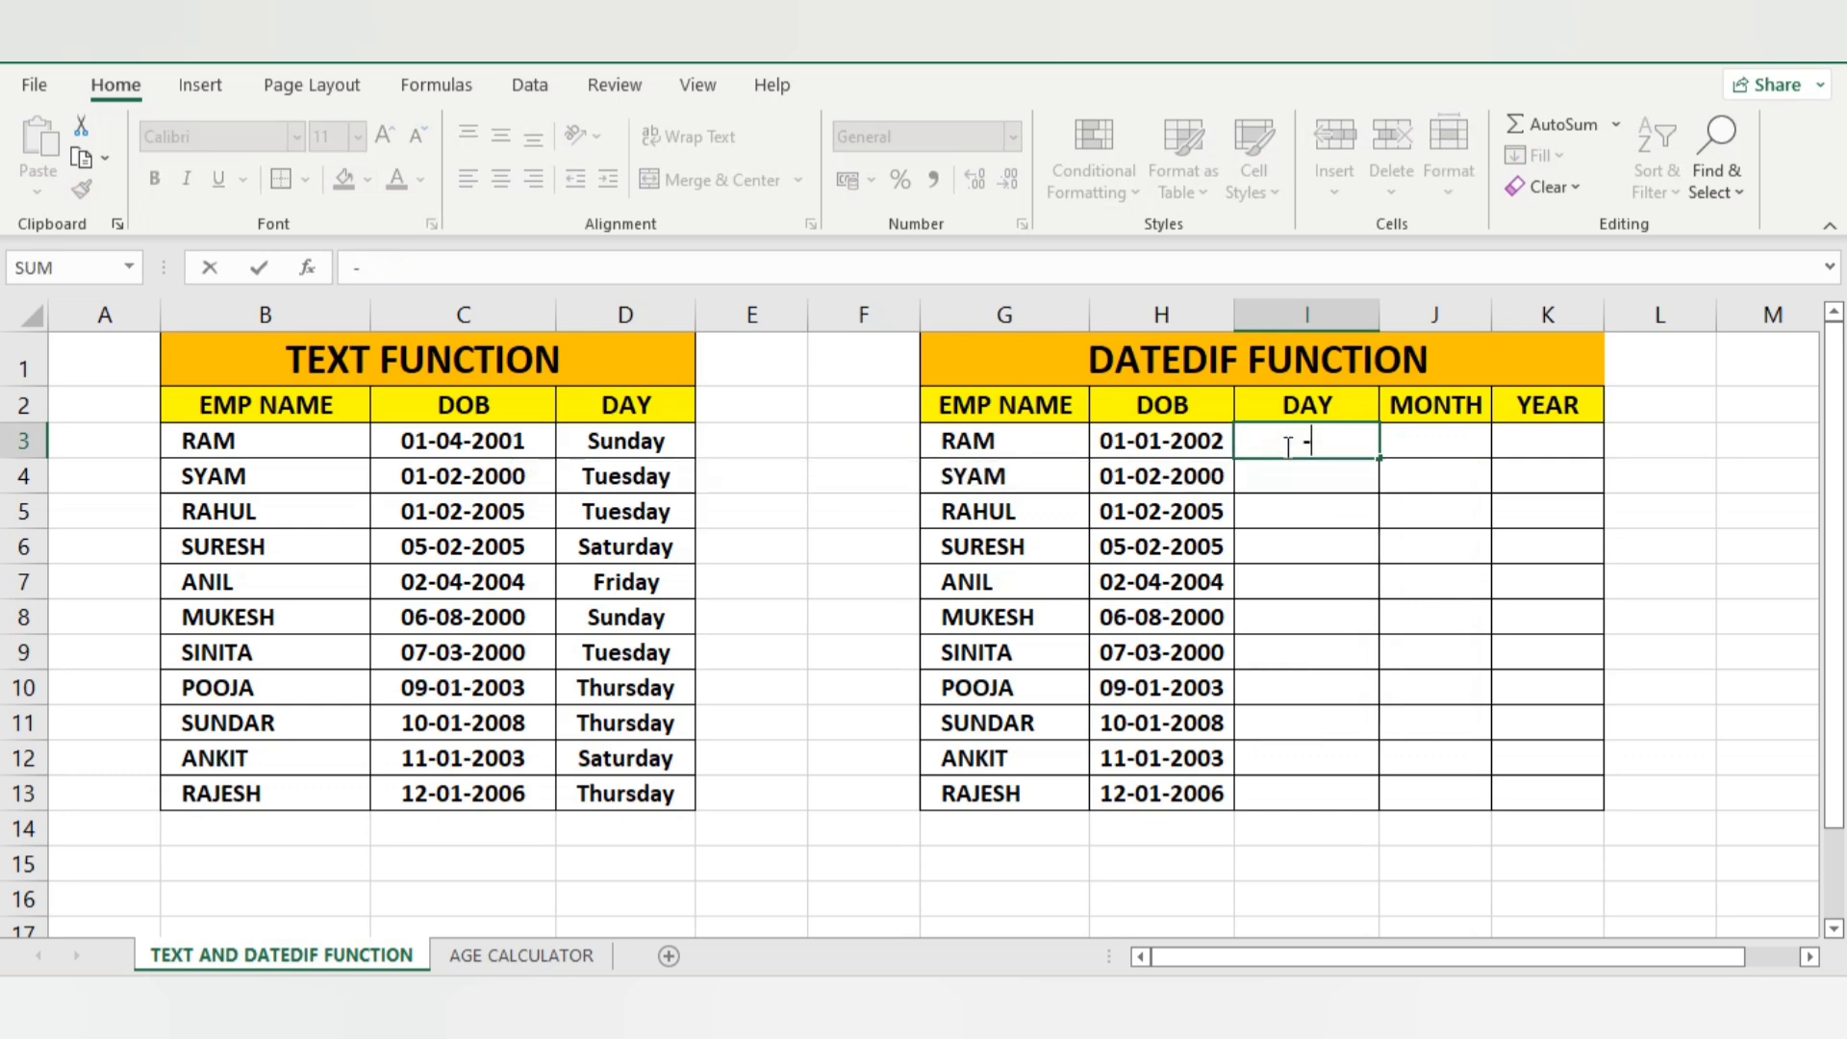
{"action": "key", "text": "BackSpace"}
{"action": "key", "text": "BackSpace"}
{"action": "type", "text": "S"}
{"action": "key", "text": "BackSpace"}
{"action": "type", "text": "=SUM"}
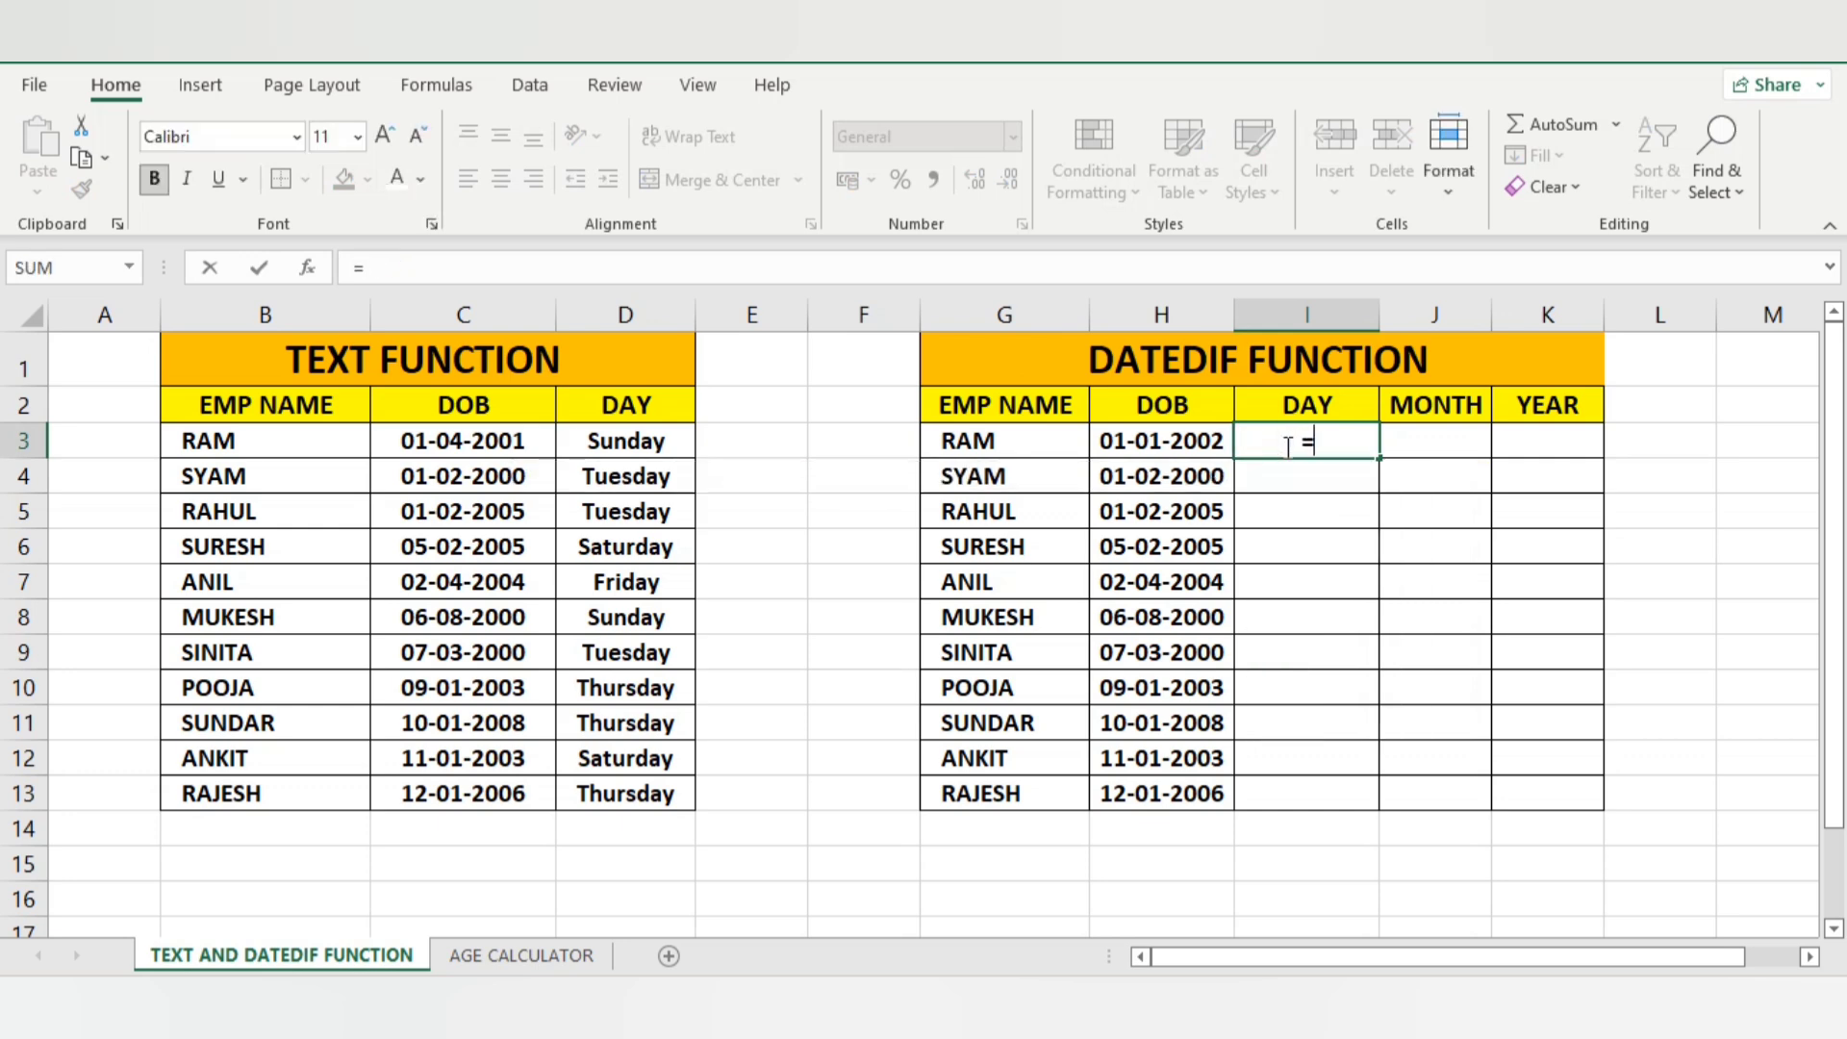
{"action": "key", "text": "BackSpace"}
{"action": "key", "text": "BackSpace"}
{"action": "key", "text": "BackSpace"}
{"action": "key", "text": "BackSpace"}
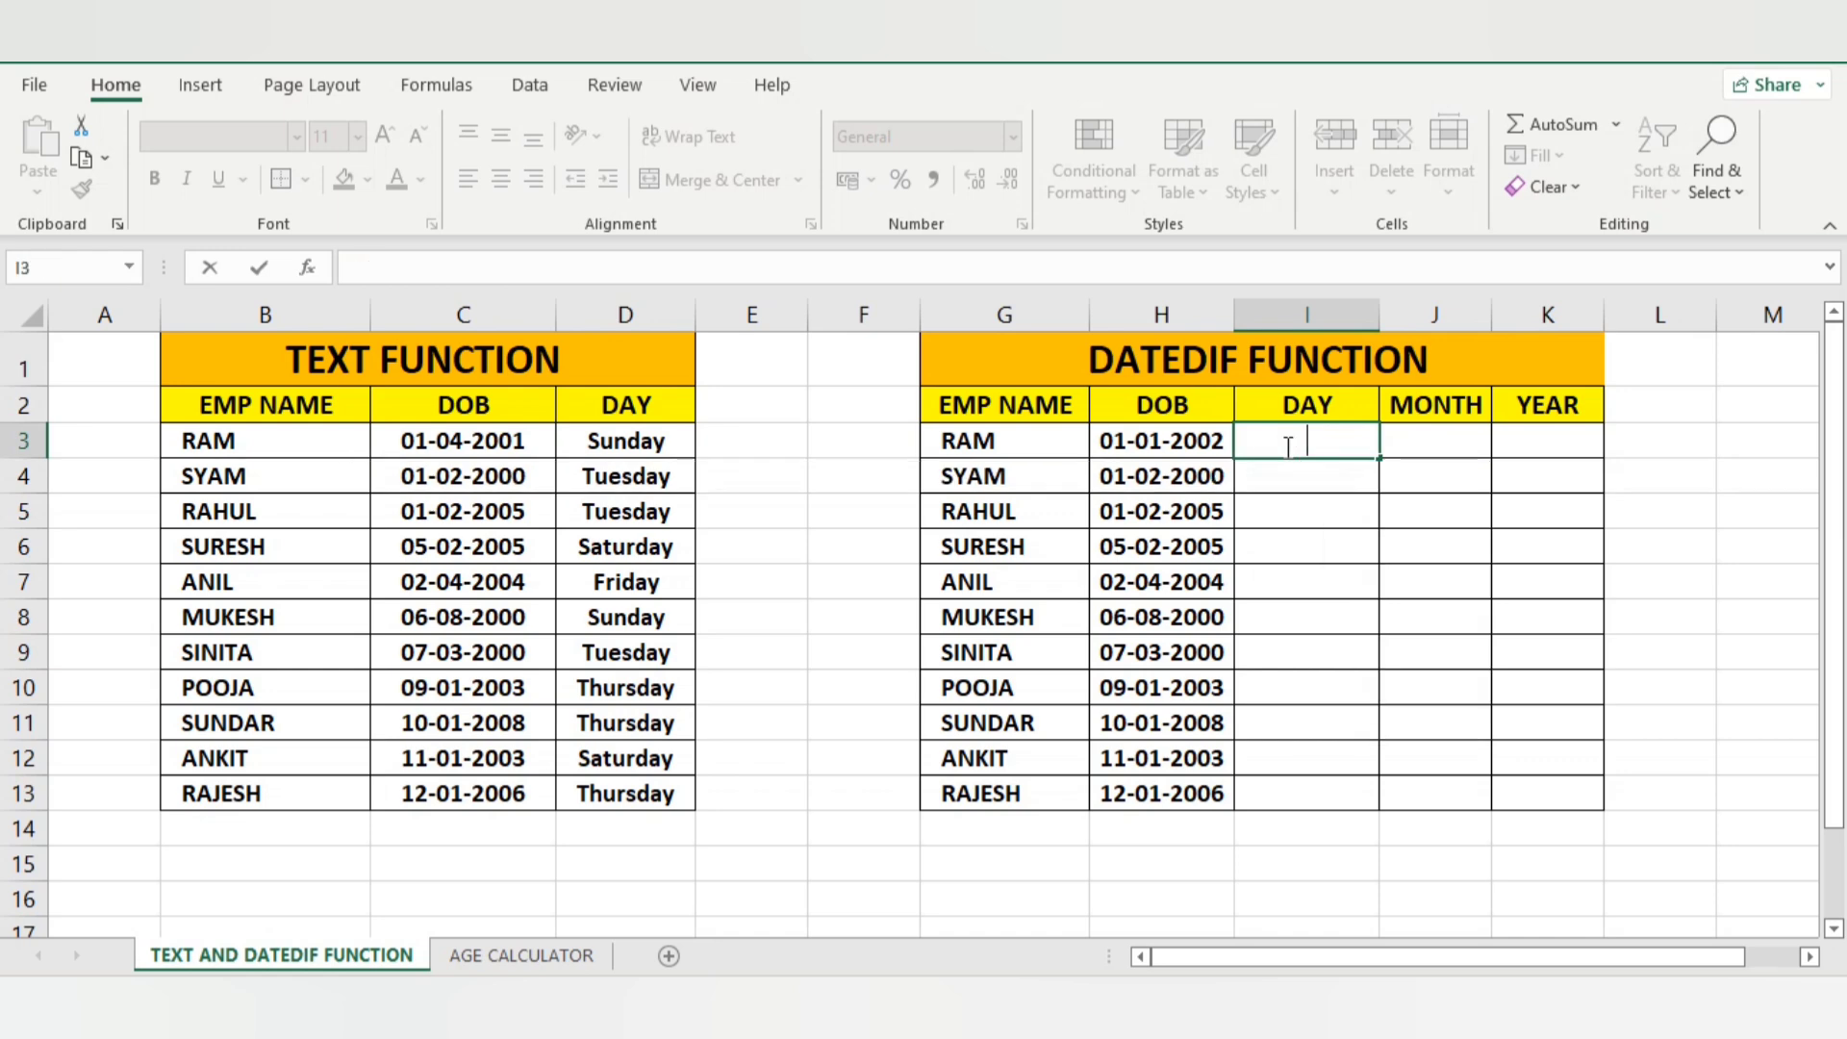
Check whether =DATEDIF is offered among the function suggestions in I3, and clear the entry
{"action": "type", "text": "=DATE"}
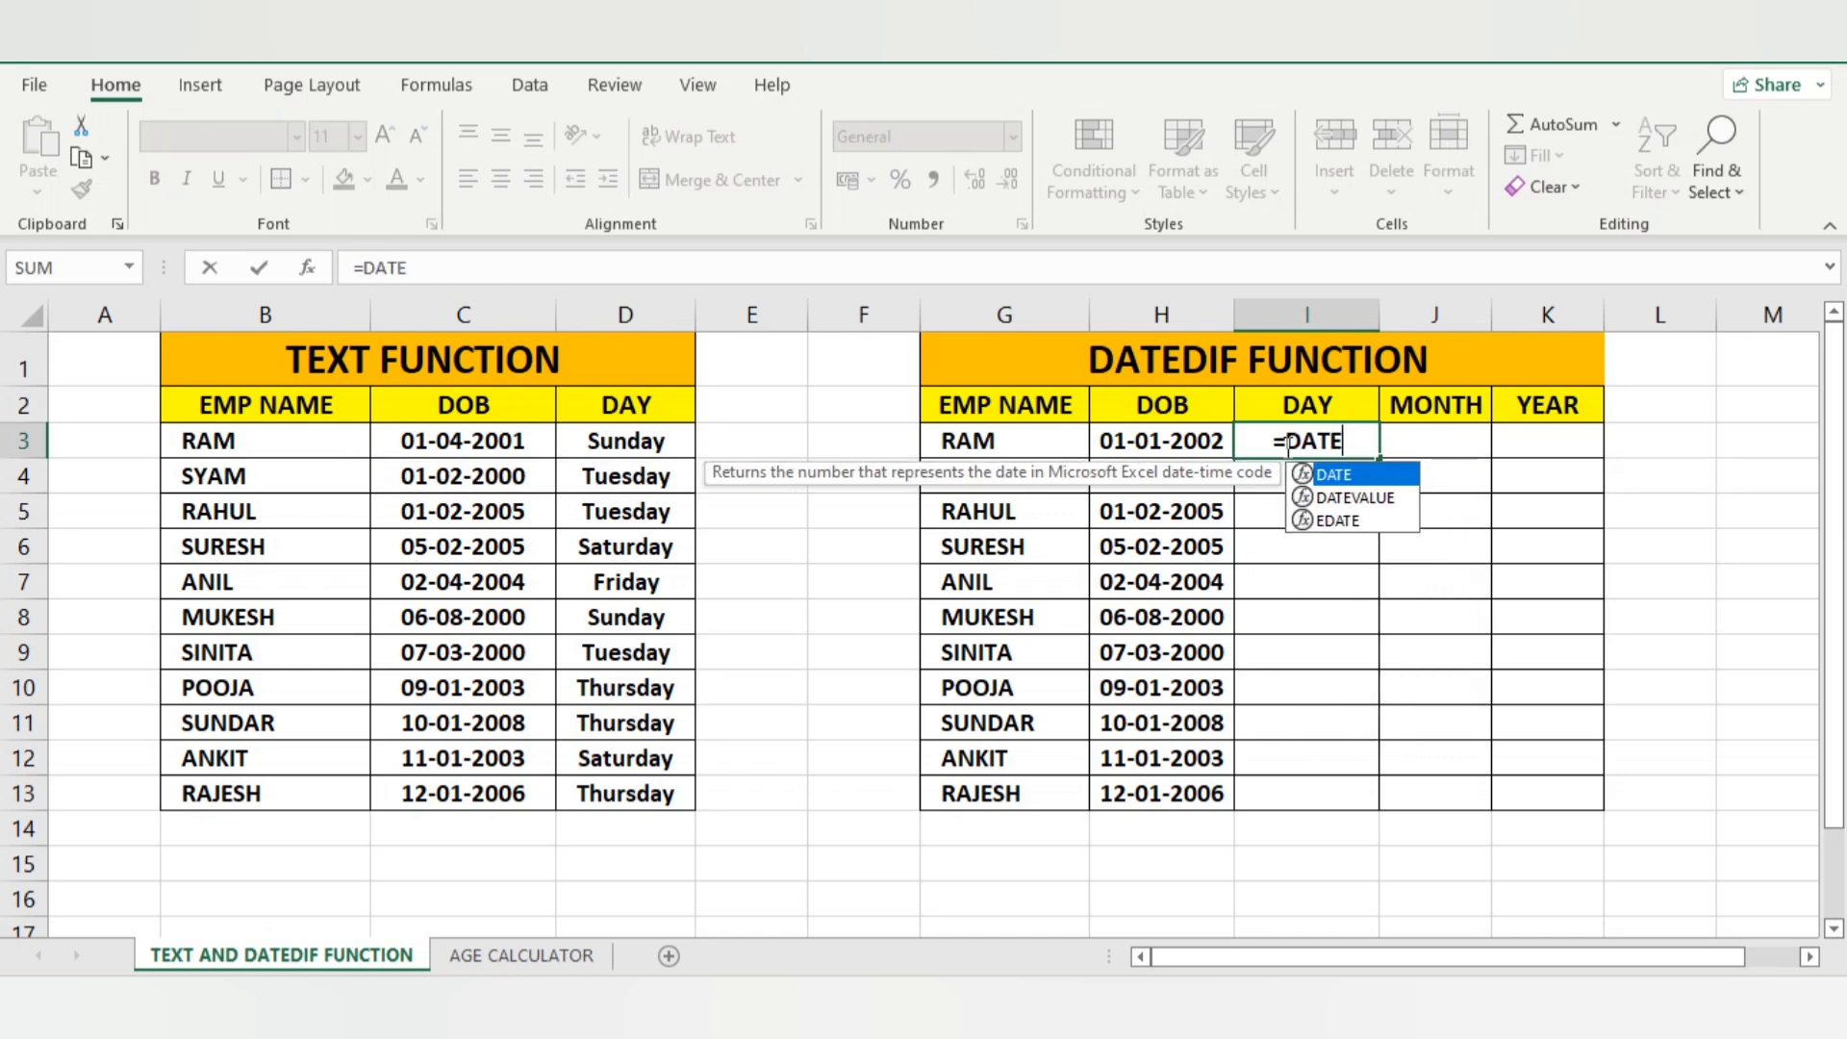
{"action": "type", "text": "DIF"}
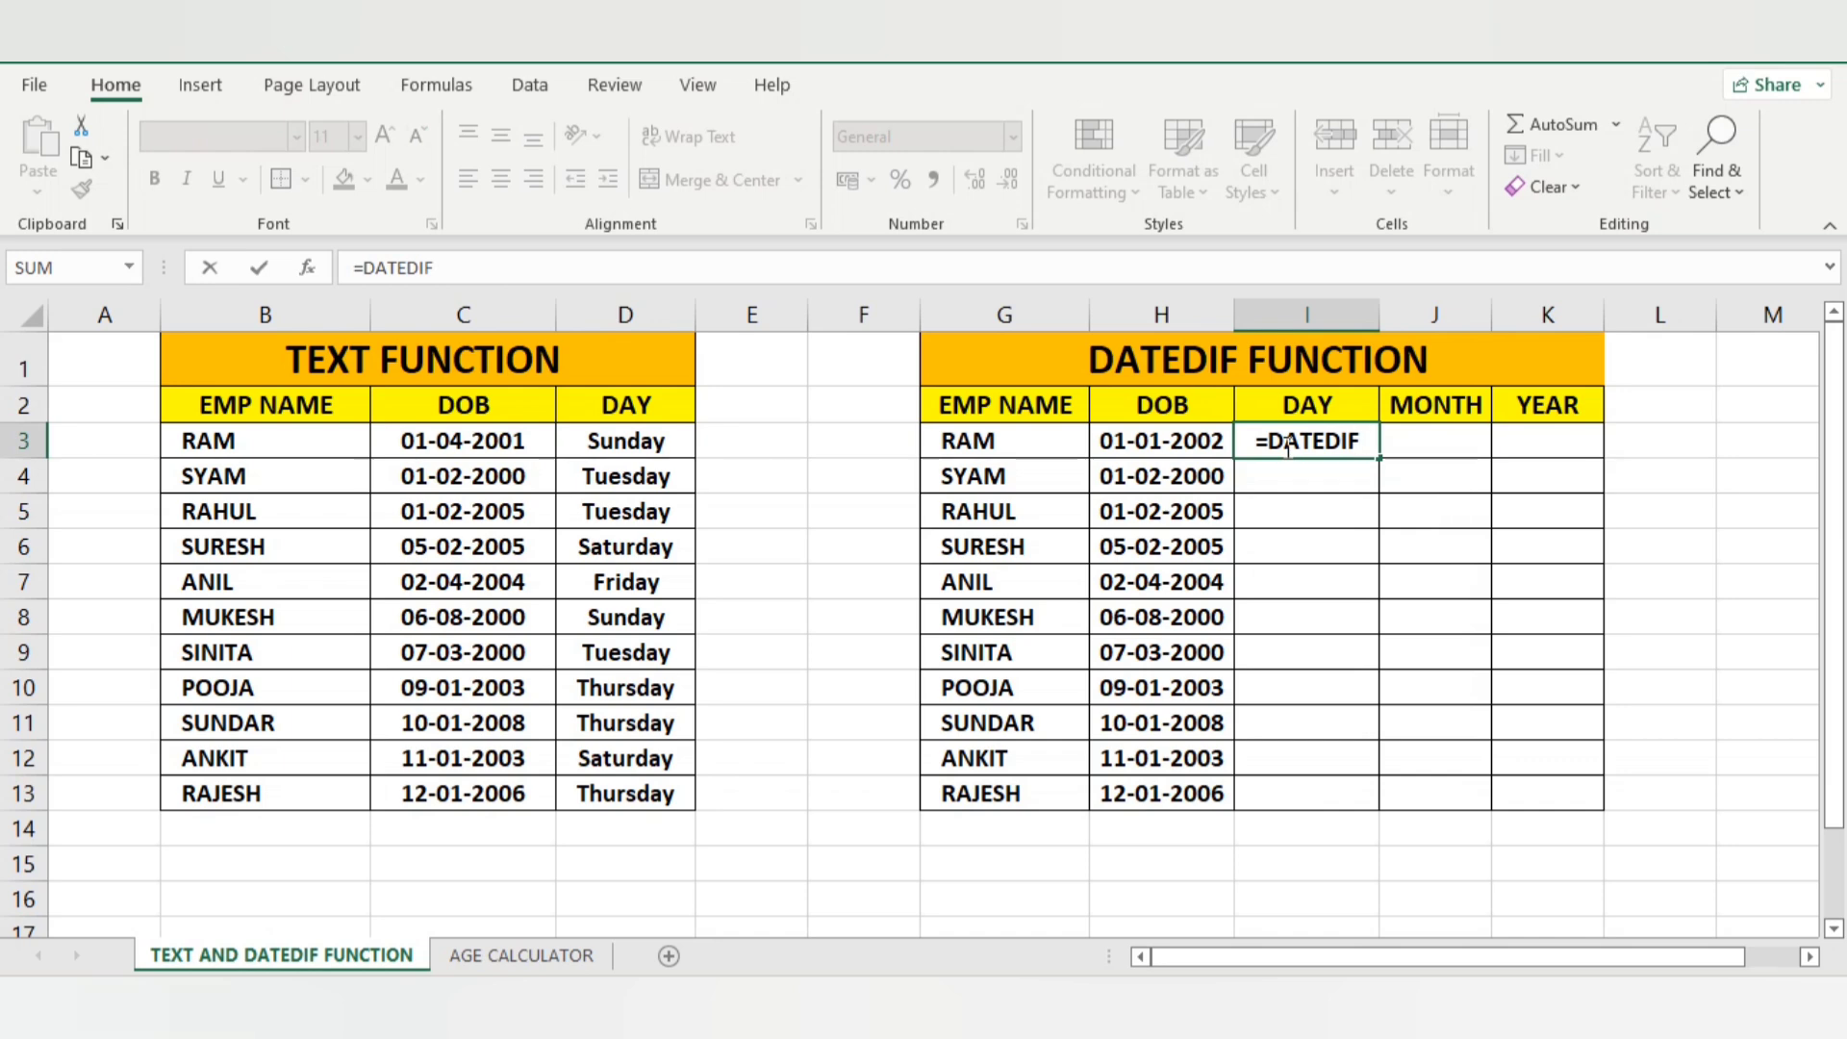
{"action": "key", "text": "BackSpace"}
{"action": "key", "text": "BackSpace"}
{"action": "key", "text": "BackSpace"}
{"action": "key", "text": "BackSpace"}
{"action": "key", "text": "BackSpace"}
{"action": "key", "text": "BackSpace"}
{"action": "key", "text": "BackSpace"}
{"action": "key", "text": "BackSpace"}
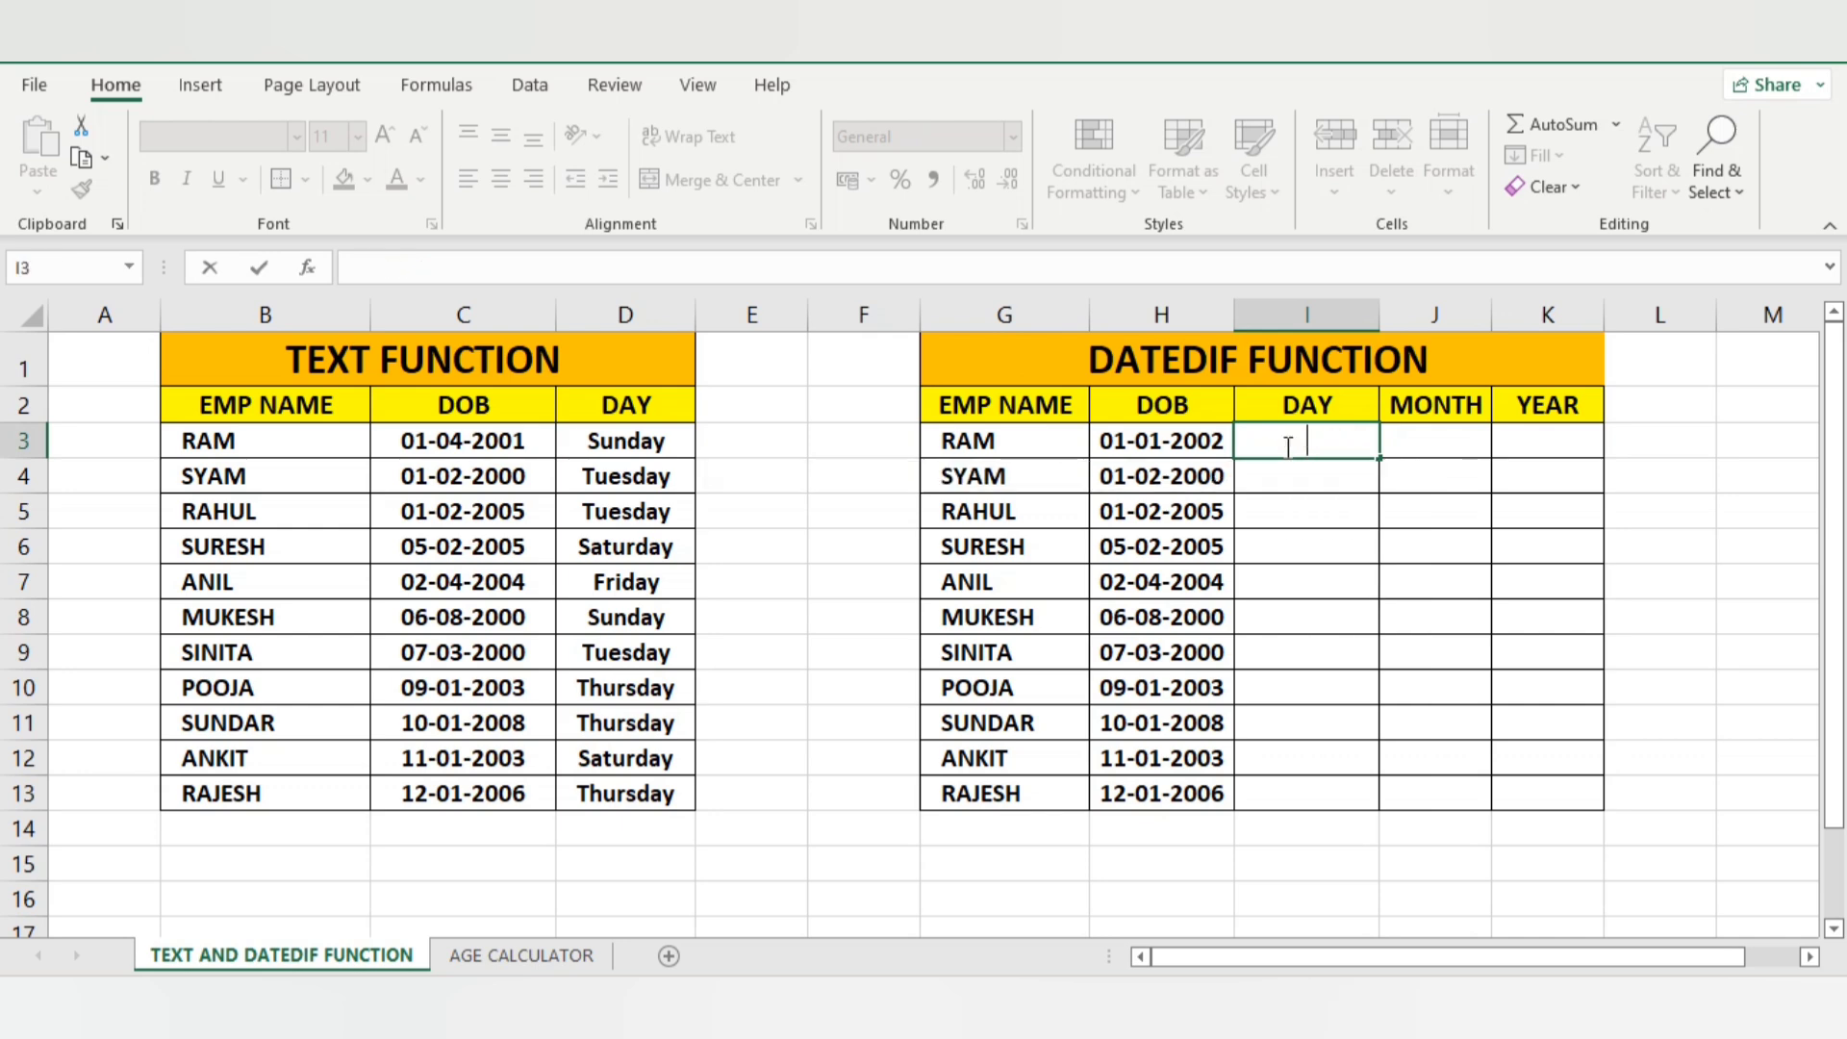
{"action": "key", "text": "Return"}
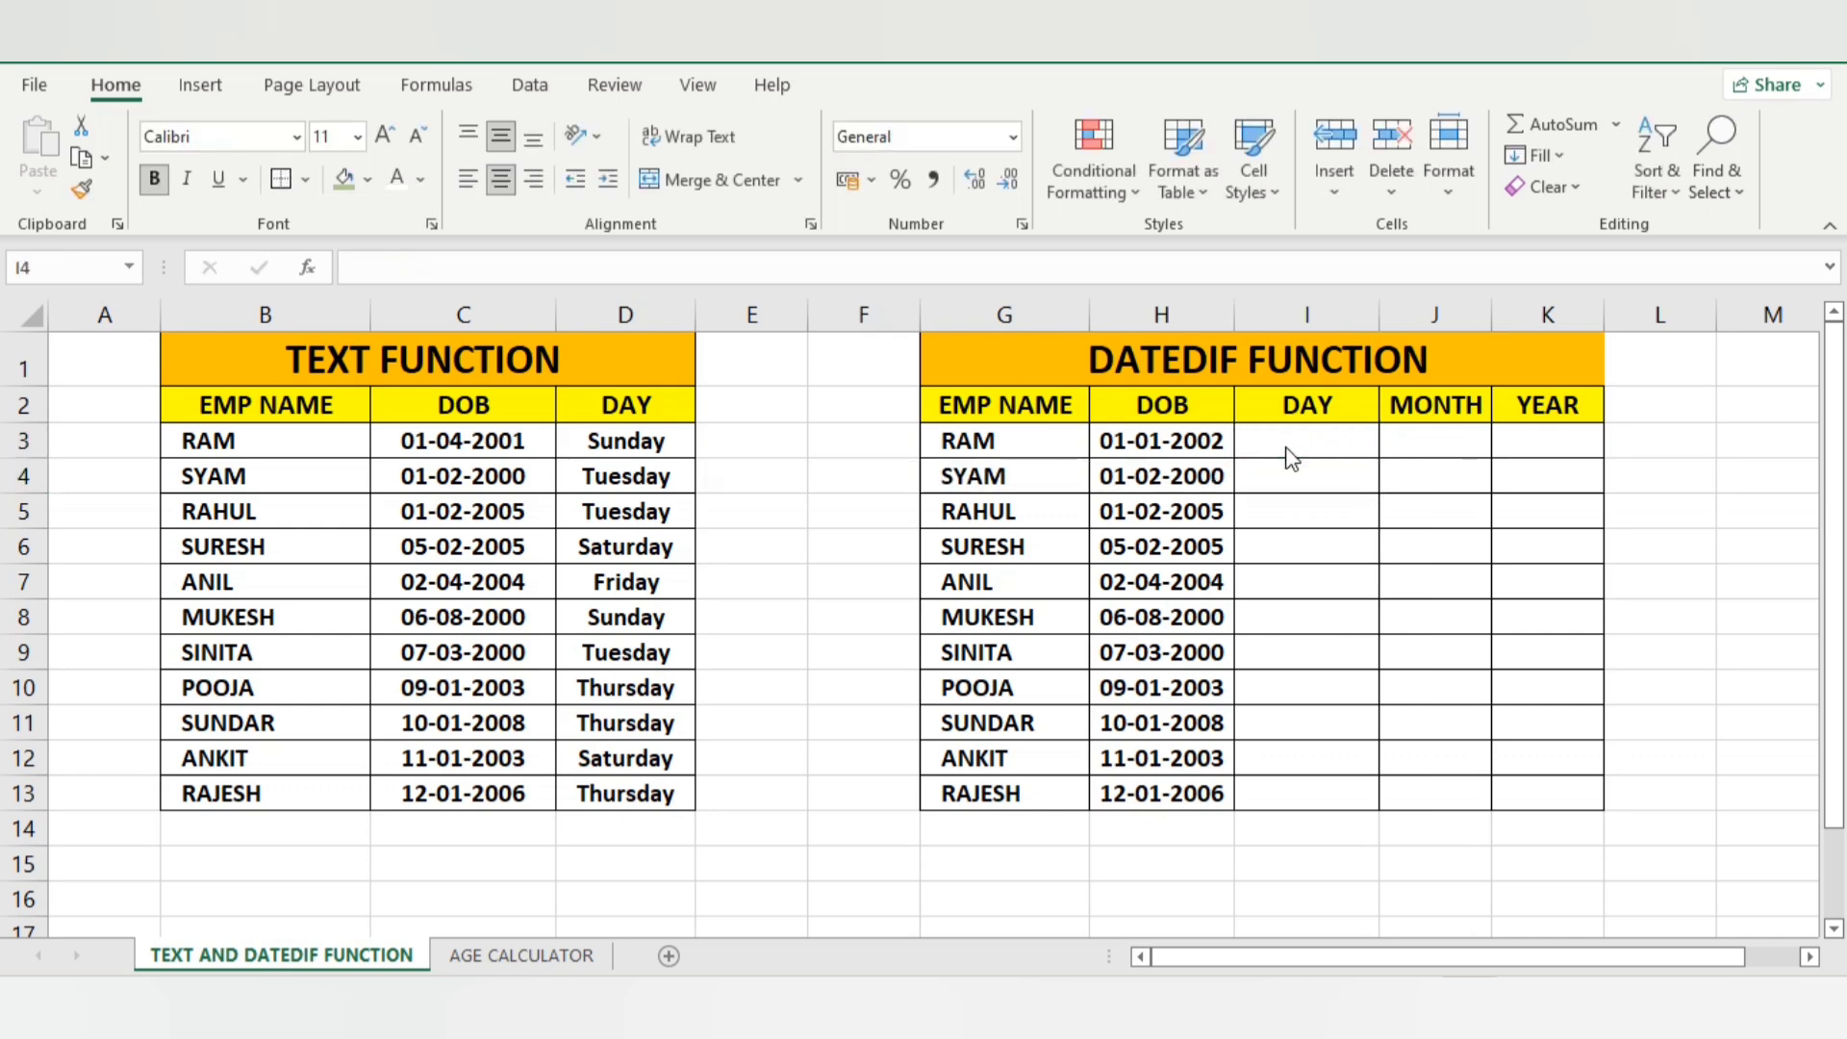
Open Microsoft Excel 2010 with a blank workbook
{"action": "key", "text": "super"}
{"action": "type", "text": "EX"}
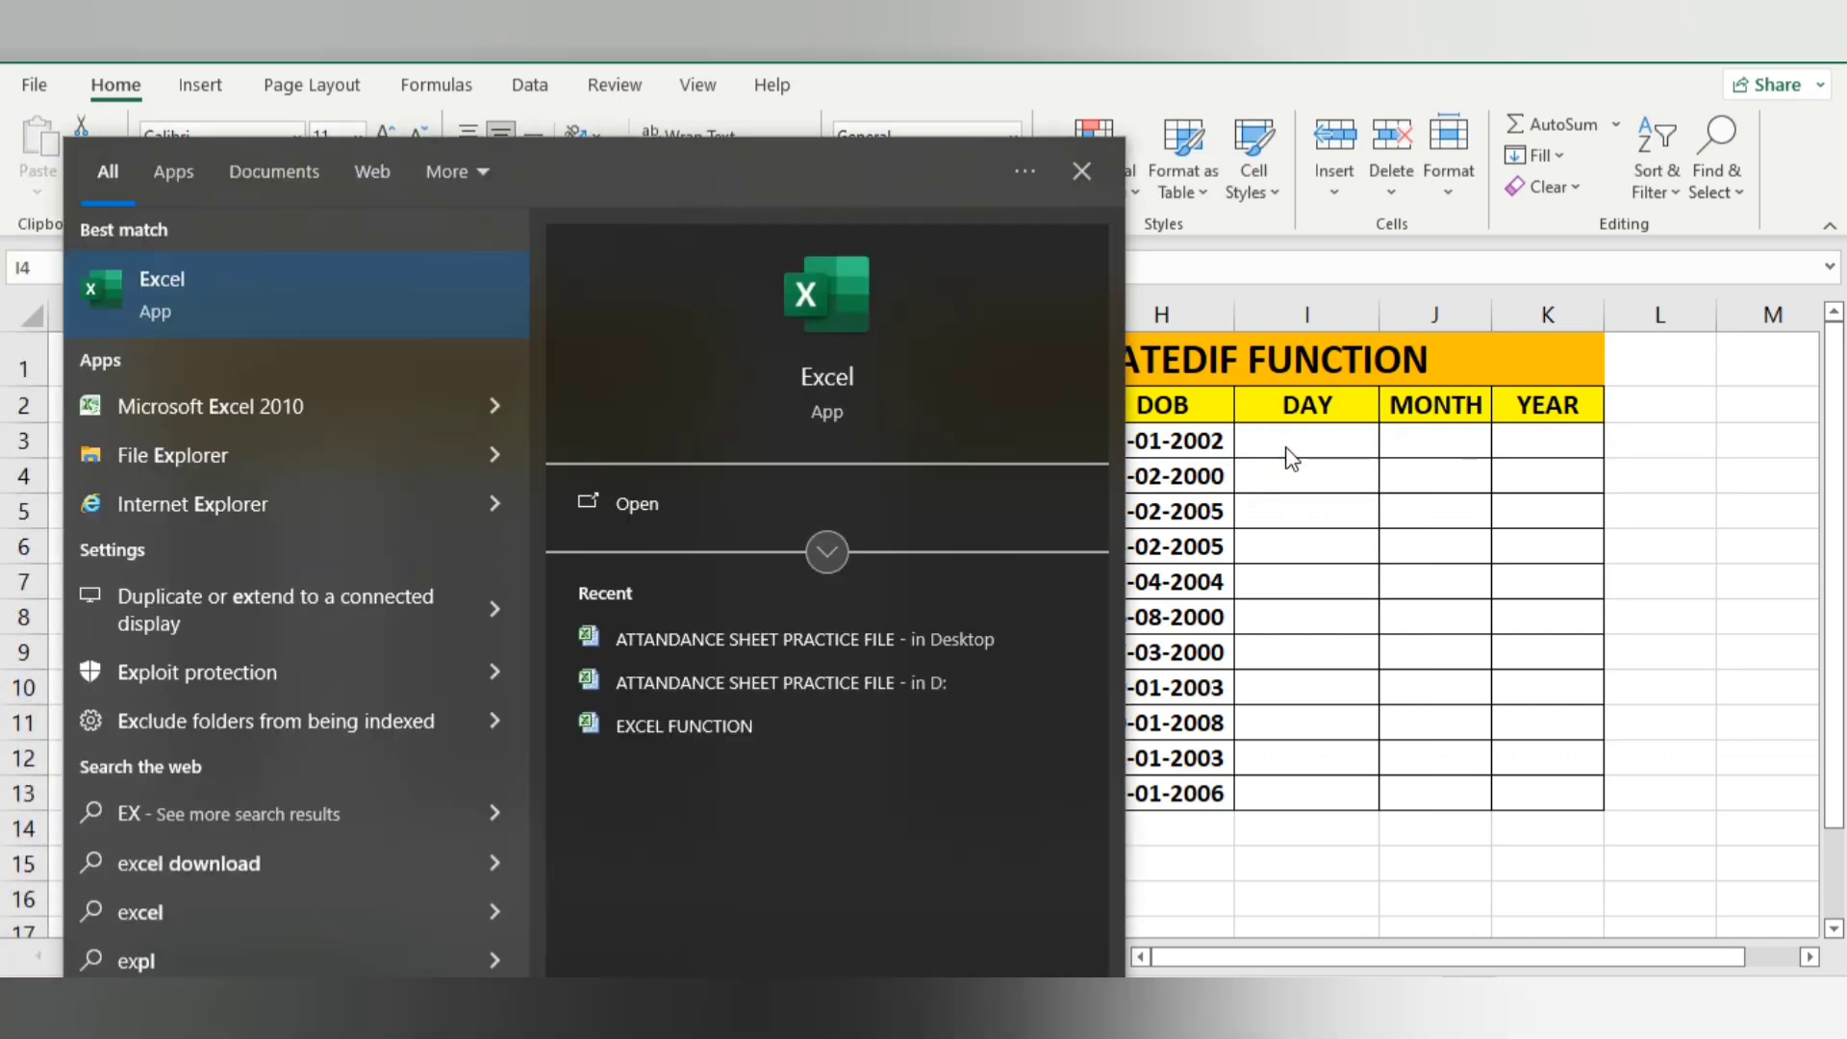
{"action": "left_click", "coordinate": [313, 404]}
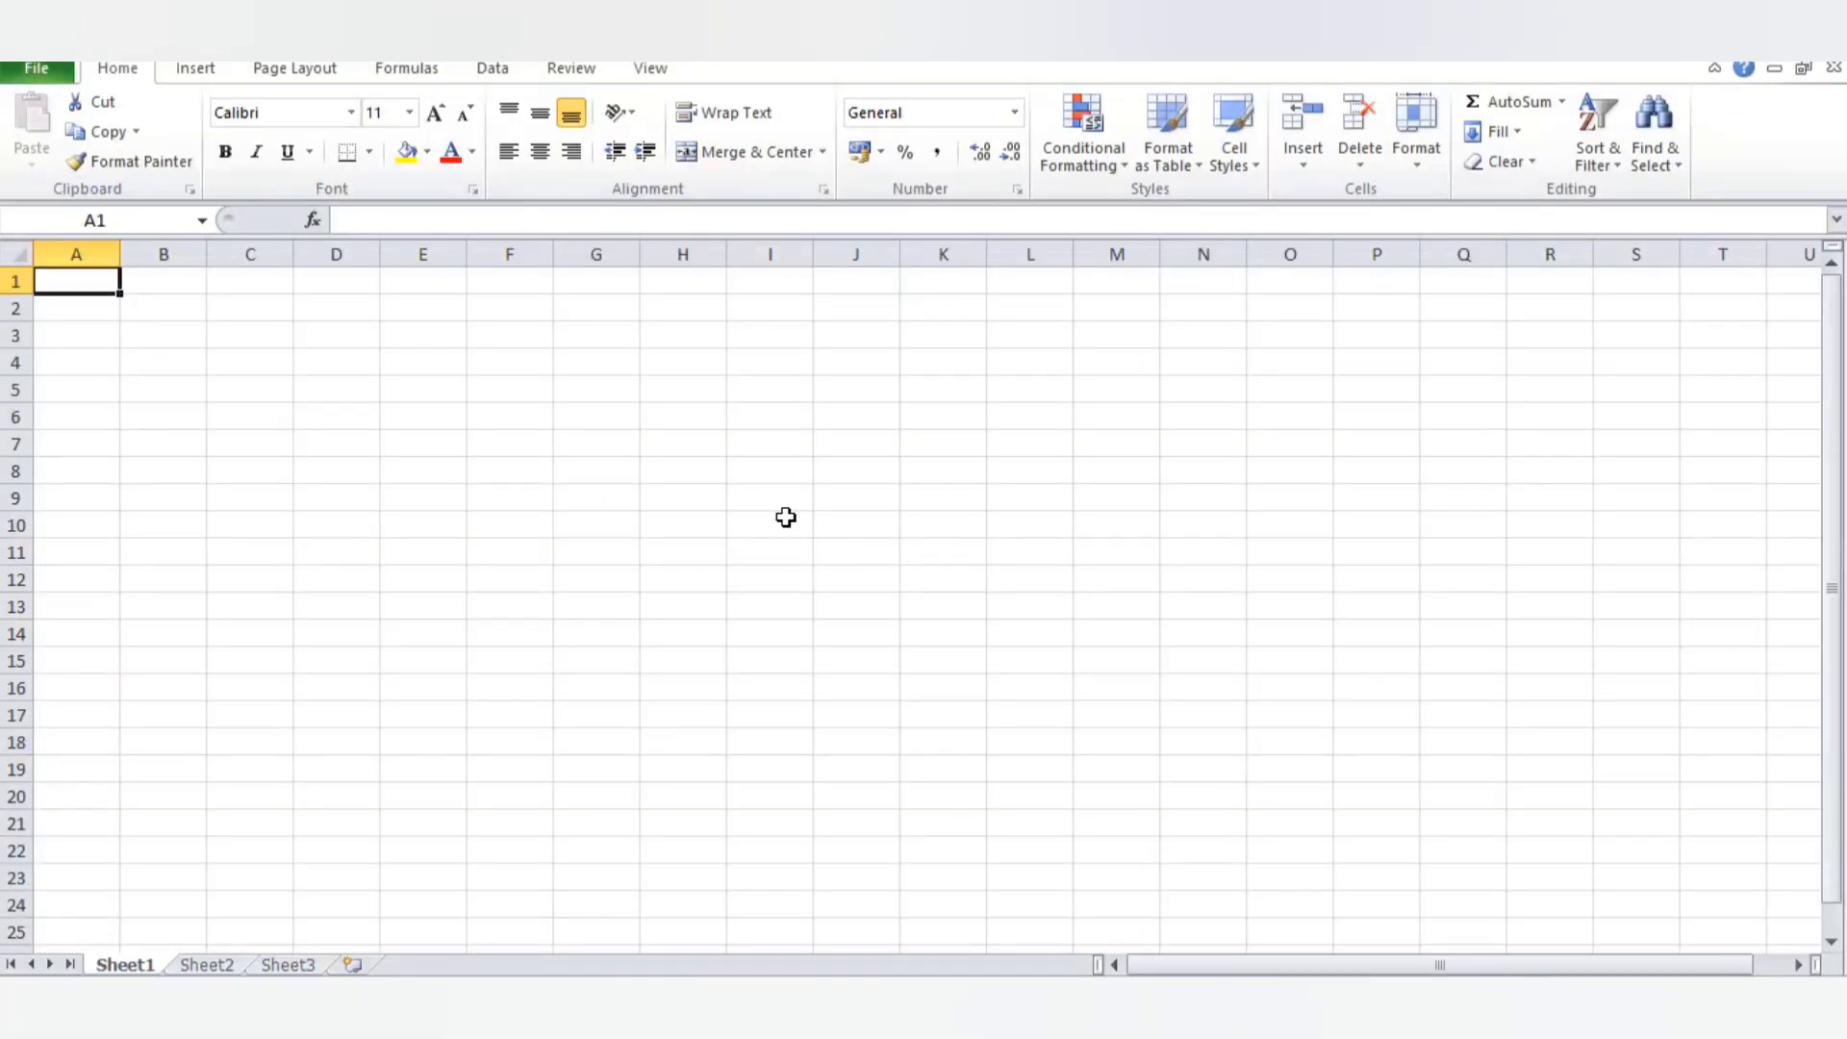
Enter =DATEDIF( in I7 of the blank workbook and check the function suggestions and argument hint
{"action": "left_click", "coordinate": [736, 452]}
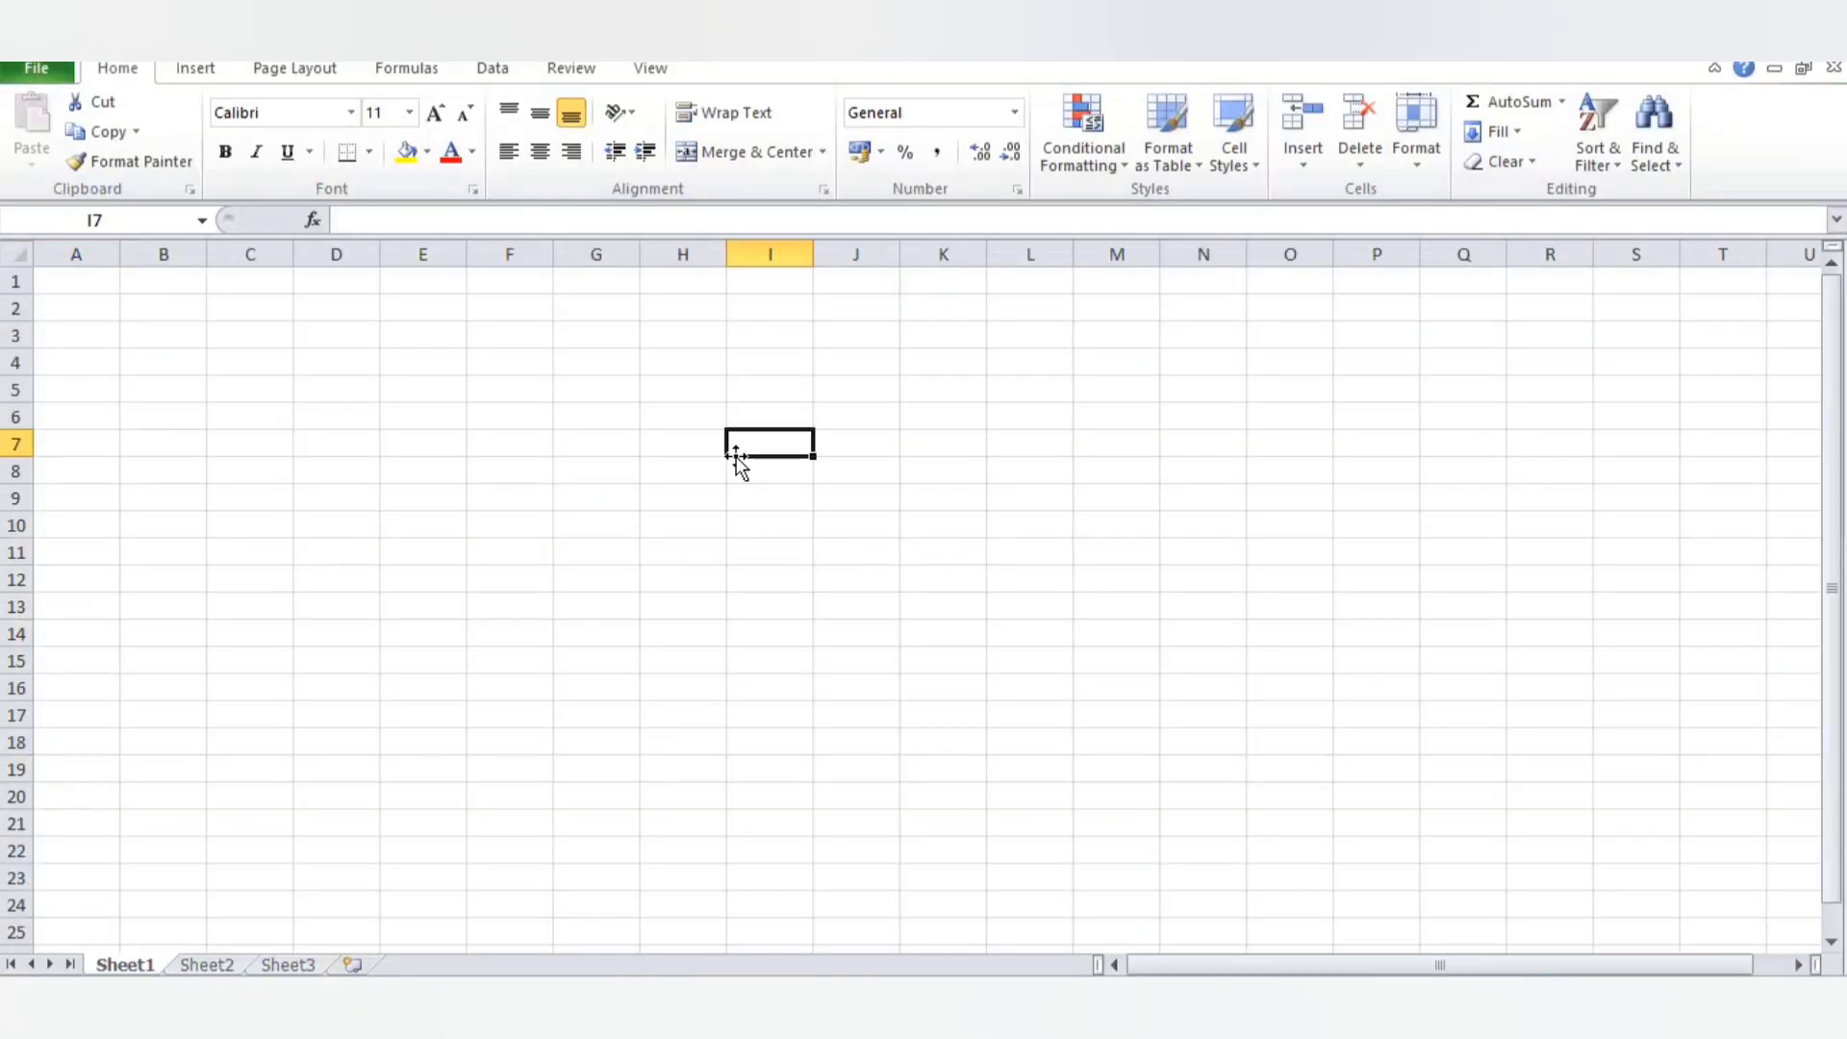
{"action": "type", "text": "="}
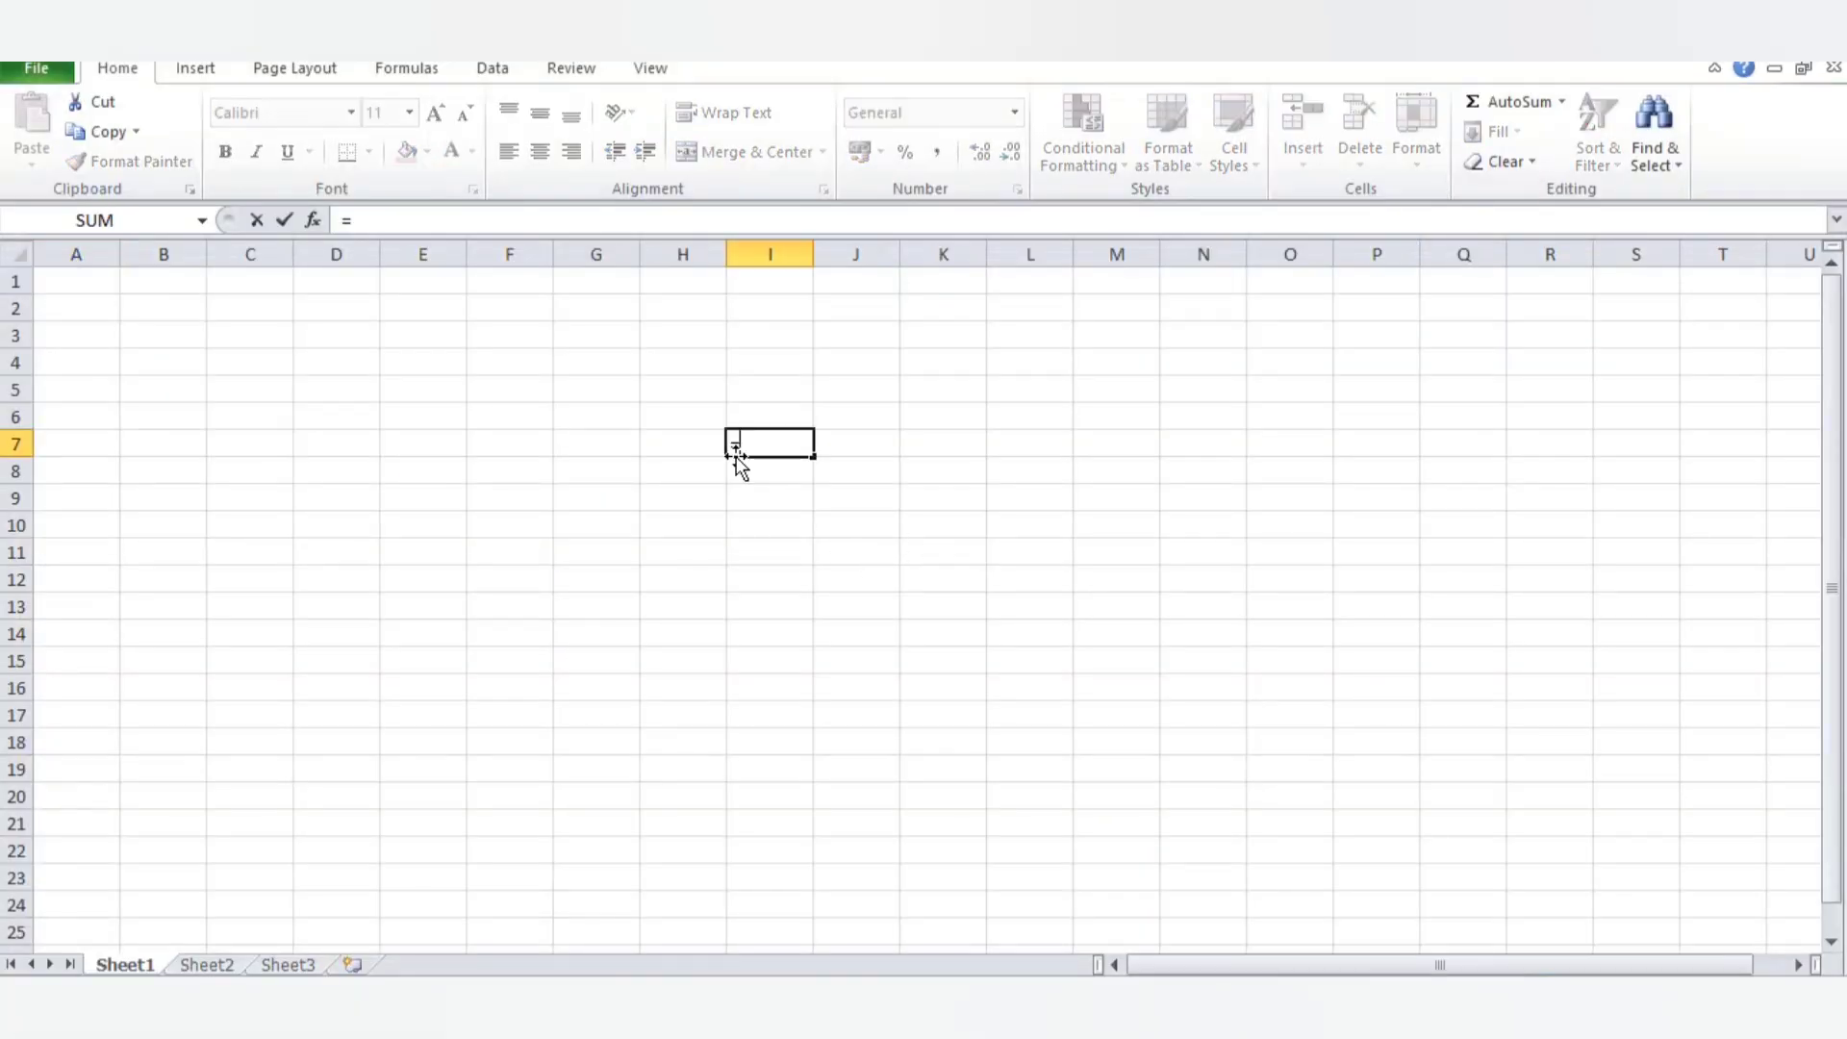
{"action": "left_click", "coordinate": [685, 574]}
{"action": "key", "text": "BackSpace"}
{"action": "key", "text": "BackSpace"}
{"action": "key", "text": "BackSpace"}
{"action": "key", "text": "BackSpace"}
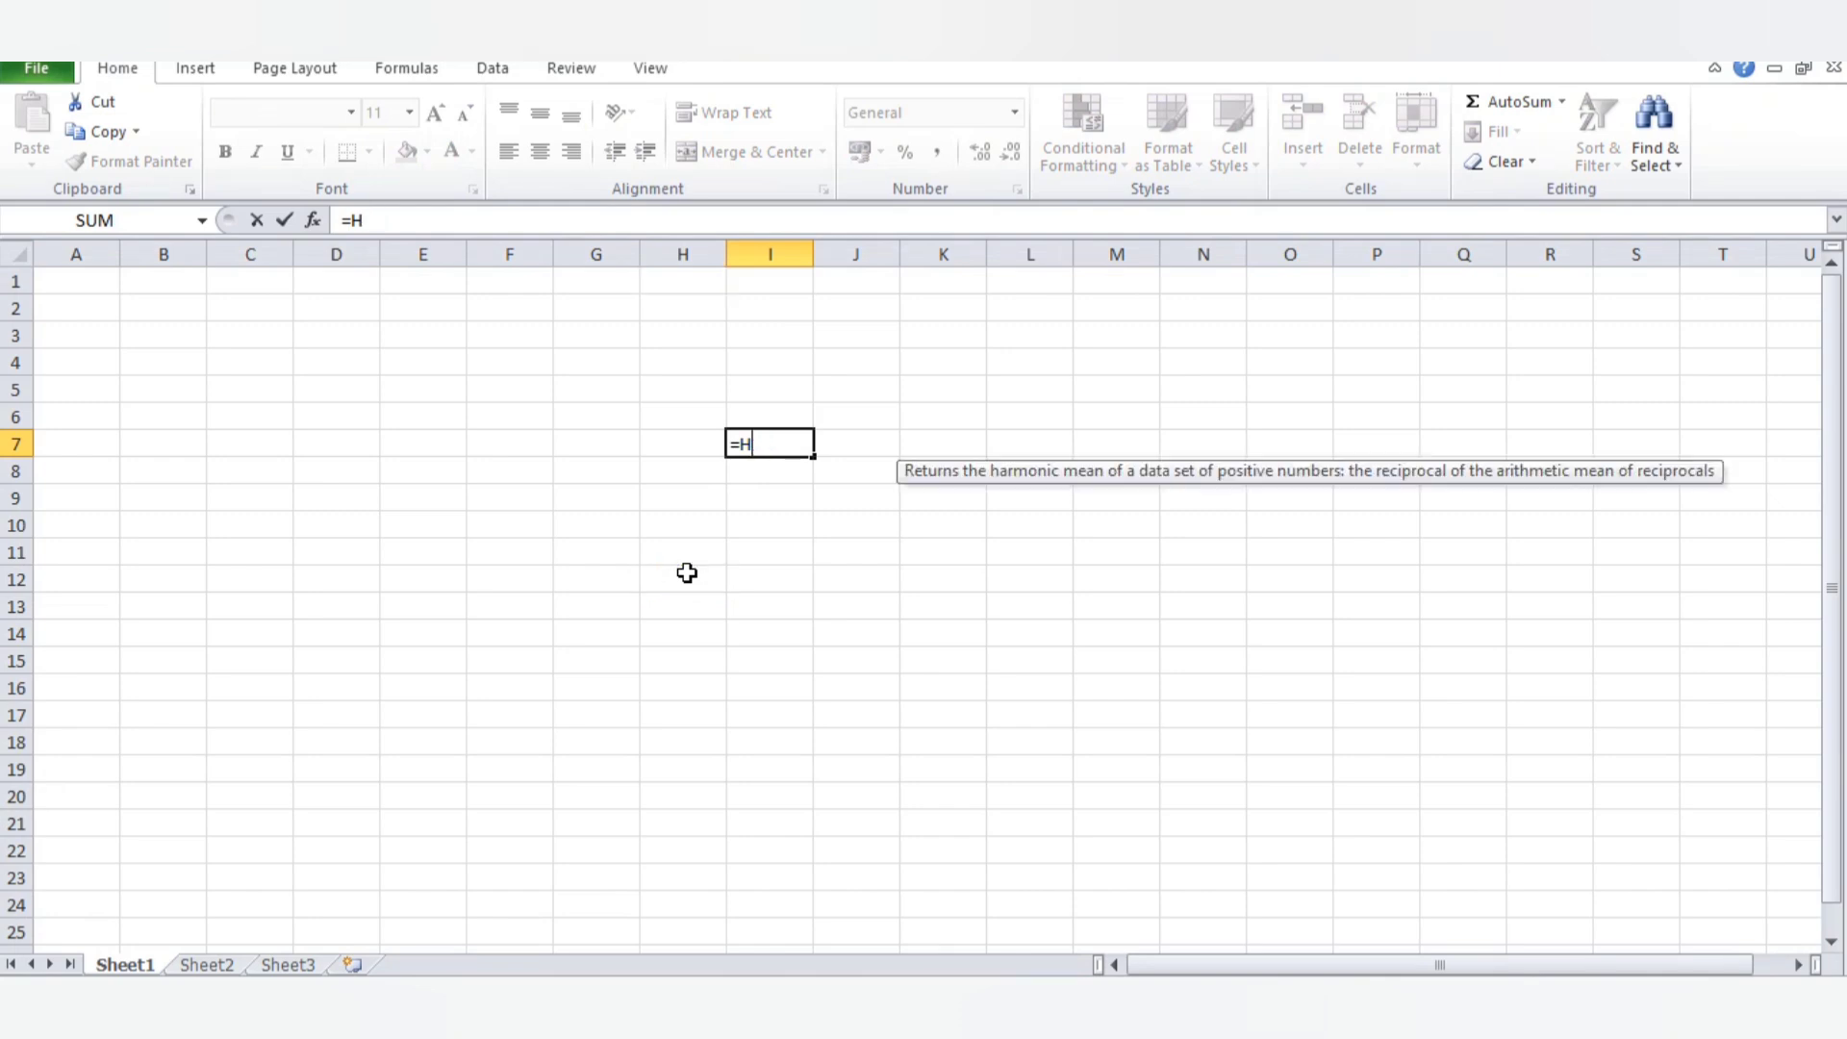
{"action": "type", "text": "=DAT"}
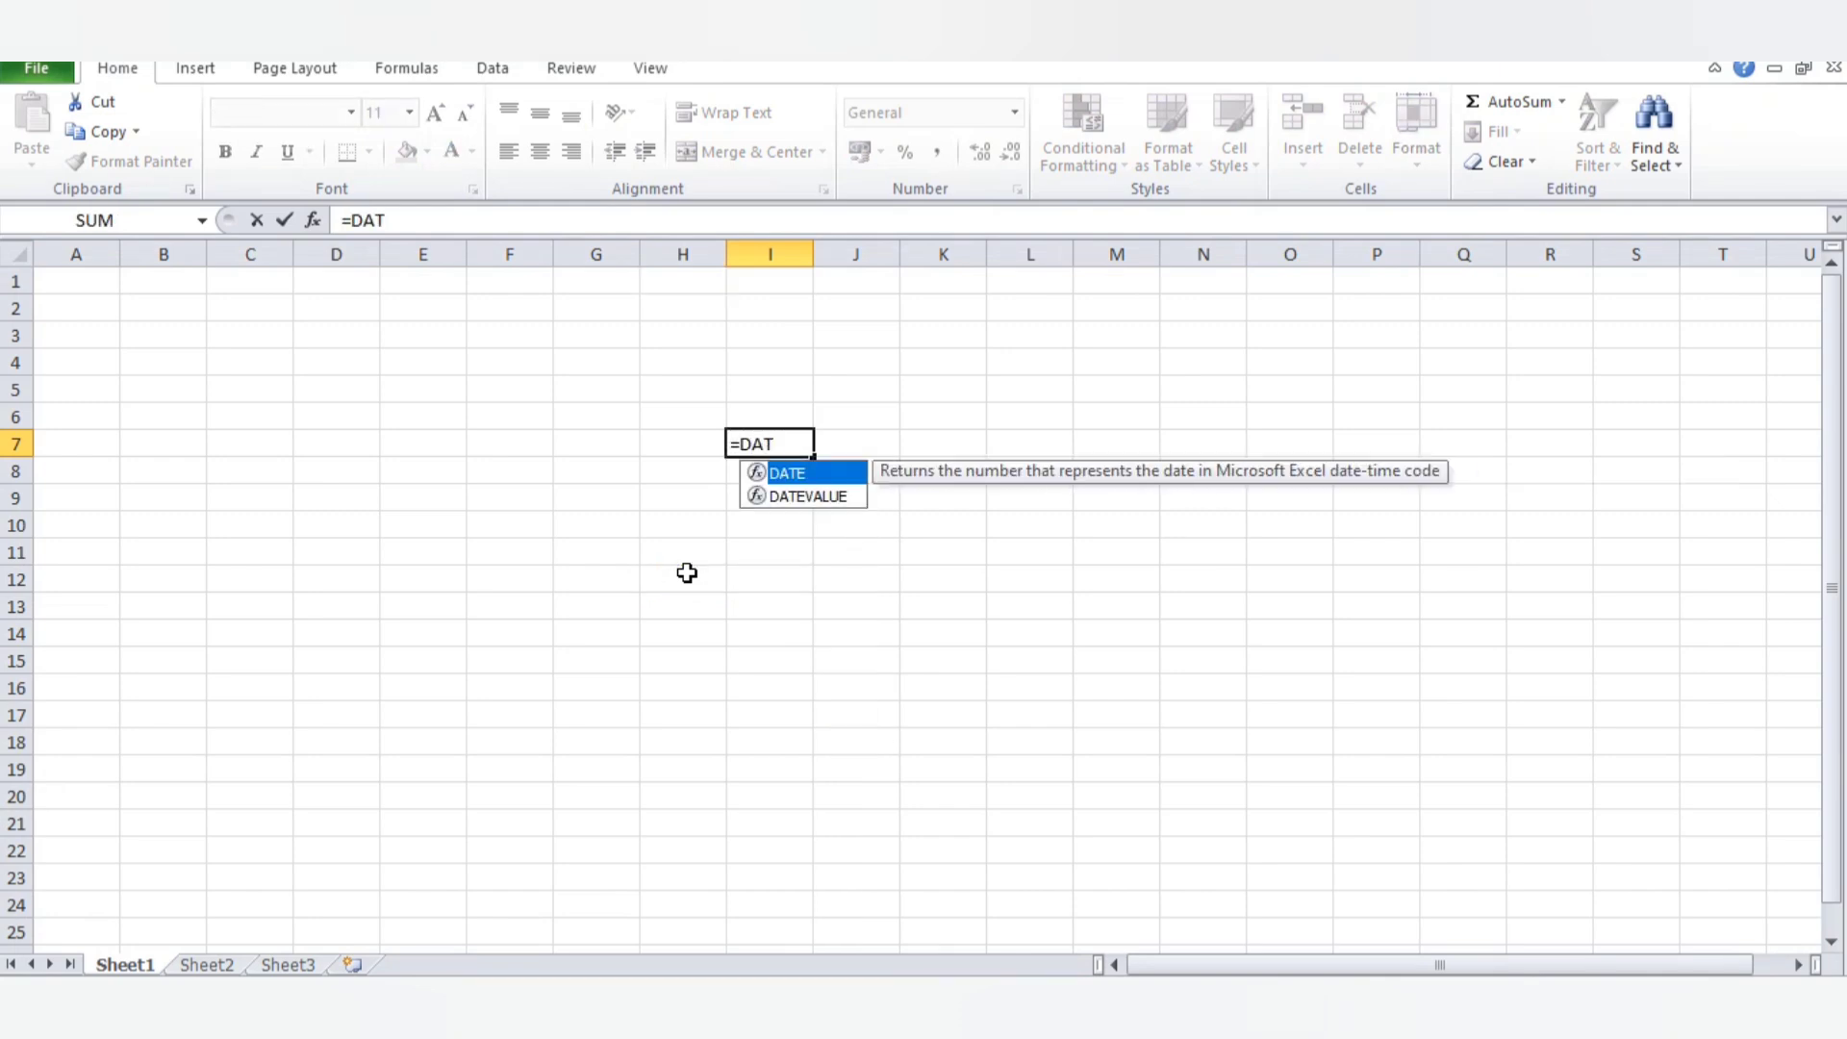
{"action": "type", "text": "ED"}
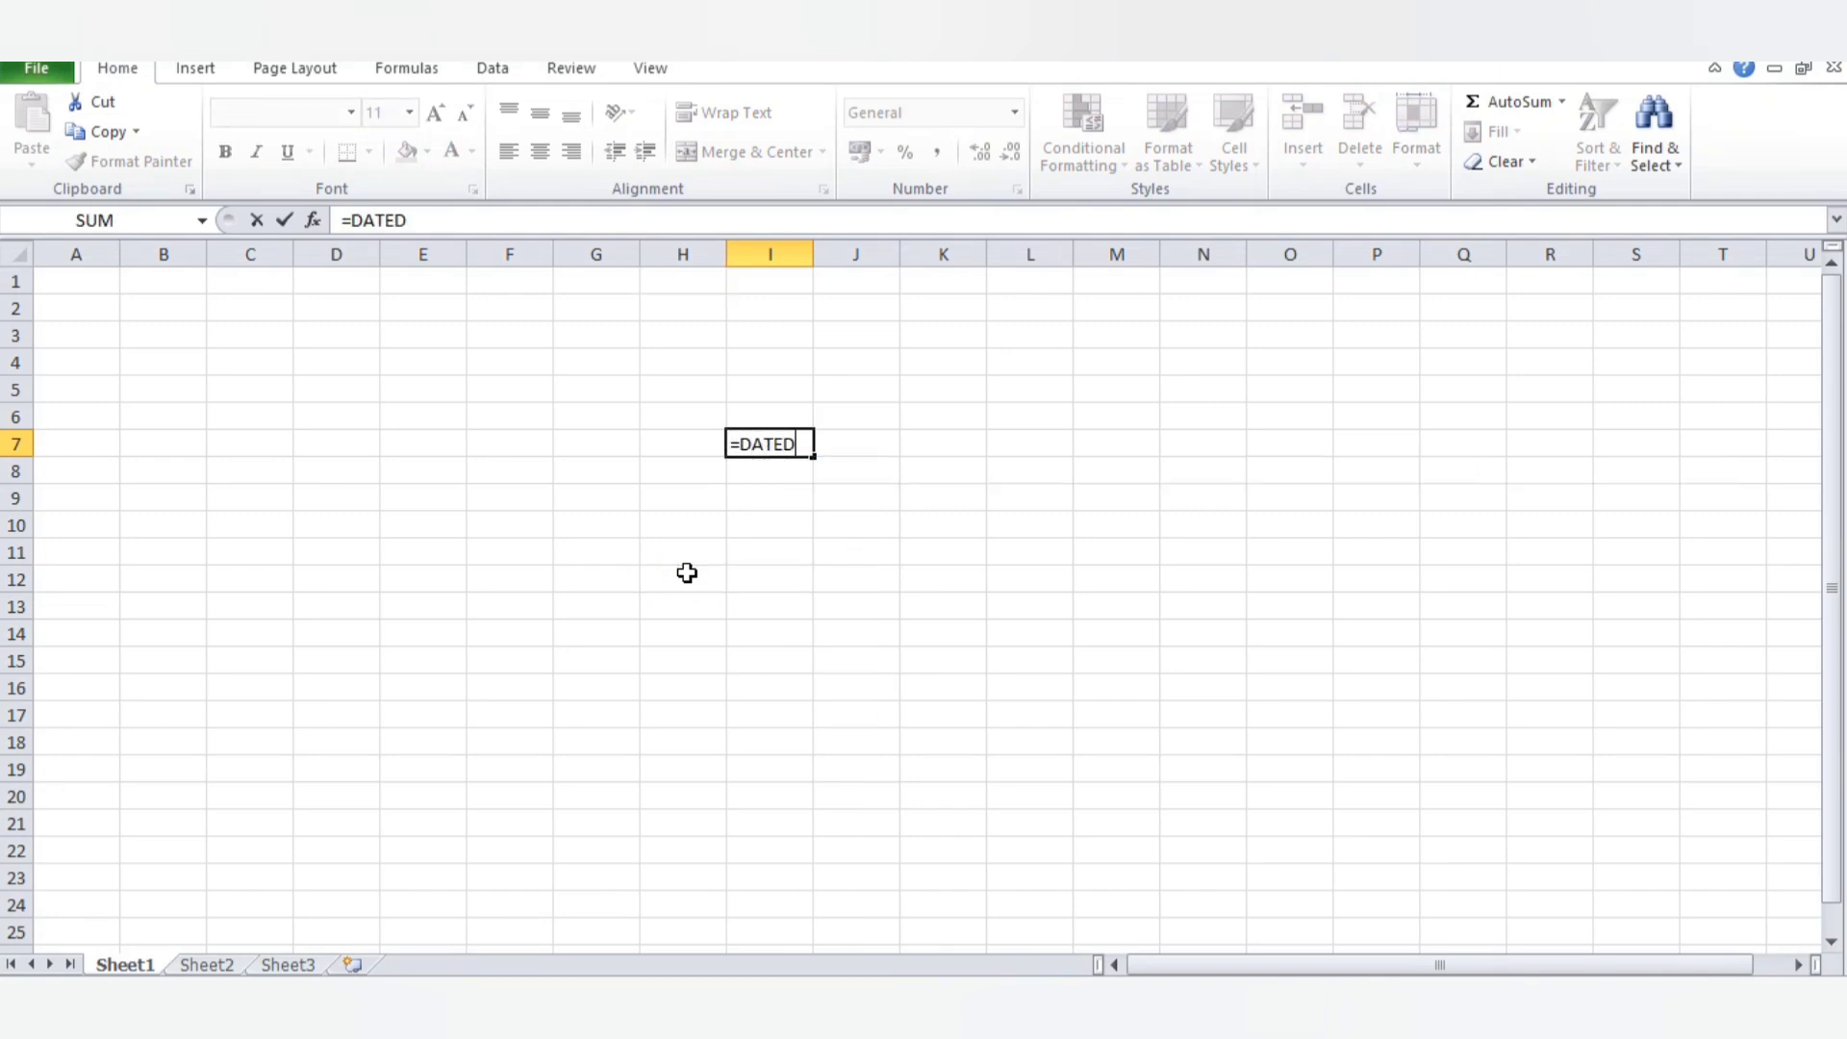
{"action": "type", "text": "IF("}
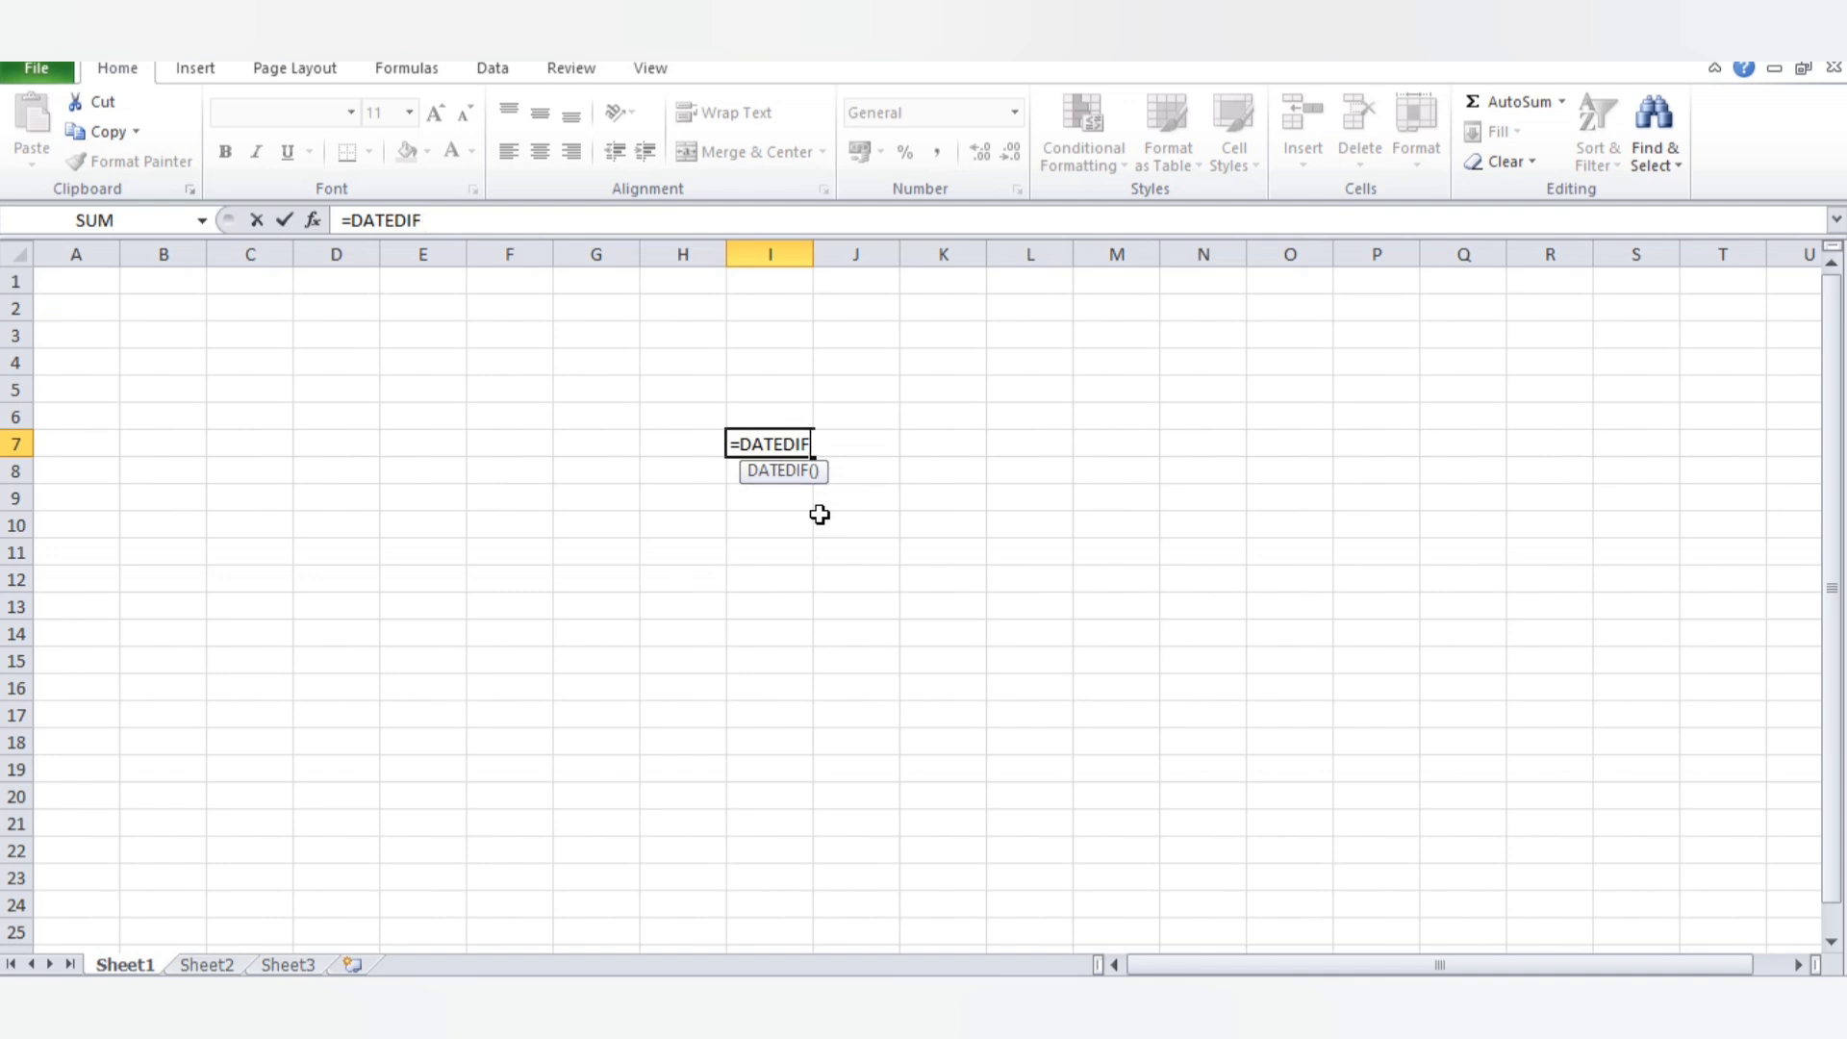
Discard the DATEDIF entry in I7 and close the blank workbook to return to the employee workbook
{"action": "key", "text": "BackSpace"}
{"action": "key", "text": "BackSpace"}
{"action": "key", "text": "BackSpace"}
{"action": "key", "text": "BackSpace"}
{"action": "key", "text": "BackSpace"}
{"action": "key", "text": "BackSpace"}
{"action": "key", "text": "BackSpace"}
{"action": "key", "text": "BackSpace"}
{"action": "key", "text": "BackSpace"}
{"action": "key", "text": "Escape"}
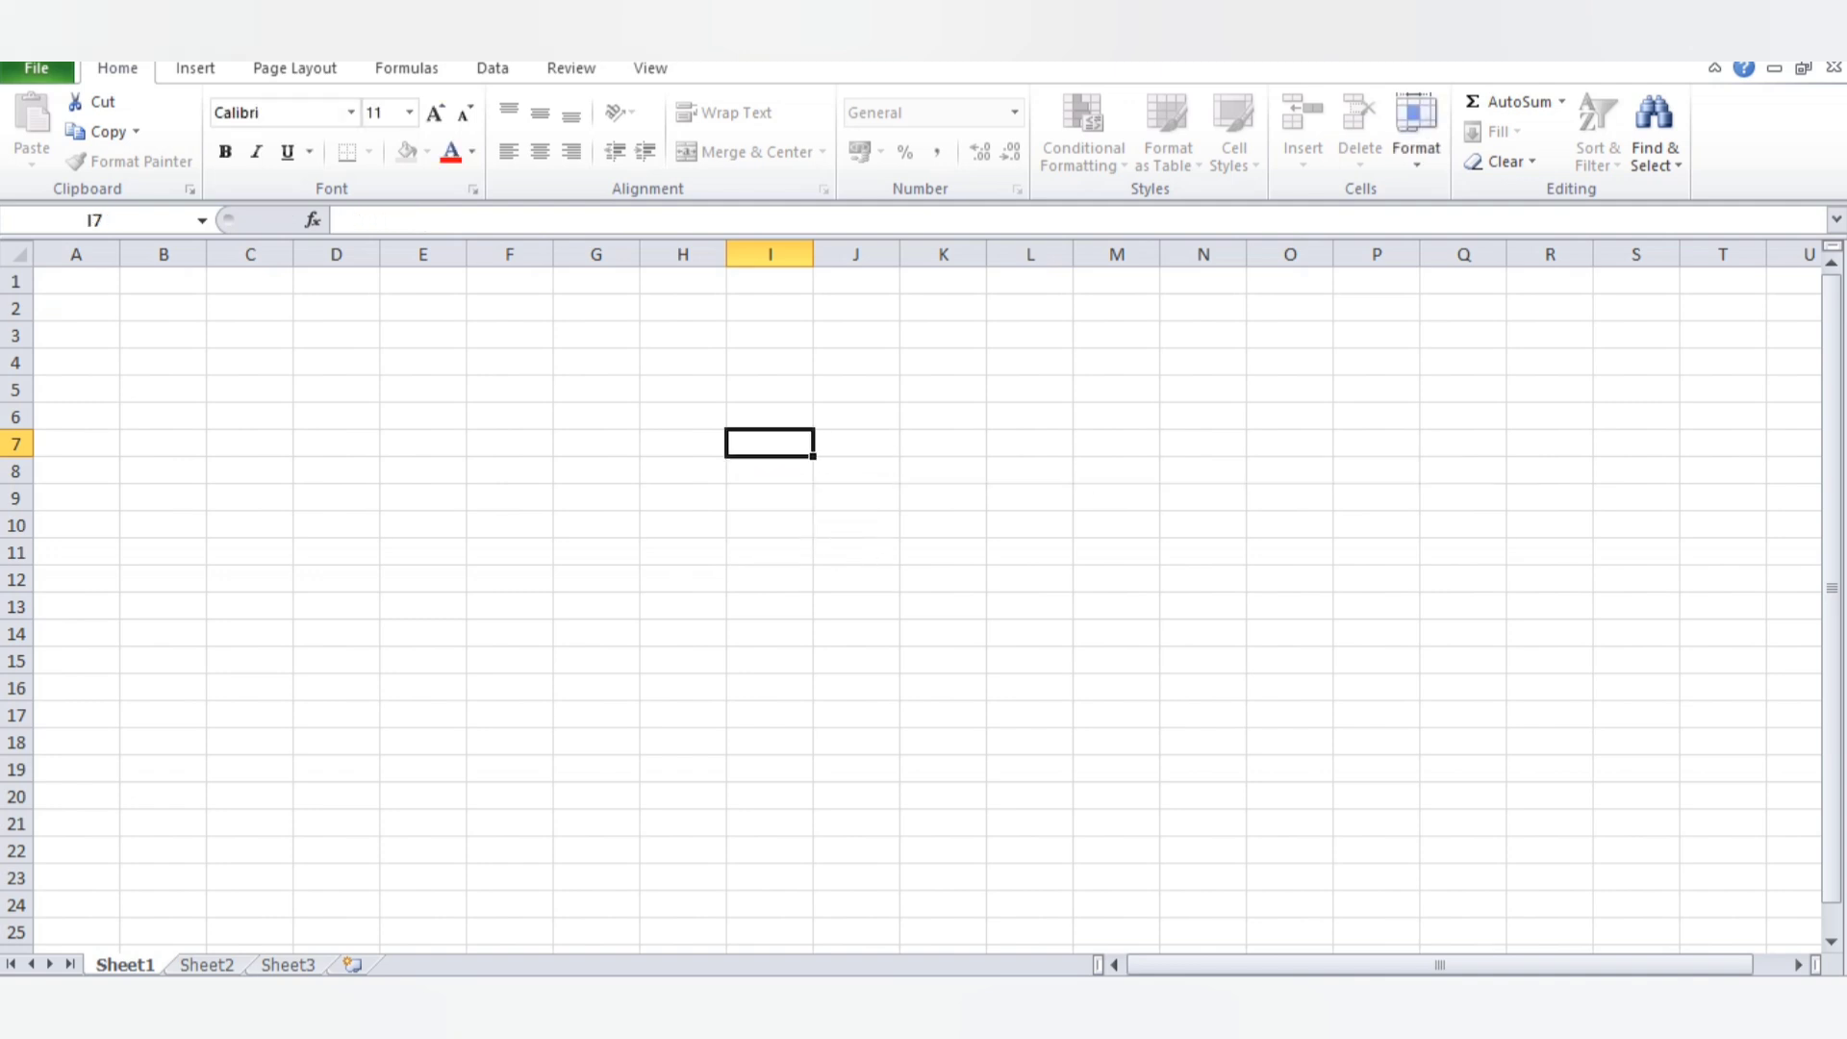
{"action": "key", "text": "ctrl+w"}
{"action": "left_click", "coordinate": [916, 549]}
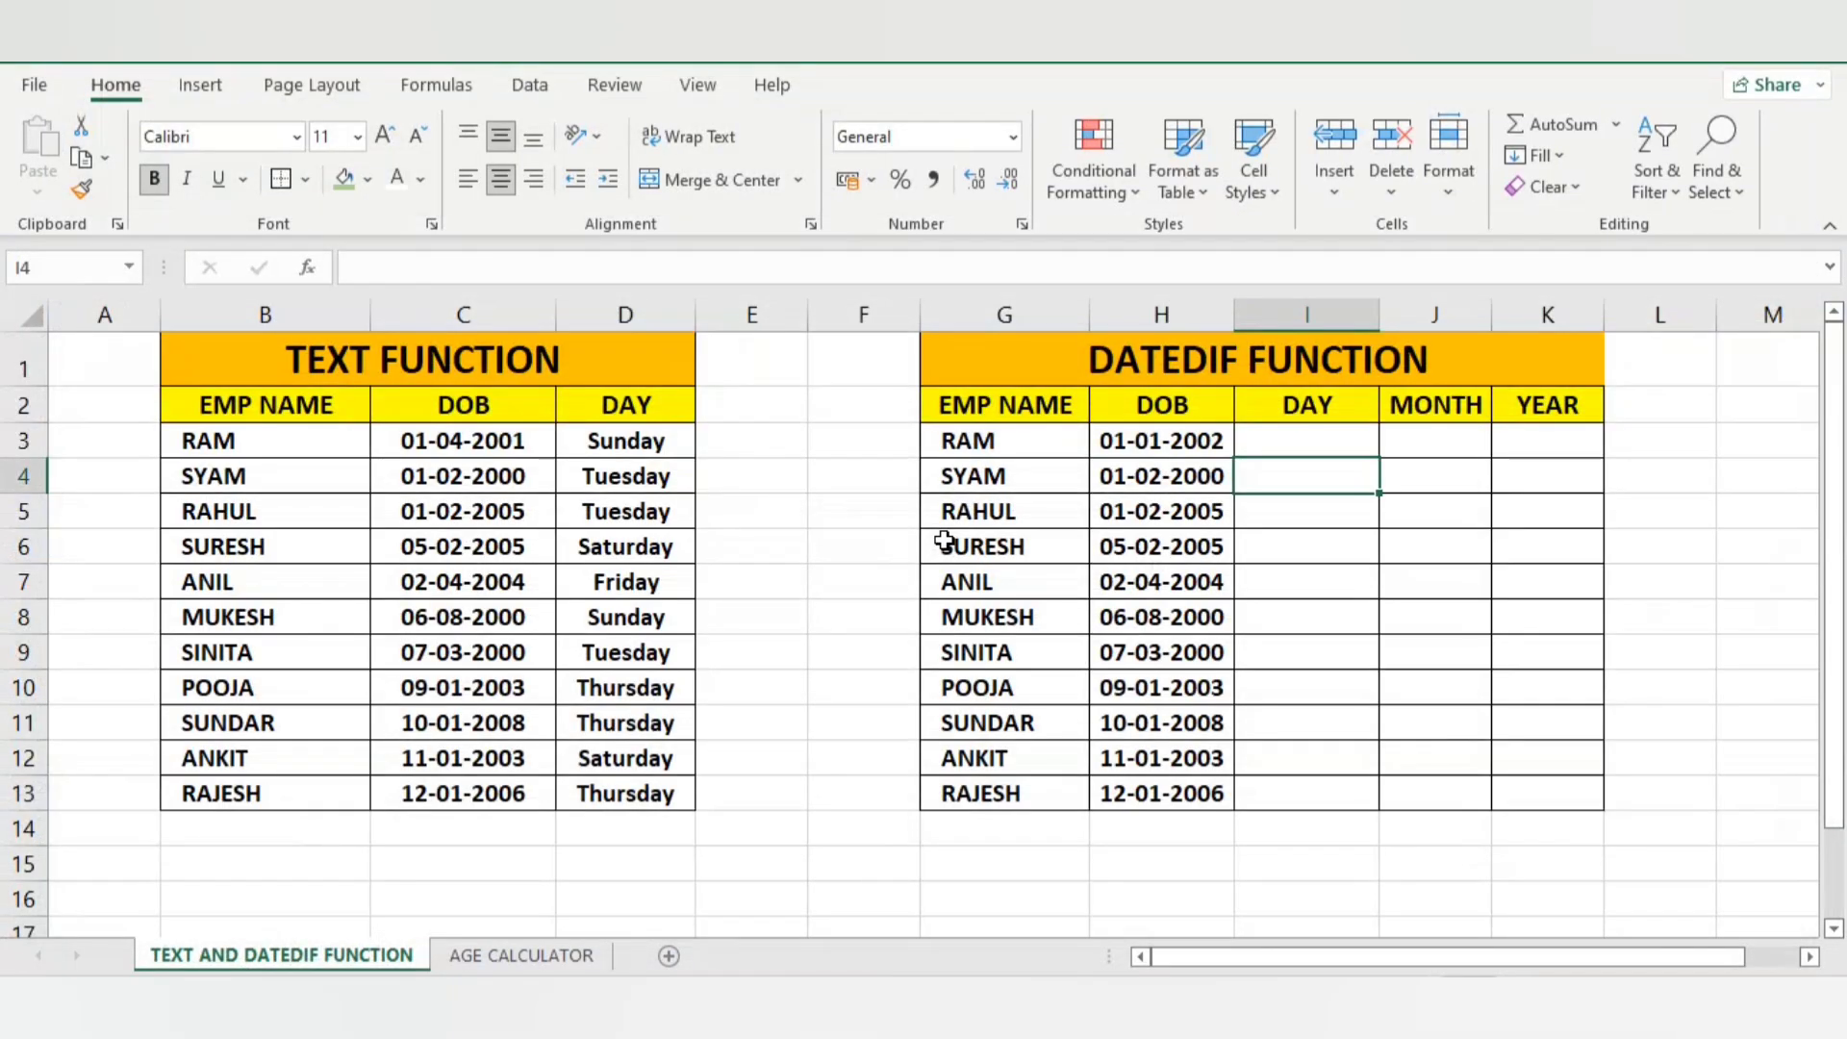
{"action": "left_click", "coordinate": [1316, 445]}
{"action": "type", "text": "="}
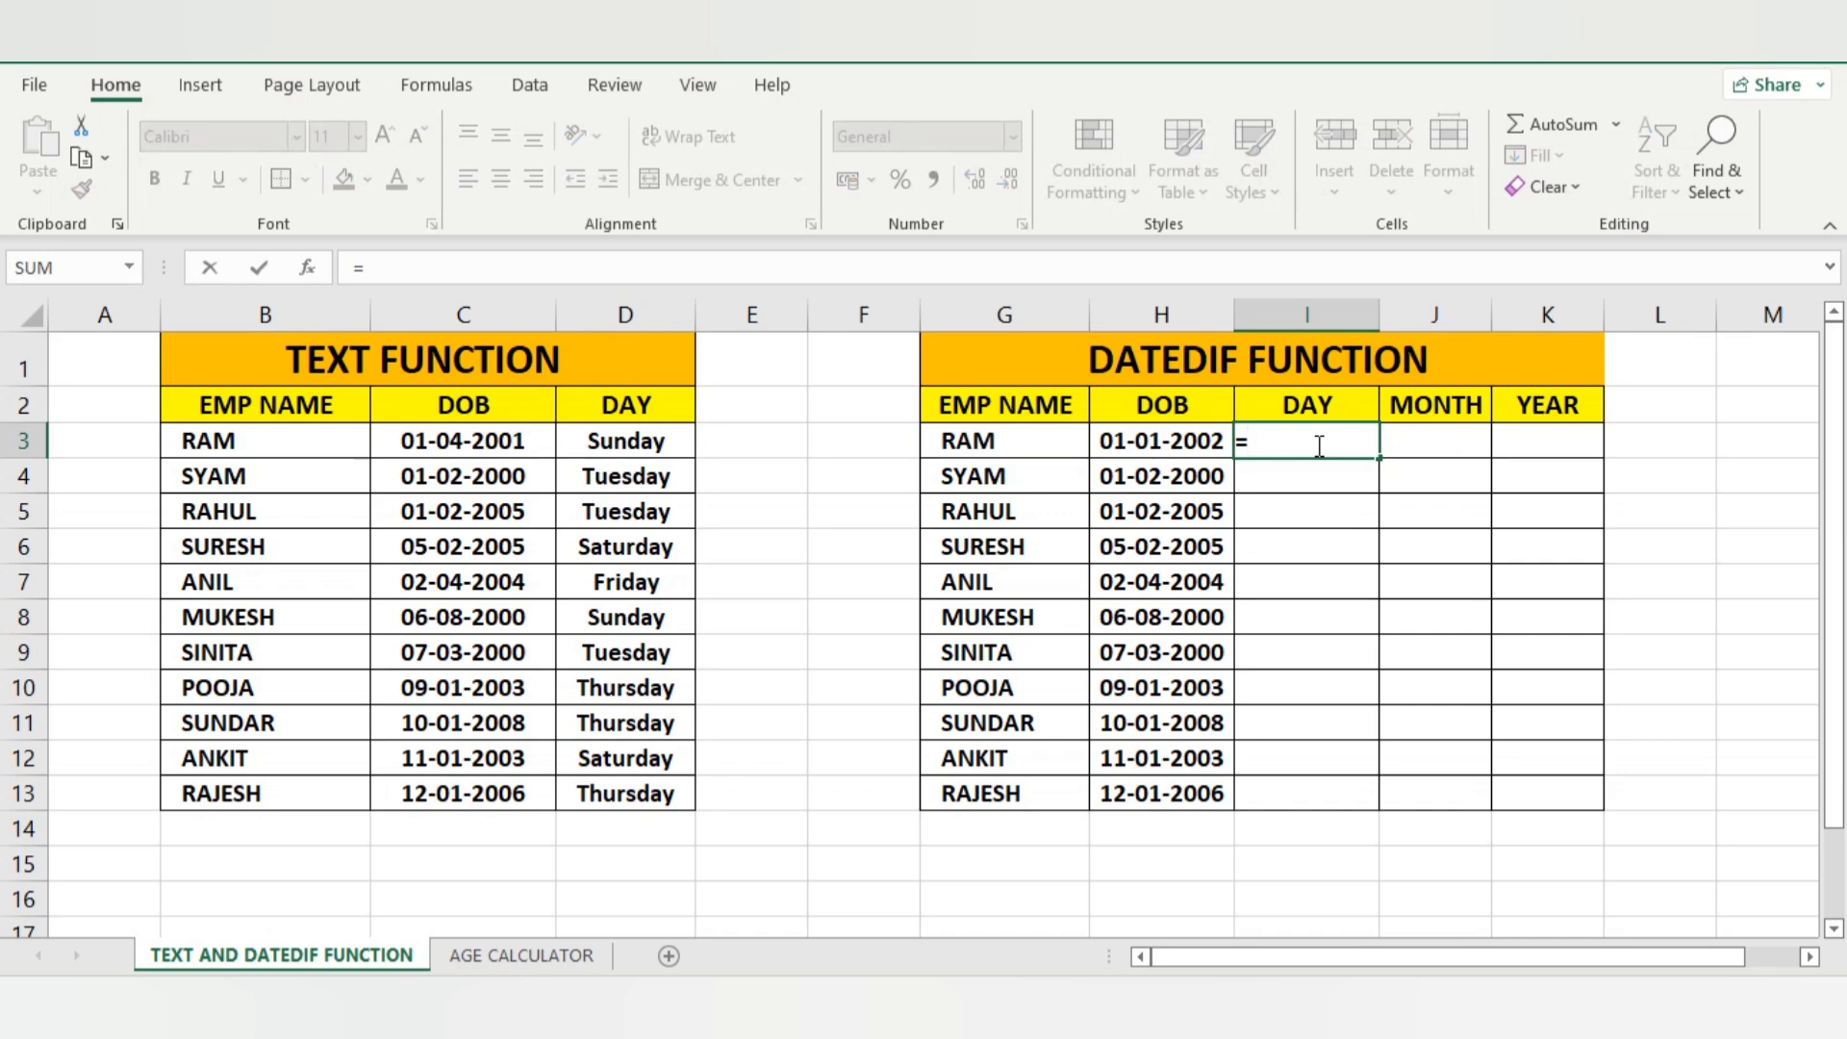
{"action": "type", "text": "DATEDIF("}
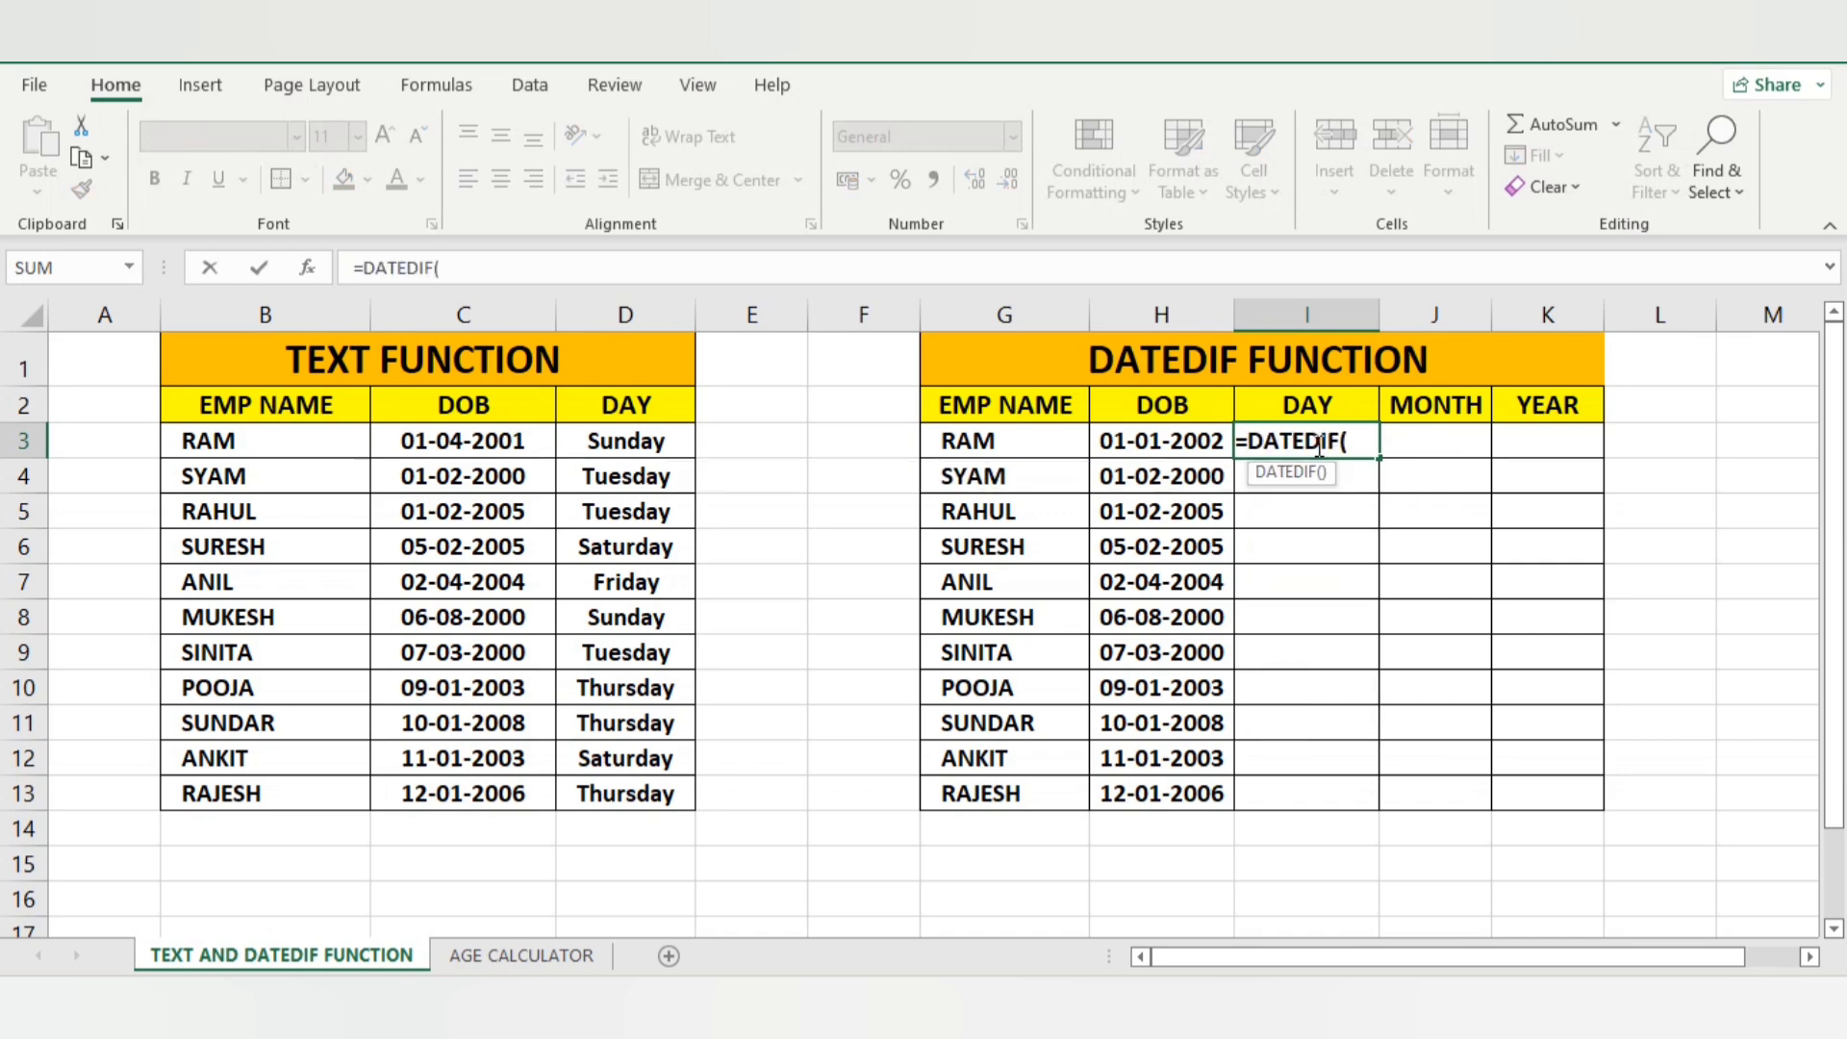
{"action": "key", "text": "BackSpace"}
{"action": "key", "text": "BackSpace"}
{"action": "key", "text": "BackSpace"}
{"action": "key", "text": "BackSpace"}
{"action": "key", "text": "BackSpace"}
{"action": "key", "text": "BackSpace"}
{"action": "key", "text": "BackSpace"}
{"action": "key", "text": "BackSpace"}
{"action": "key", "text": "BackSpace"}
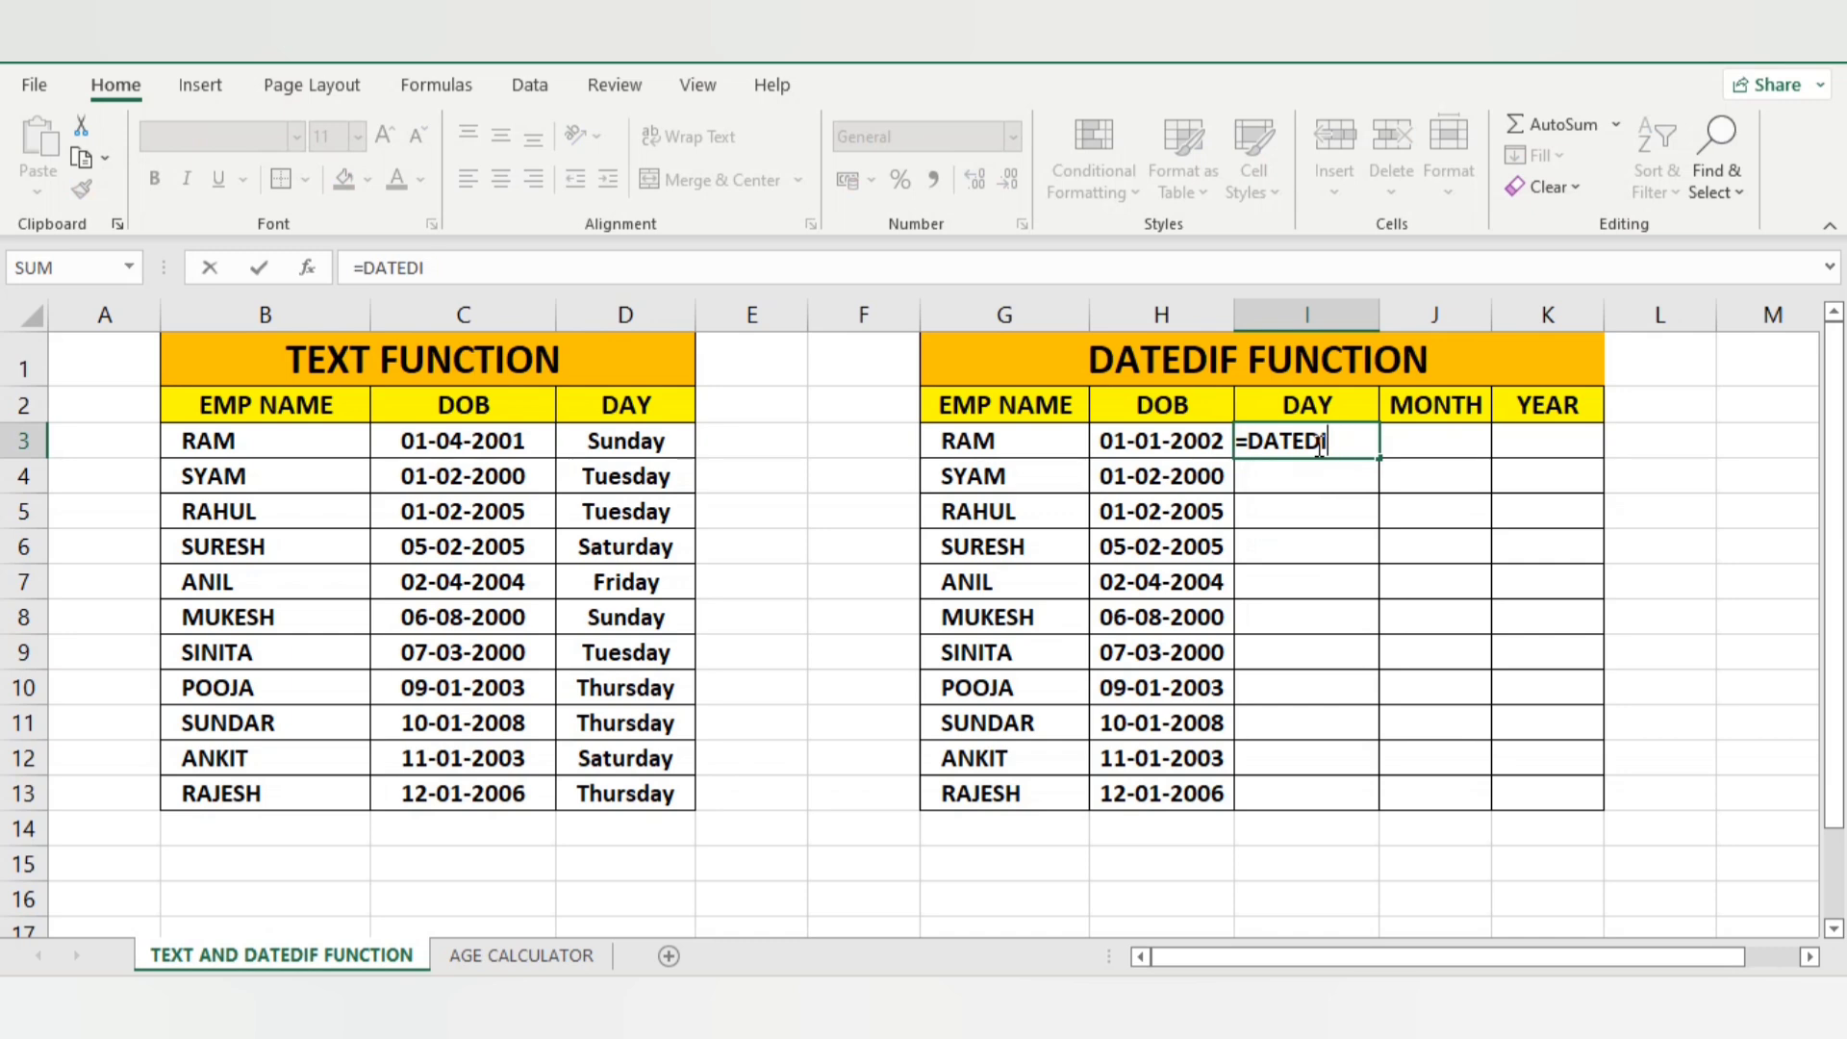
{"action": "key", "text": "Escape"}
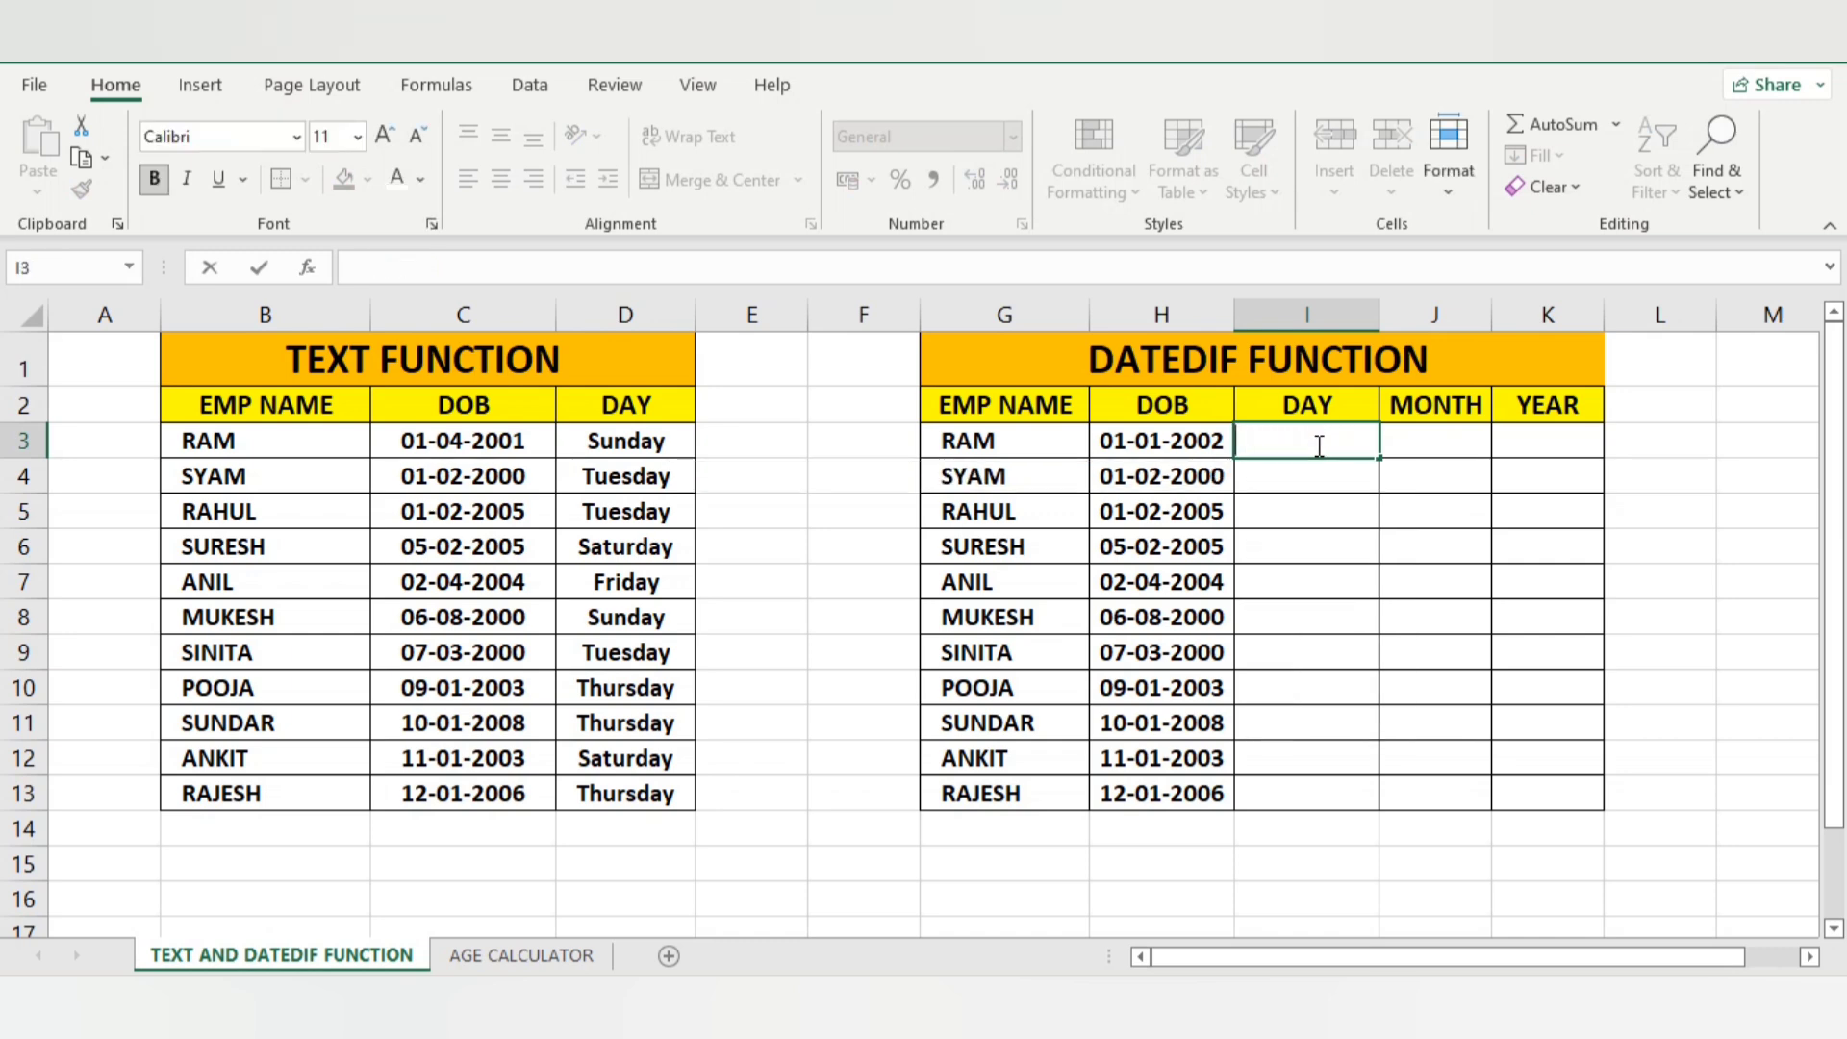
Calculate the first employee's age in days in I3 with =DATEDIF(H3,TODAY(),"D") and review the entry against the date of birth
{"action": "type", "text": "=DATE"}
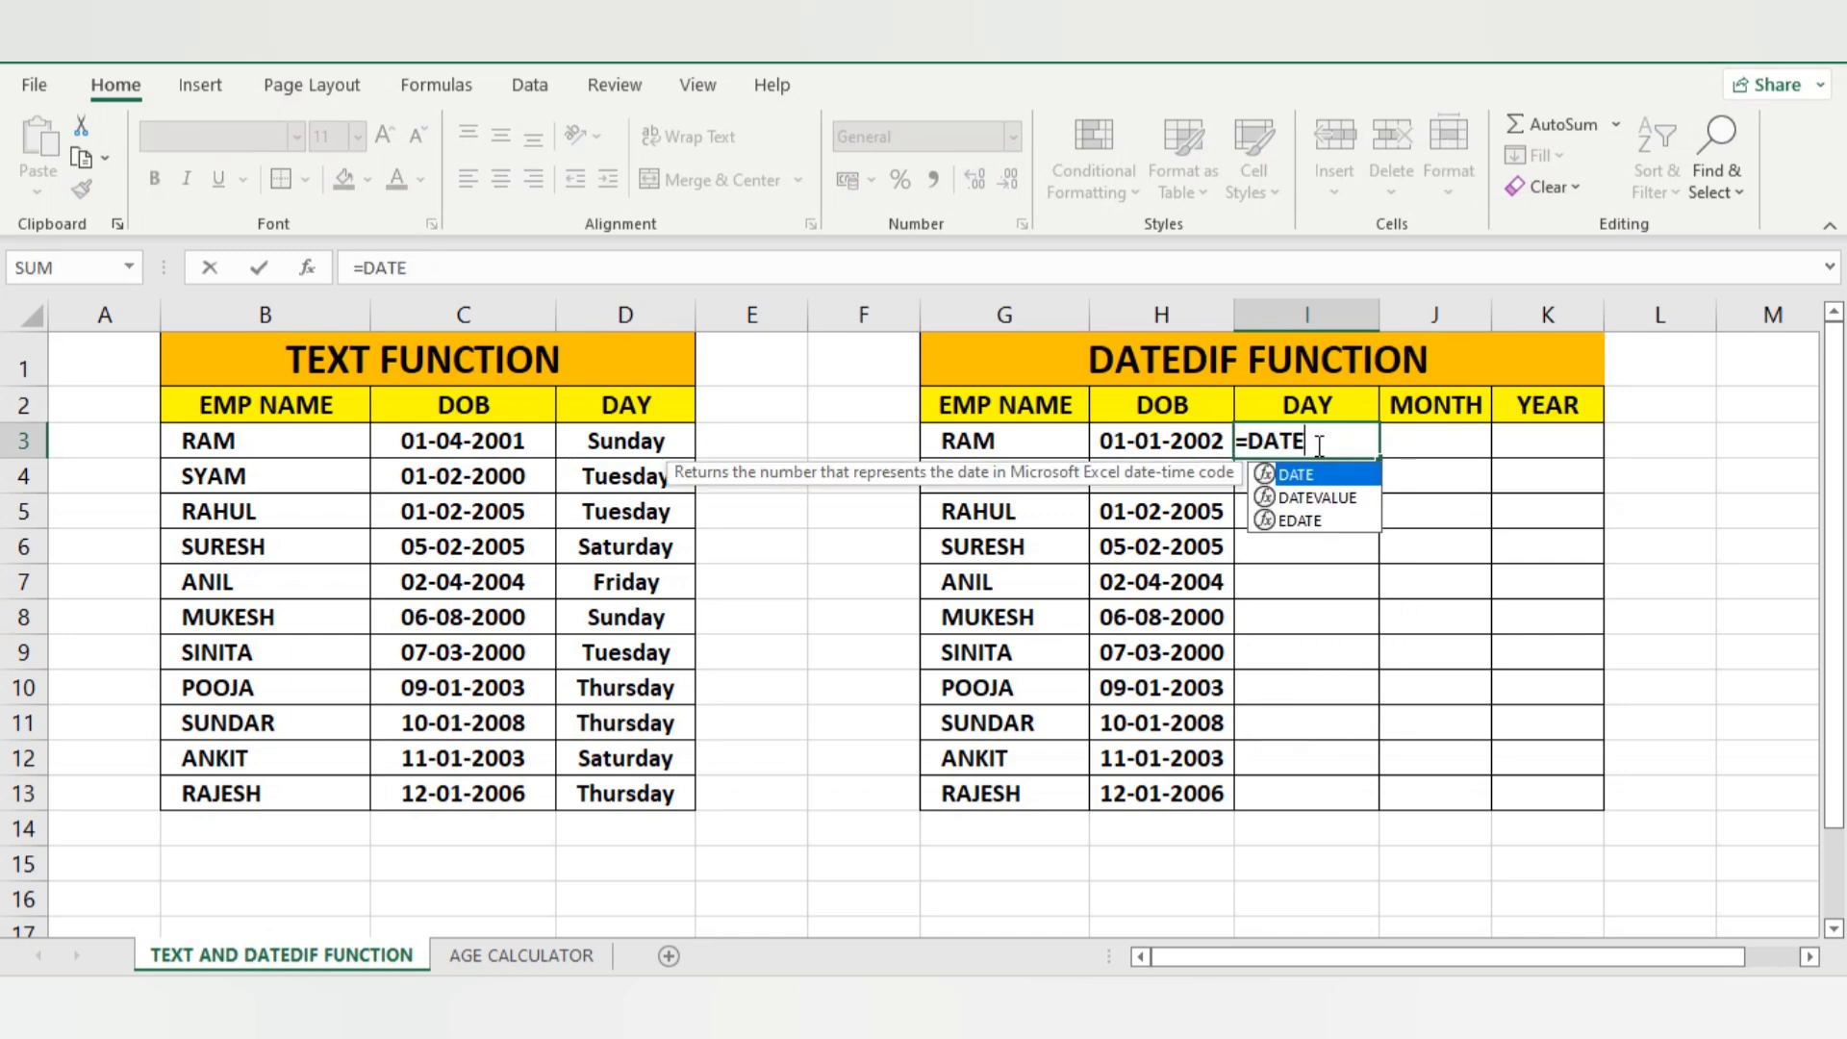
{"action": "type", "text": "DIF"}
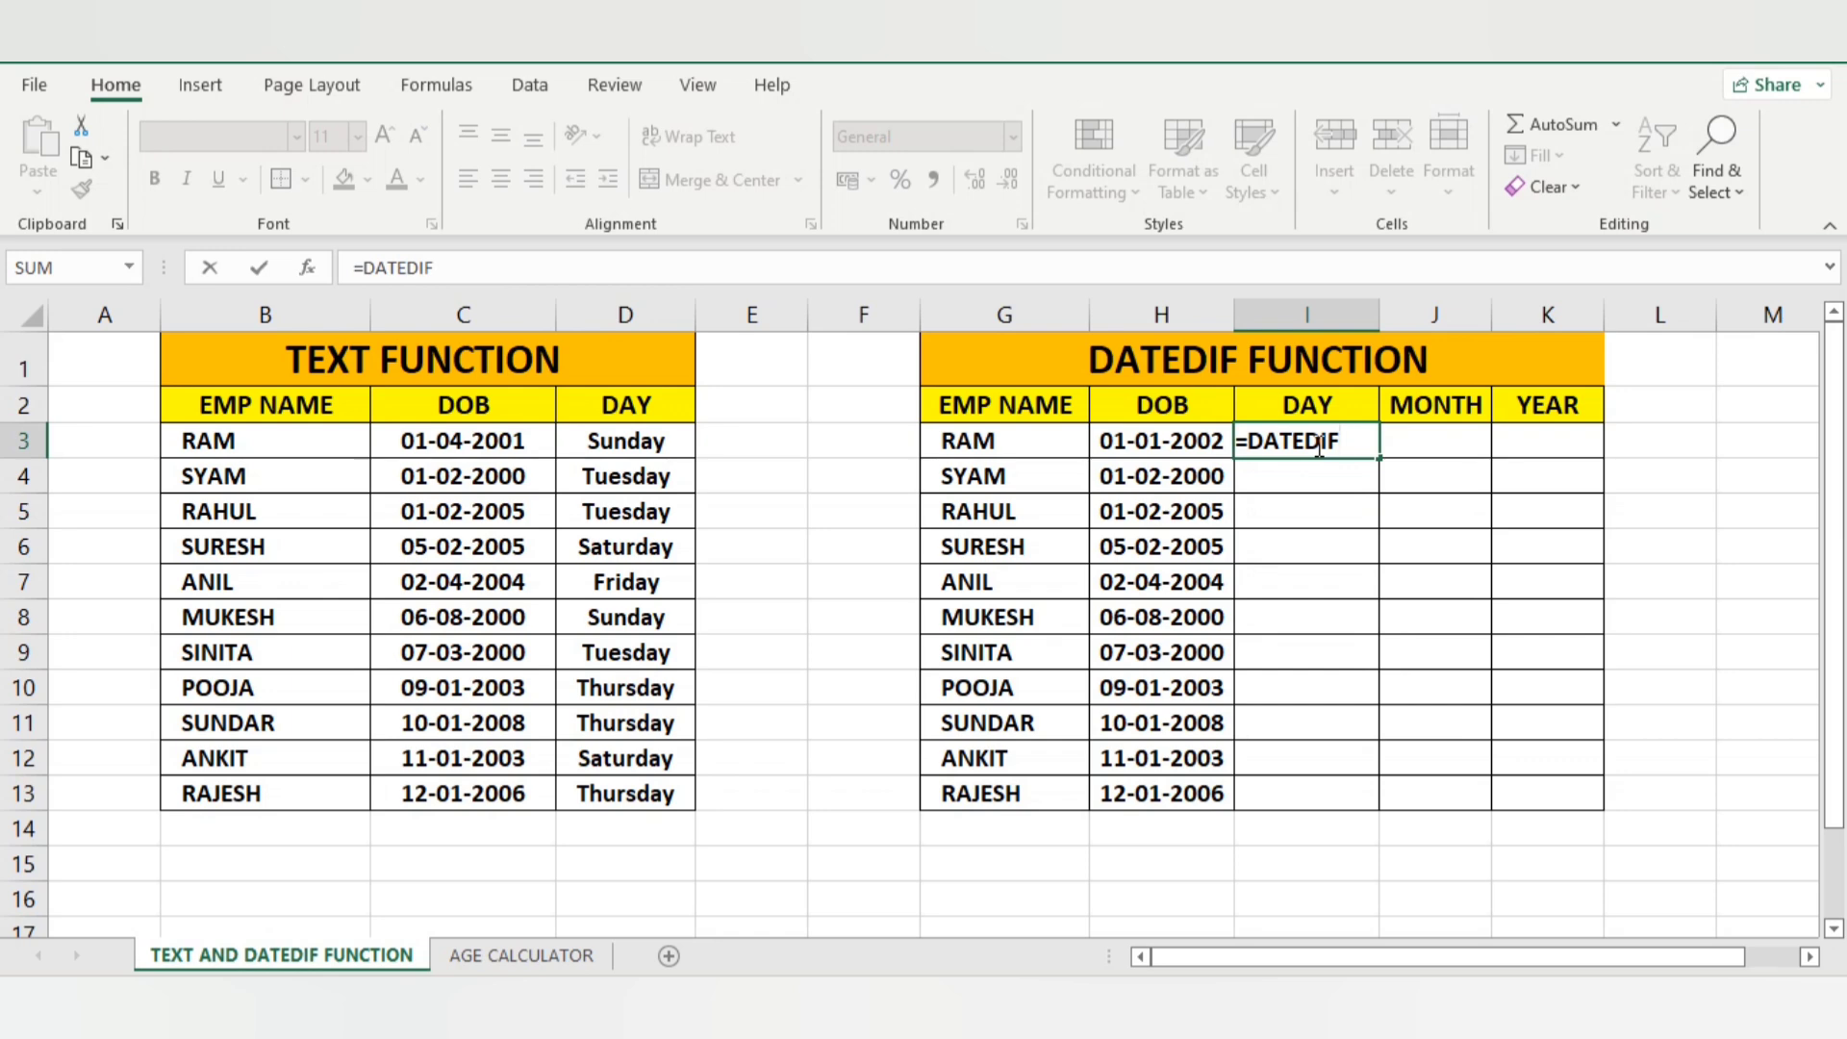
{"action": "type", "text": "("}
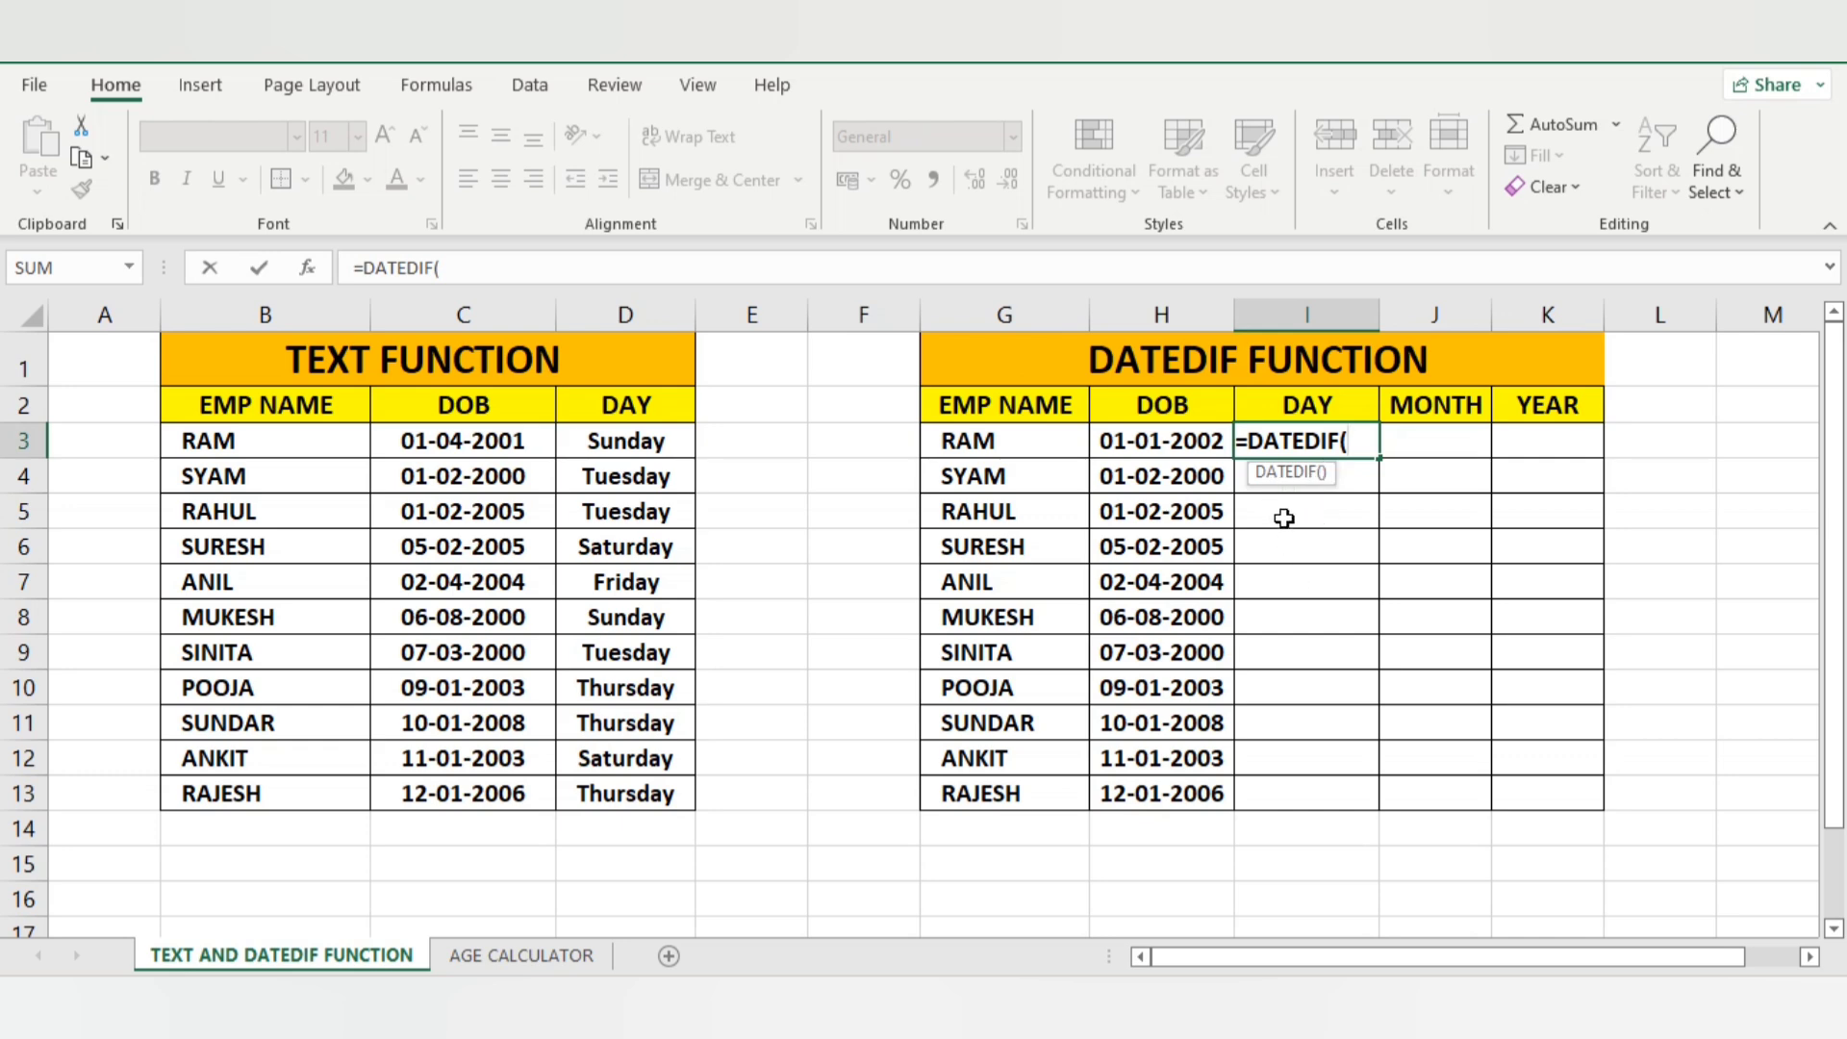
{"action": "left_click", "coordinate": [1153, 442]}
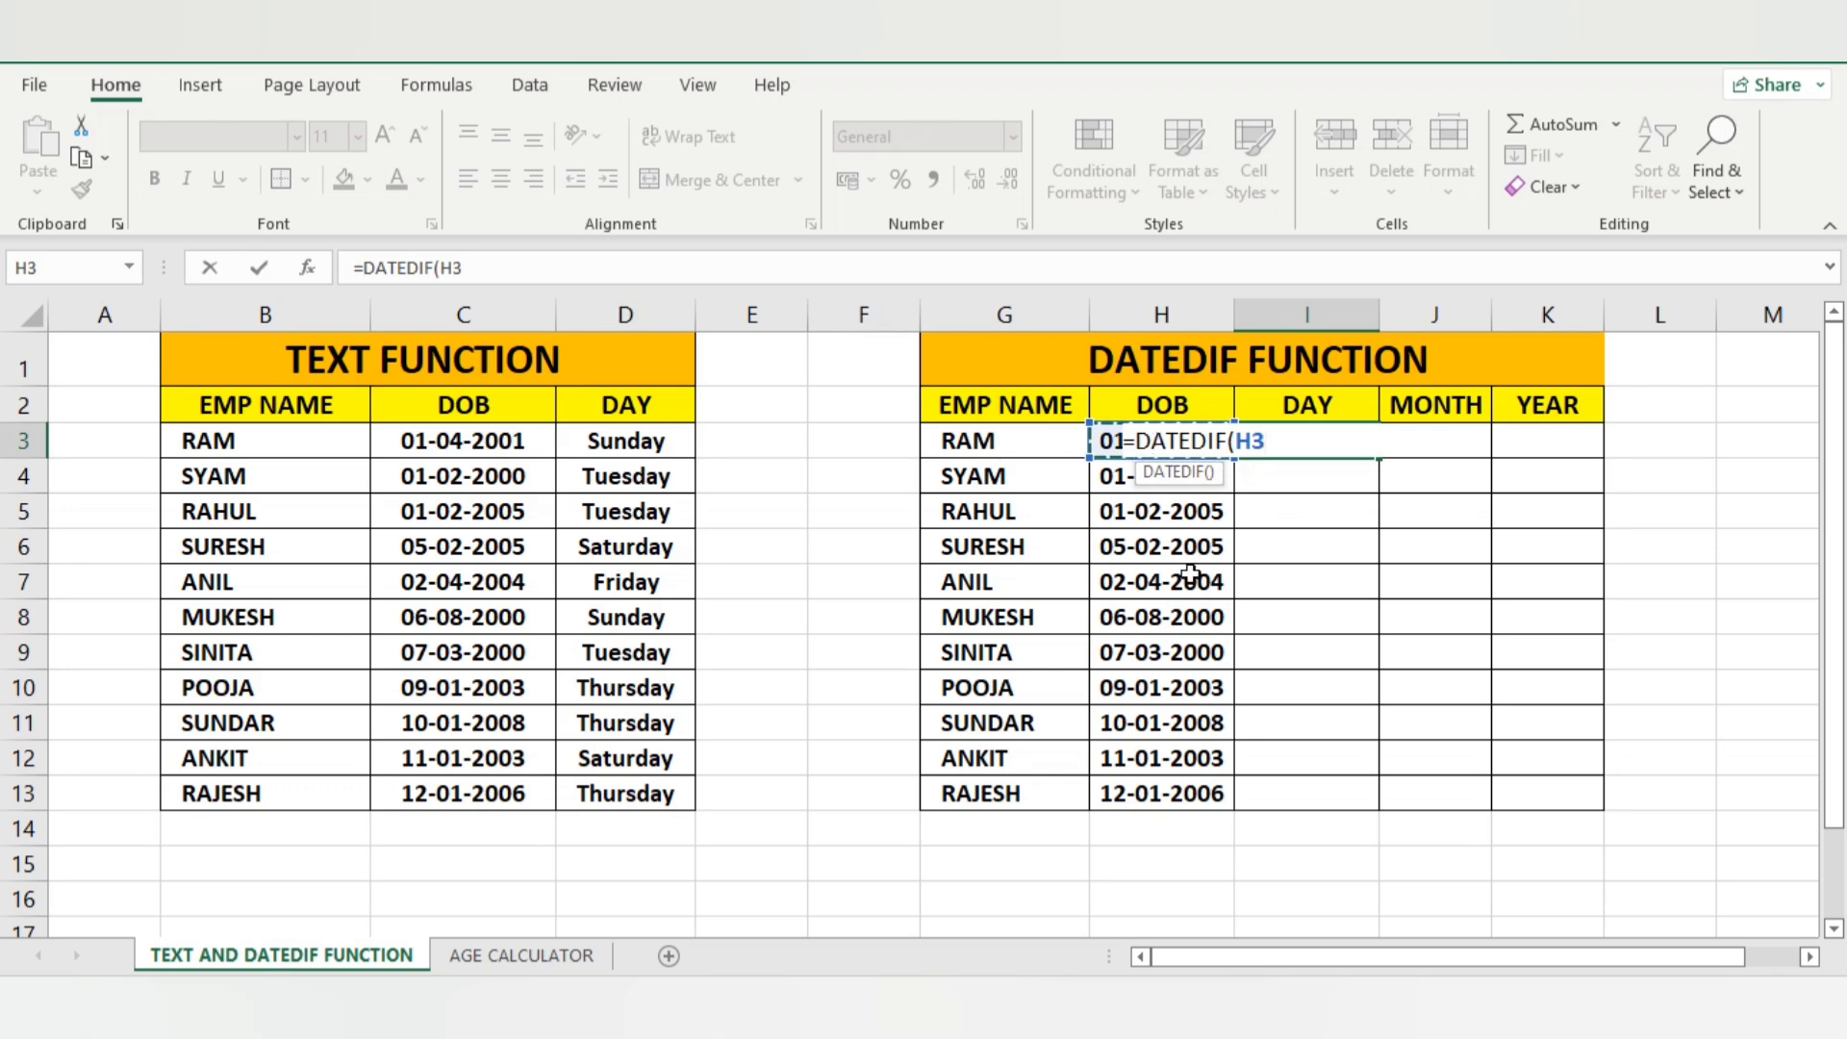
{"action": "type", "text": ",TOD"}
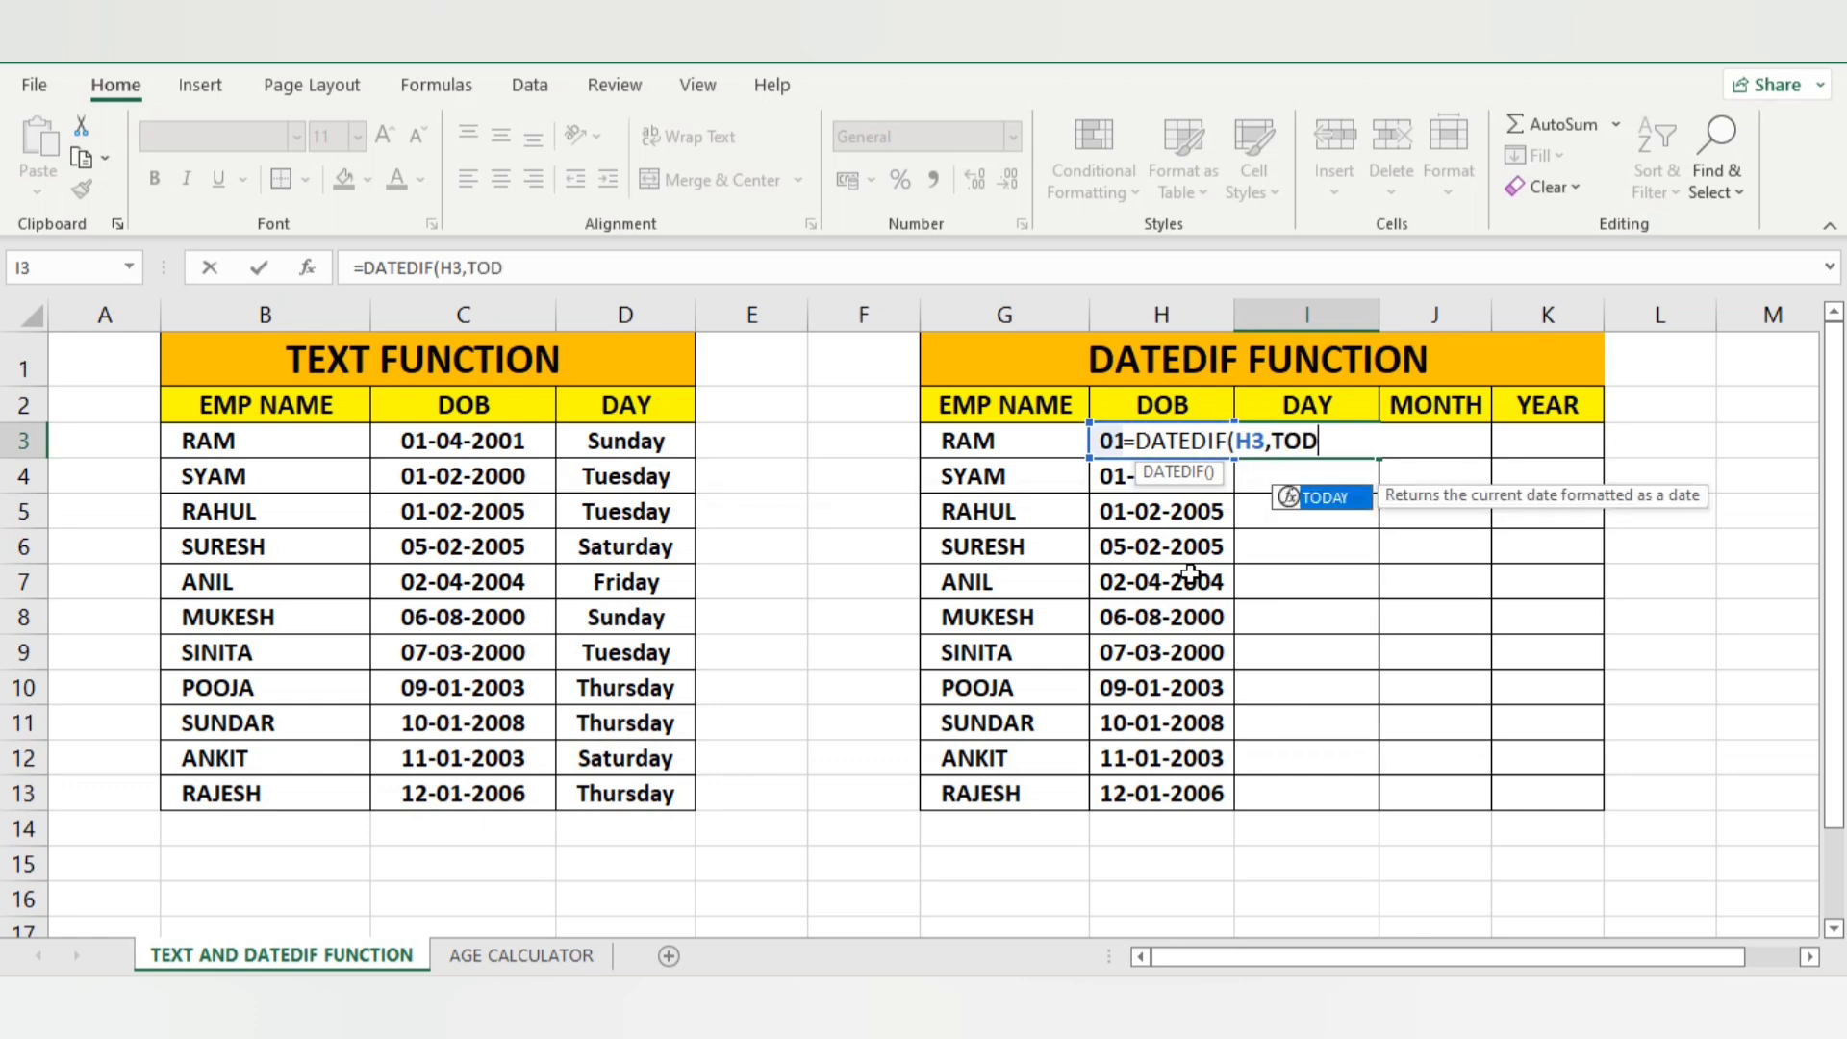
{"action": "type", "text": "AY()"}
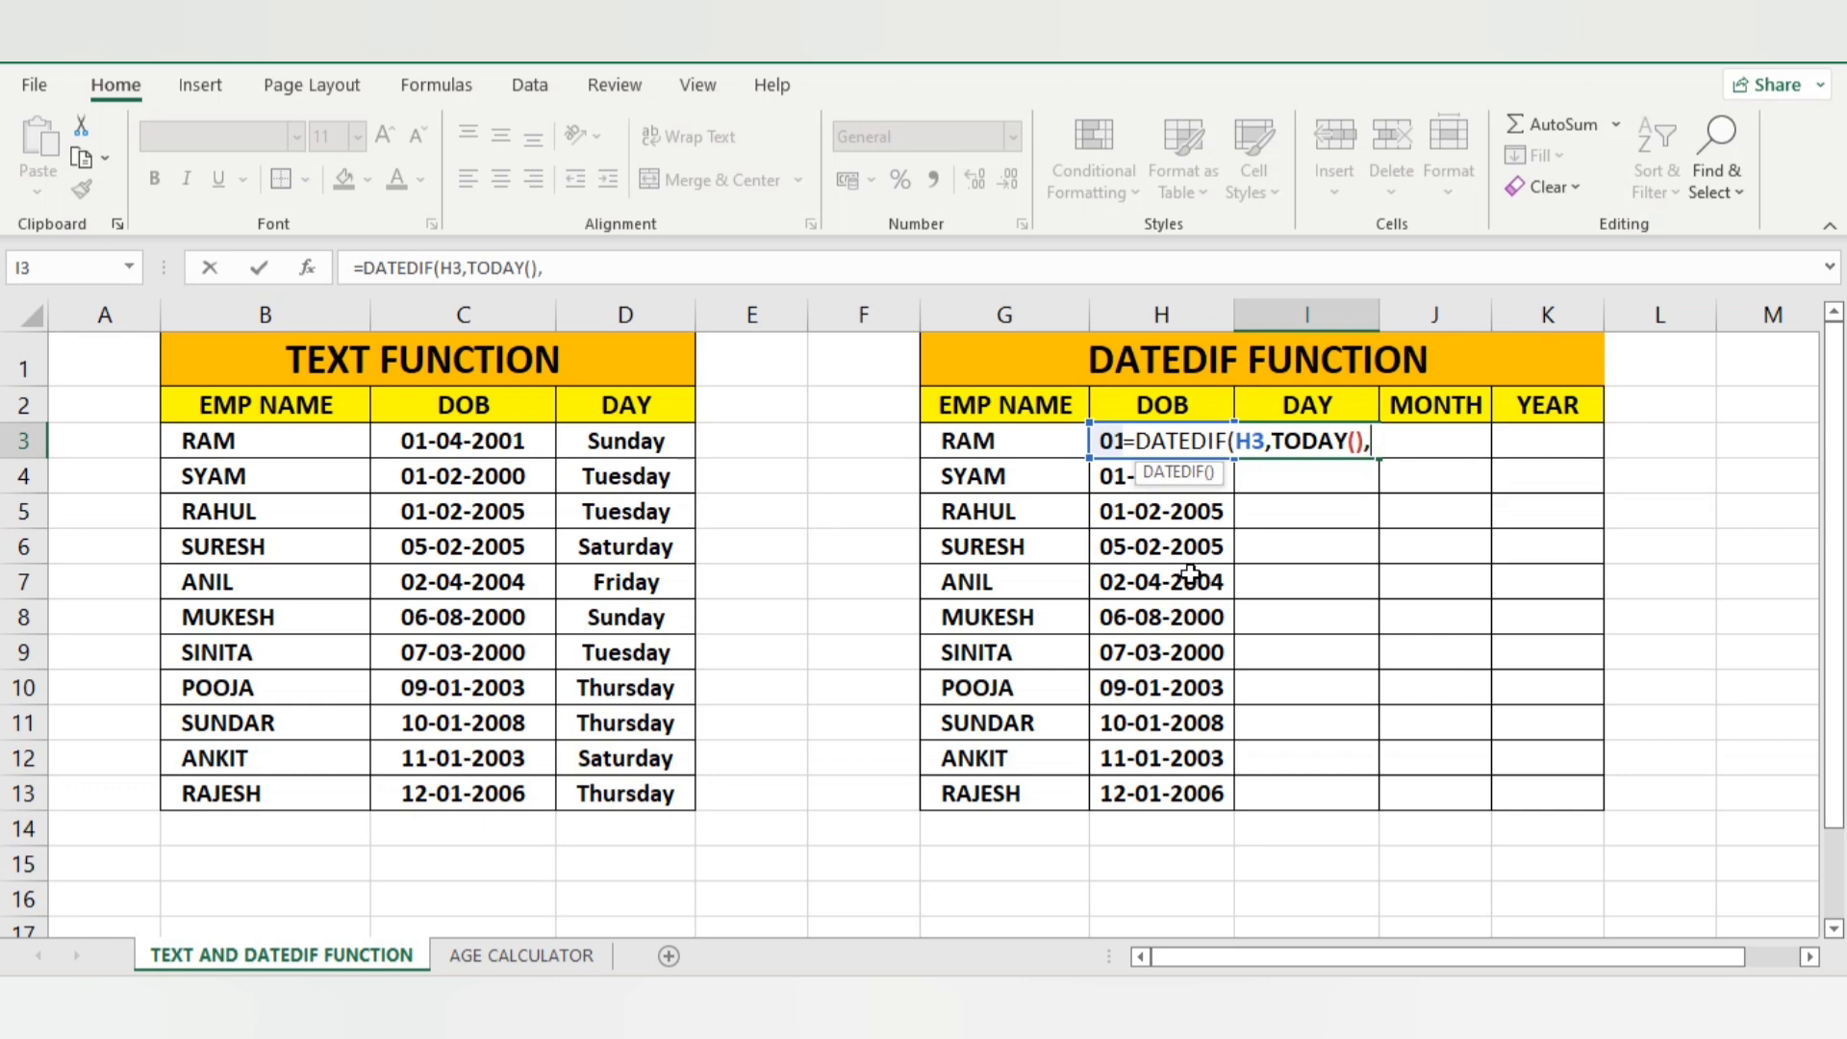
{"action": "type", "text": ",\"D"}
{"action": "key", "text": "Return"}
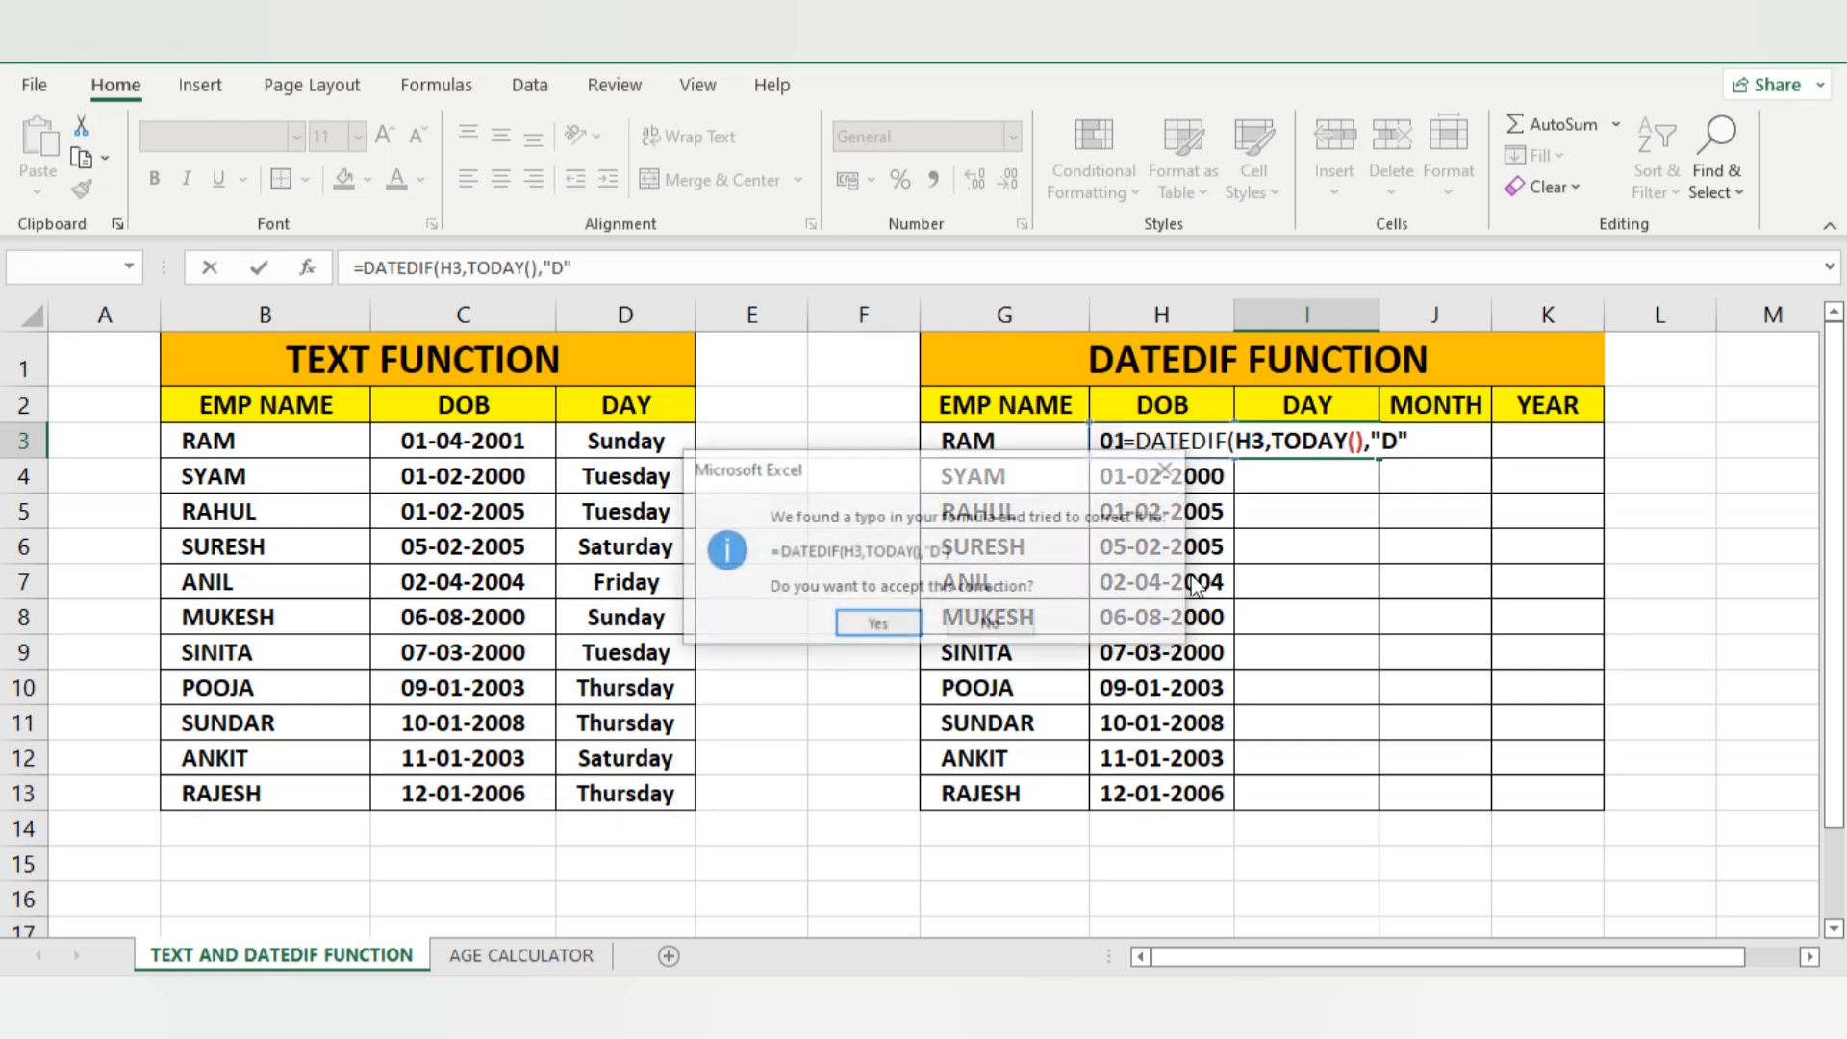
{"action": "key", "text": "Return"}
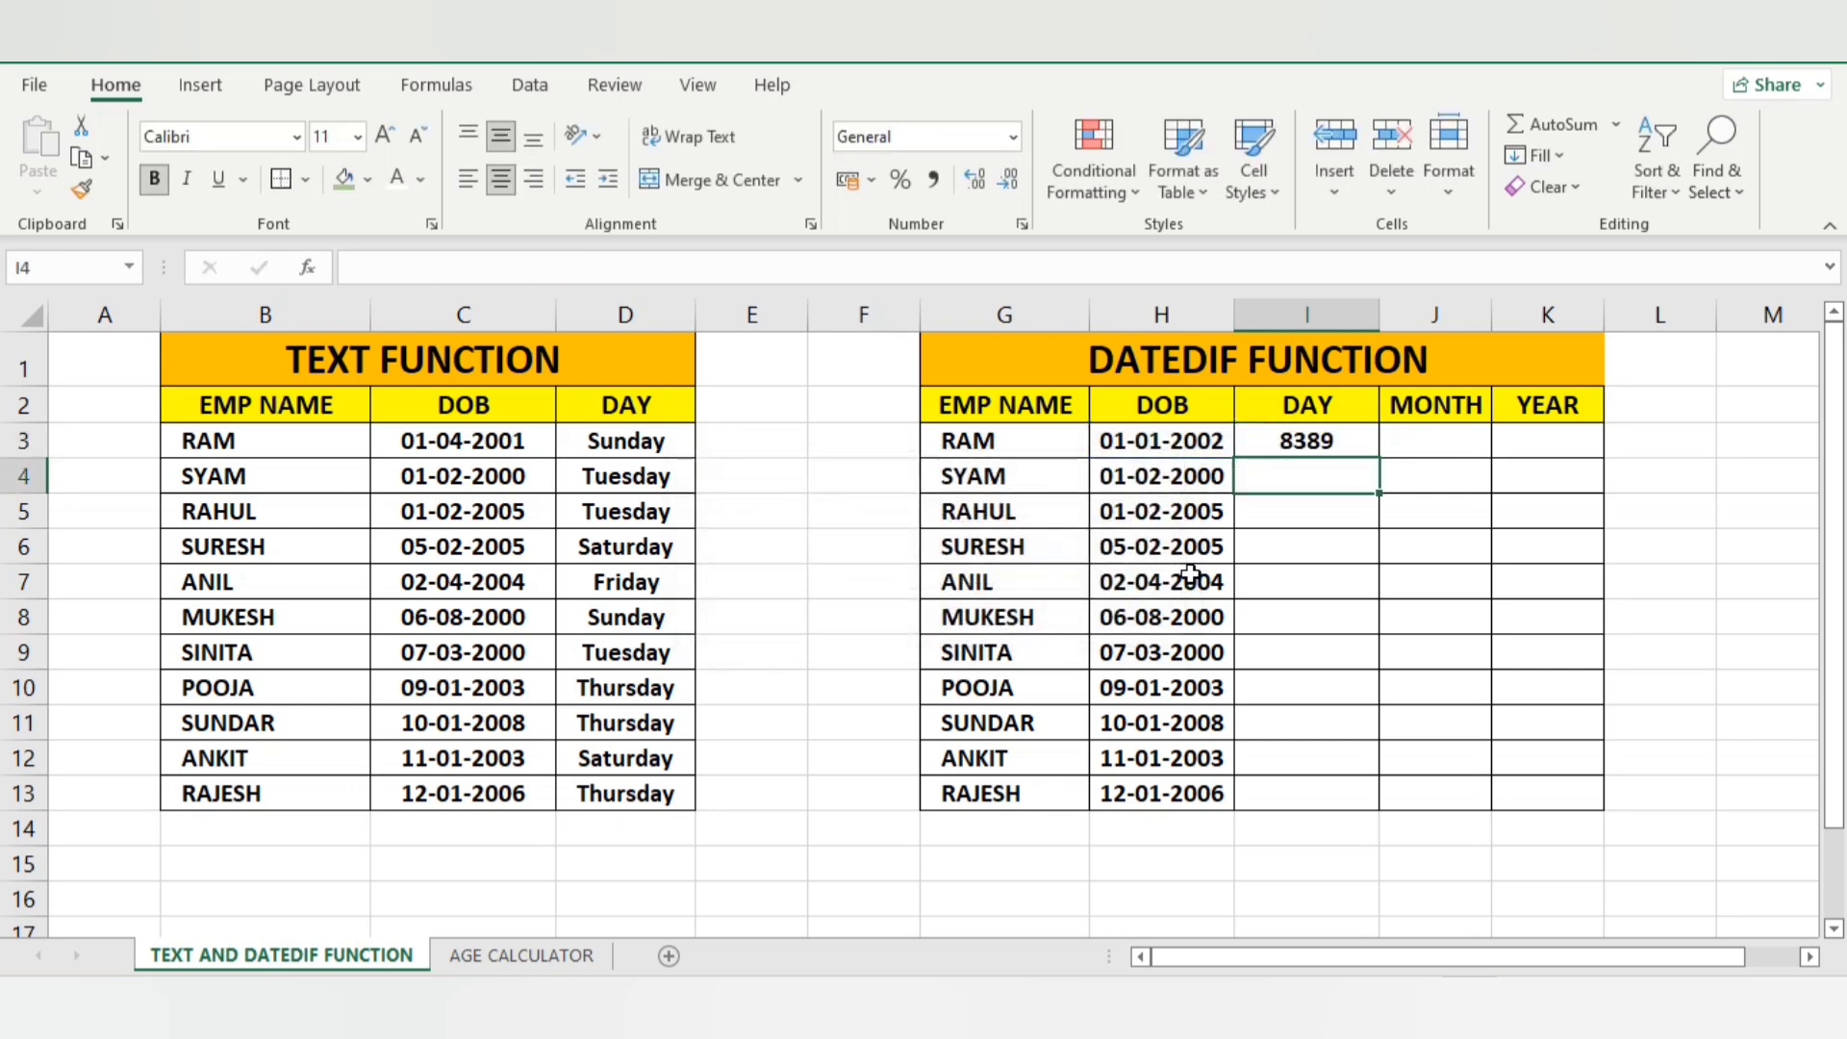
{"action": "left_click", "coordinate": [1142, 444]}
{"action": "left_click", "coordinate": [974, 448]}
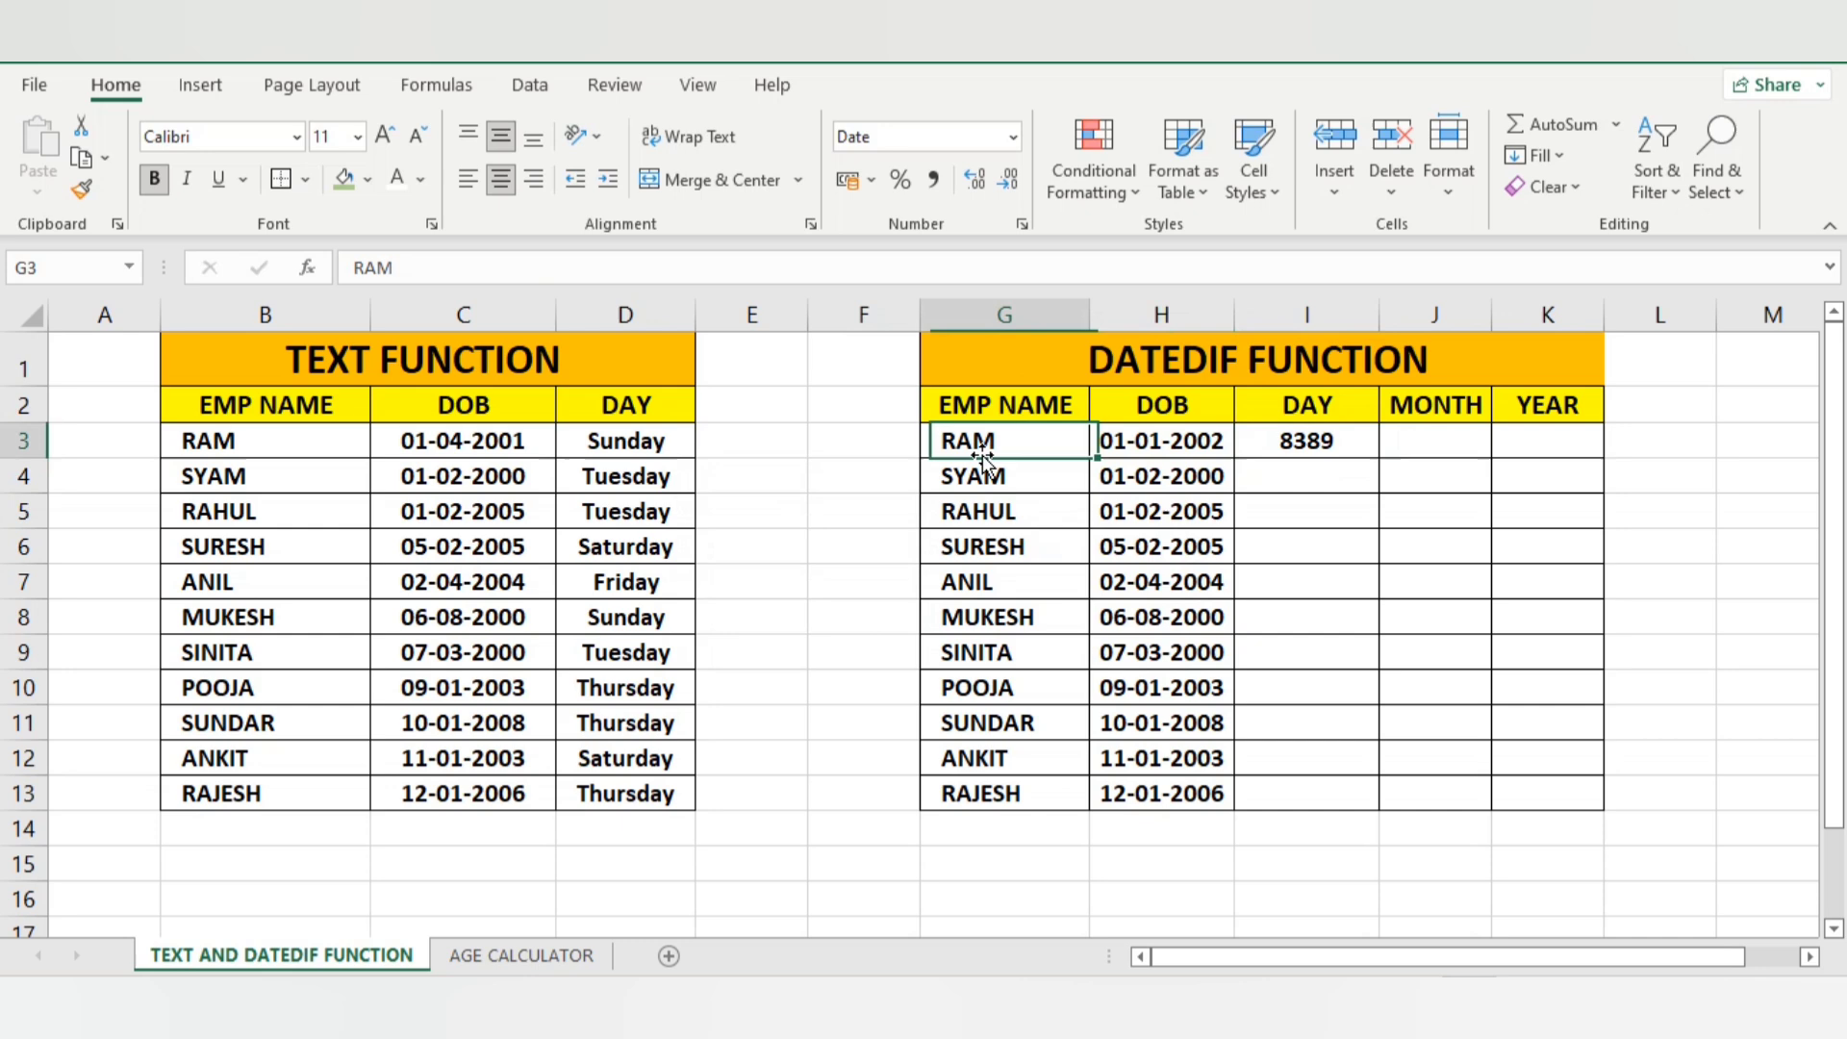
{"action": "left_click", "coordinate": [1152, 460]}
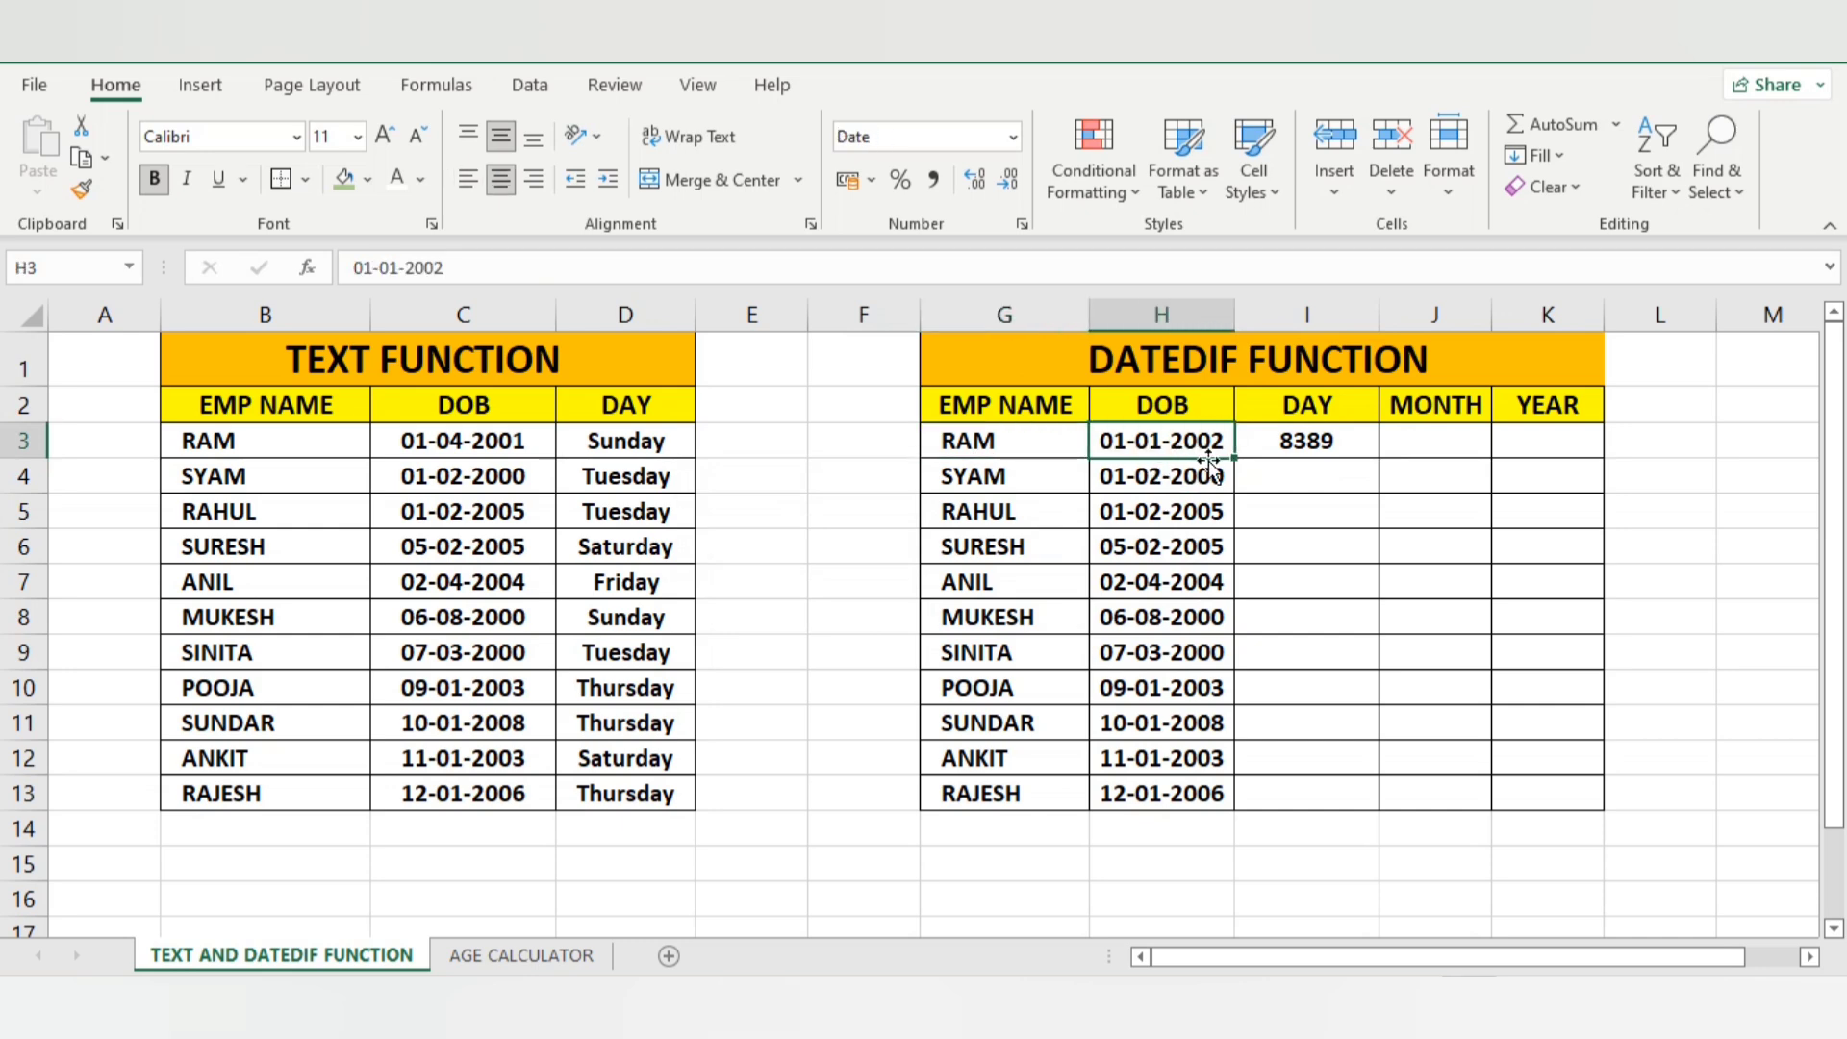
{"action": "left_click", "coordinate": [1305, 436]}
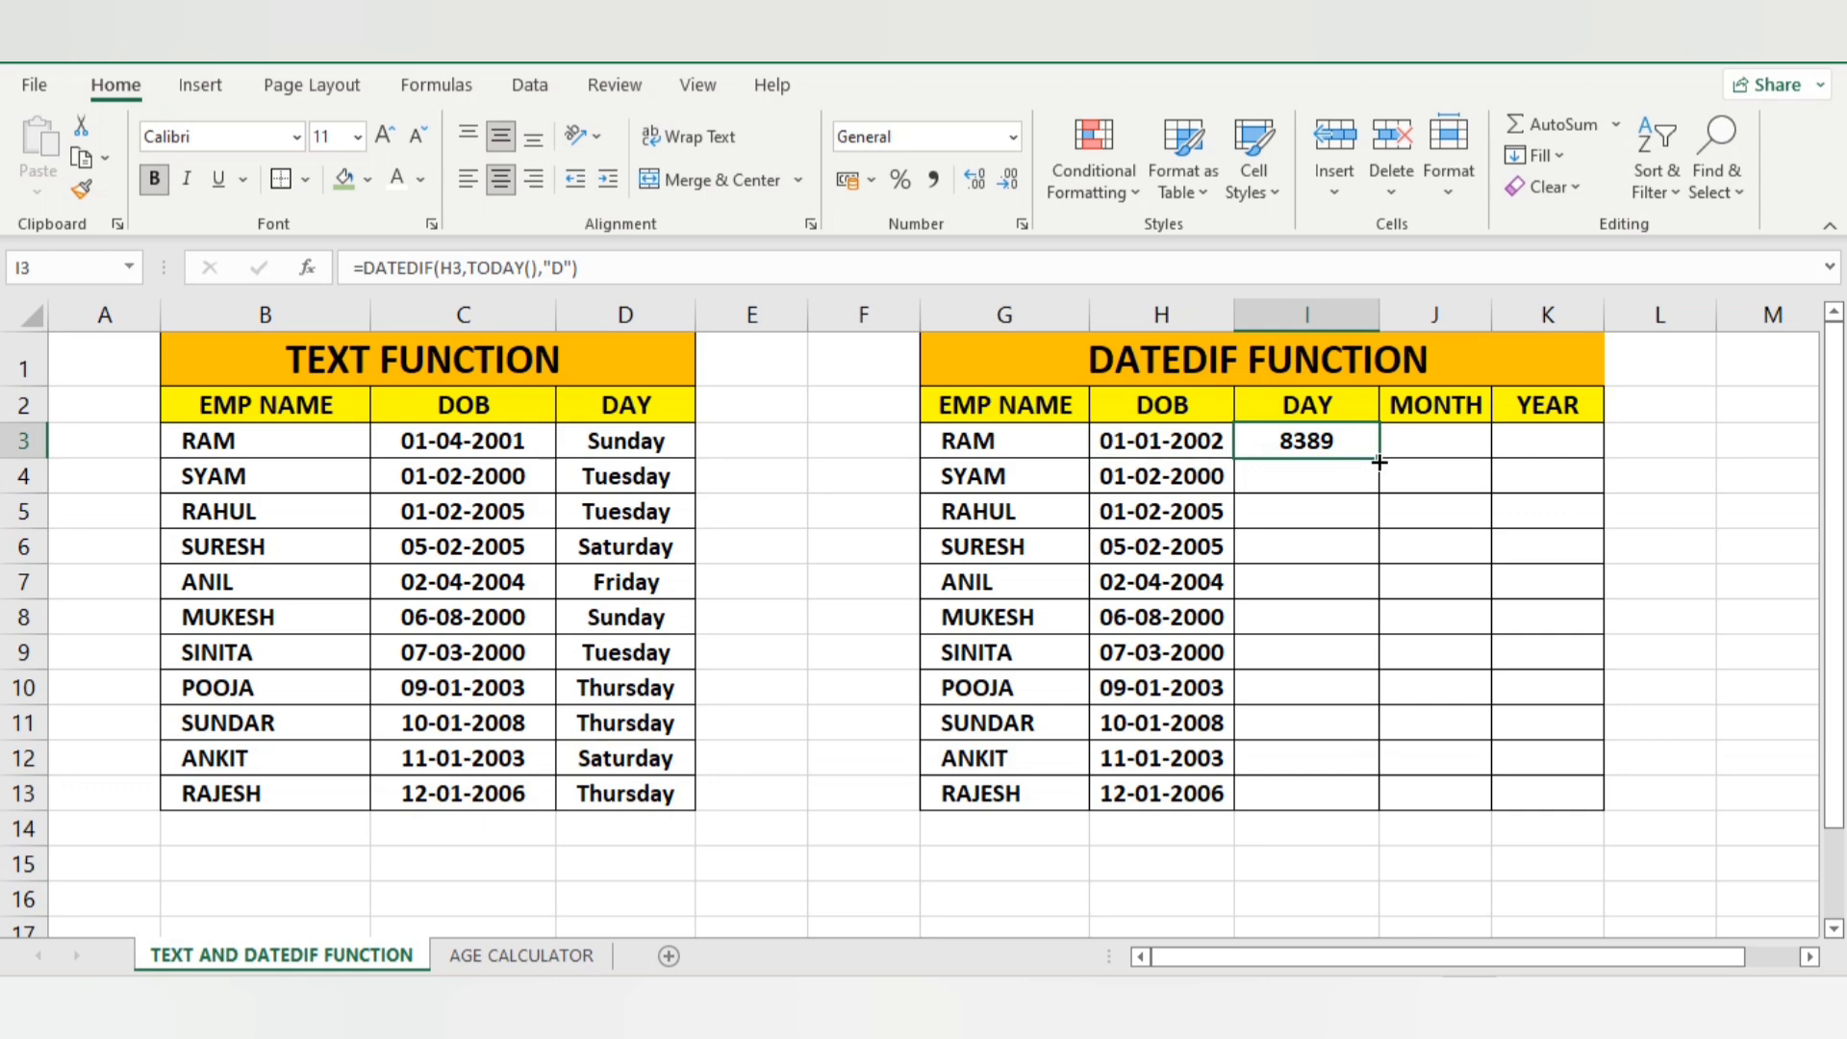
Enter =TODAY() in H16 below the table to show the current date used by the age formula
{"action": "left_click", "coordinate": [1152, 885]}
{"action": "type", "text": "="}
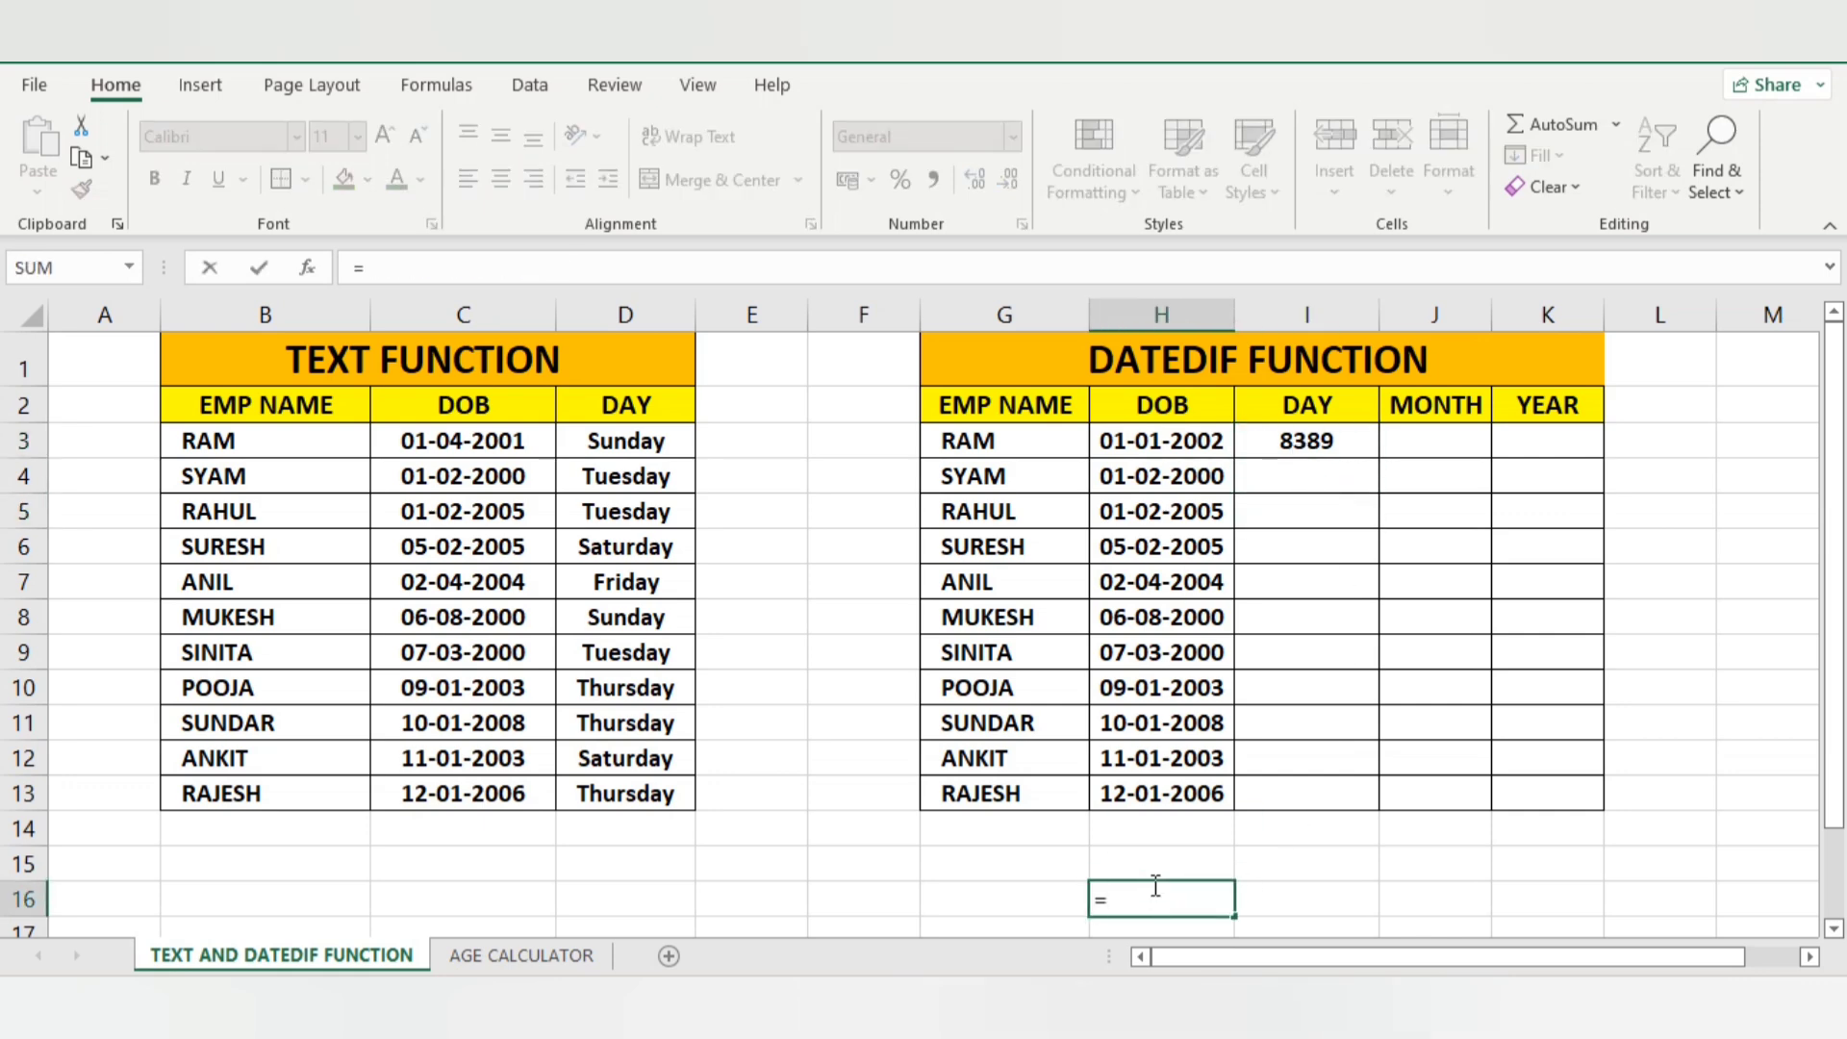
{"action": "type", "text": "TODAY("}
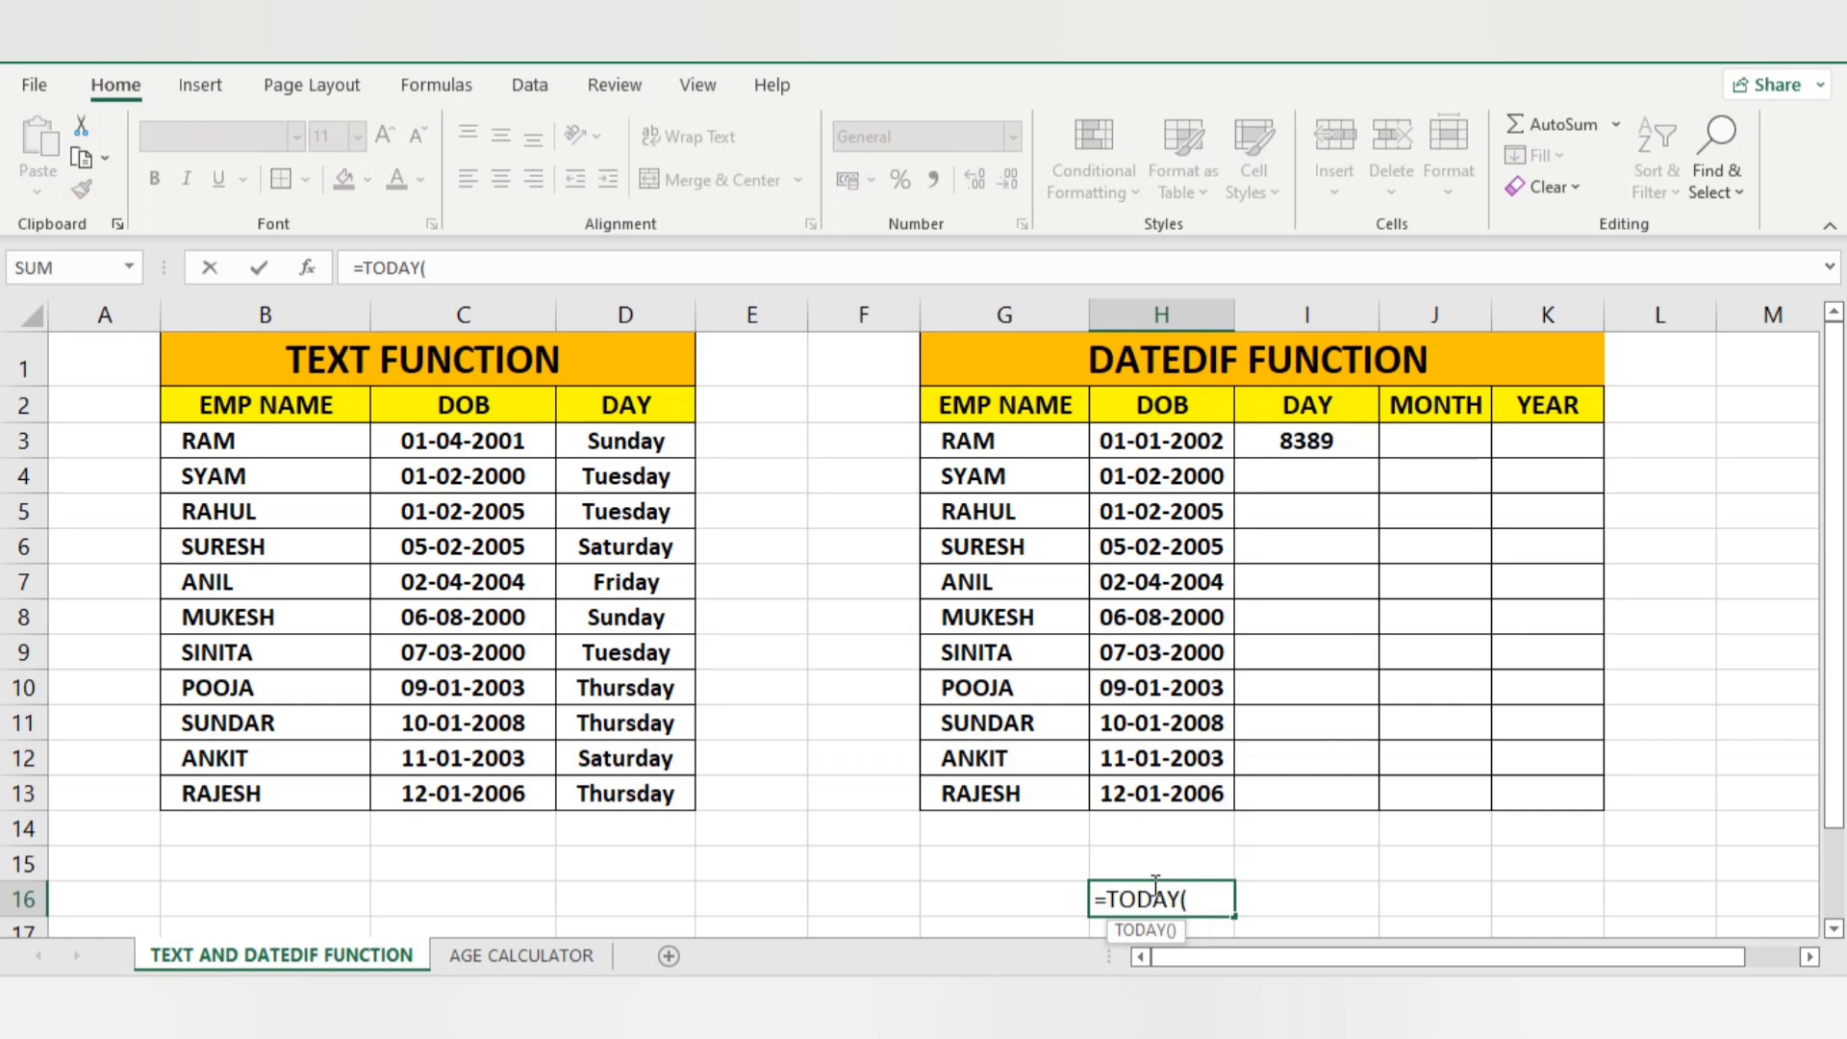
{"action": "type", "text": ")"}
{"action": "key", "text": "Return"}
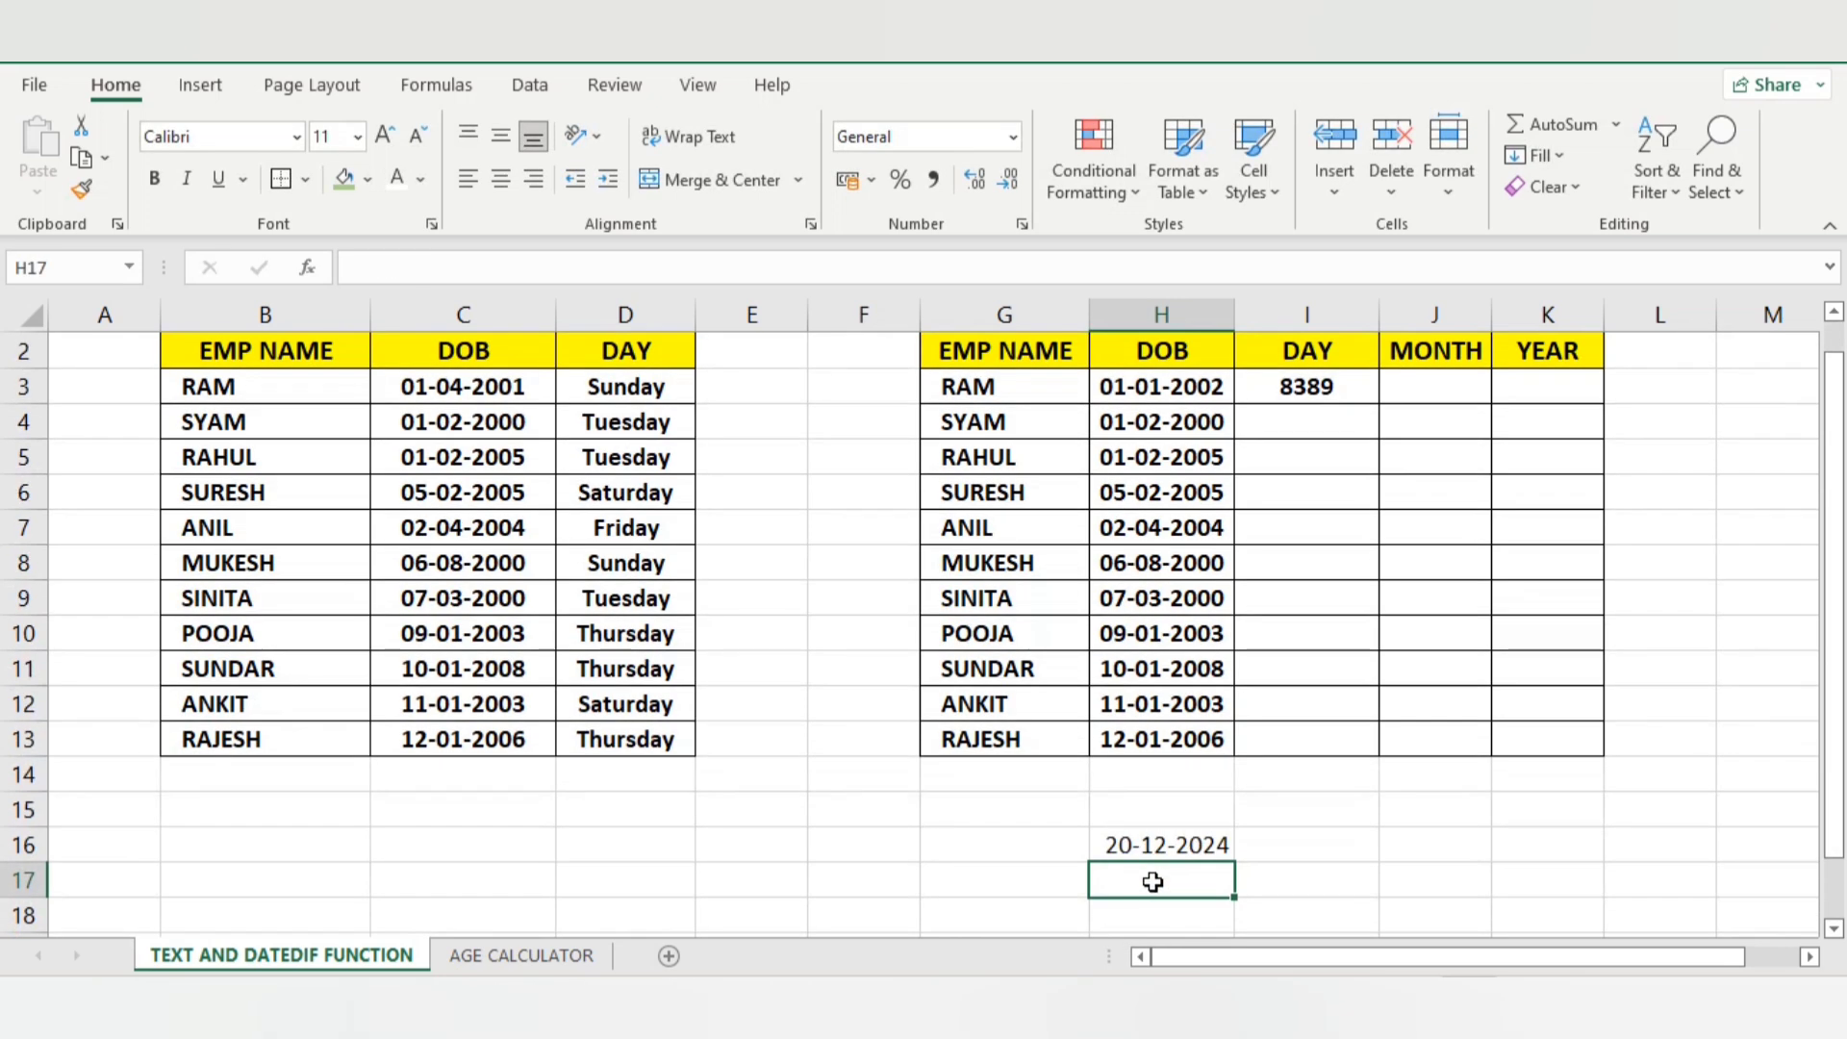
{"action": "left_click", "coordinate": [1137, 847]}
{"action": "scroll", "coordinate": [1188, 886], "scroll_direction": "up", "scroll_amount": 1}
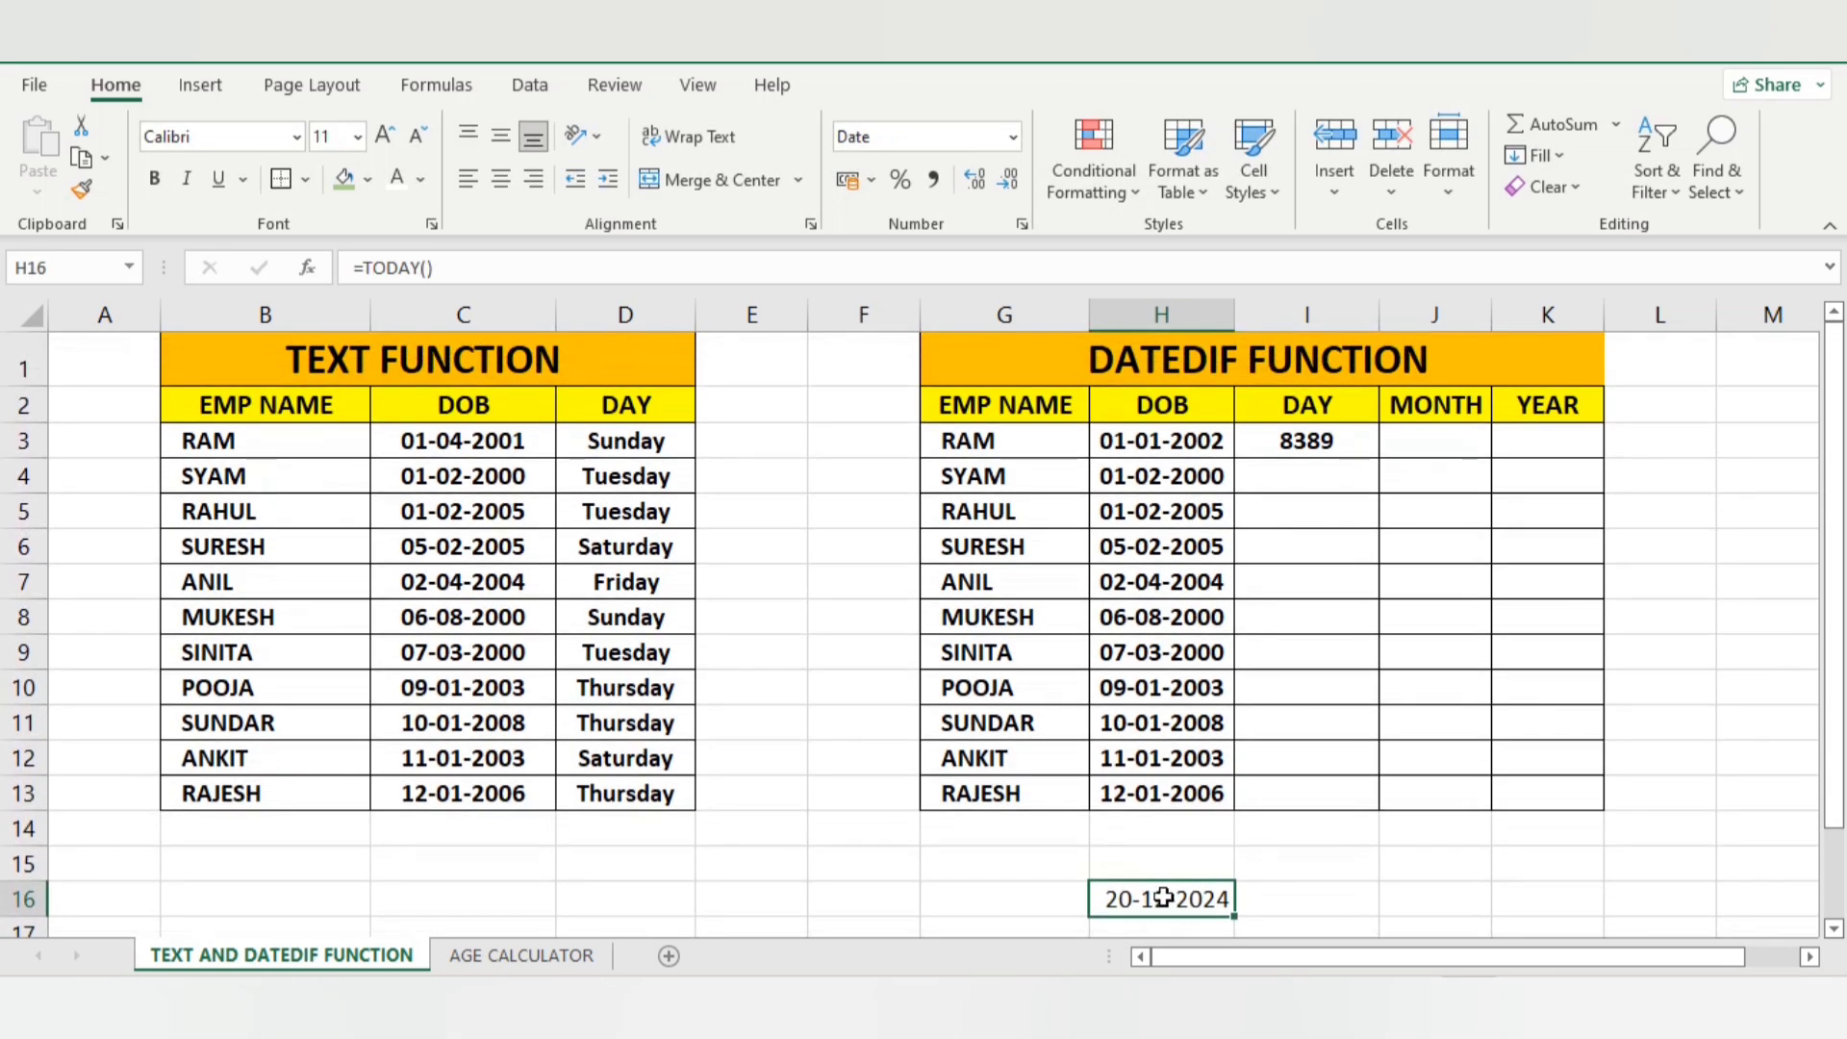
{"action": "left_click", "coordinate": [1308, 478]}
{"action": "left_click", "coordinate": [1302, 438]}
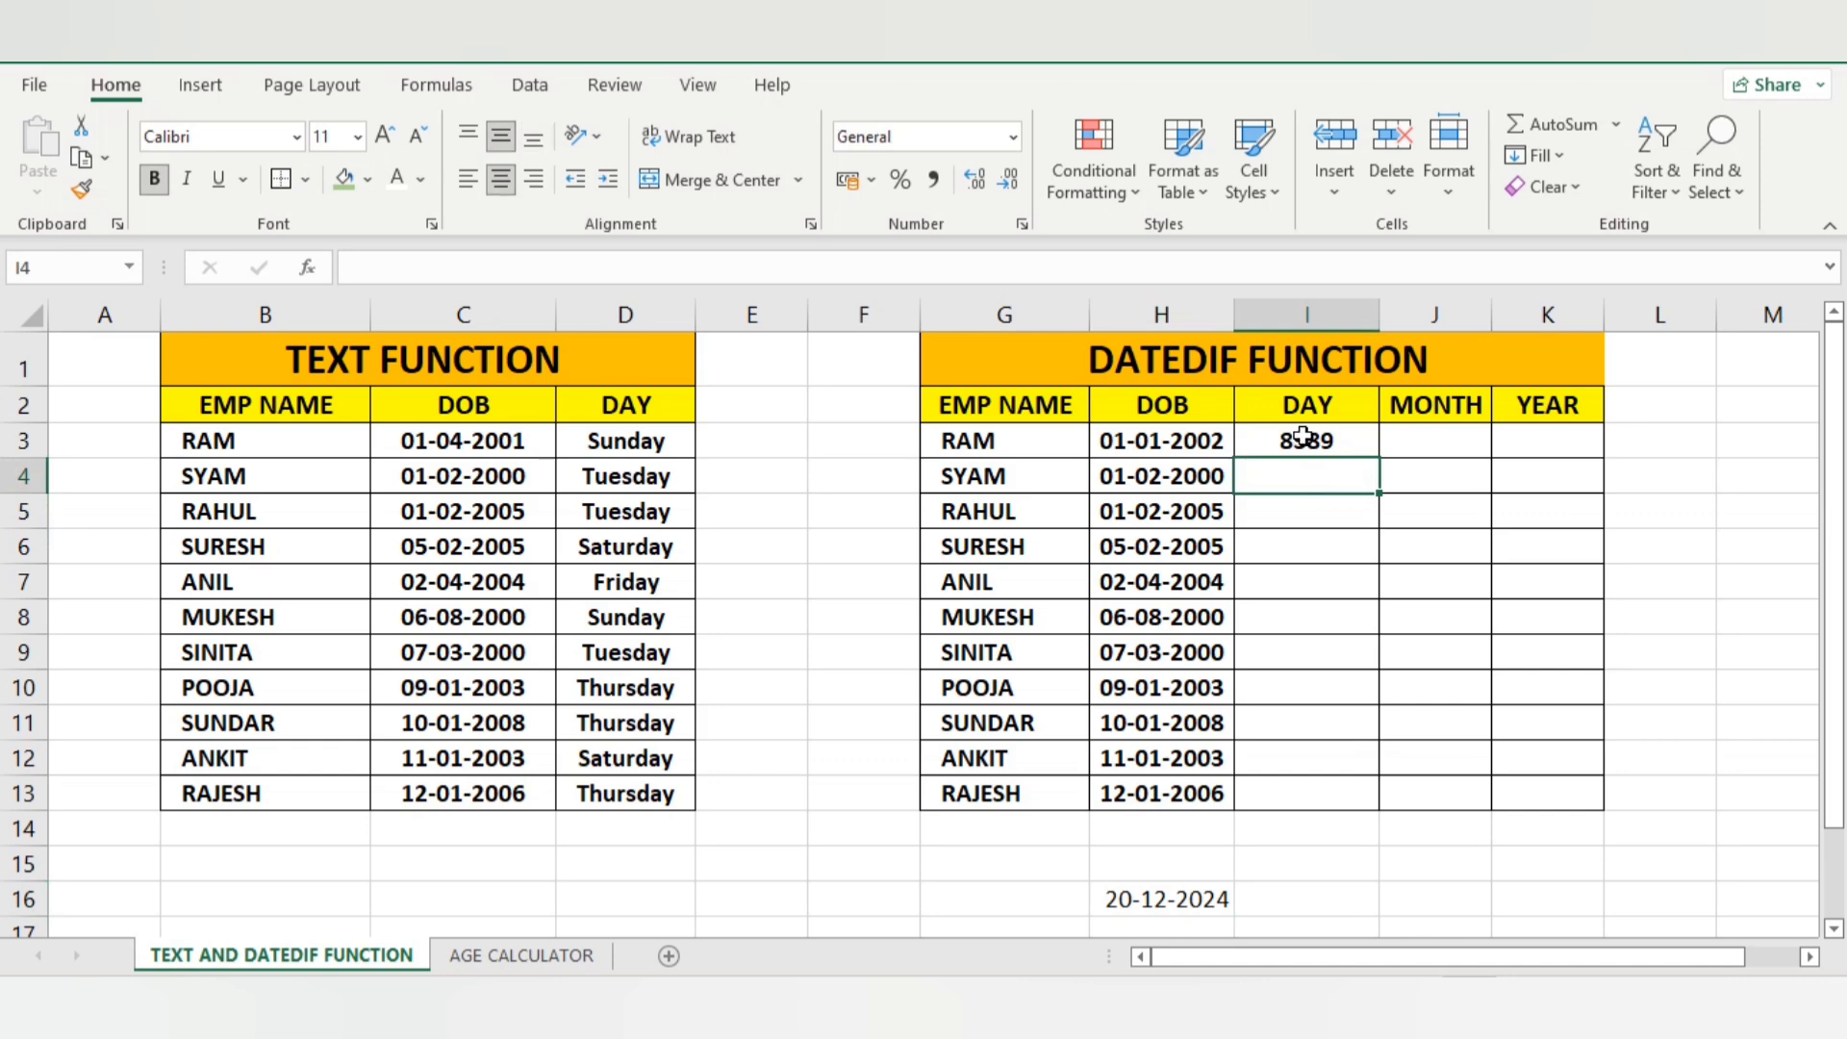
Calculate the first employee's age in months in J3 with =DATEDIF(H3,TODAY(),"M")
{"action": "left_click", "coordinate": [1432, 442]}
{"action": "type", "text": "="}
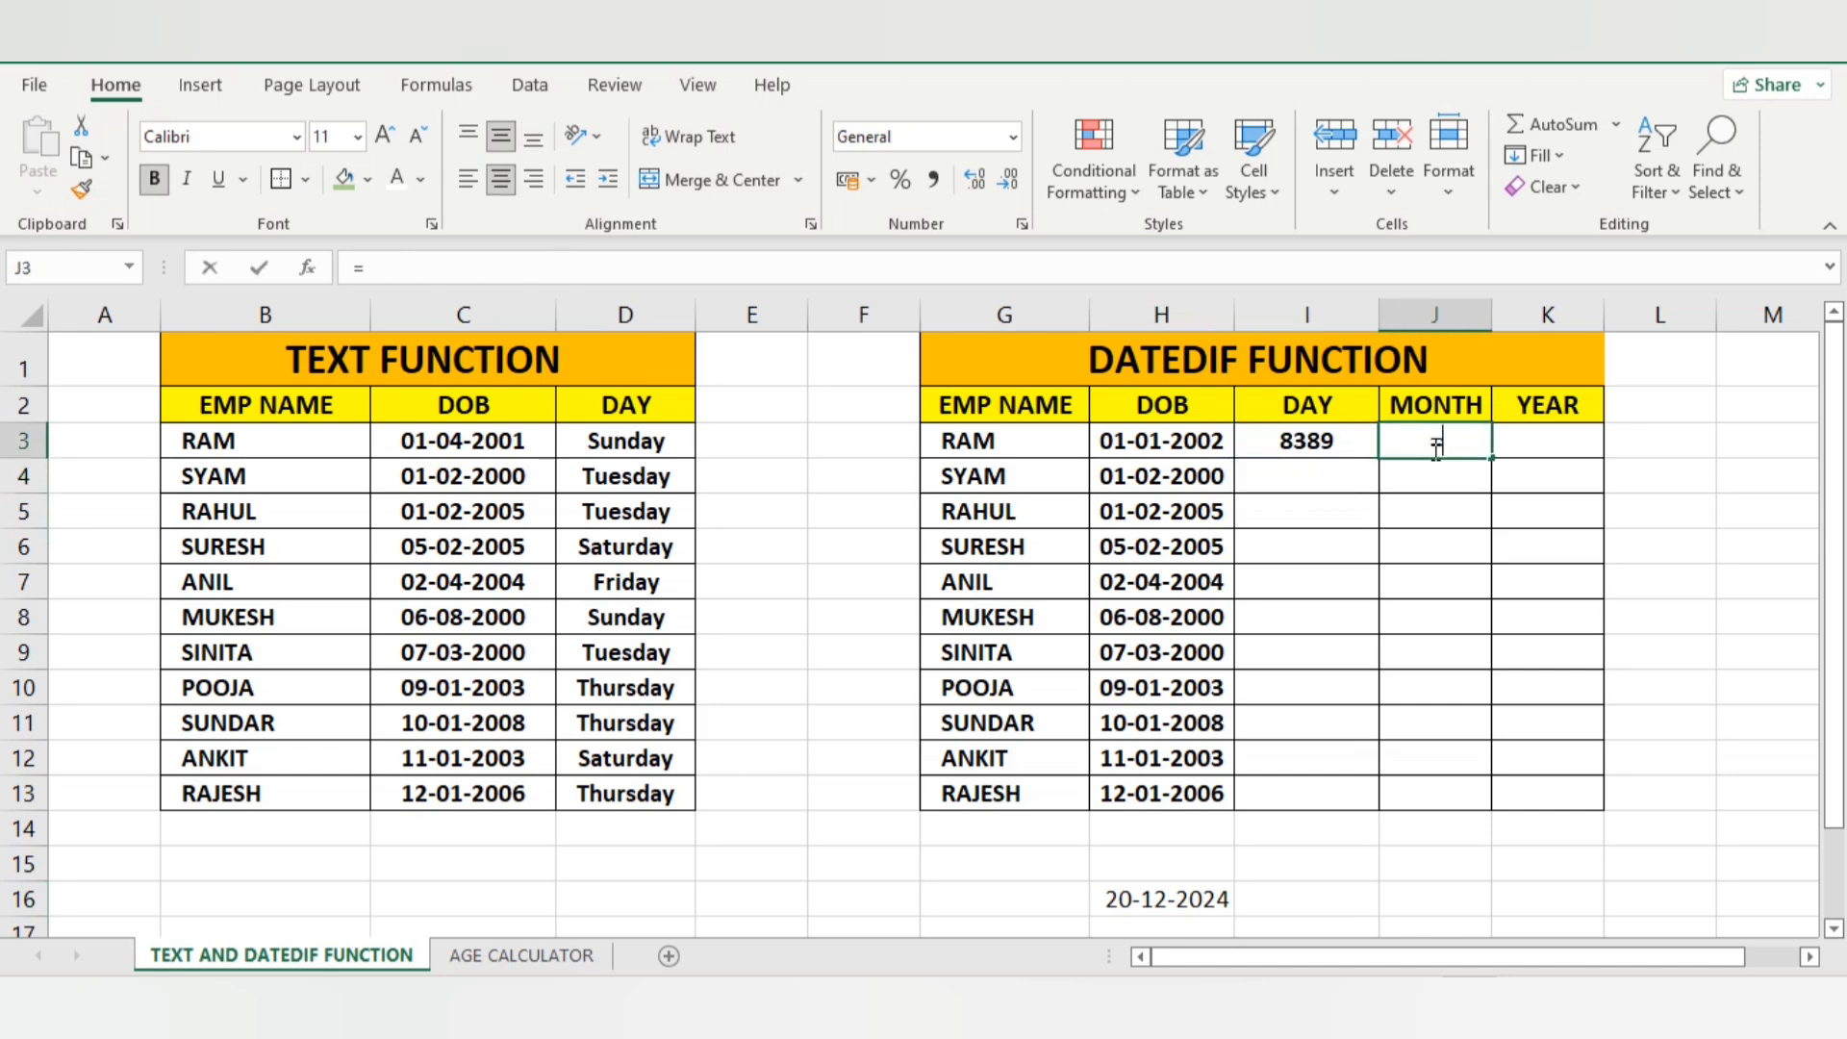
{"action": "type", "text": "DATE"}
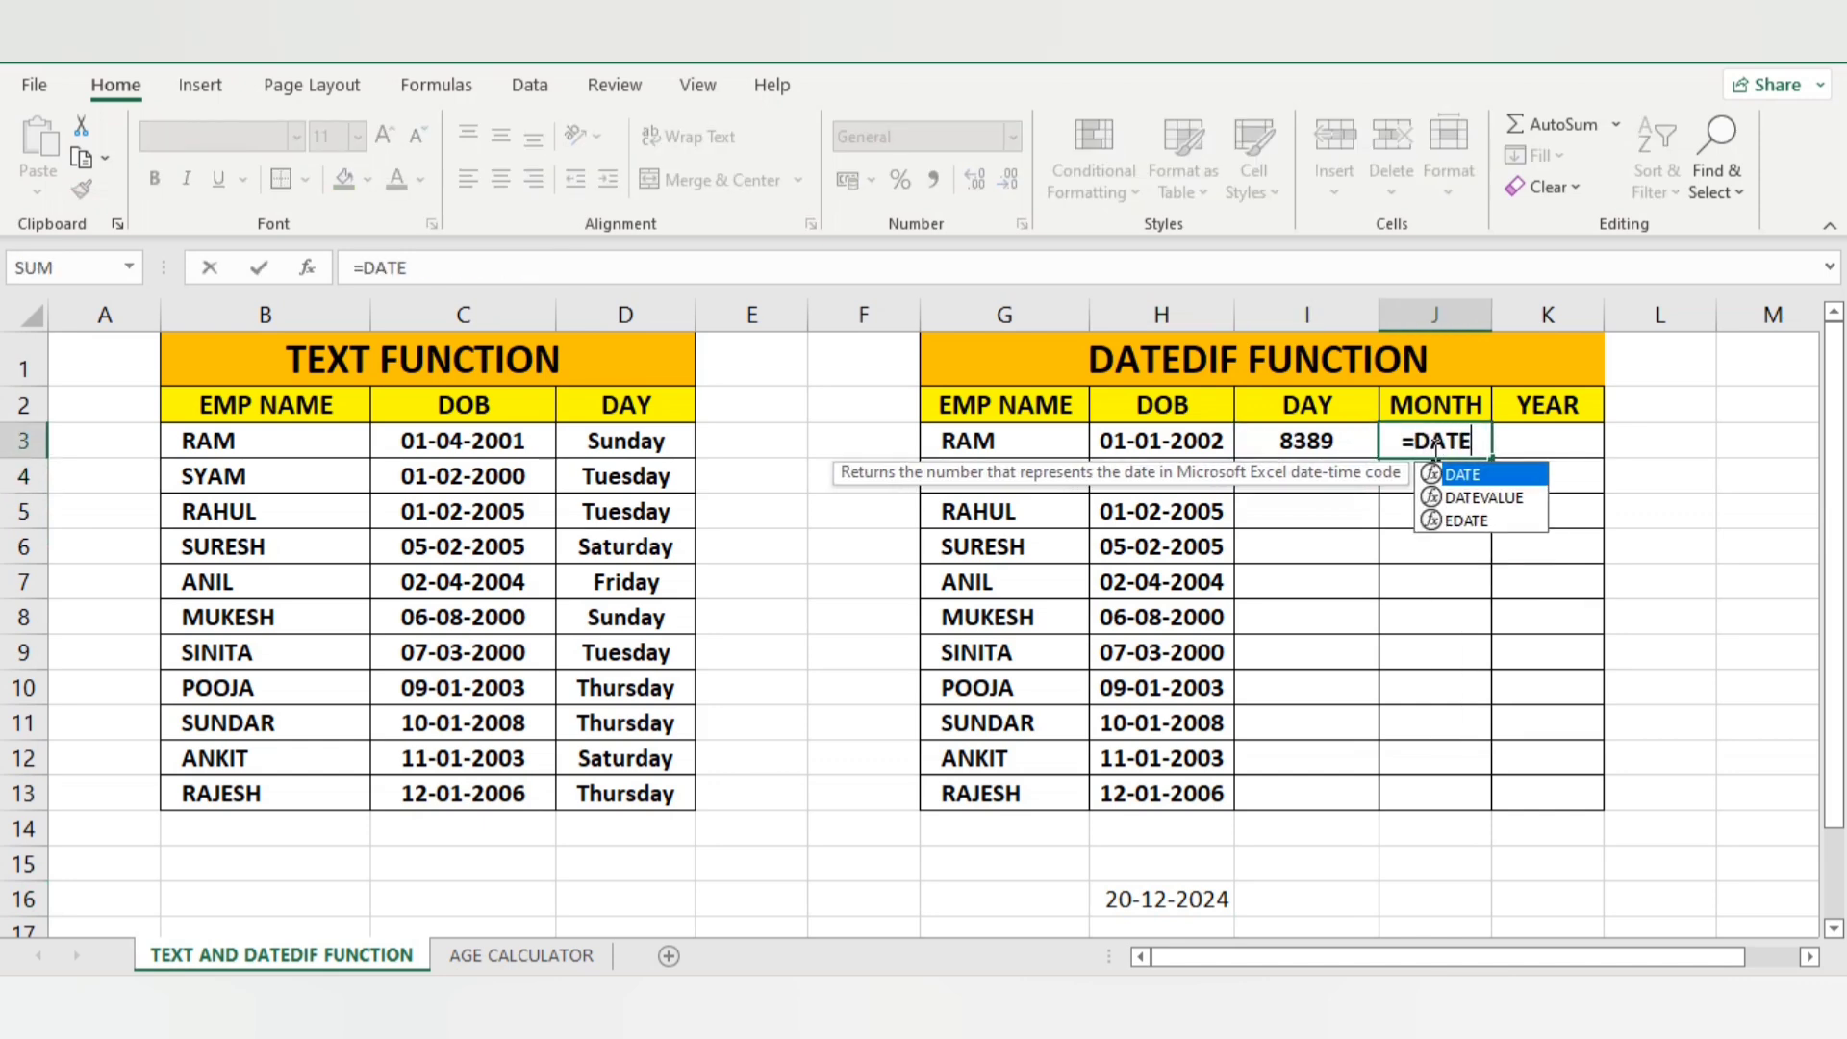
{"action": "type", "text": "DIF("}
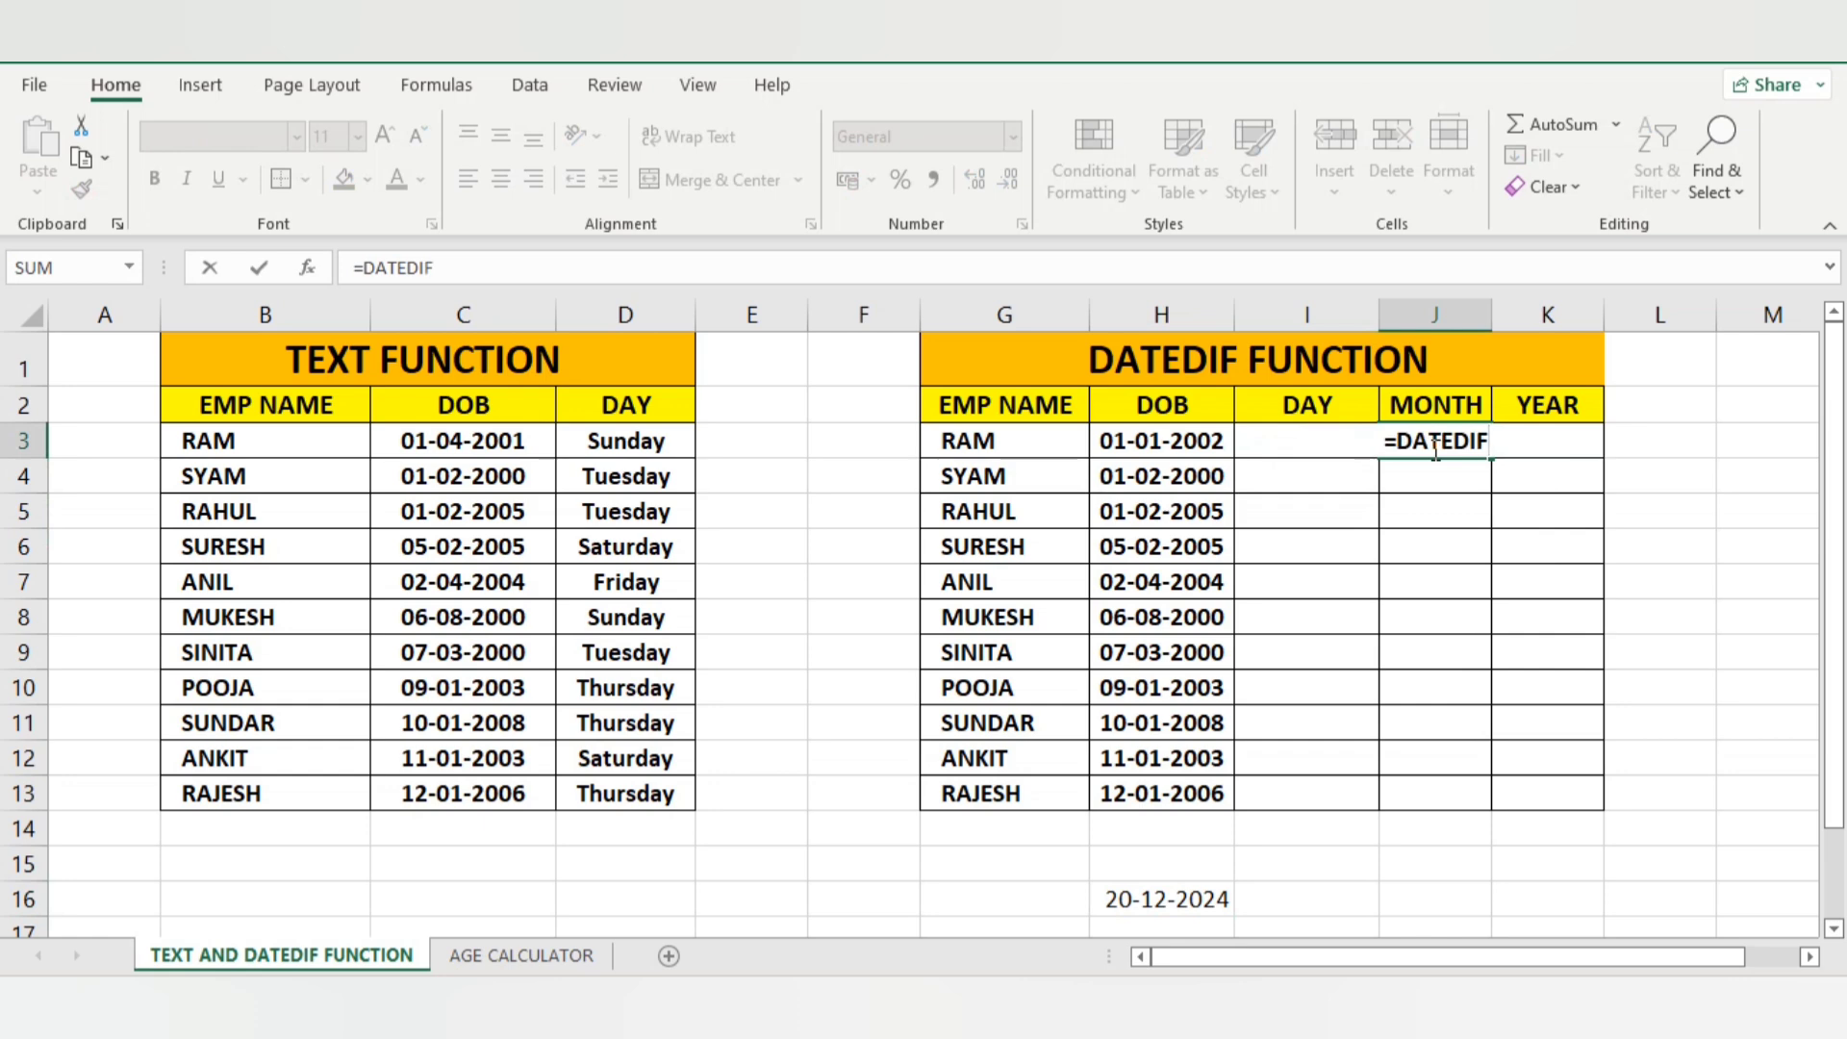
{"action": "left_click", "coordinate": [1138, 436]}
{"action": "type", "text": ","}
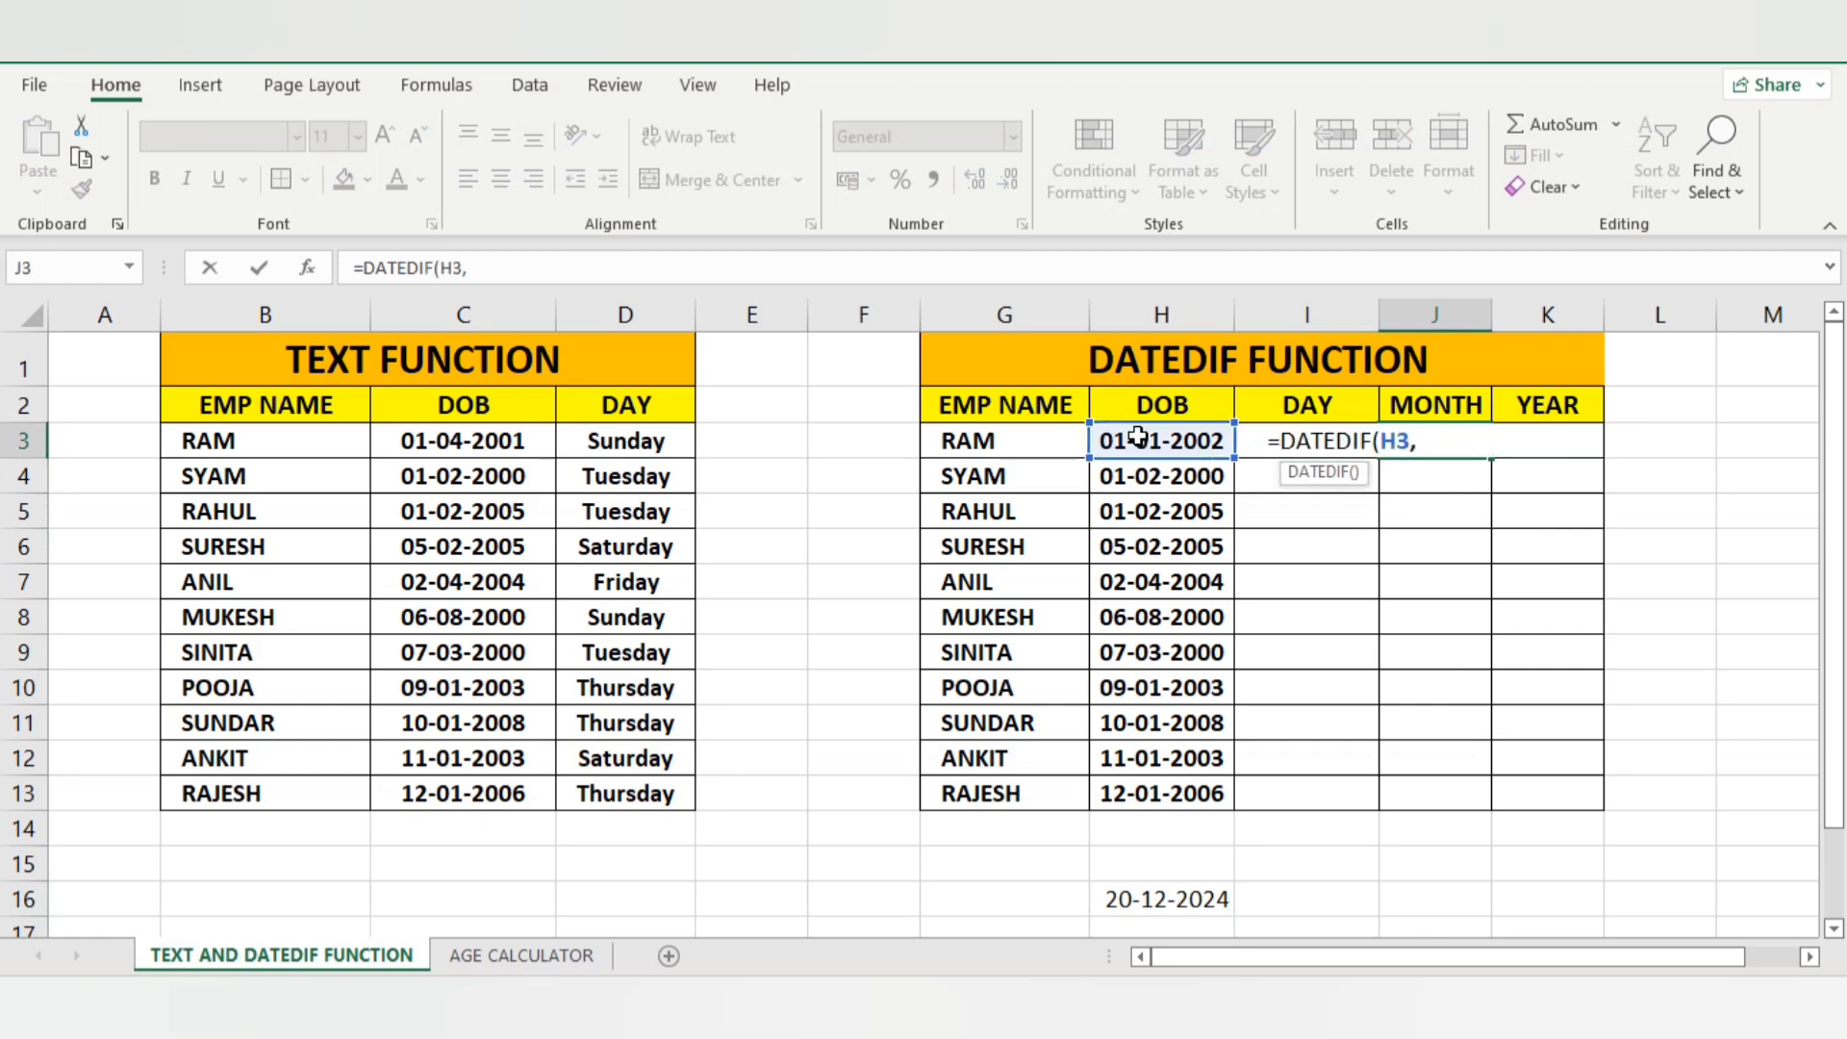
{"action": "type", "text": "TODAY()"}
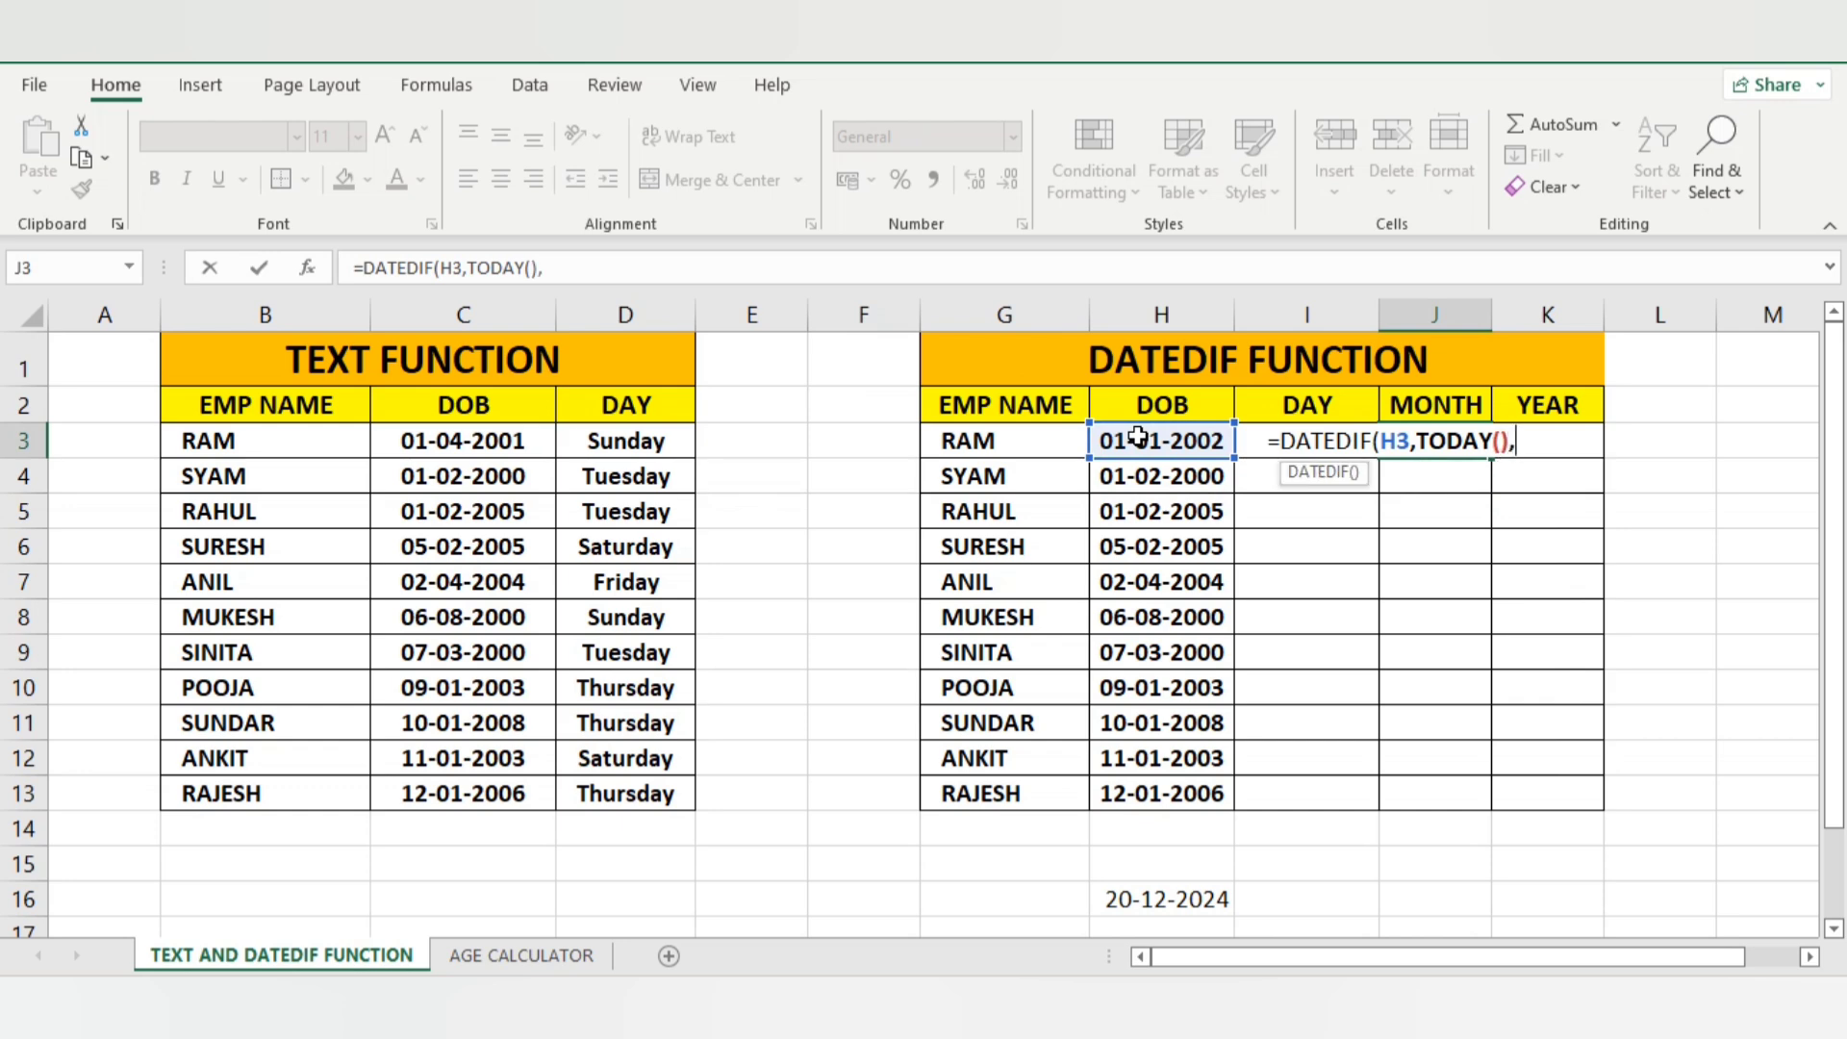
{"action": "type", "text": ",\"M\""}
{"action": "key", "text": "Return"}
{"action": "key", "text": "Return"}
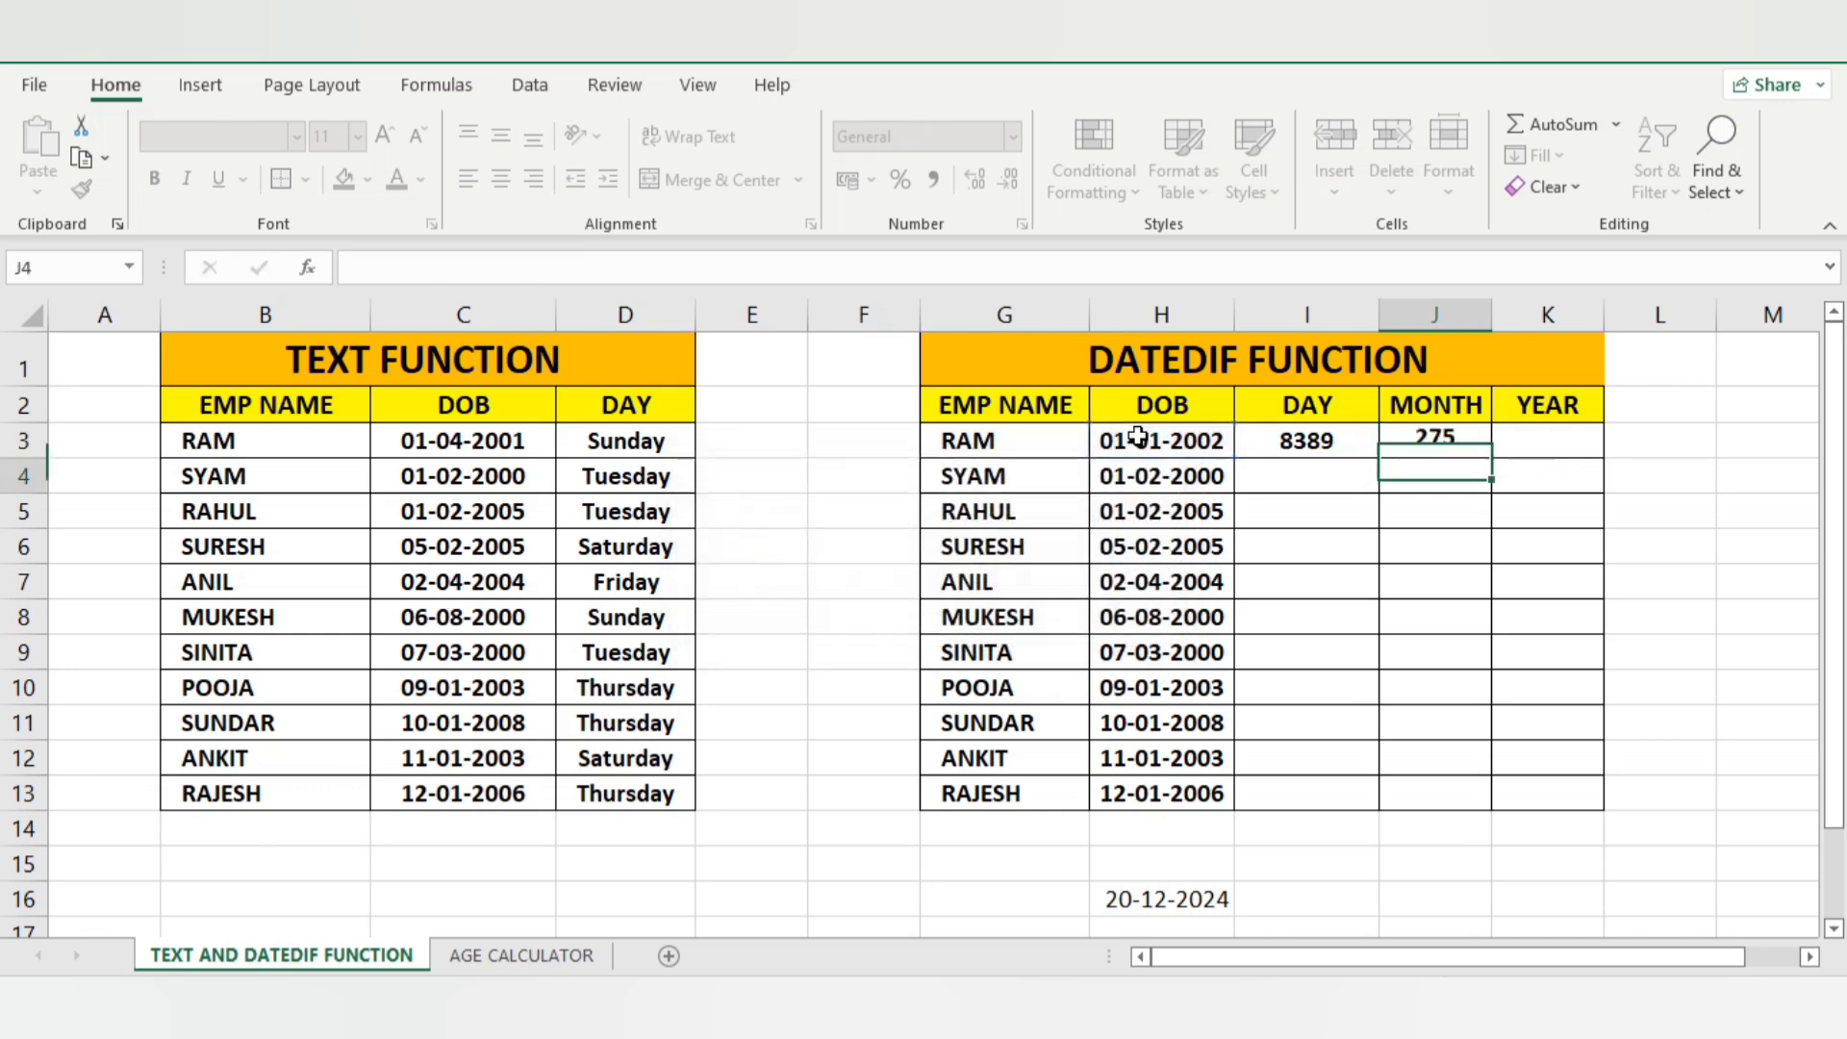
{"action": "left_click", "coordinate": [1418, 443]}
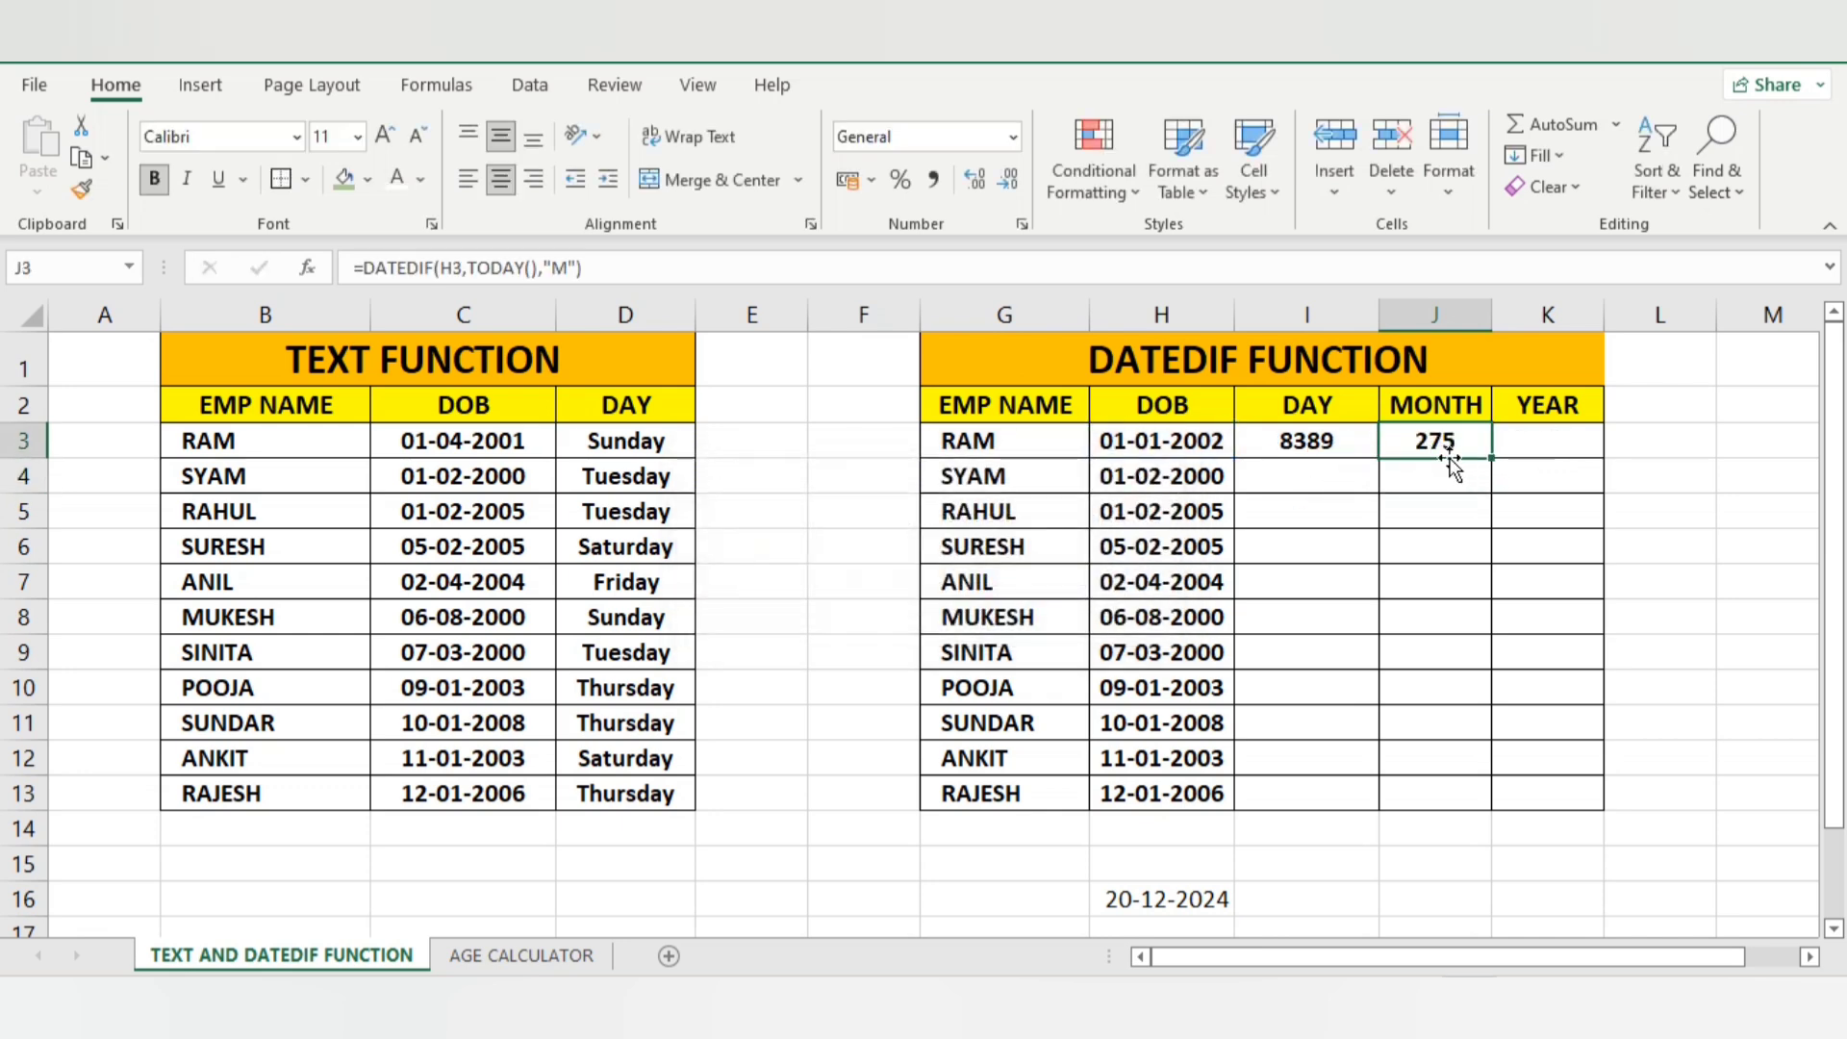
Calculate the first employee's age in years in K3 with =DATEDIF(H3,TODAY(),"Y") and review the three age results
{"action": "left_click", "coordinate": [1521, 449]}
{"action": "type", "text": "="}
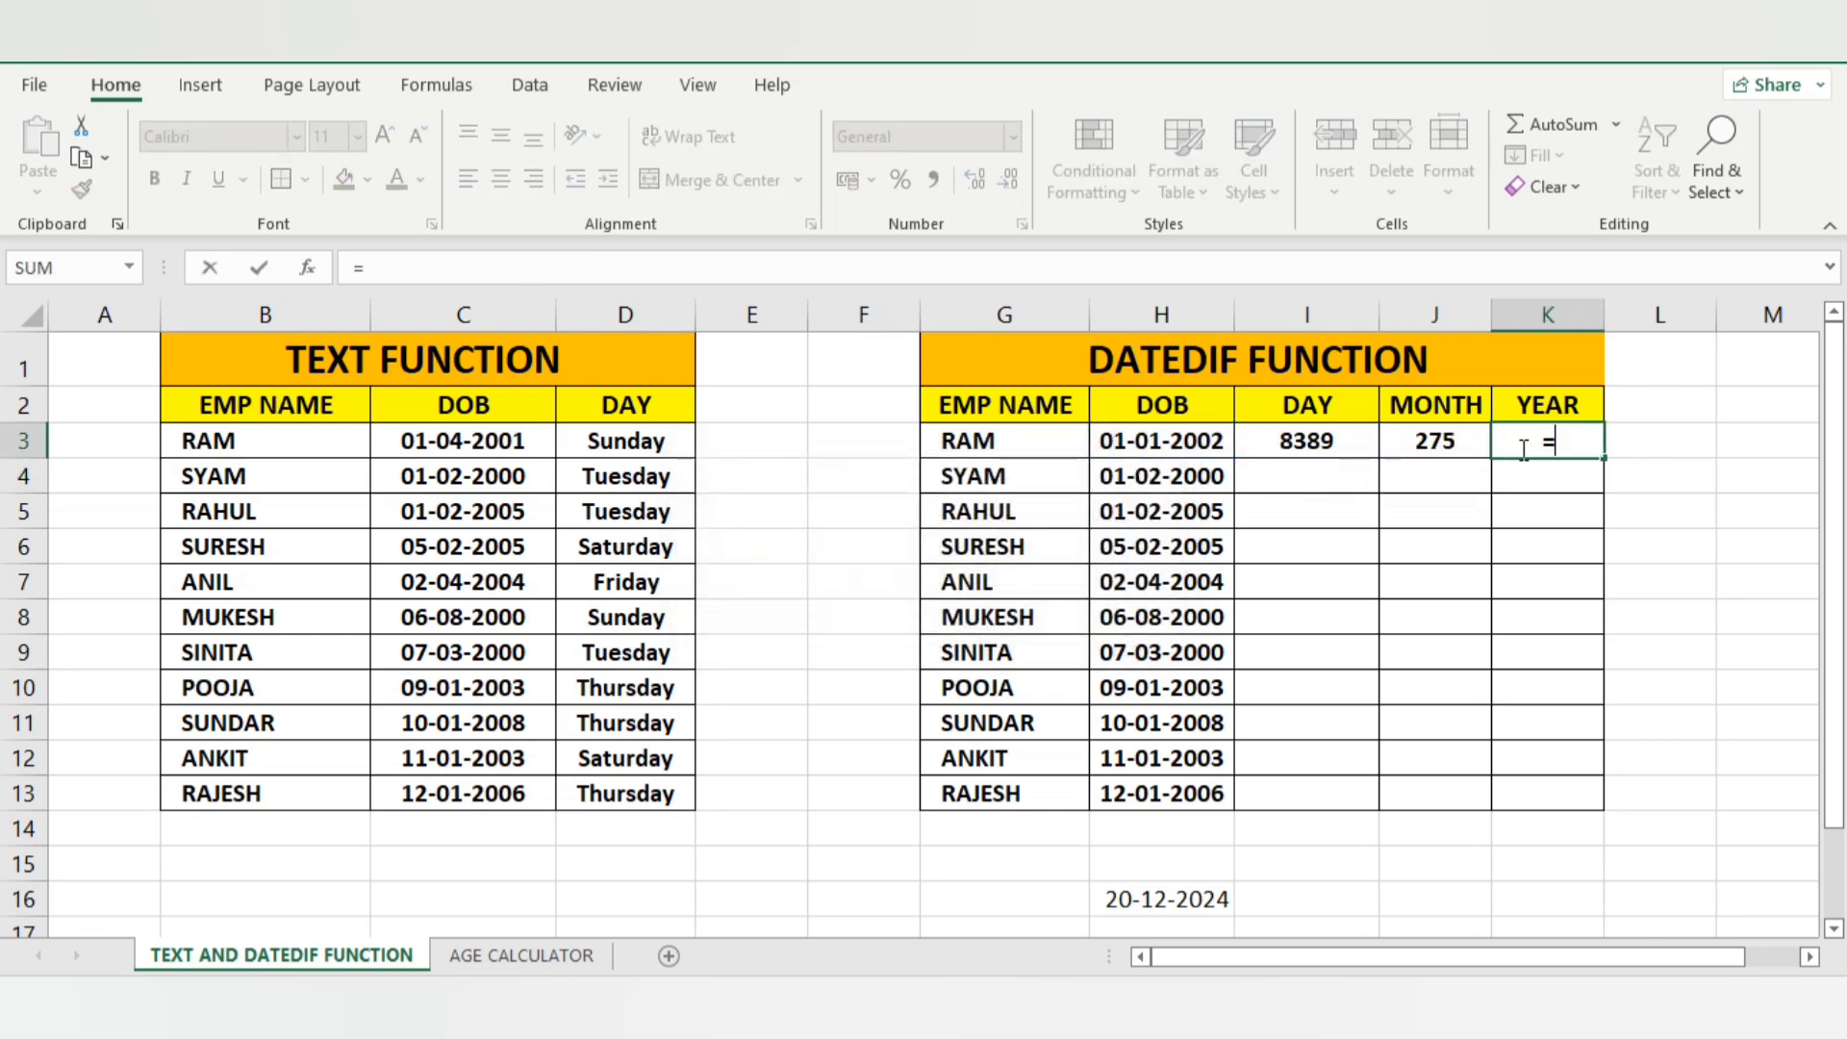
{"action": "type", "text": "DATE"}
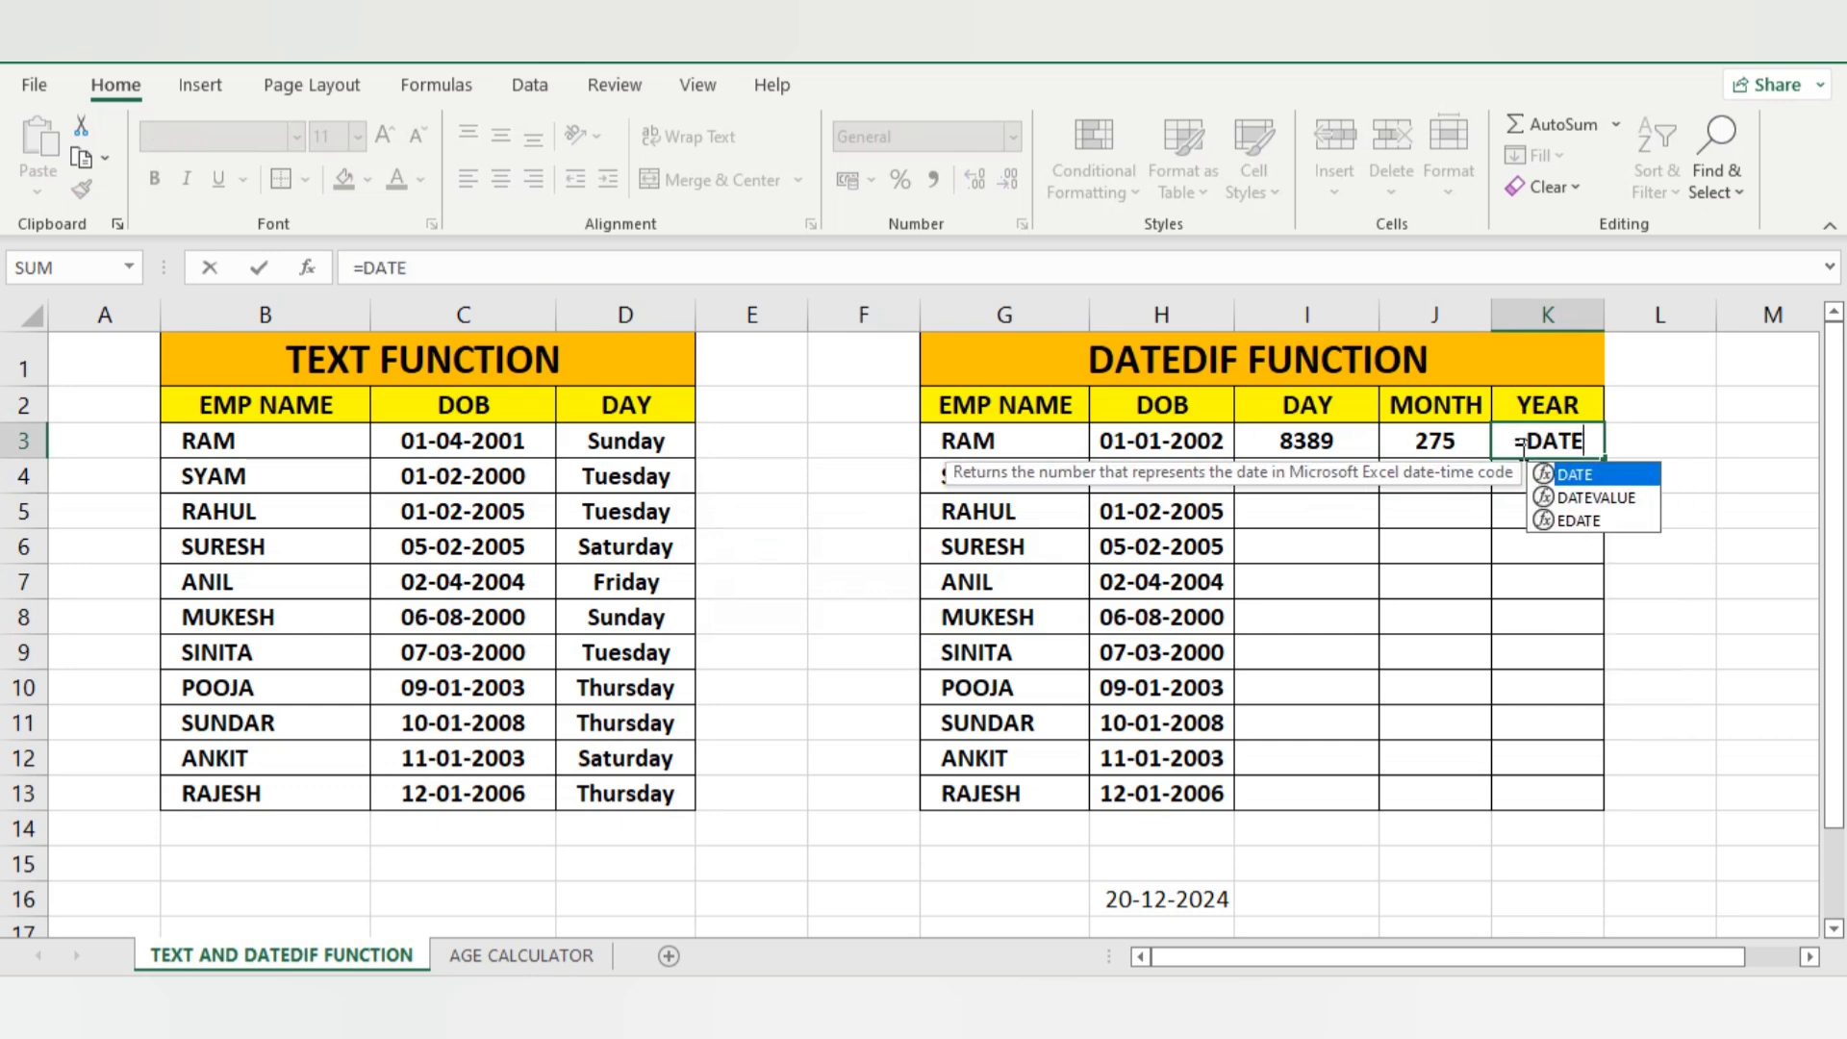
{"action": "type", "text": "DIF("}
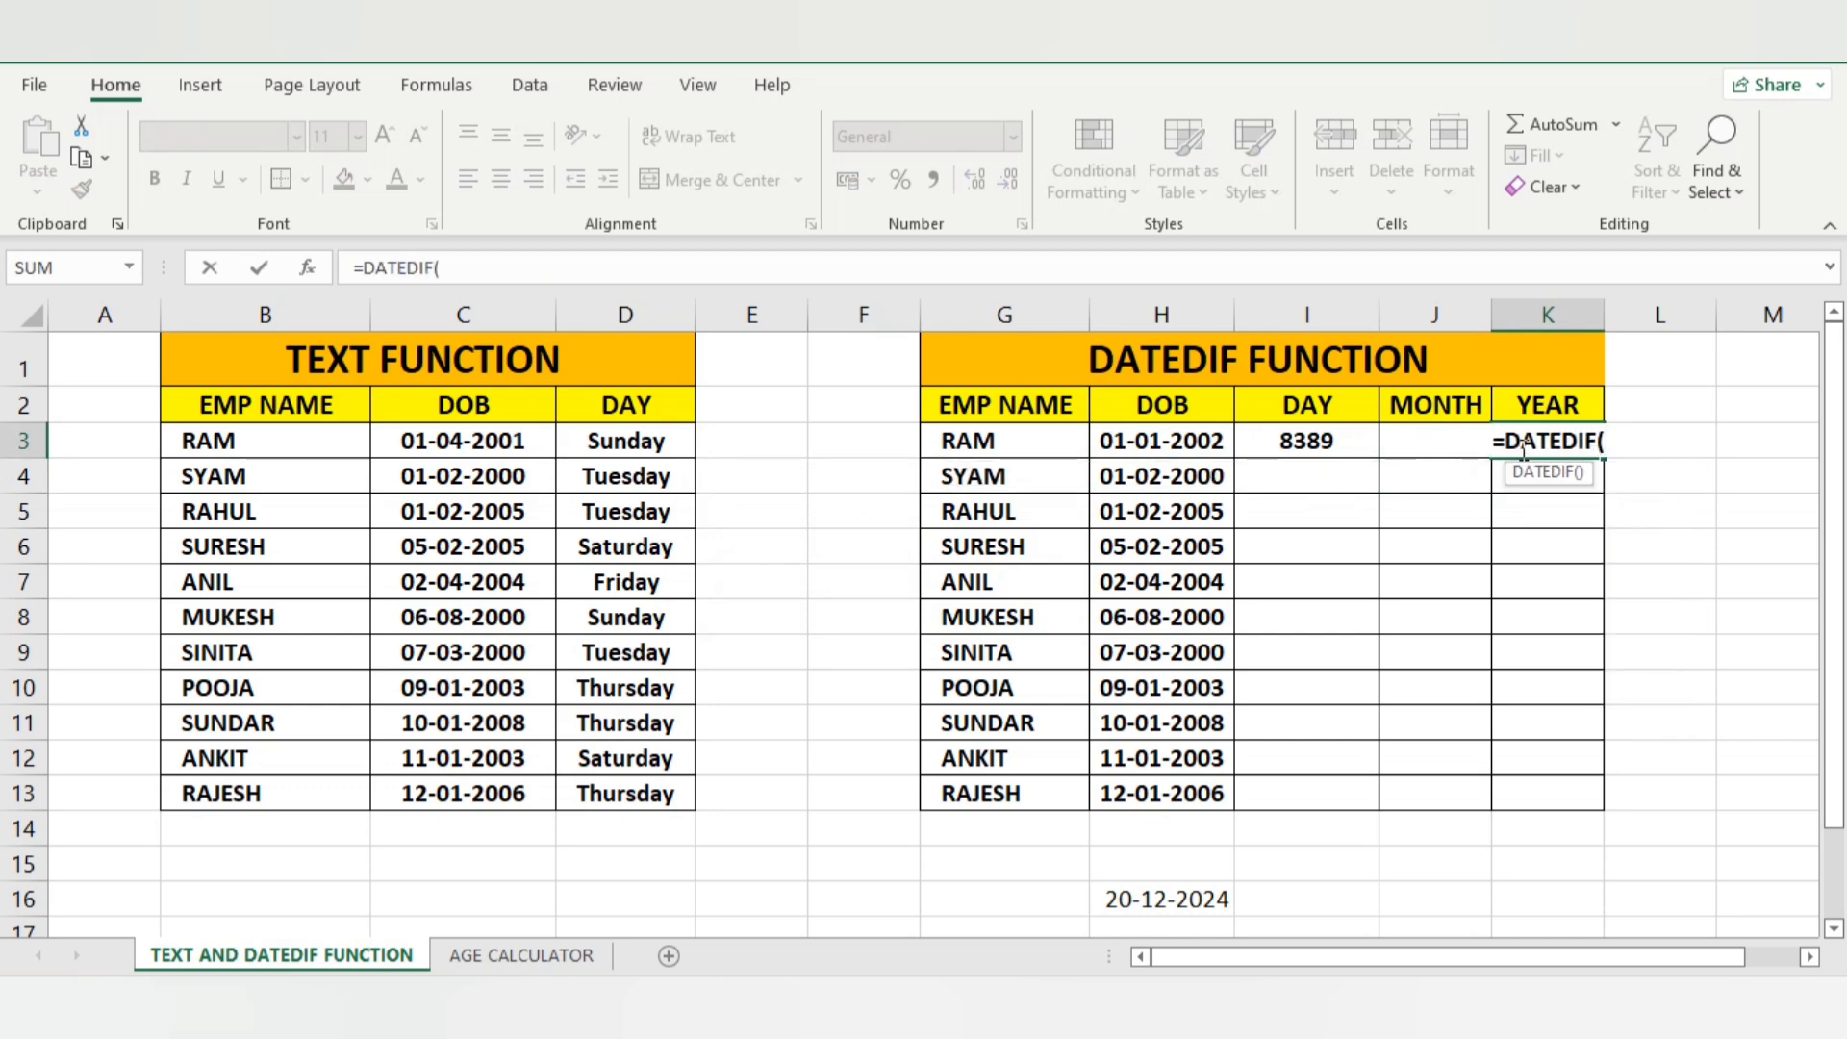
{"action": "left_click", "coordinate": [1167, 443]}
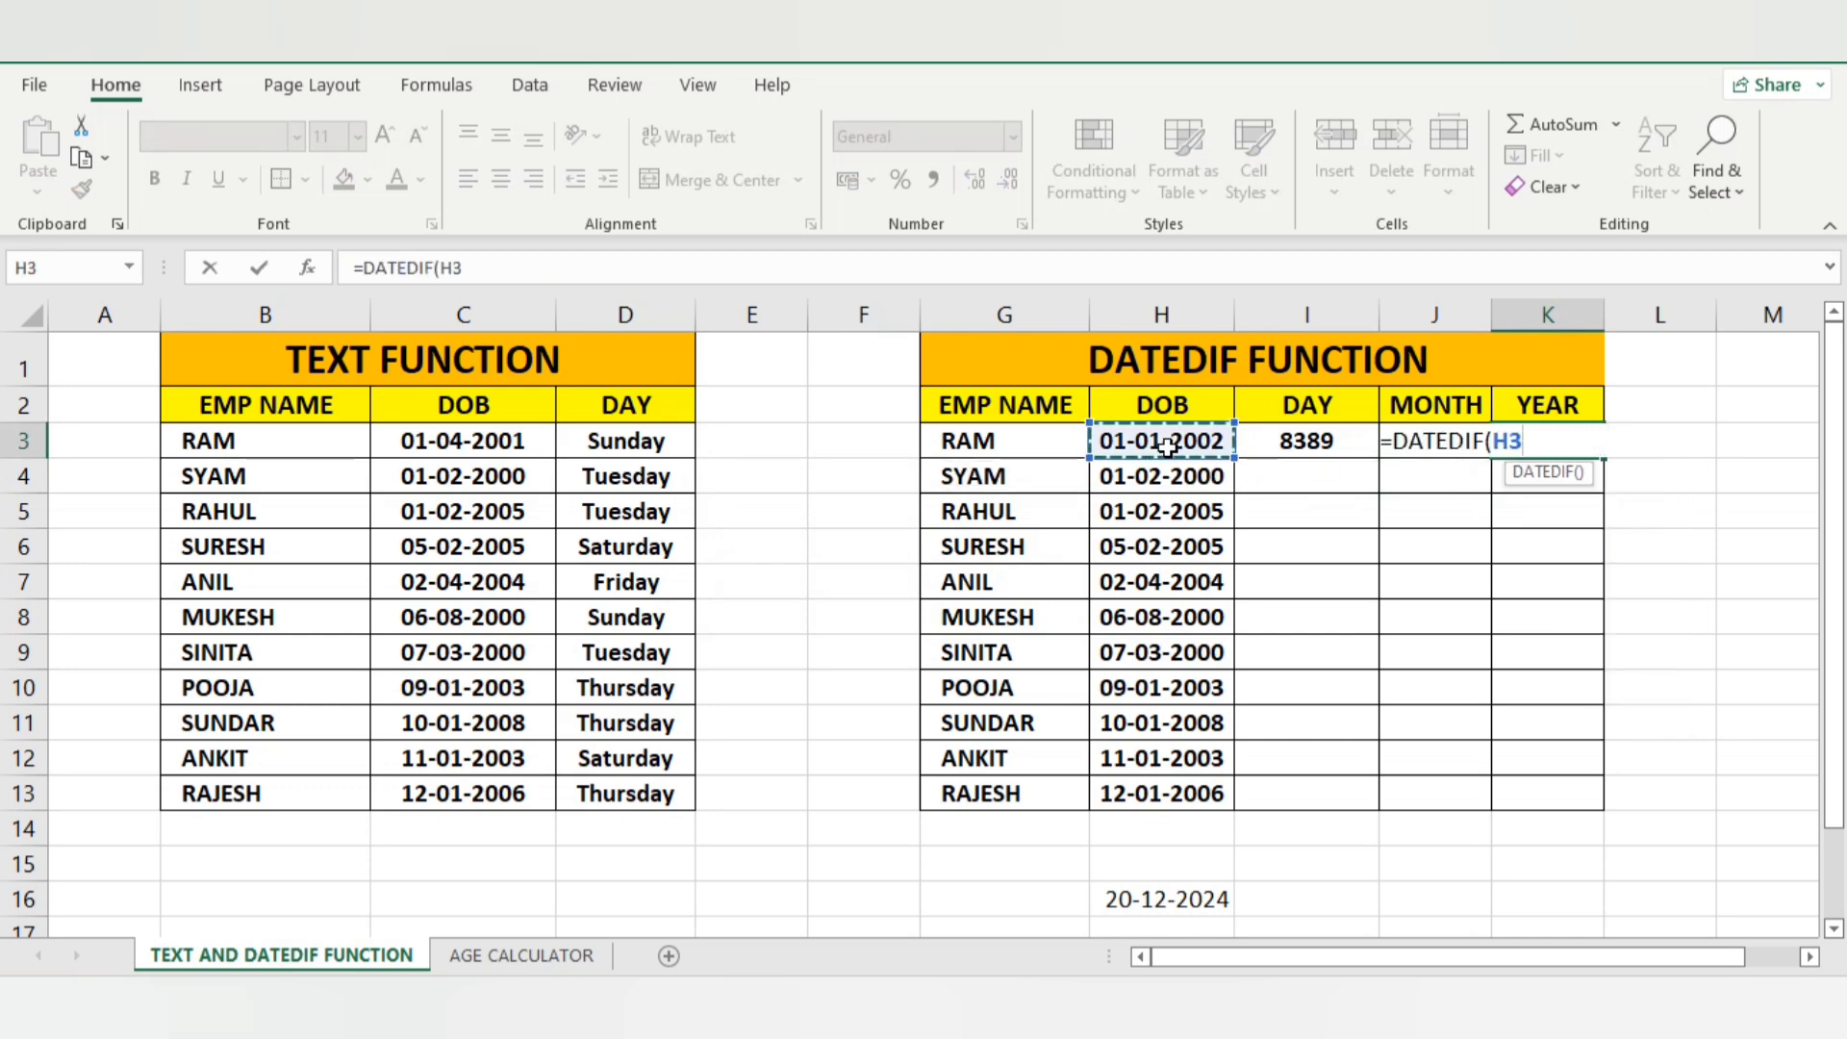
{"action": "type", "text": ",TODAY"}
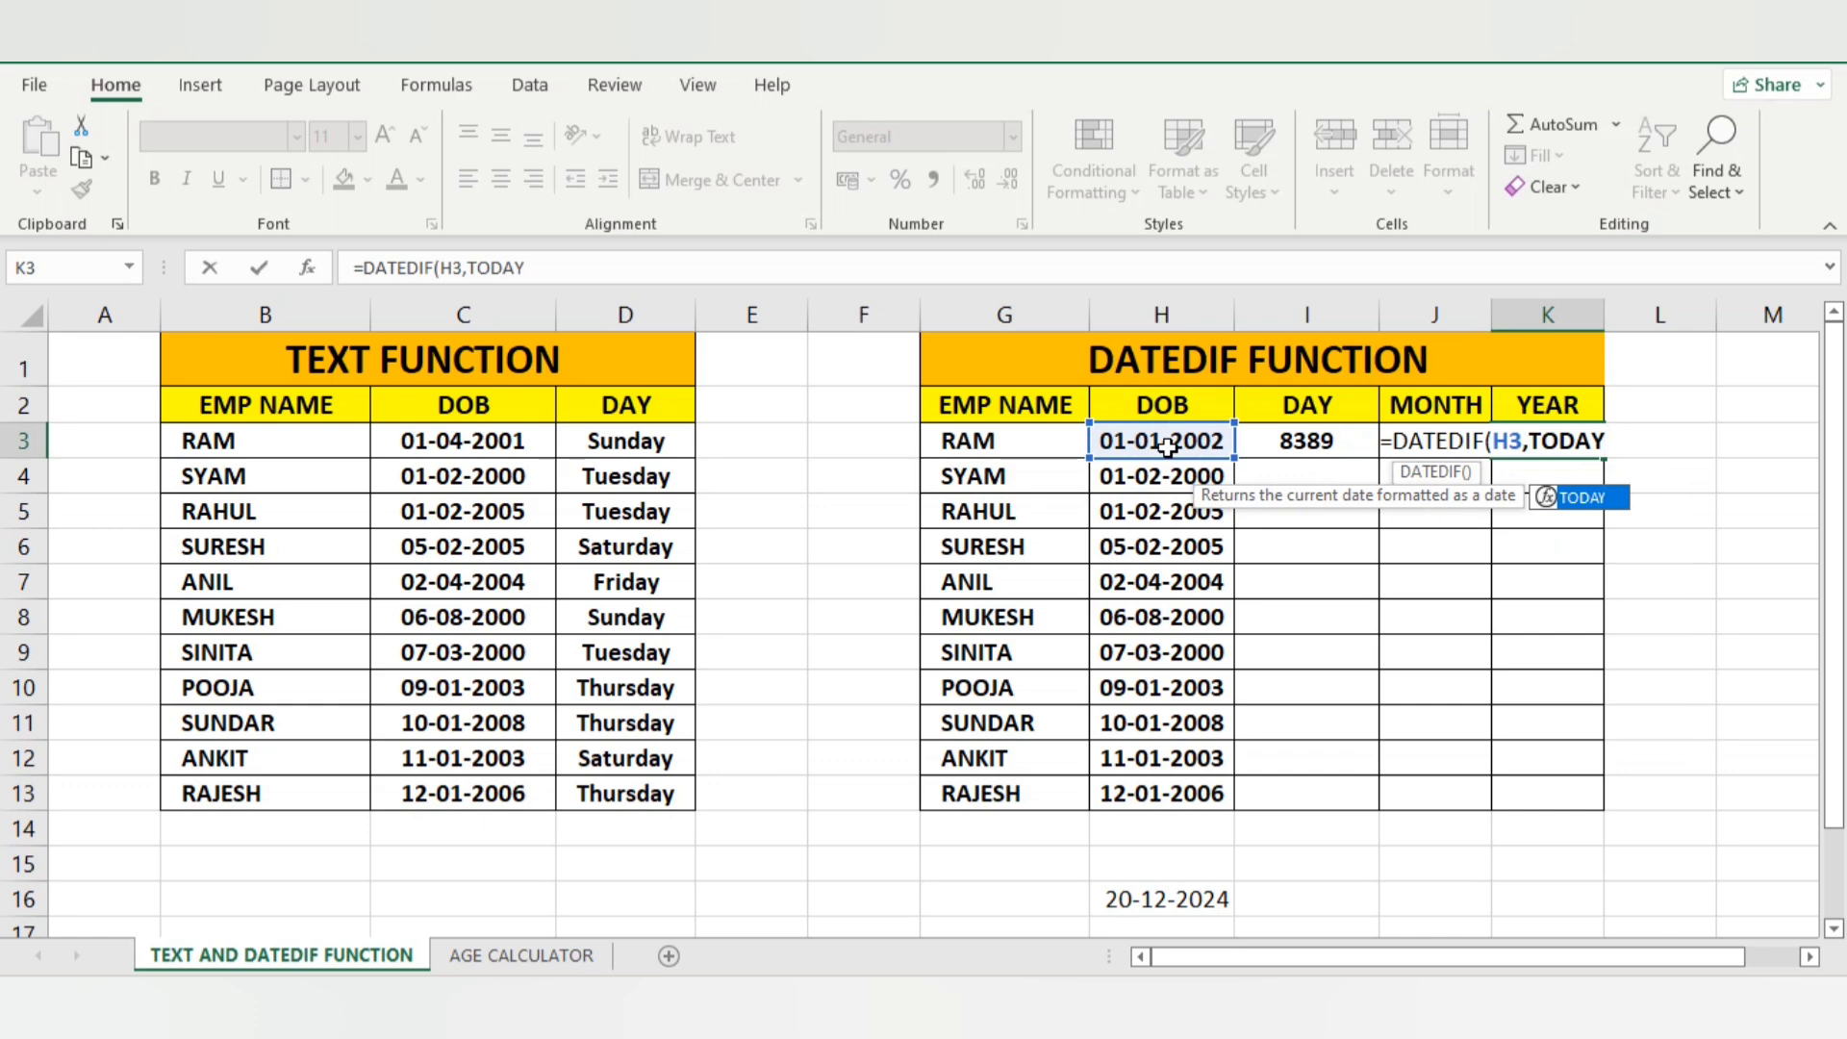
{"action": "type", "text": "(),\"Y"}
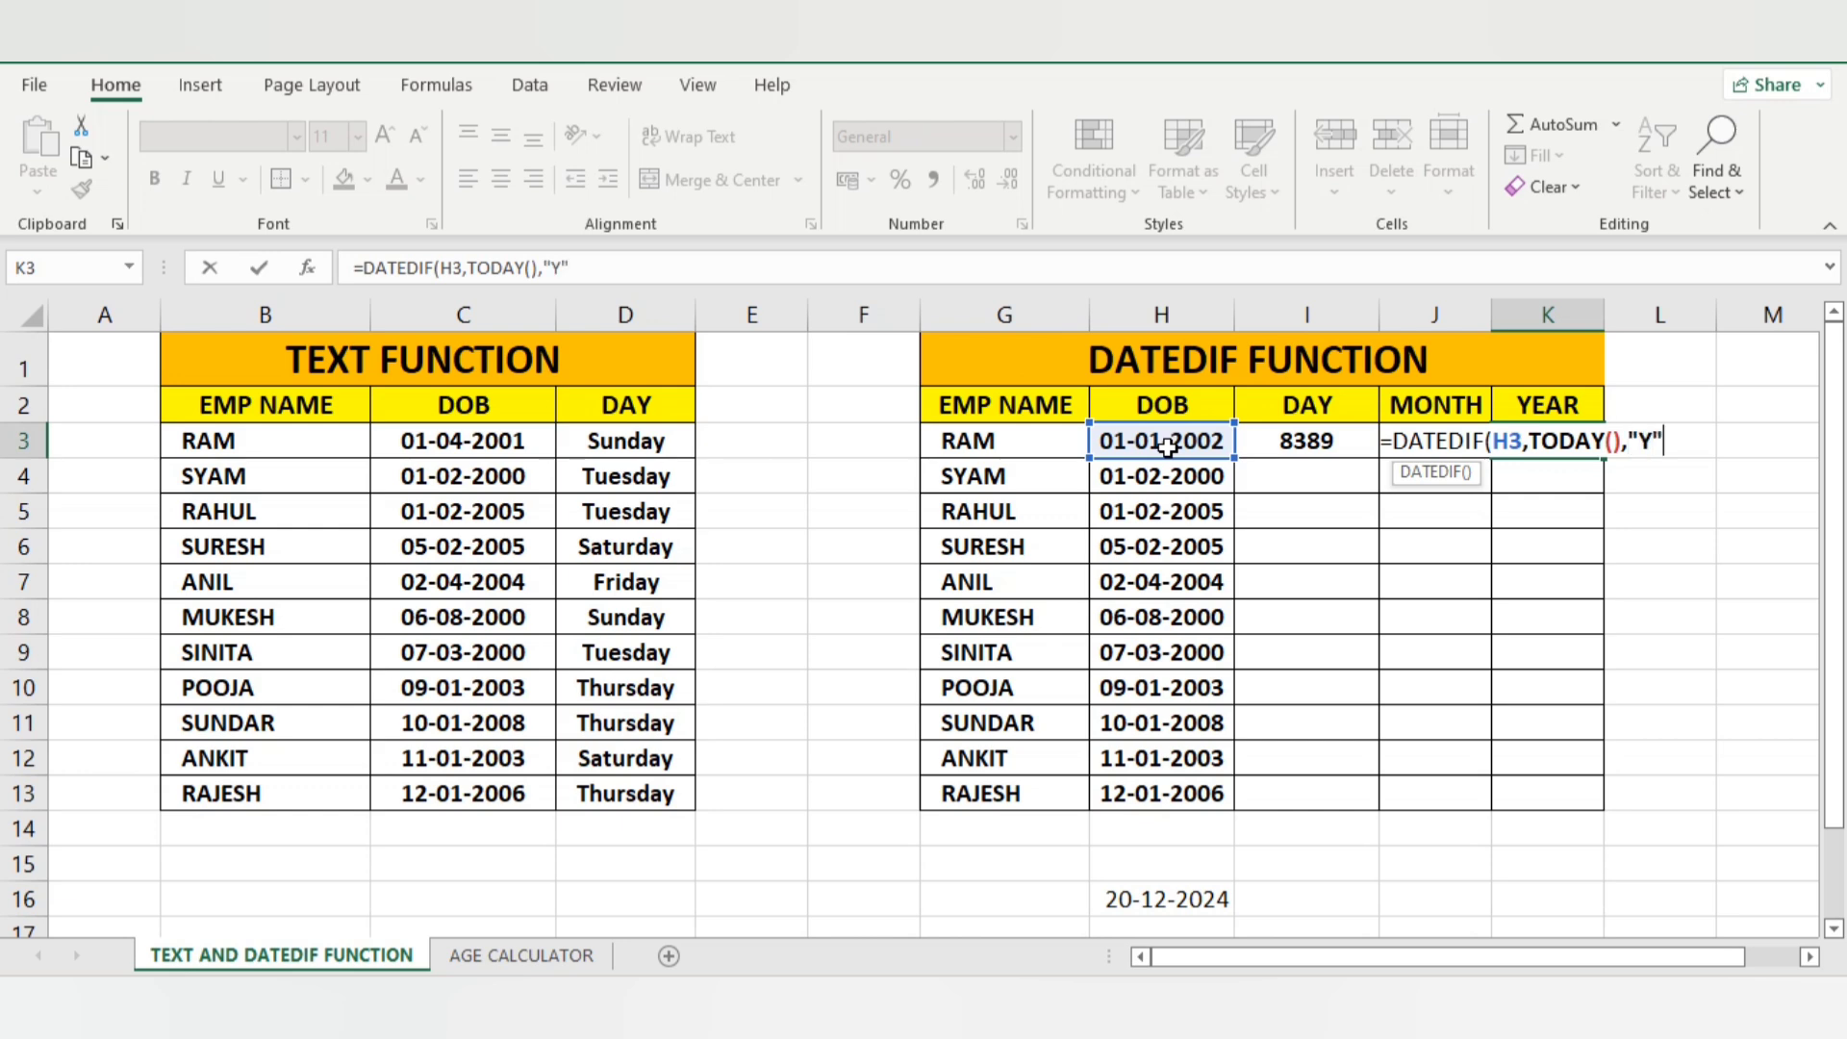
{"action": "key", "text": "Return"}
{"action": "key", "text": "Return"}
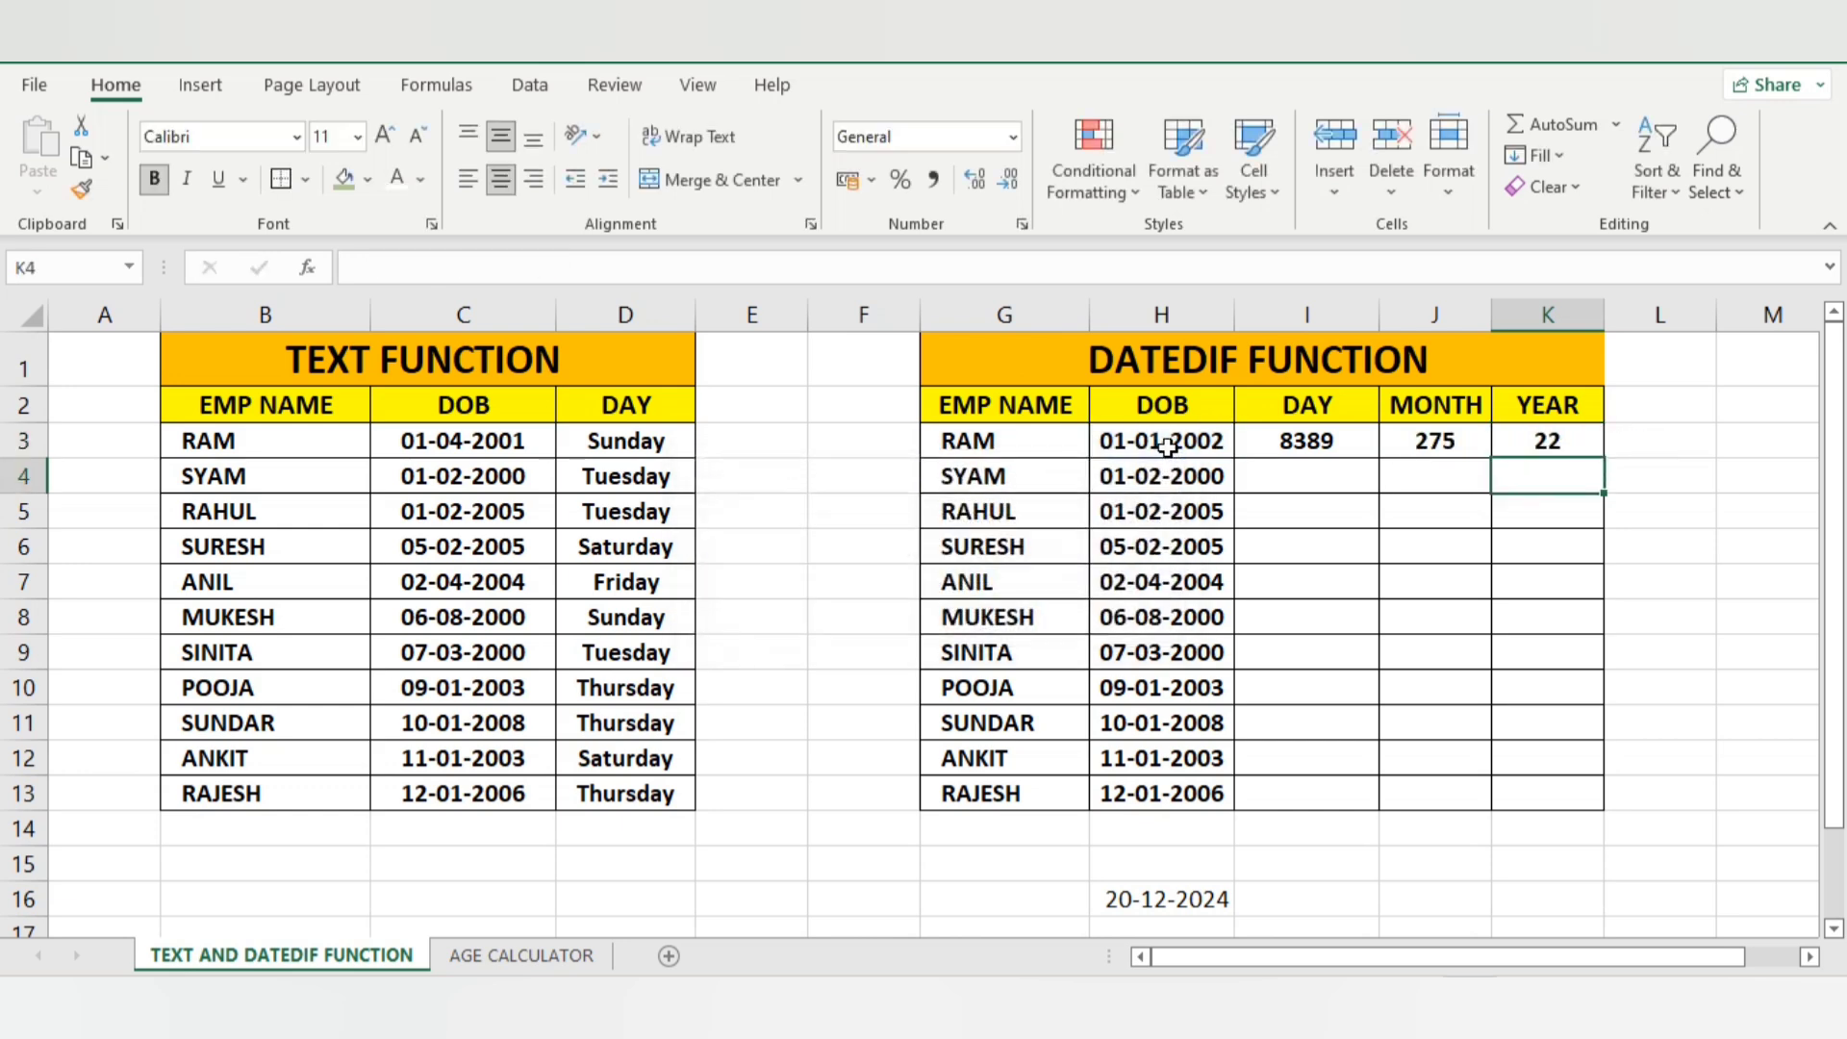
{"action": "left_click", "coordinate": [1293, 444]}
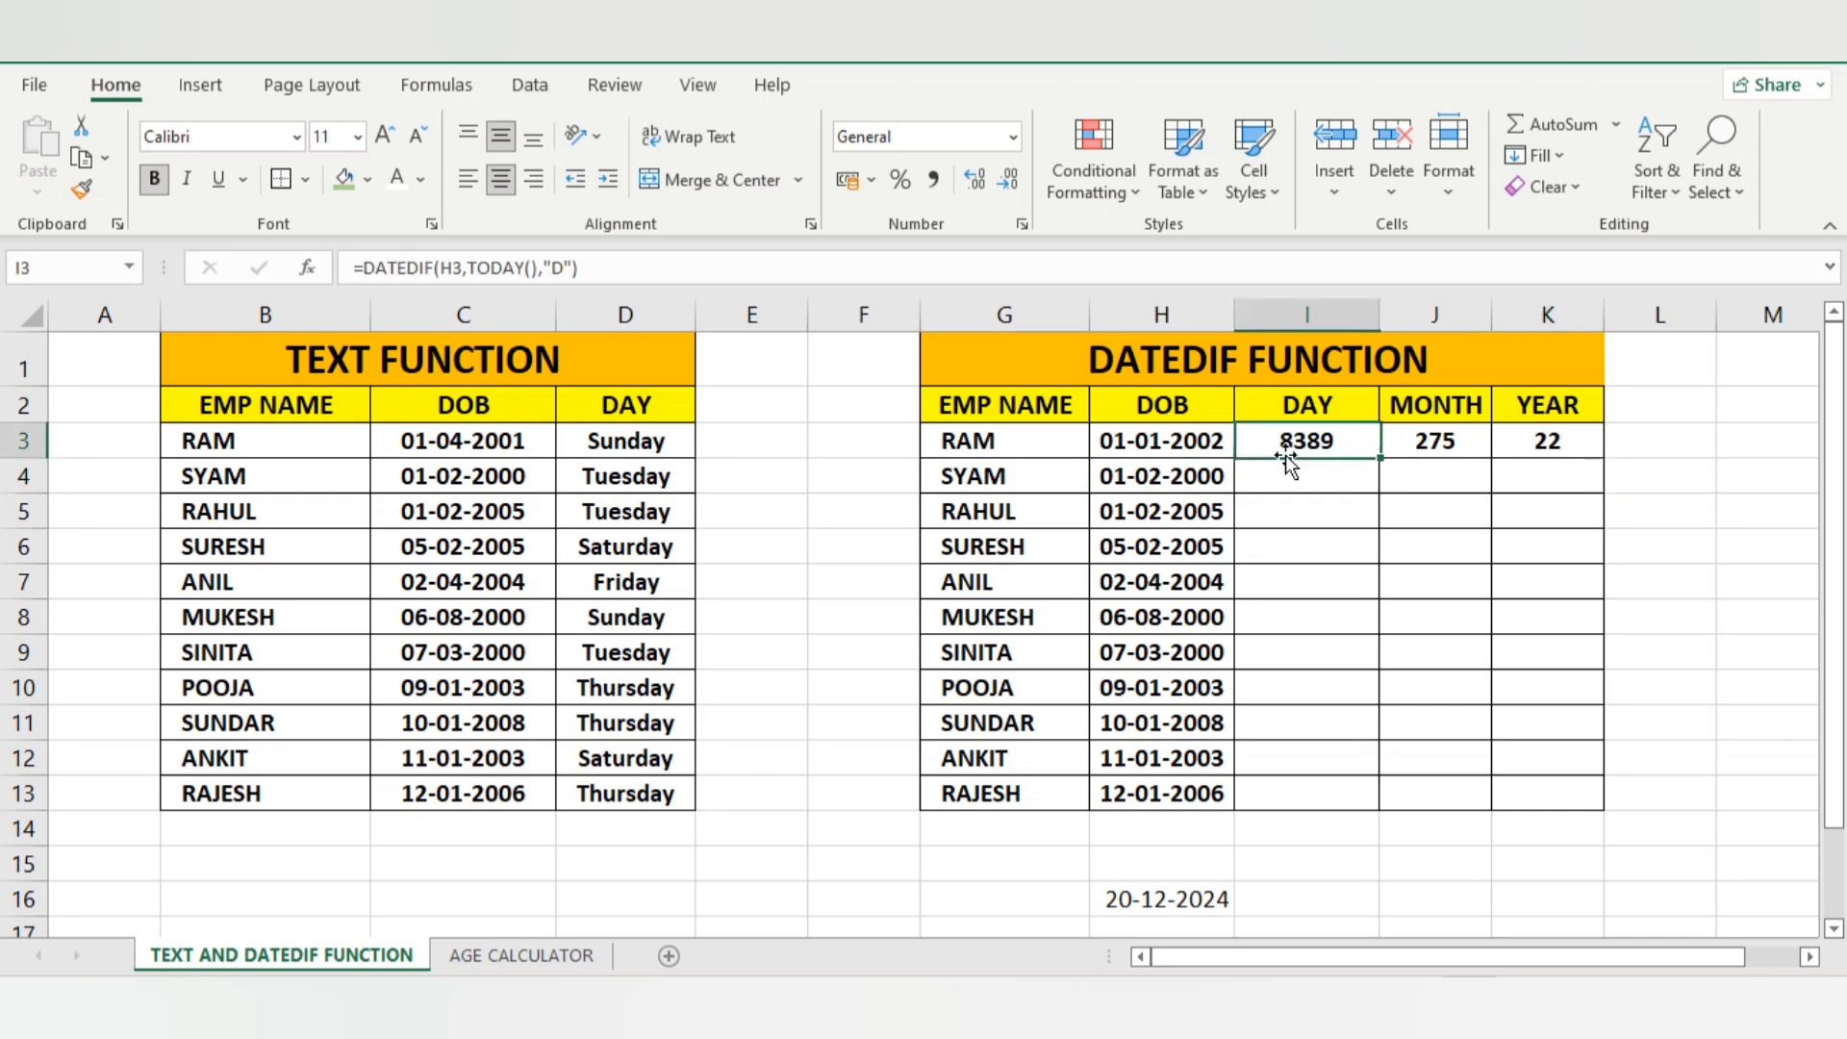
{"action": "left_click", "coordinate": [1441, 442]}
{"action": "left_click", "coordinate": [1518, 450]}
{"action": "left_click", "coordinate": [1515, 504]}
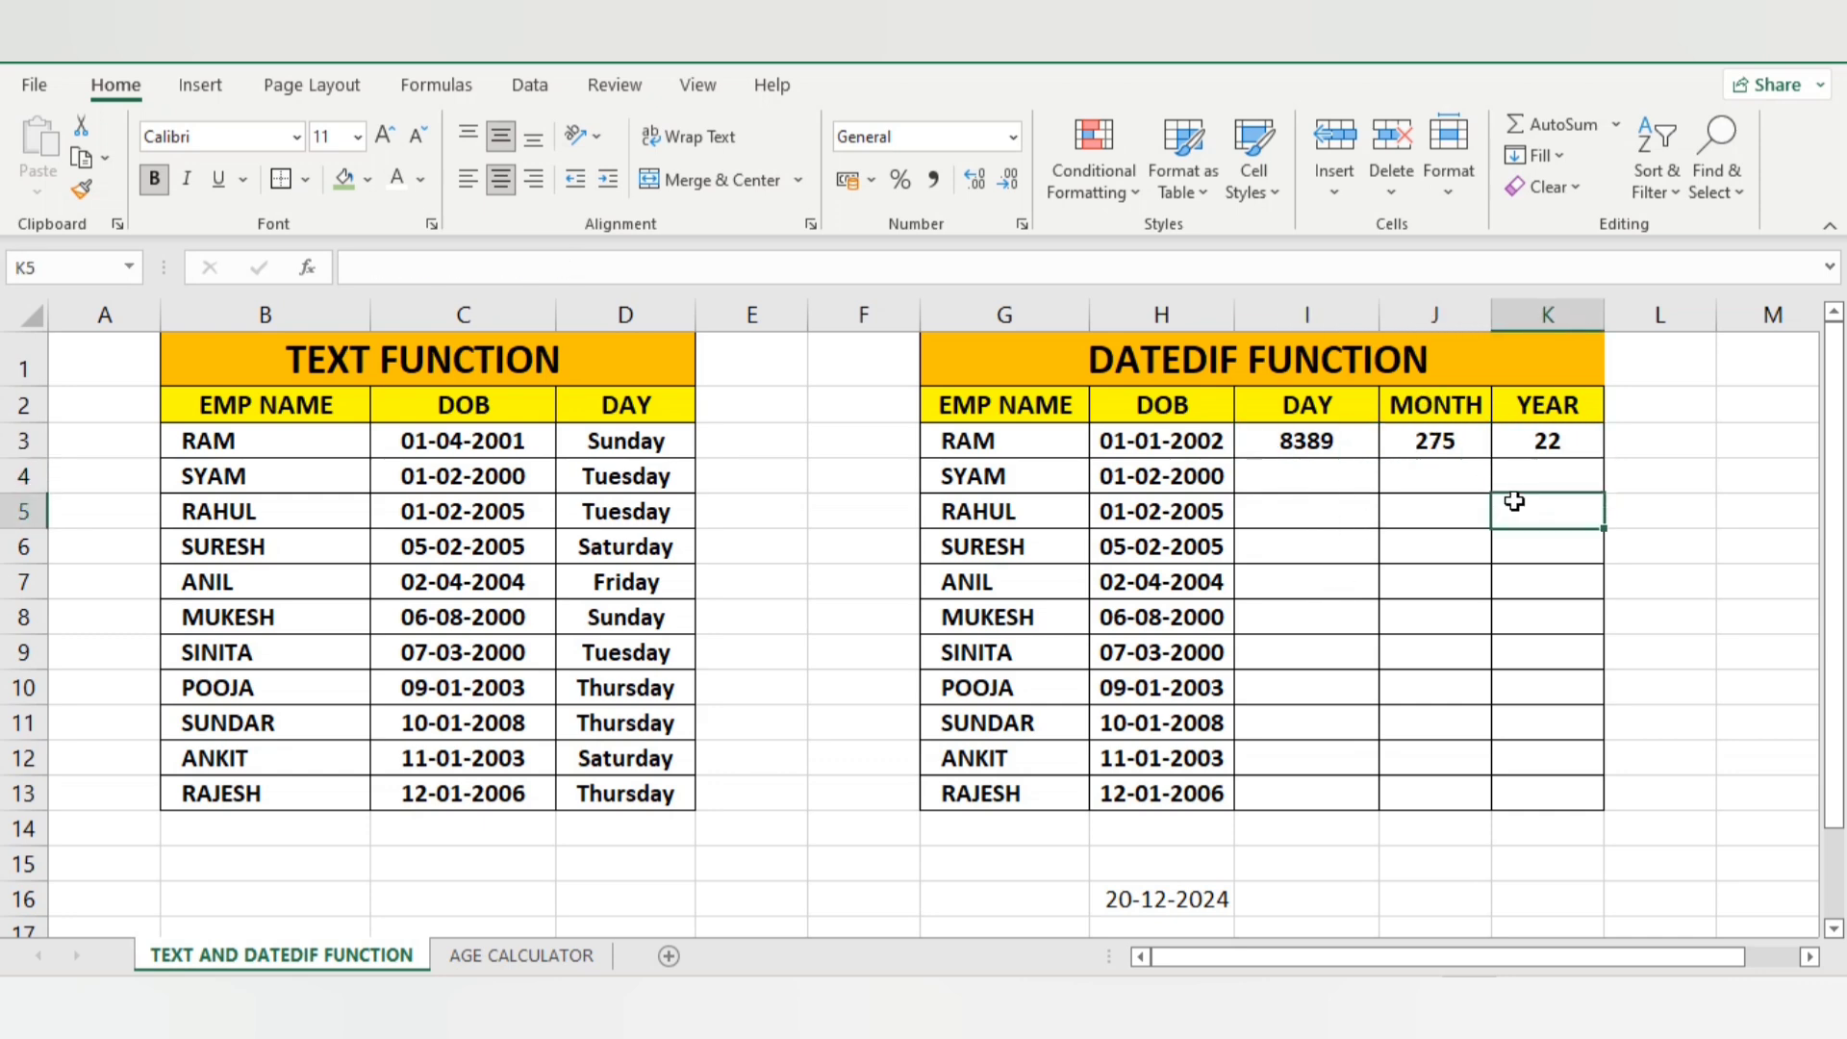
Fill the day, month and year formulas from I3:K3 down through row 13 and check the copied formulas
{"action": "left_click_drag", "start_coordinate": [1258, 444], "coordinate": [1574, 800]}
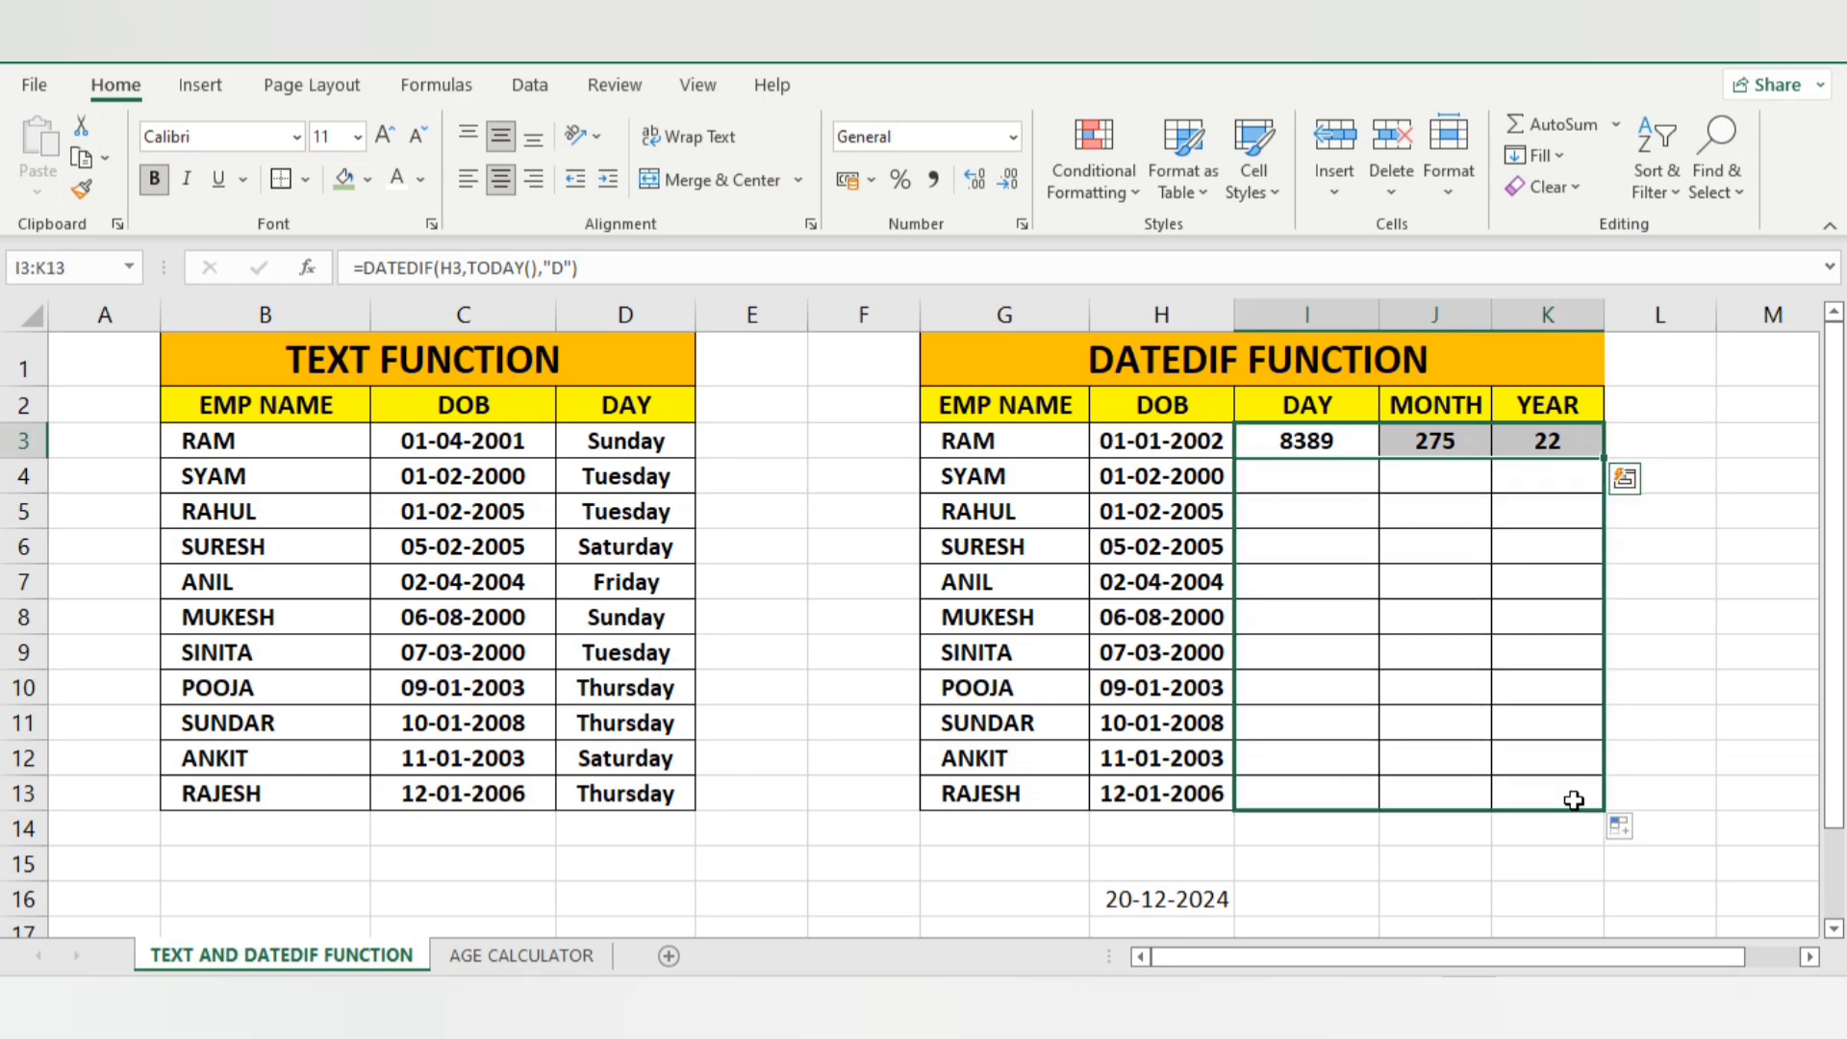
{"action": "left_click", "coordinate": [1652, 716]}
{"action": "left_click", "coordinate": [1434, 575]}
{"action": "left_click", "coordinate": [1320, 440]}
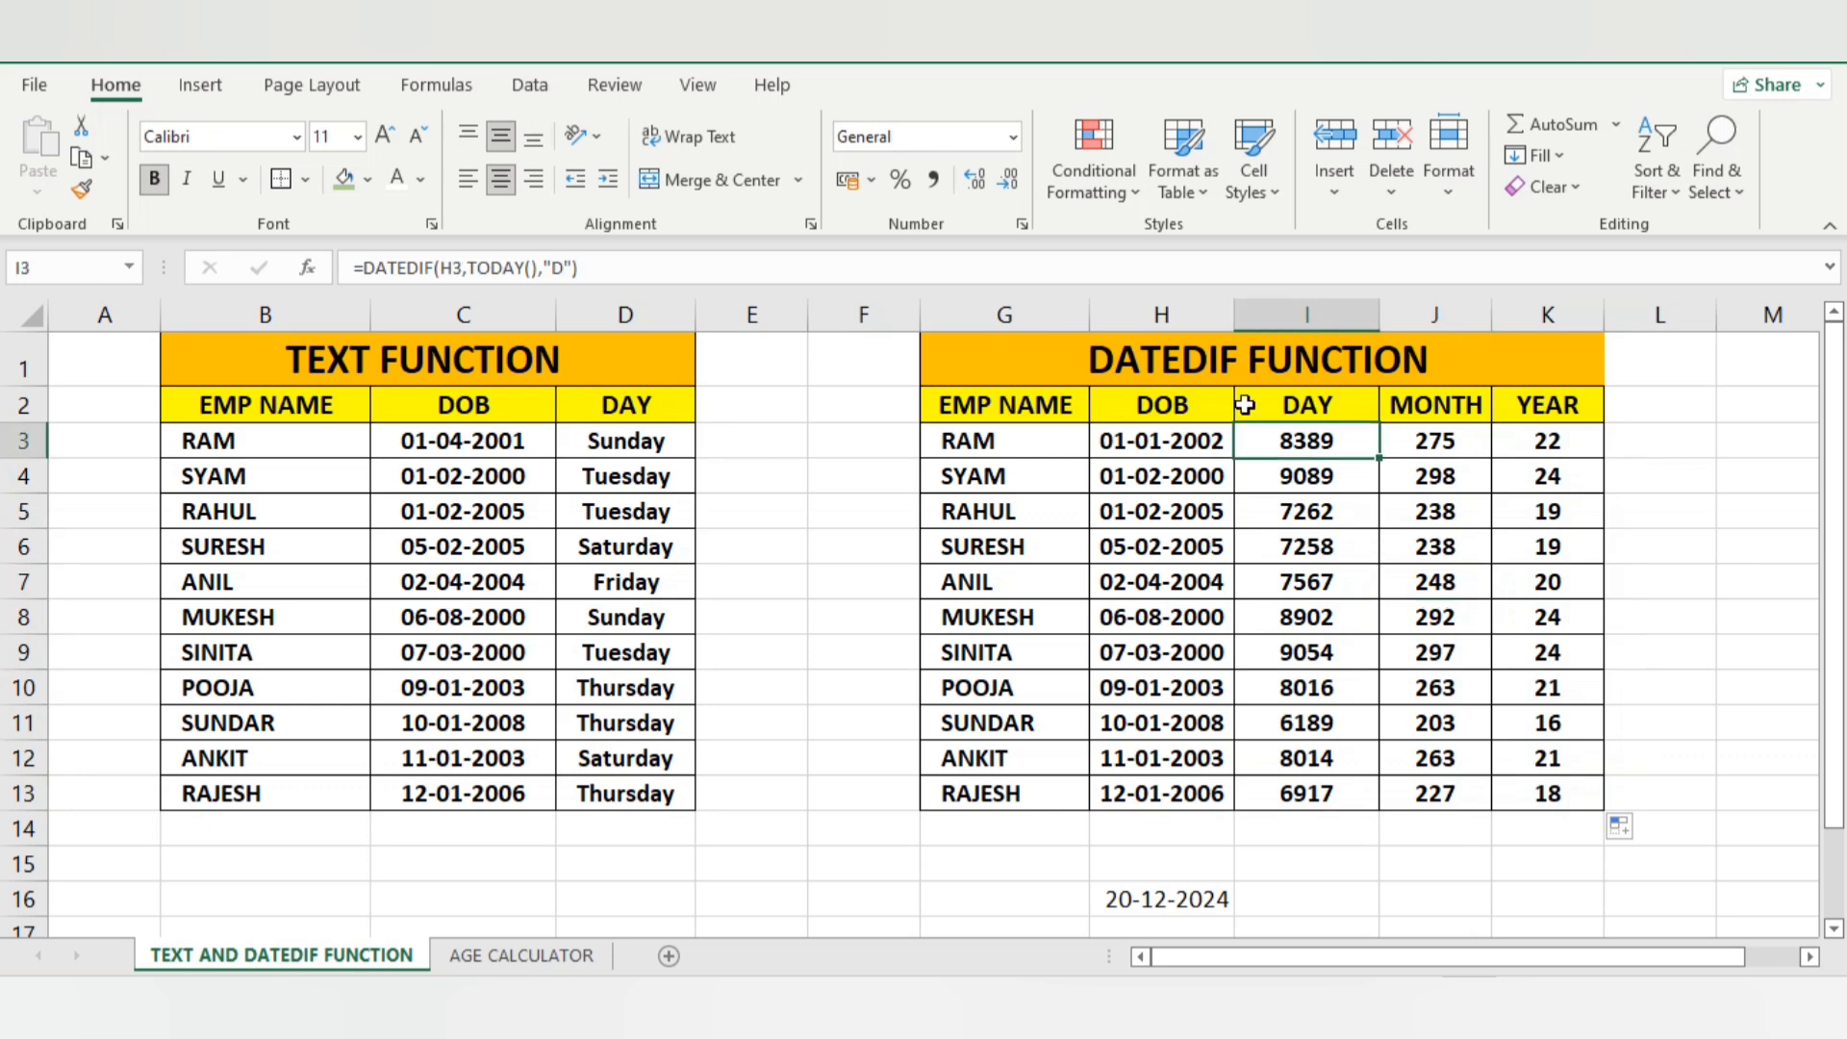
{"action": "left_click", "coordinate": [1193, 352]}
{"action": "left_click", "coordinate": [1238, 626]}
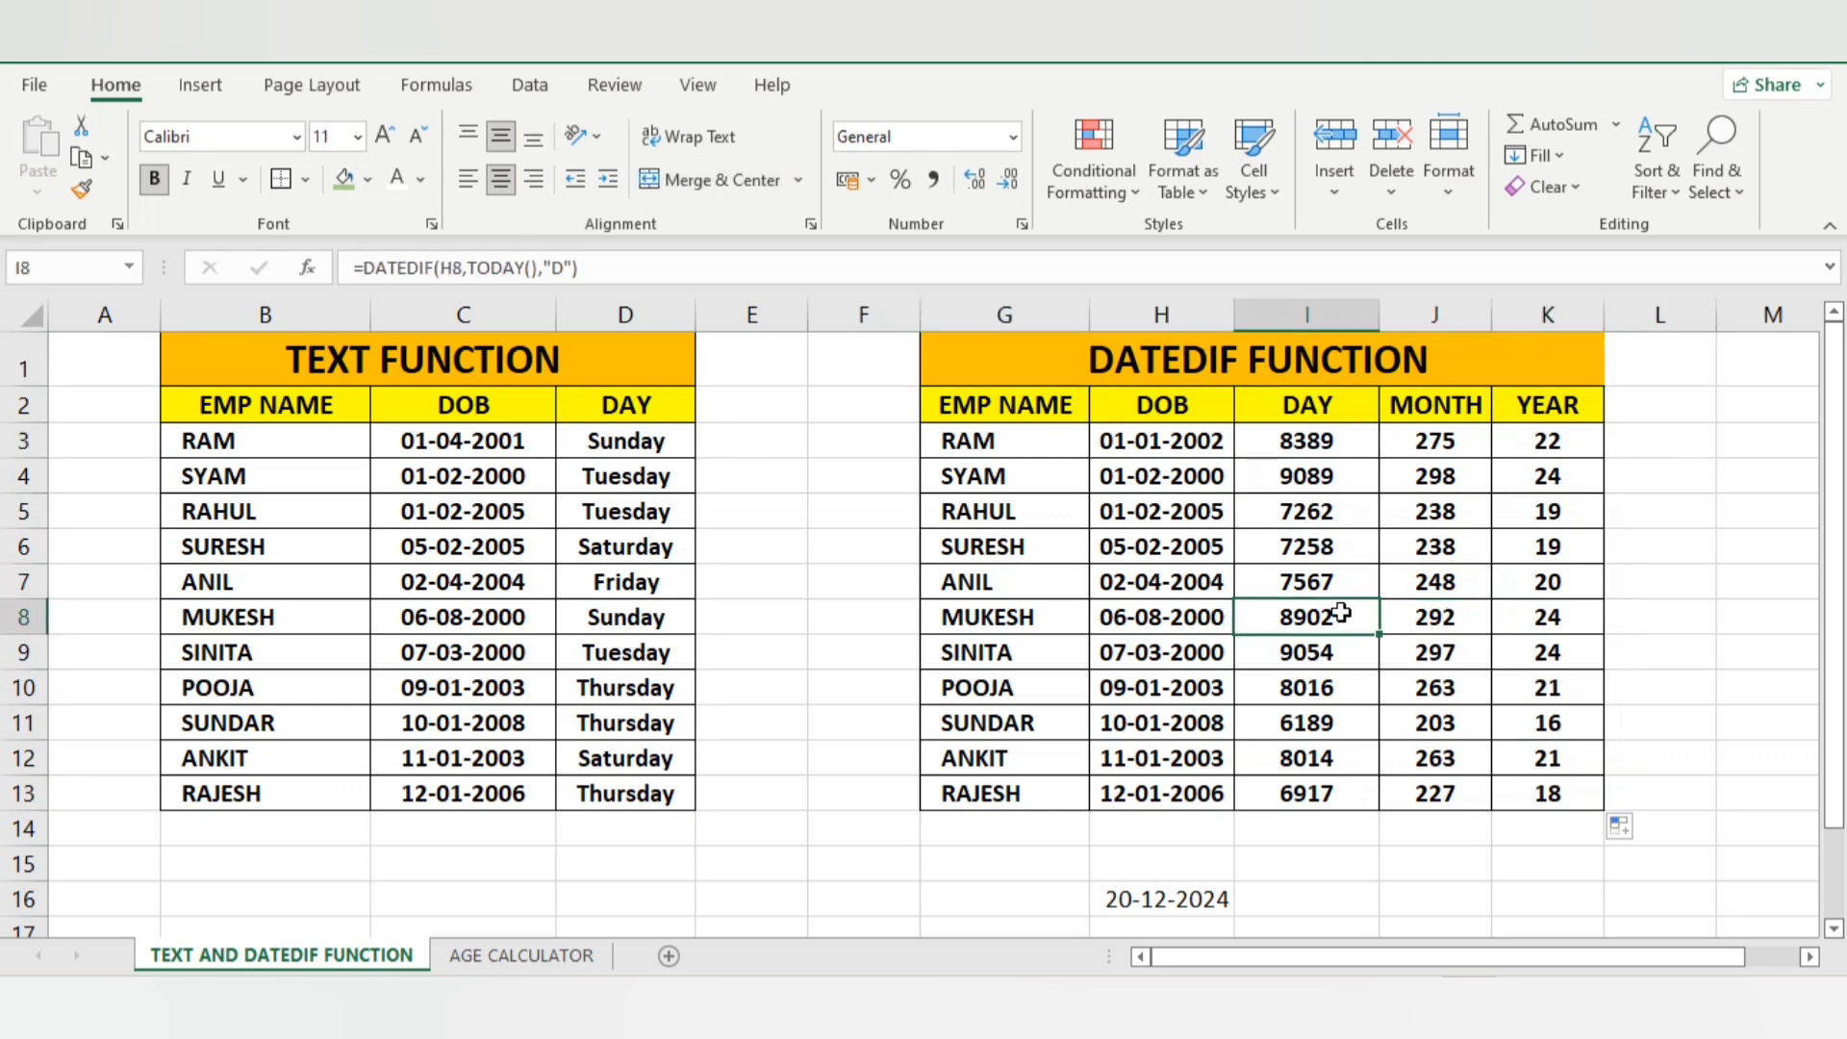
Review the day, month and year results in the DATEDIF table and the DATEDIF formulas behind them
{"action": "left_click", "coordinate": [1414, 594]}
{"action": "left_click", "coordinate": [1344, 570]}
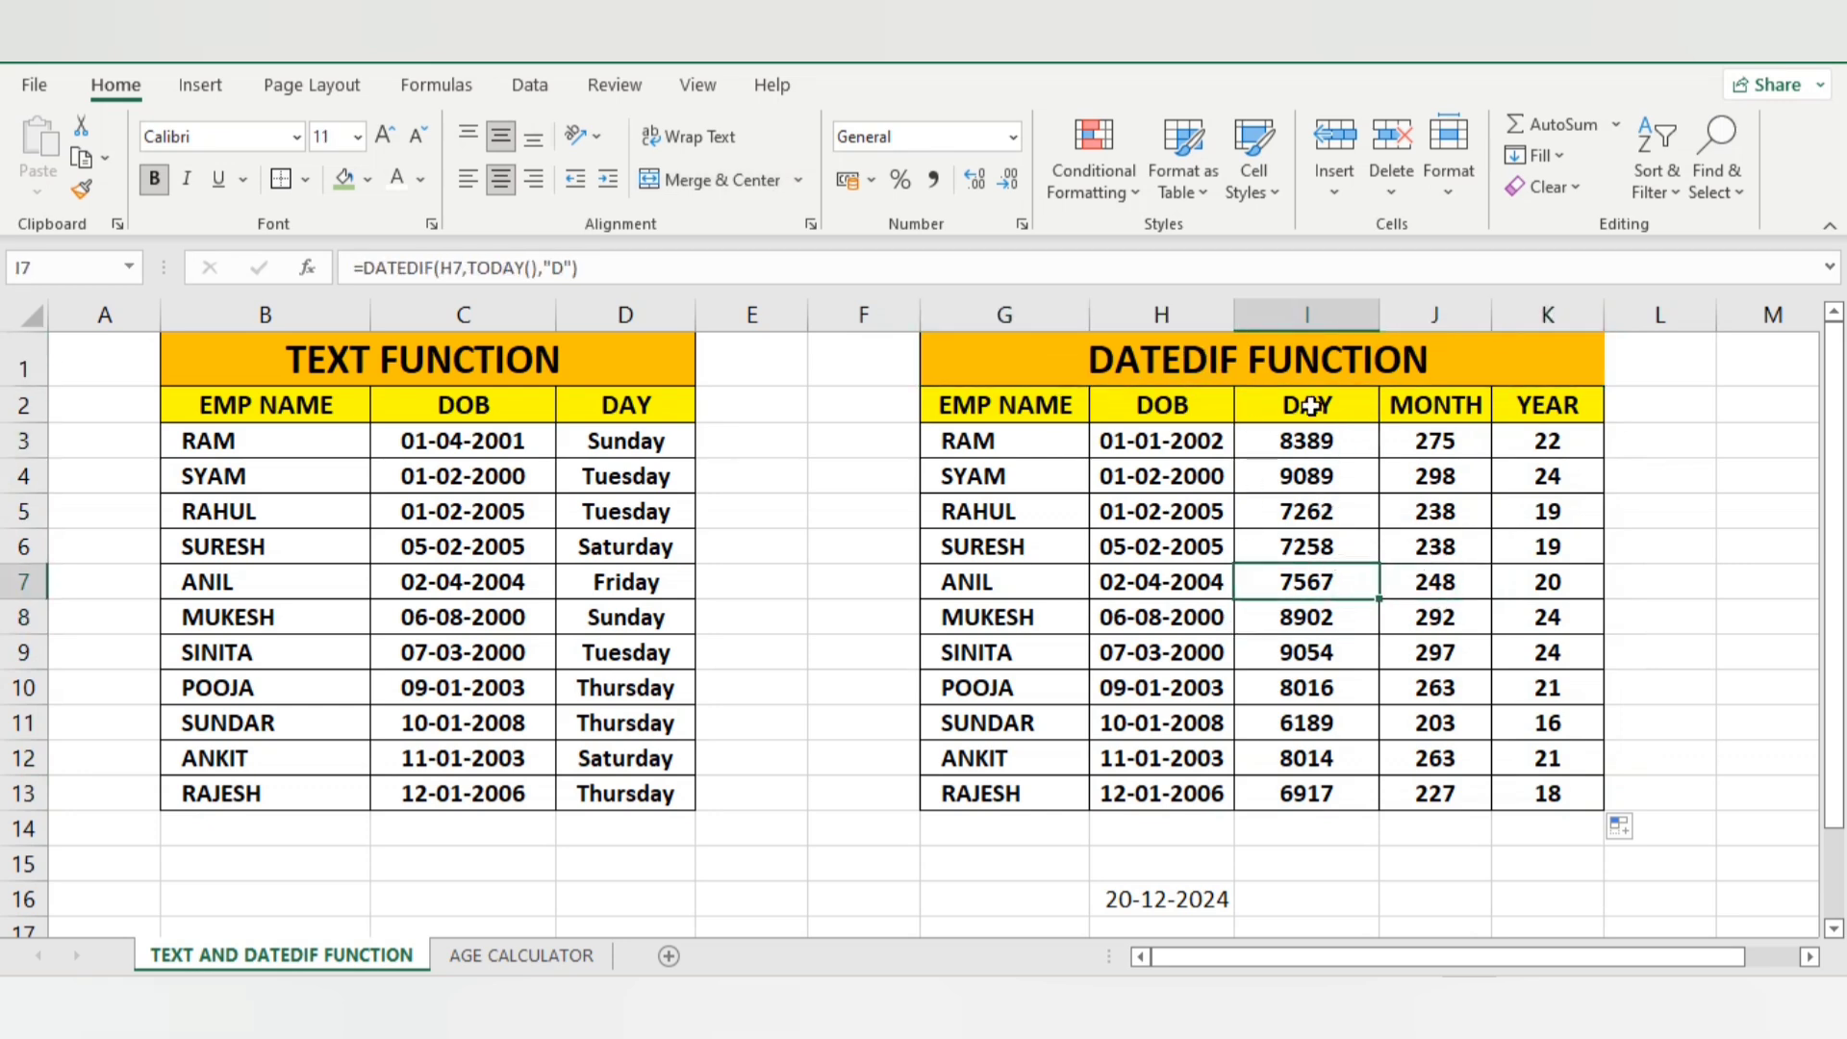
{"action": "left_click", "coordinate": [1290, 369]}
{"action": "left_click", "coordinate": [1308, 481]}
{"action": "left_click", "coordinate": [1313, 409]}
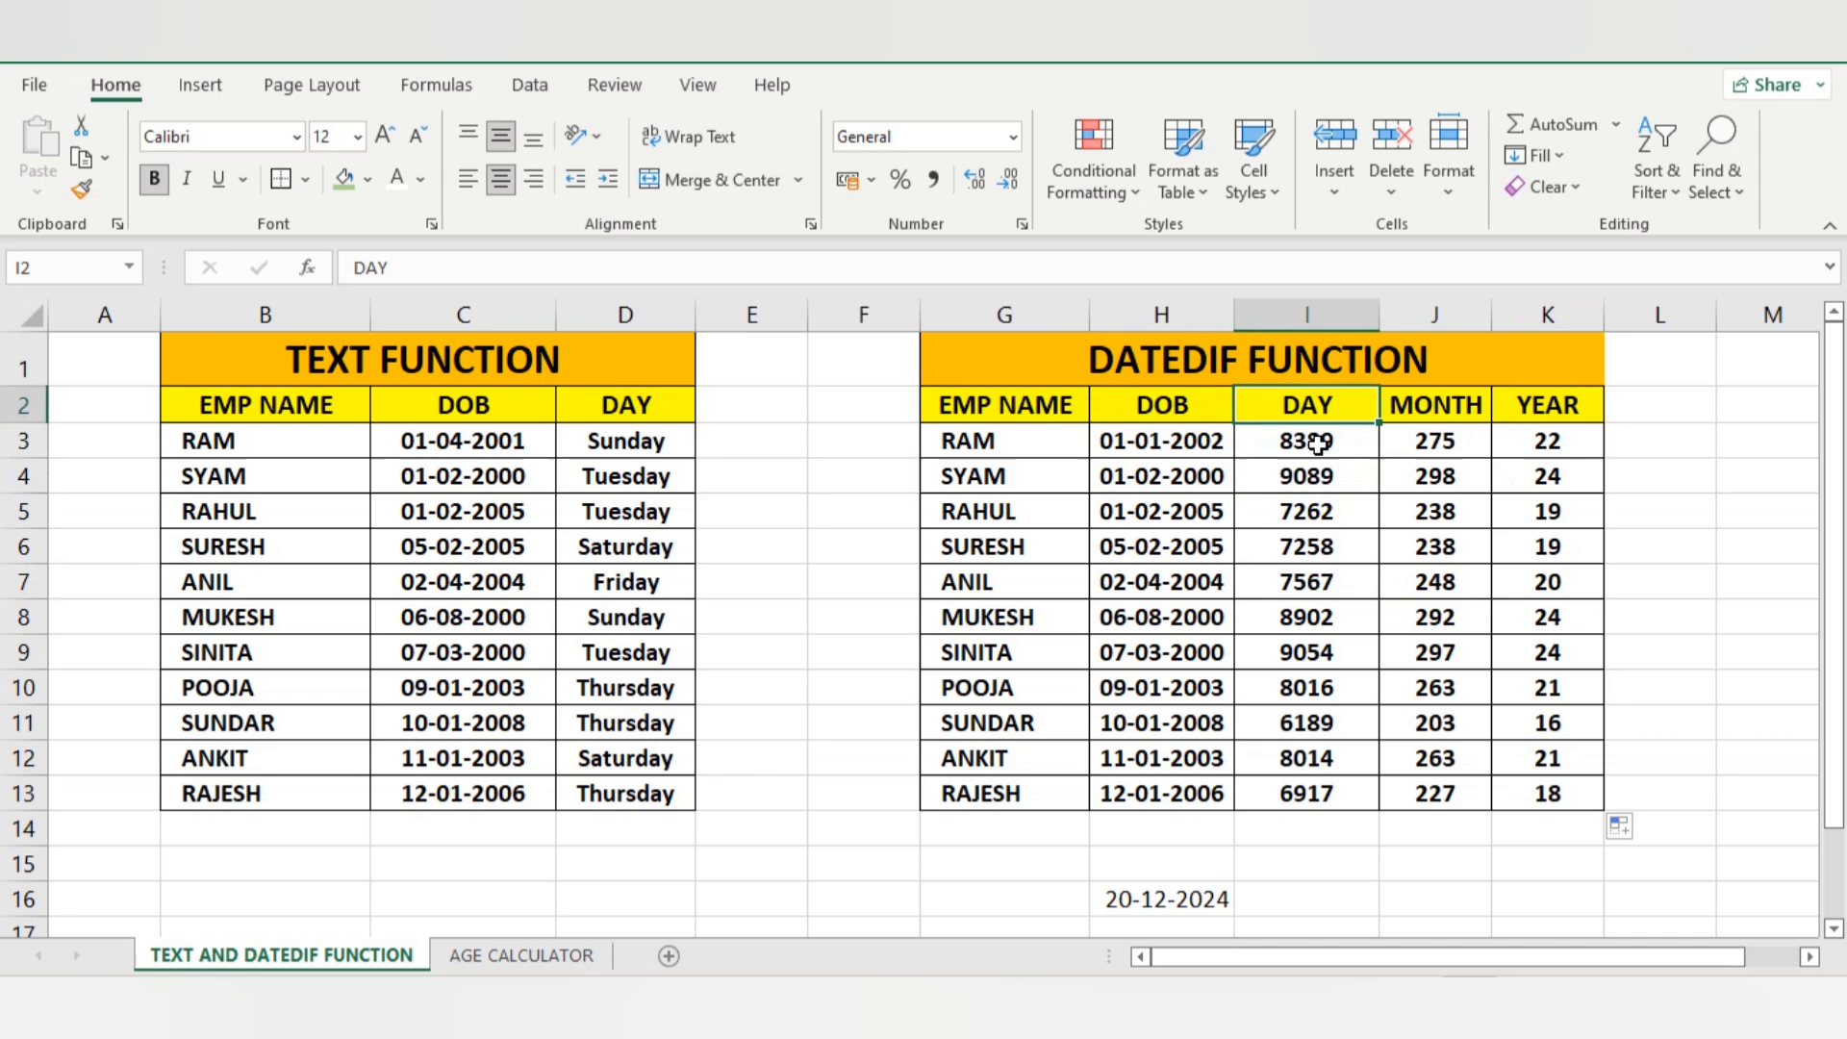
{"action": "left_click", "coordinate": [1425, 442]}
{"action": "left_click", "coordinate": [1546, 437]}
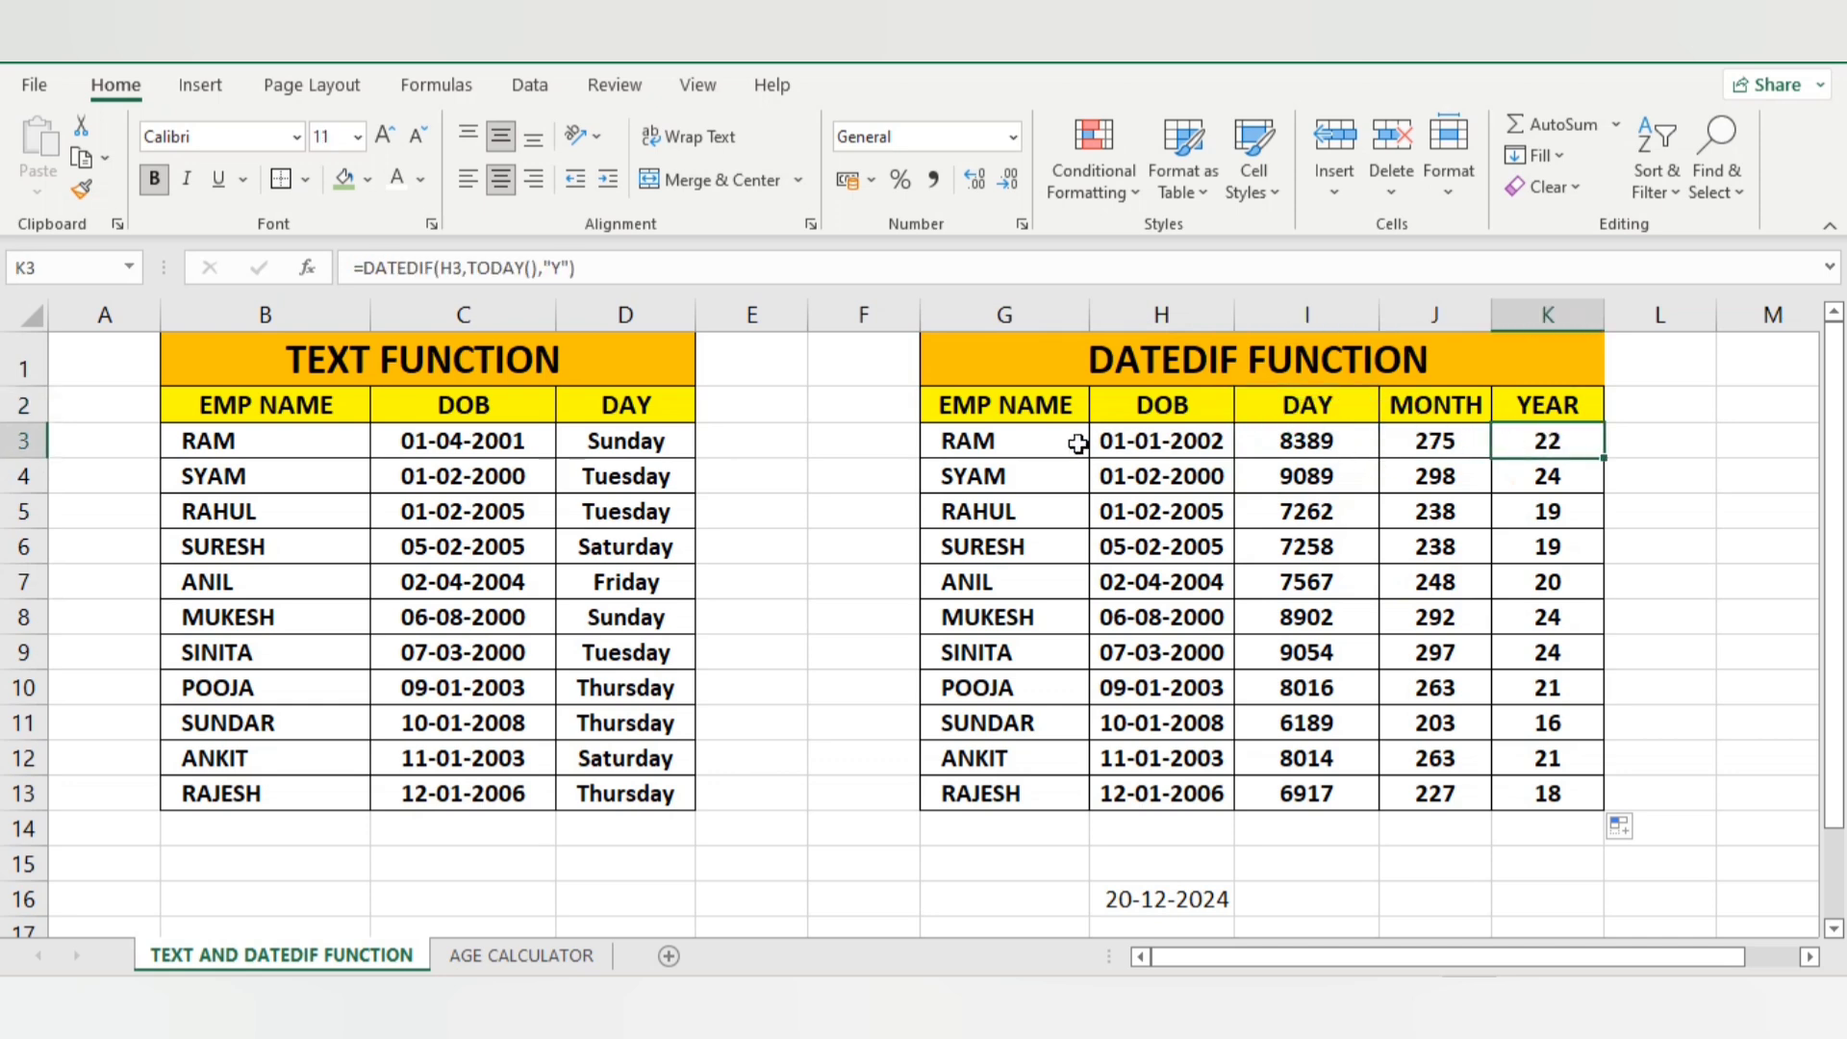
{"action": "left_click_drag", "start_coordinate": [938, 445], "coordinate": [1525, 791]}
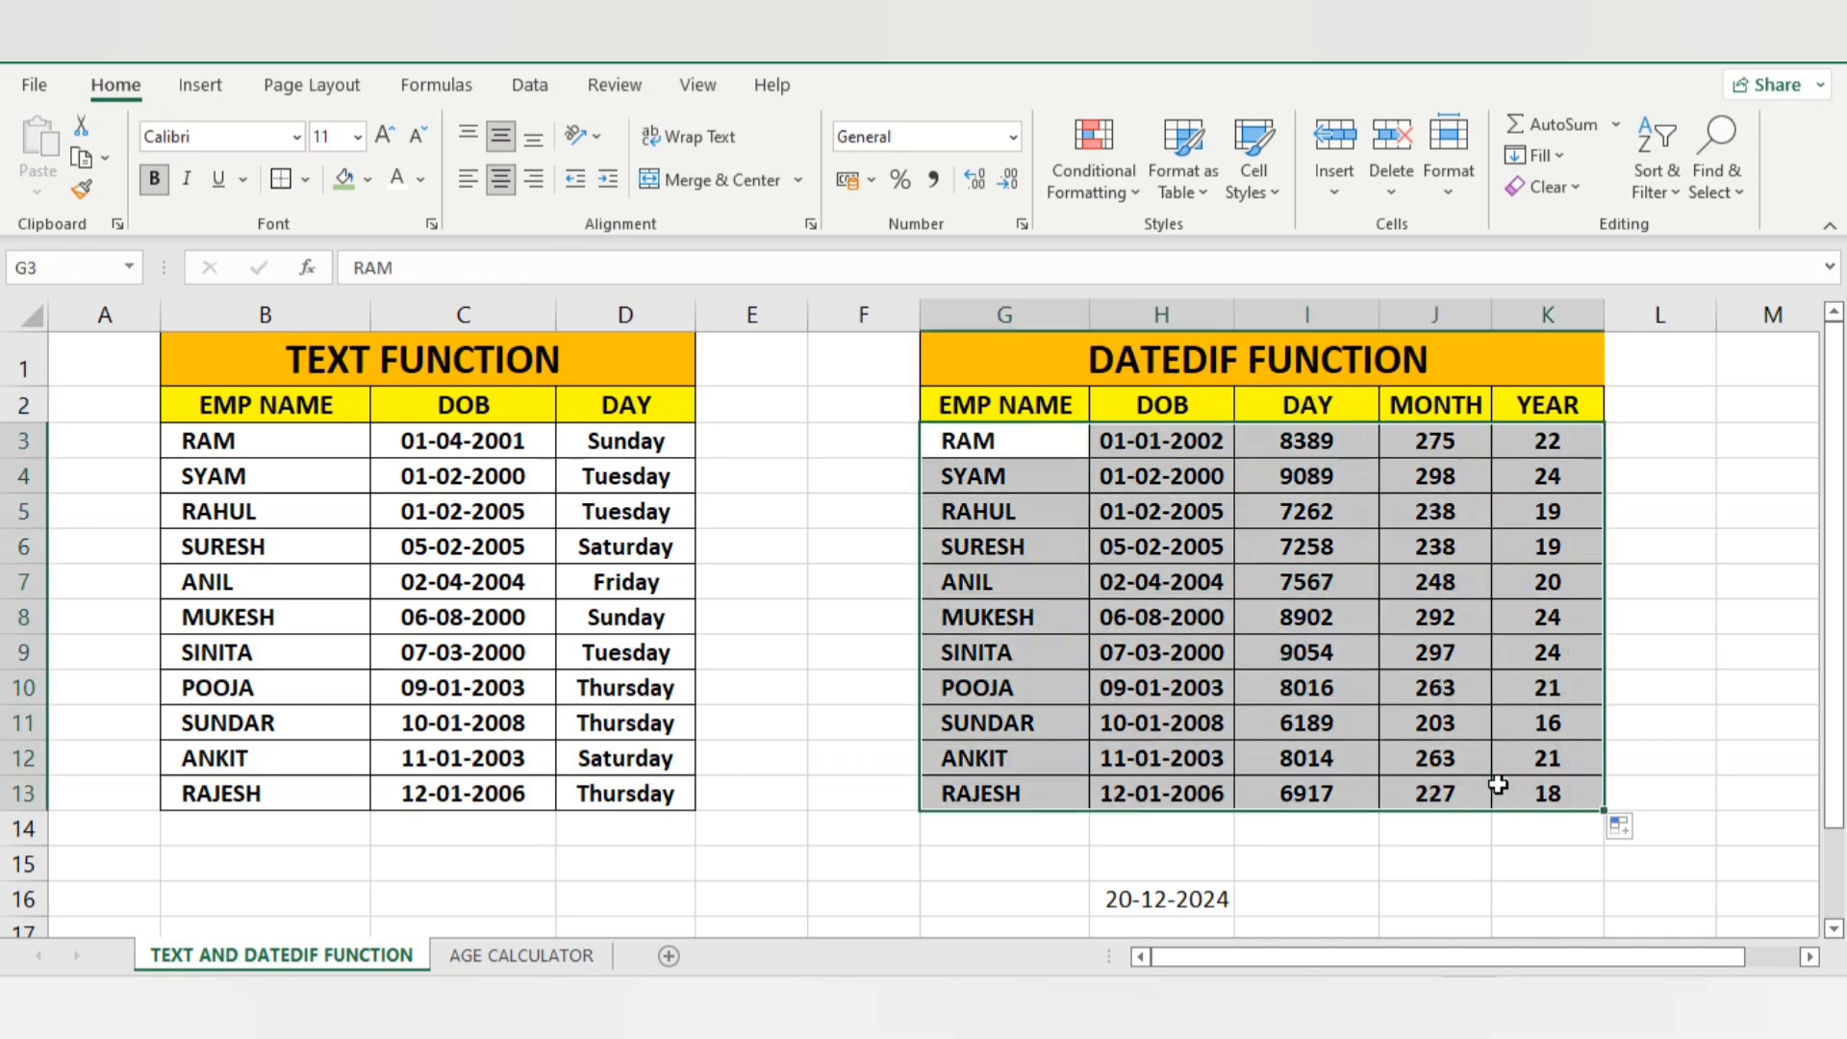
{"action": "left_click", "coordinate": [1321, 574]}
{"action": "left_click", "coordinate": [1168, 504]}
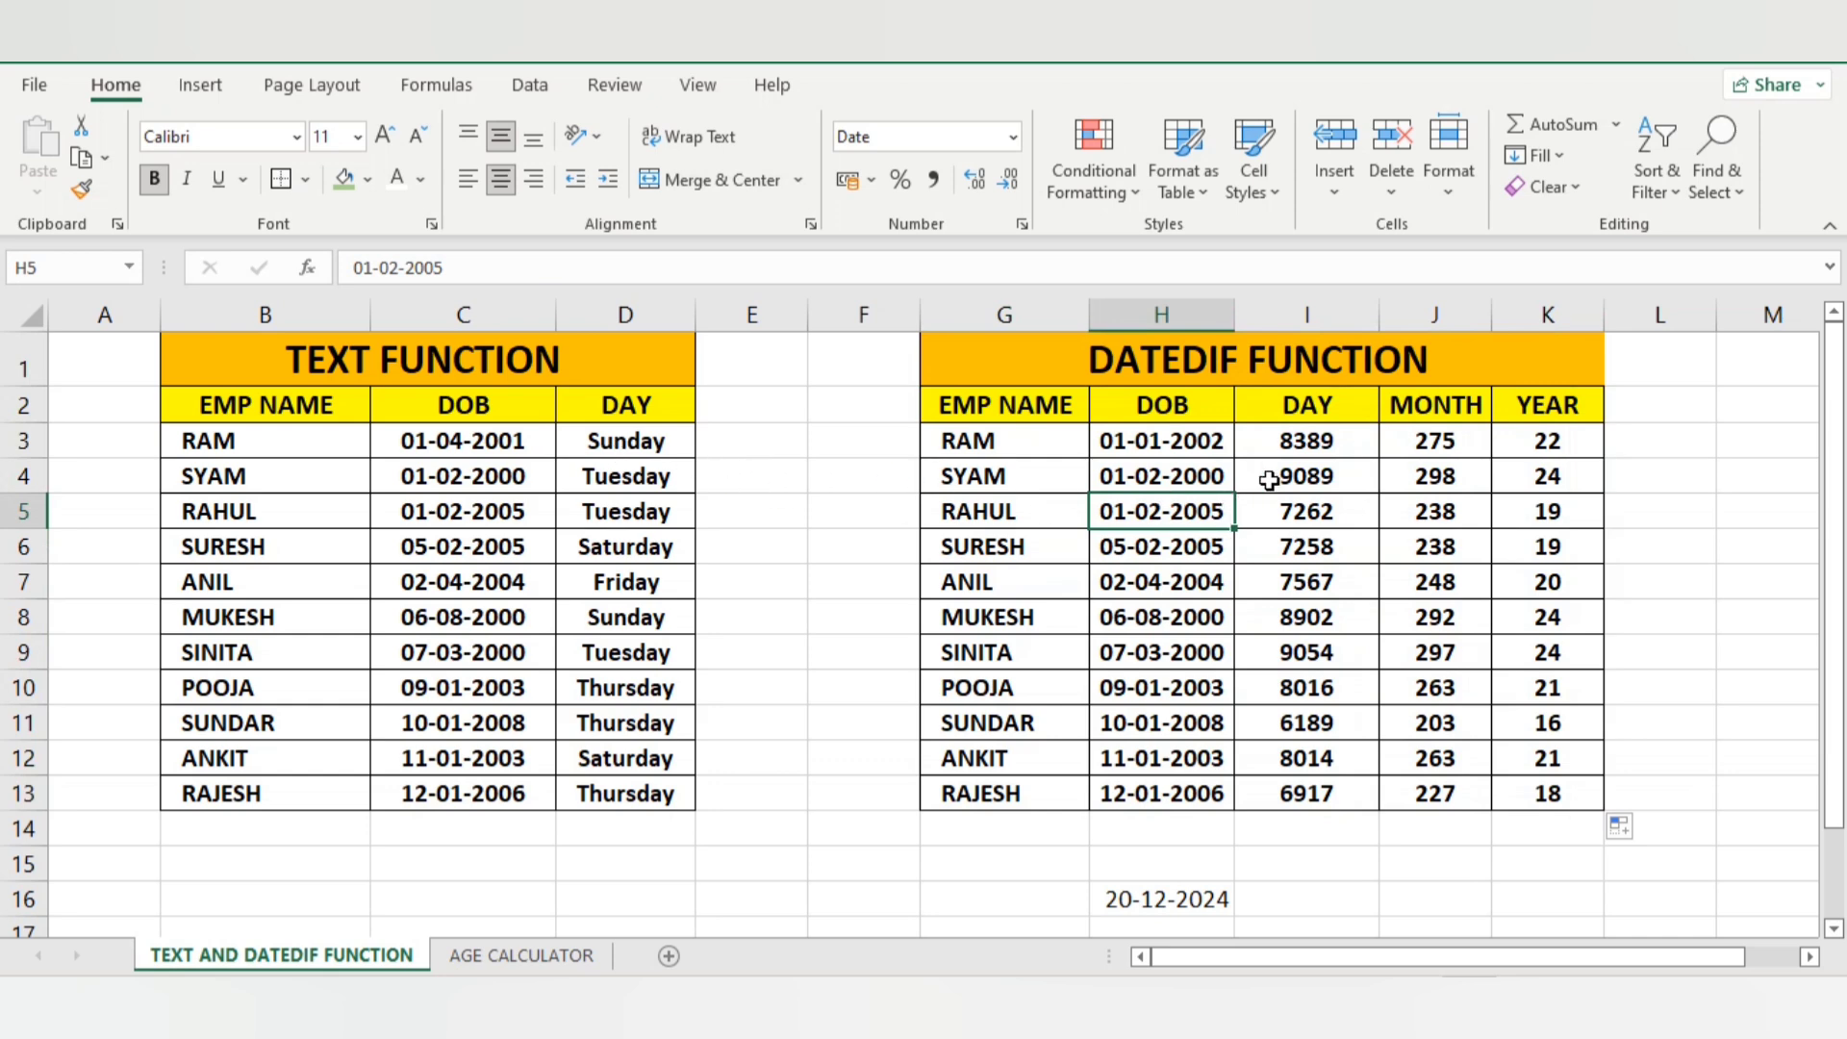
{"action": "left_click", "coordinate": [1305, 475]}
{"action": "left_click", "coordinate": [1311, 445]}
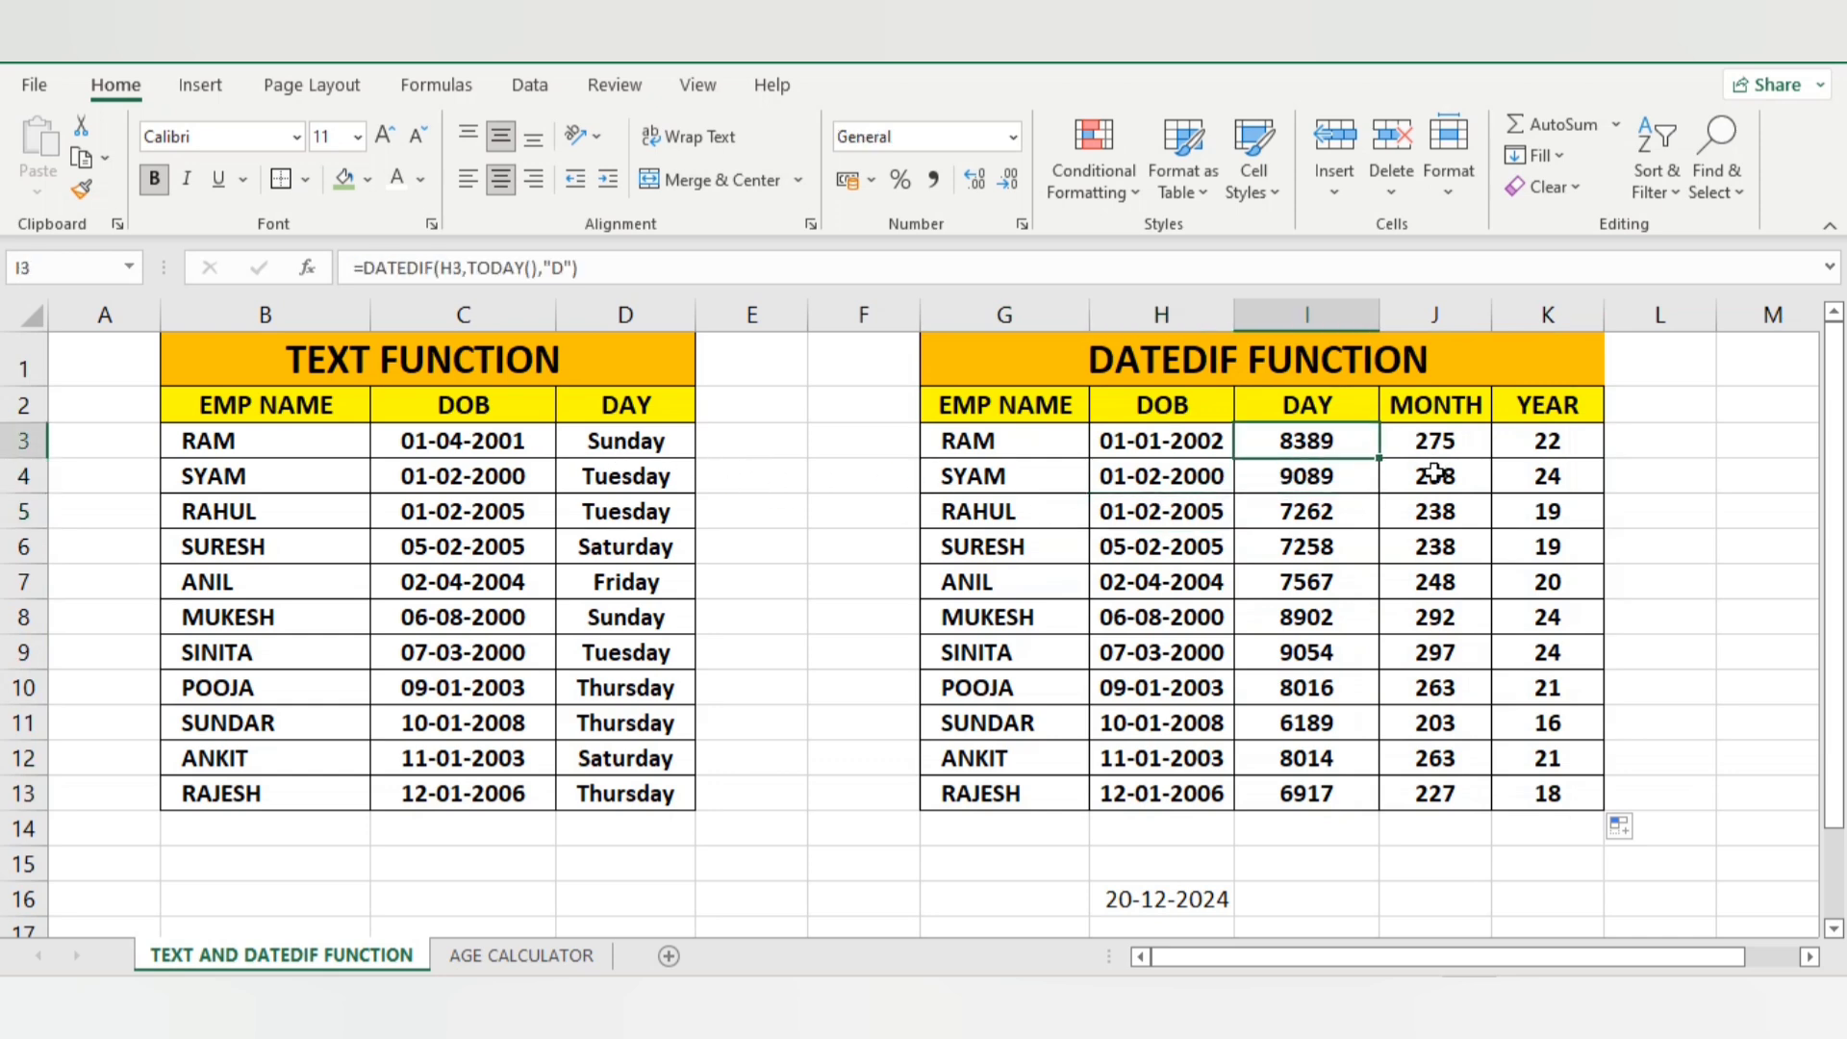
{"action": "left_click", "coordinate": [1287, 364]}
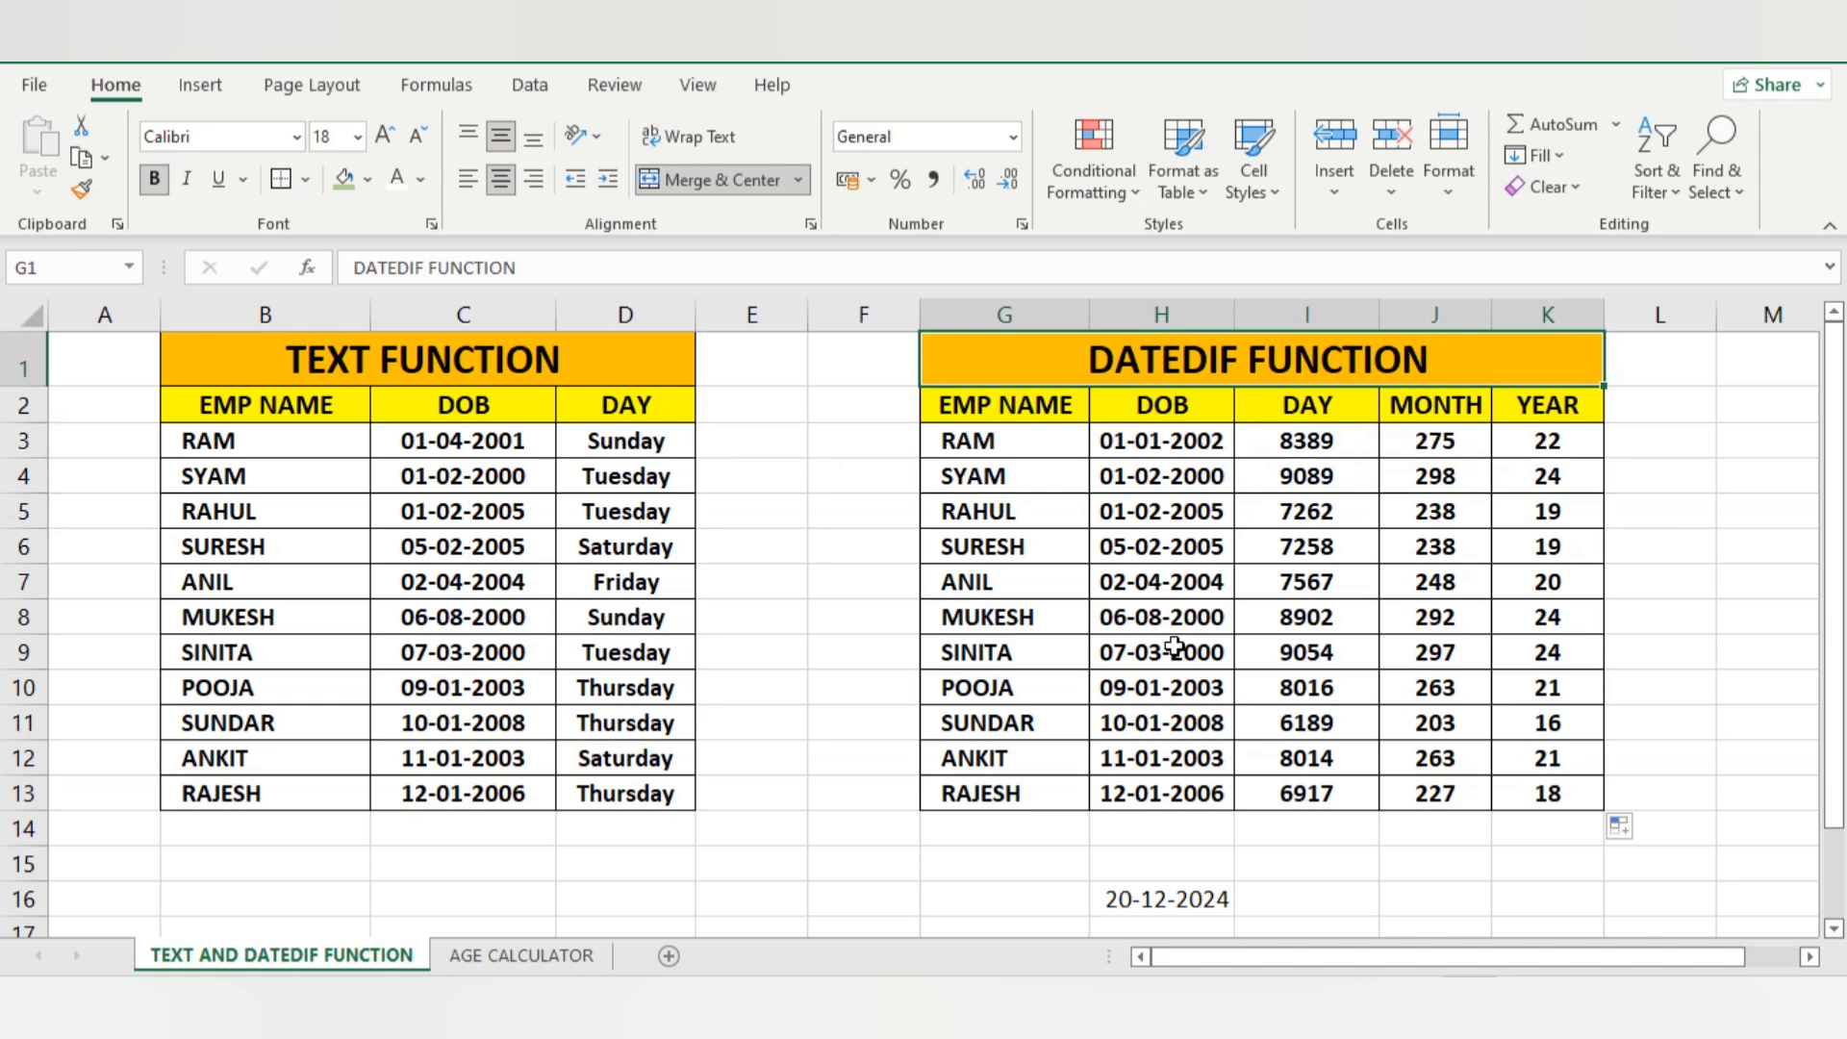
{"action": "scroll", "coordinate": [1173, 647], "scroll_direction": "down", "scroll_amount": 1}
{"action": "scroll", "coordinate": [1167, 689], "scroll_direction": "up", "scroll_amount": 1}
{"action": "left_click", "coordinate": [1385, 478]}
{"action": "left_click", "coordinate": [1155, 472]}
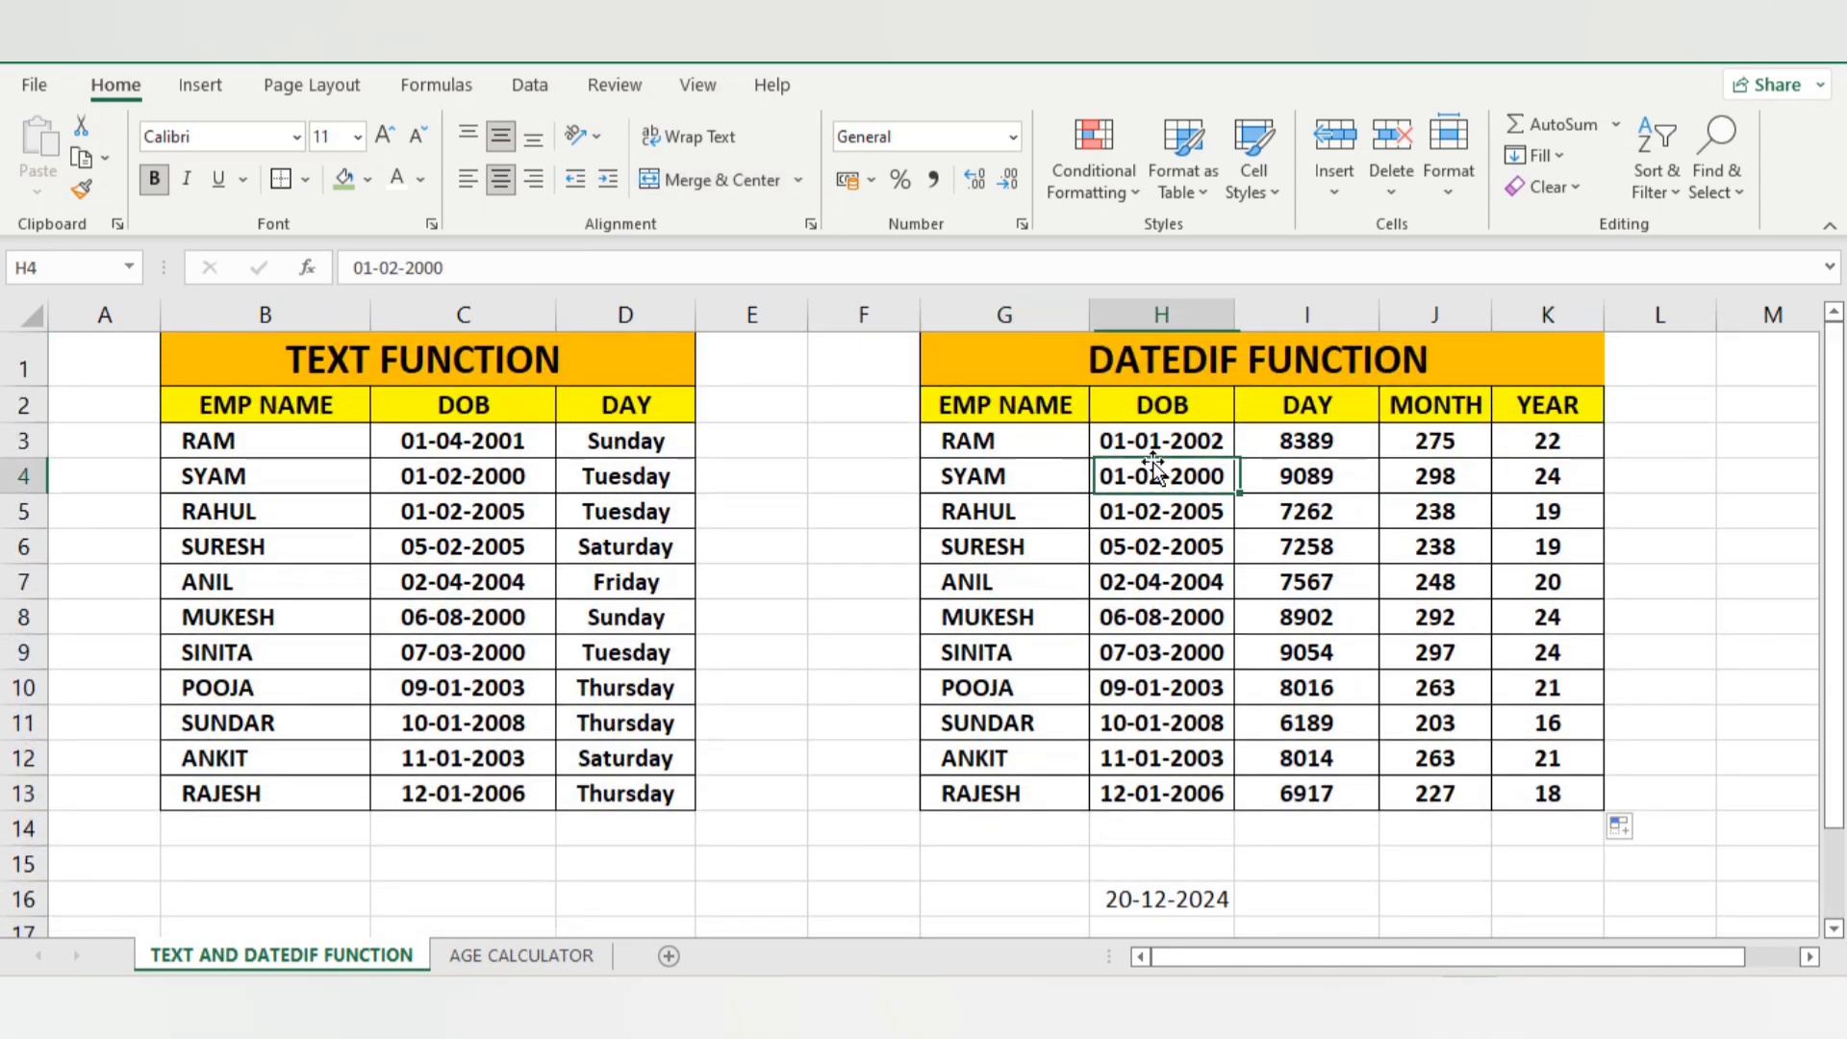
{"action": "left_click", "coordinate": [1039, 478]}
{"action": "left_click", "coordinate": [1337, 374]}
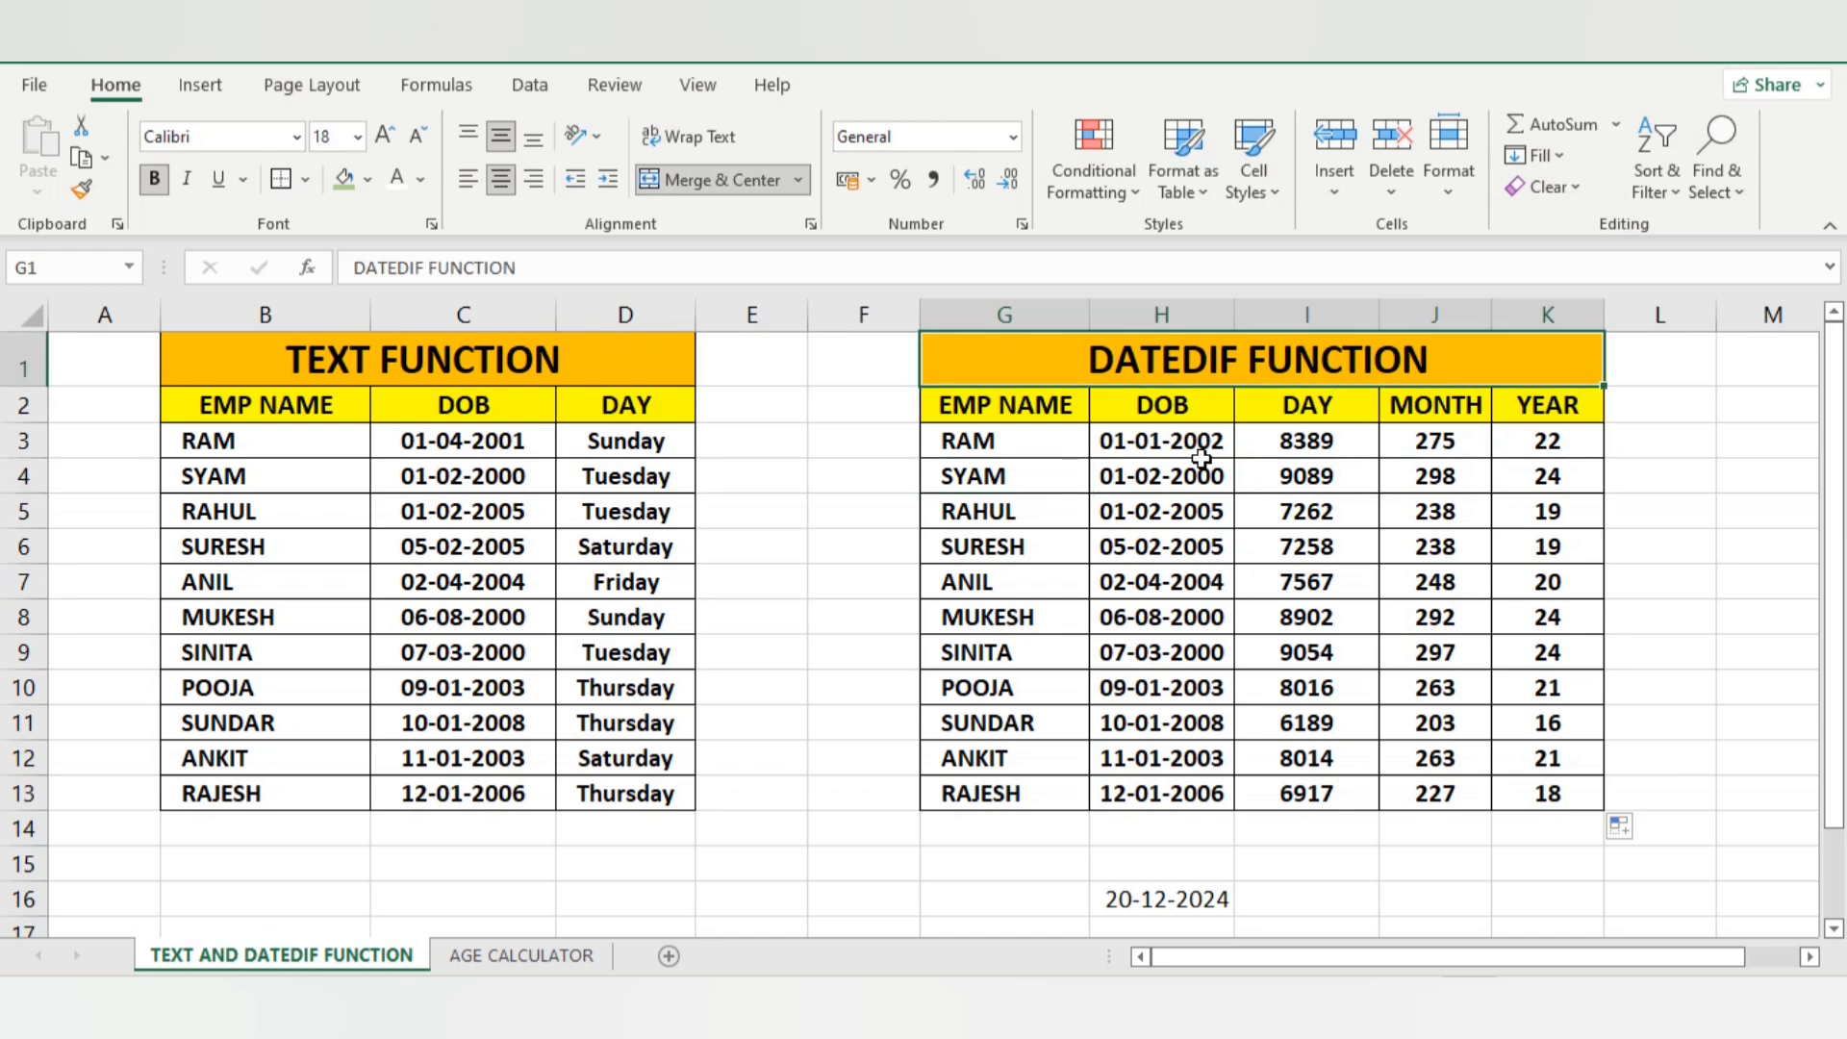
{"action": "left_click", "coordinate": [1200, 463]}
{"action": "left_click", "coordinate": [1210, 538]}
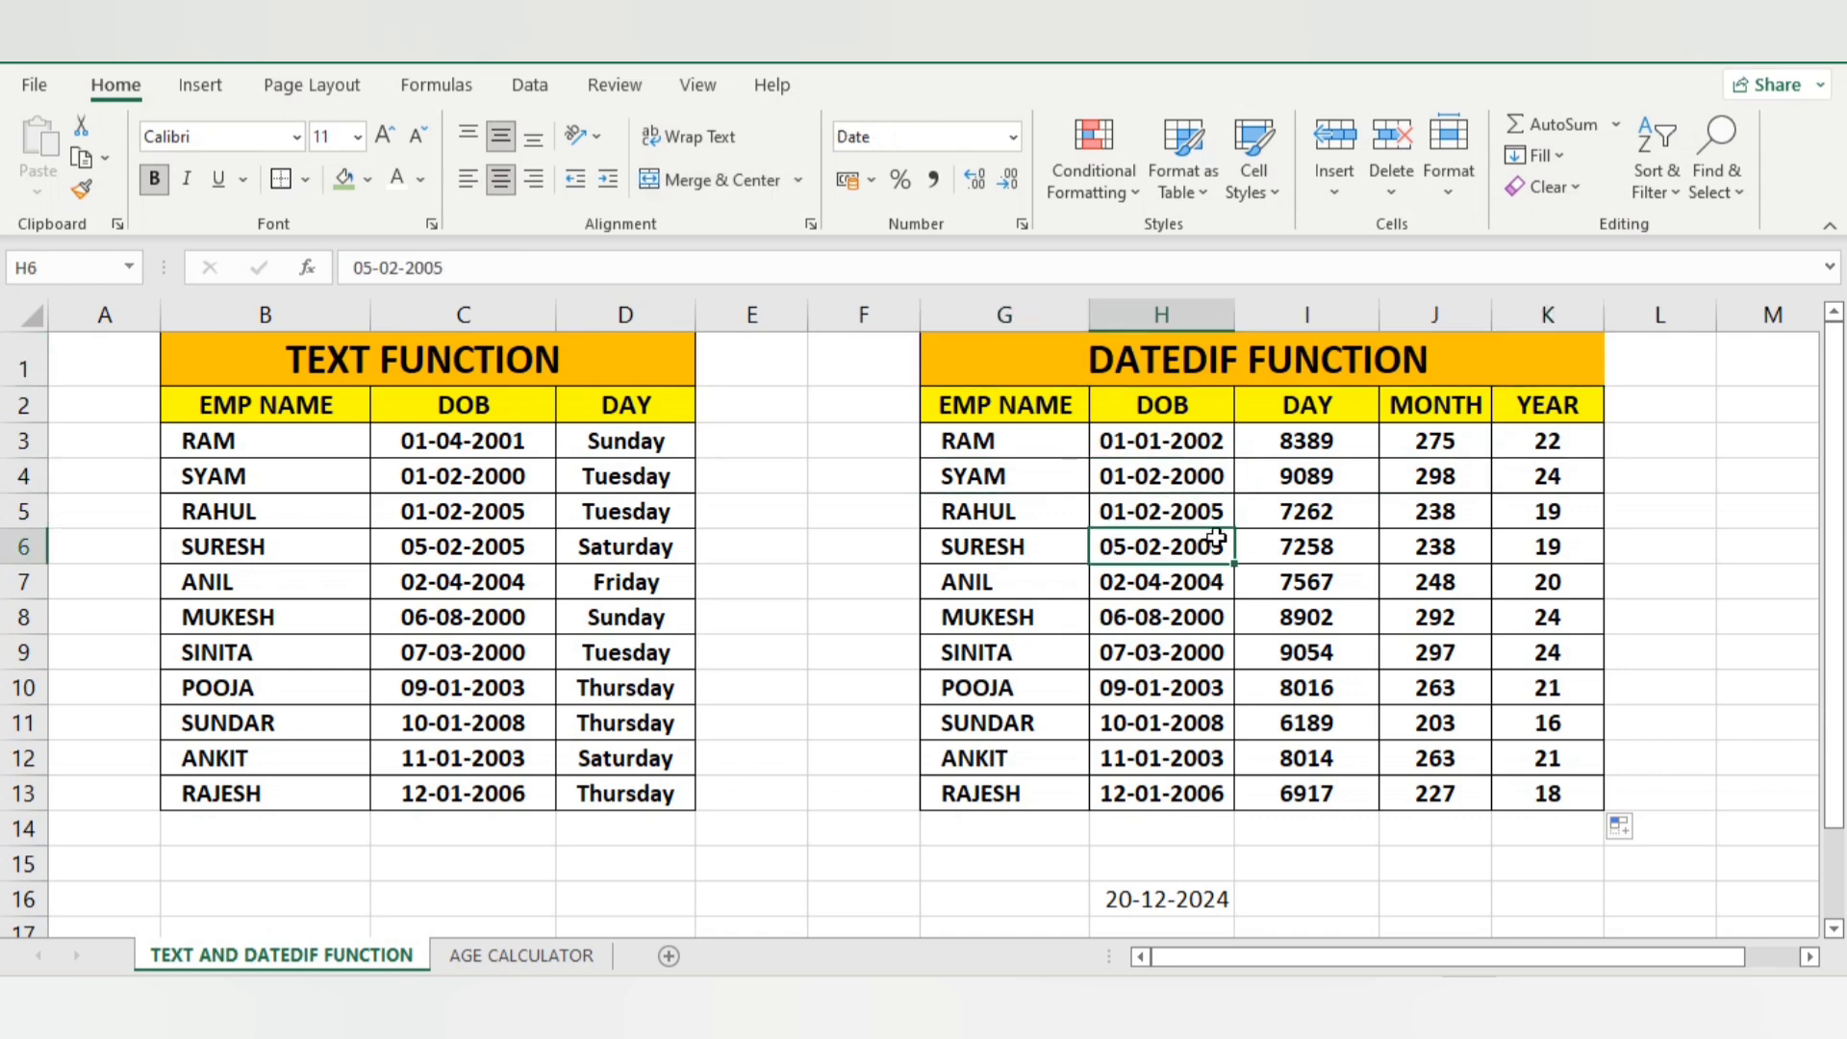
{"action": "left_click", "coordinate": [1273, 452]}
{"action": "left_click", "coordinate": [1056, 407]}
{"action": "left_click", "coordinate": [1111, 505]}
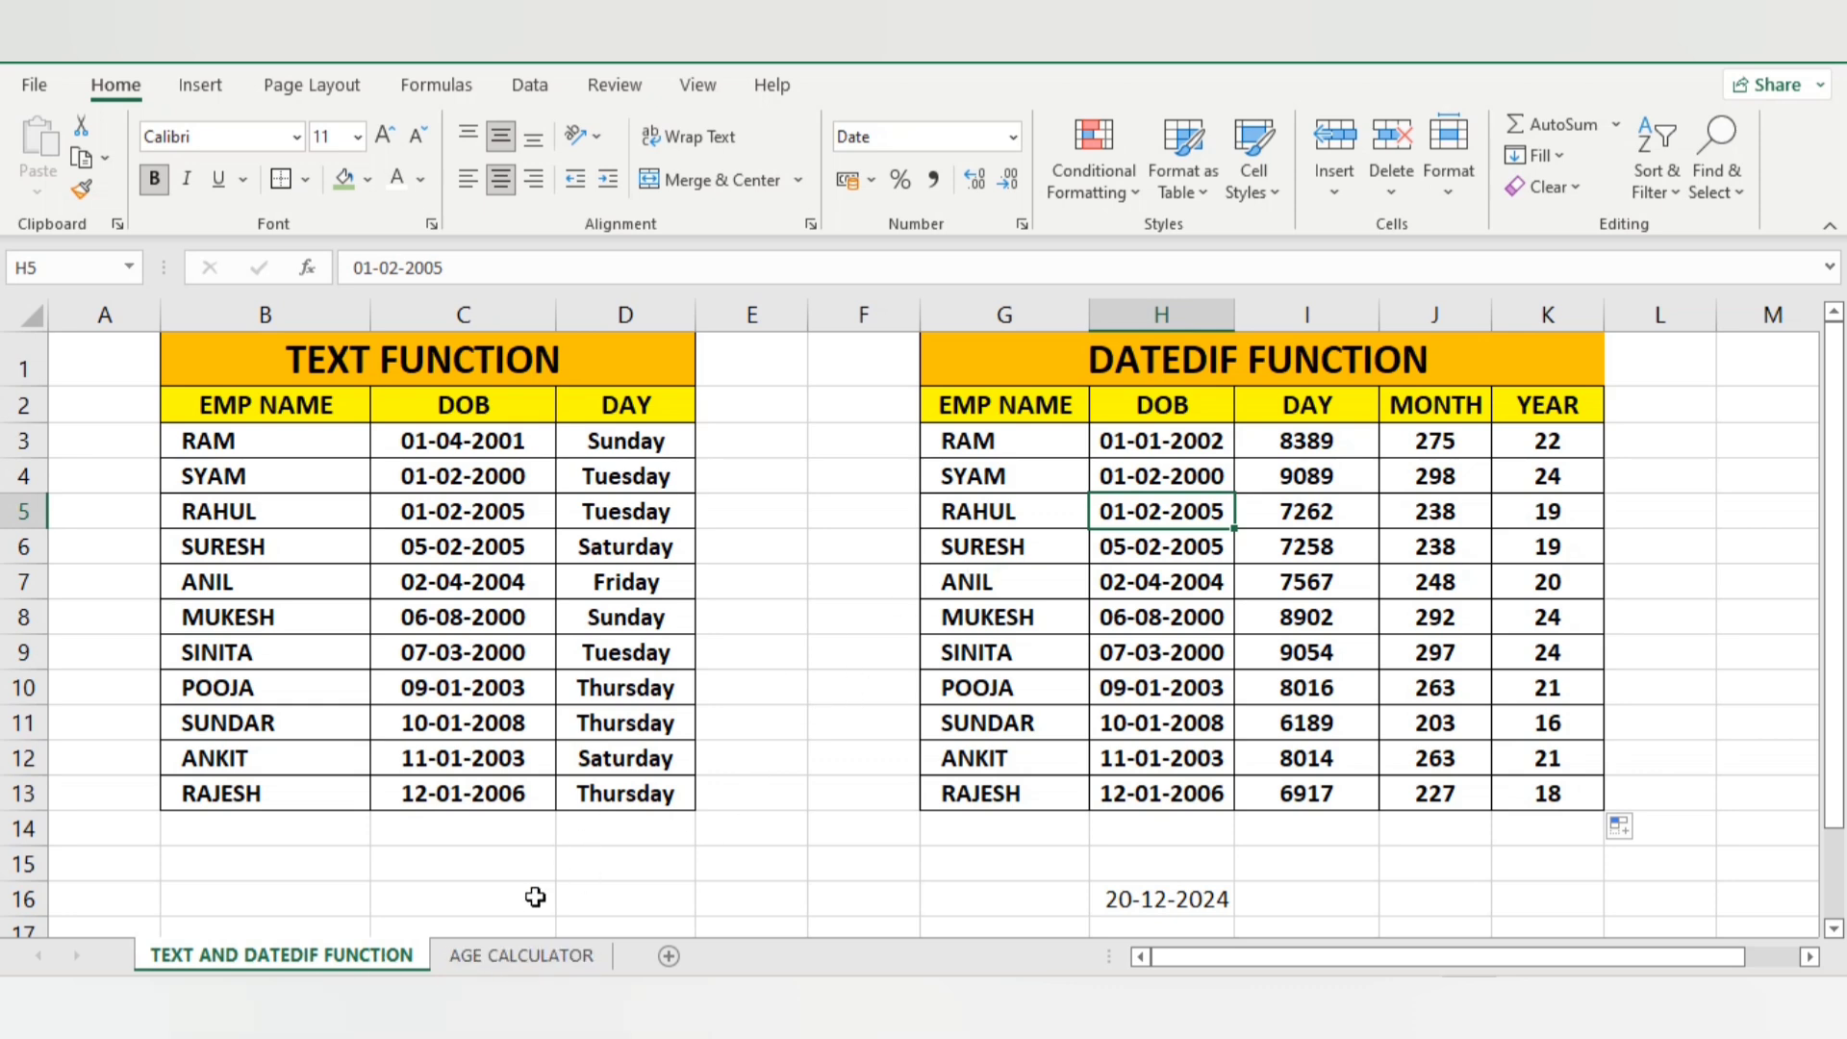
On the AGE CALCULATOR sheet, enter a new date of birth in the DOB cell K7
{"action": "left_click", "coordinate": [522, 955]}
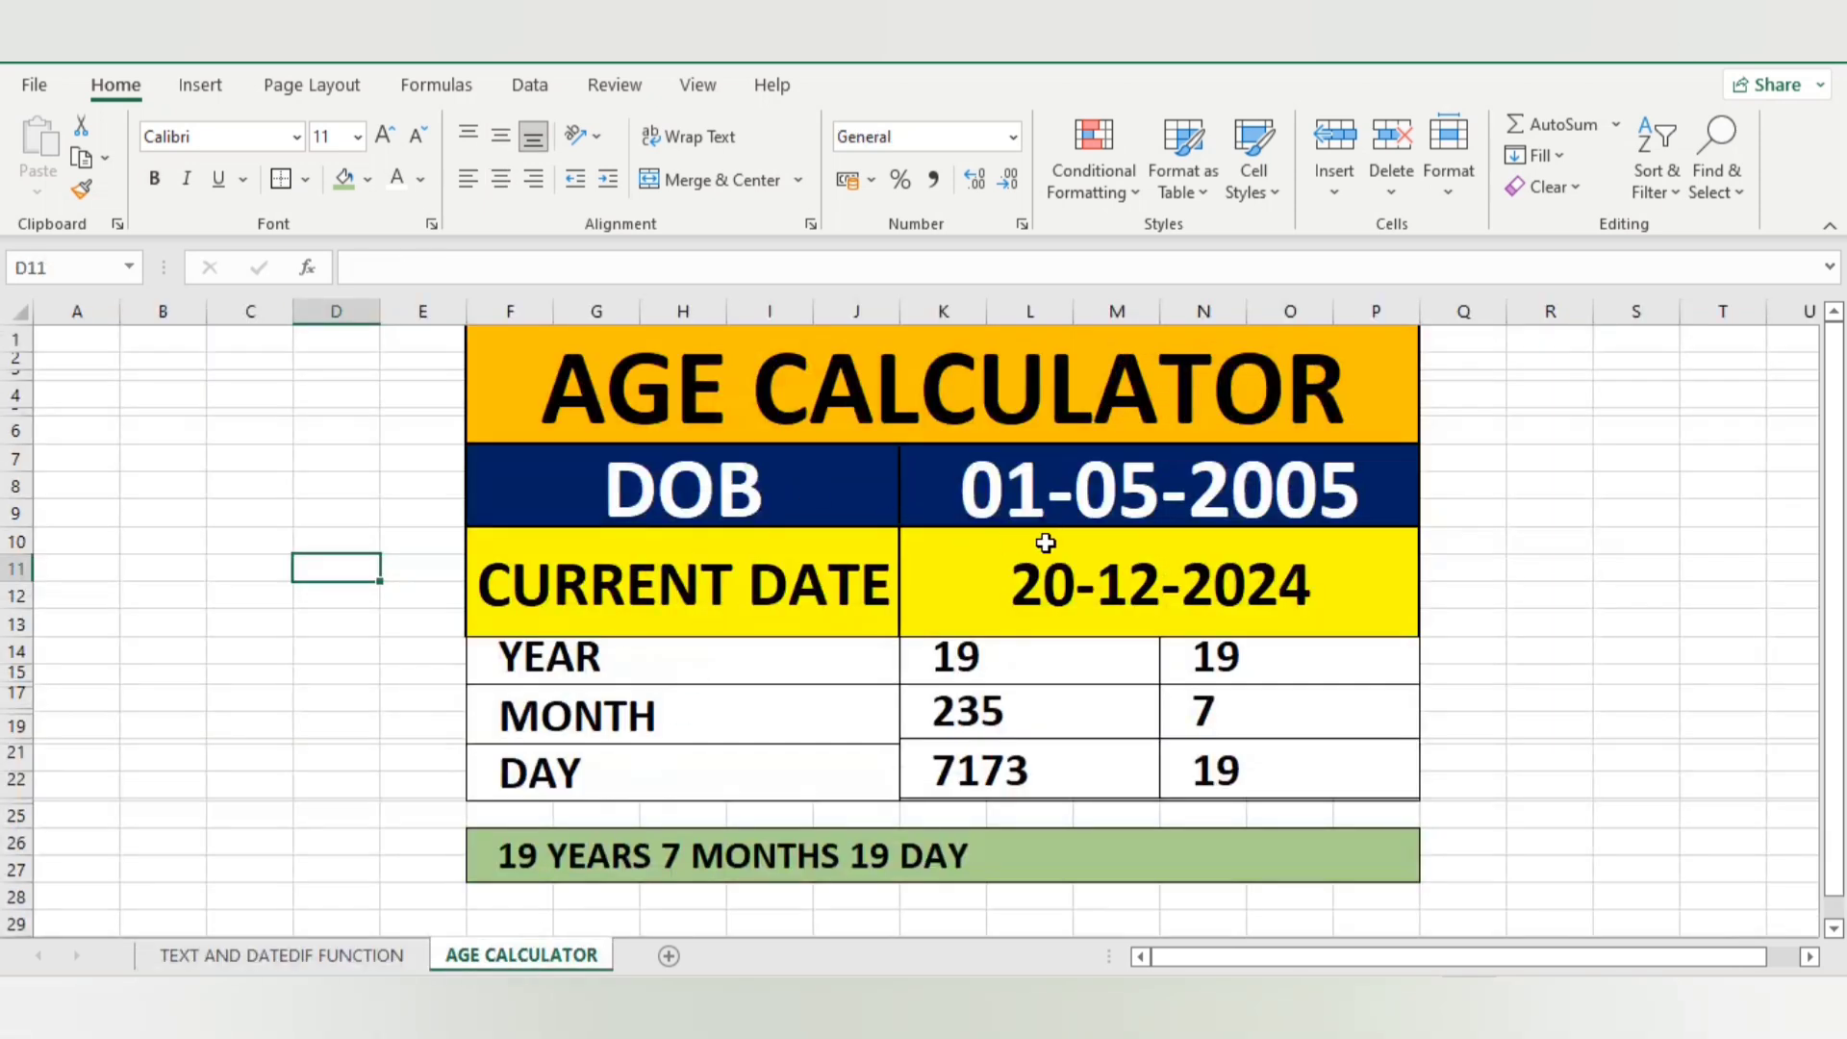
{"action": "left_click", "coordinate": [1057, 498]}
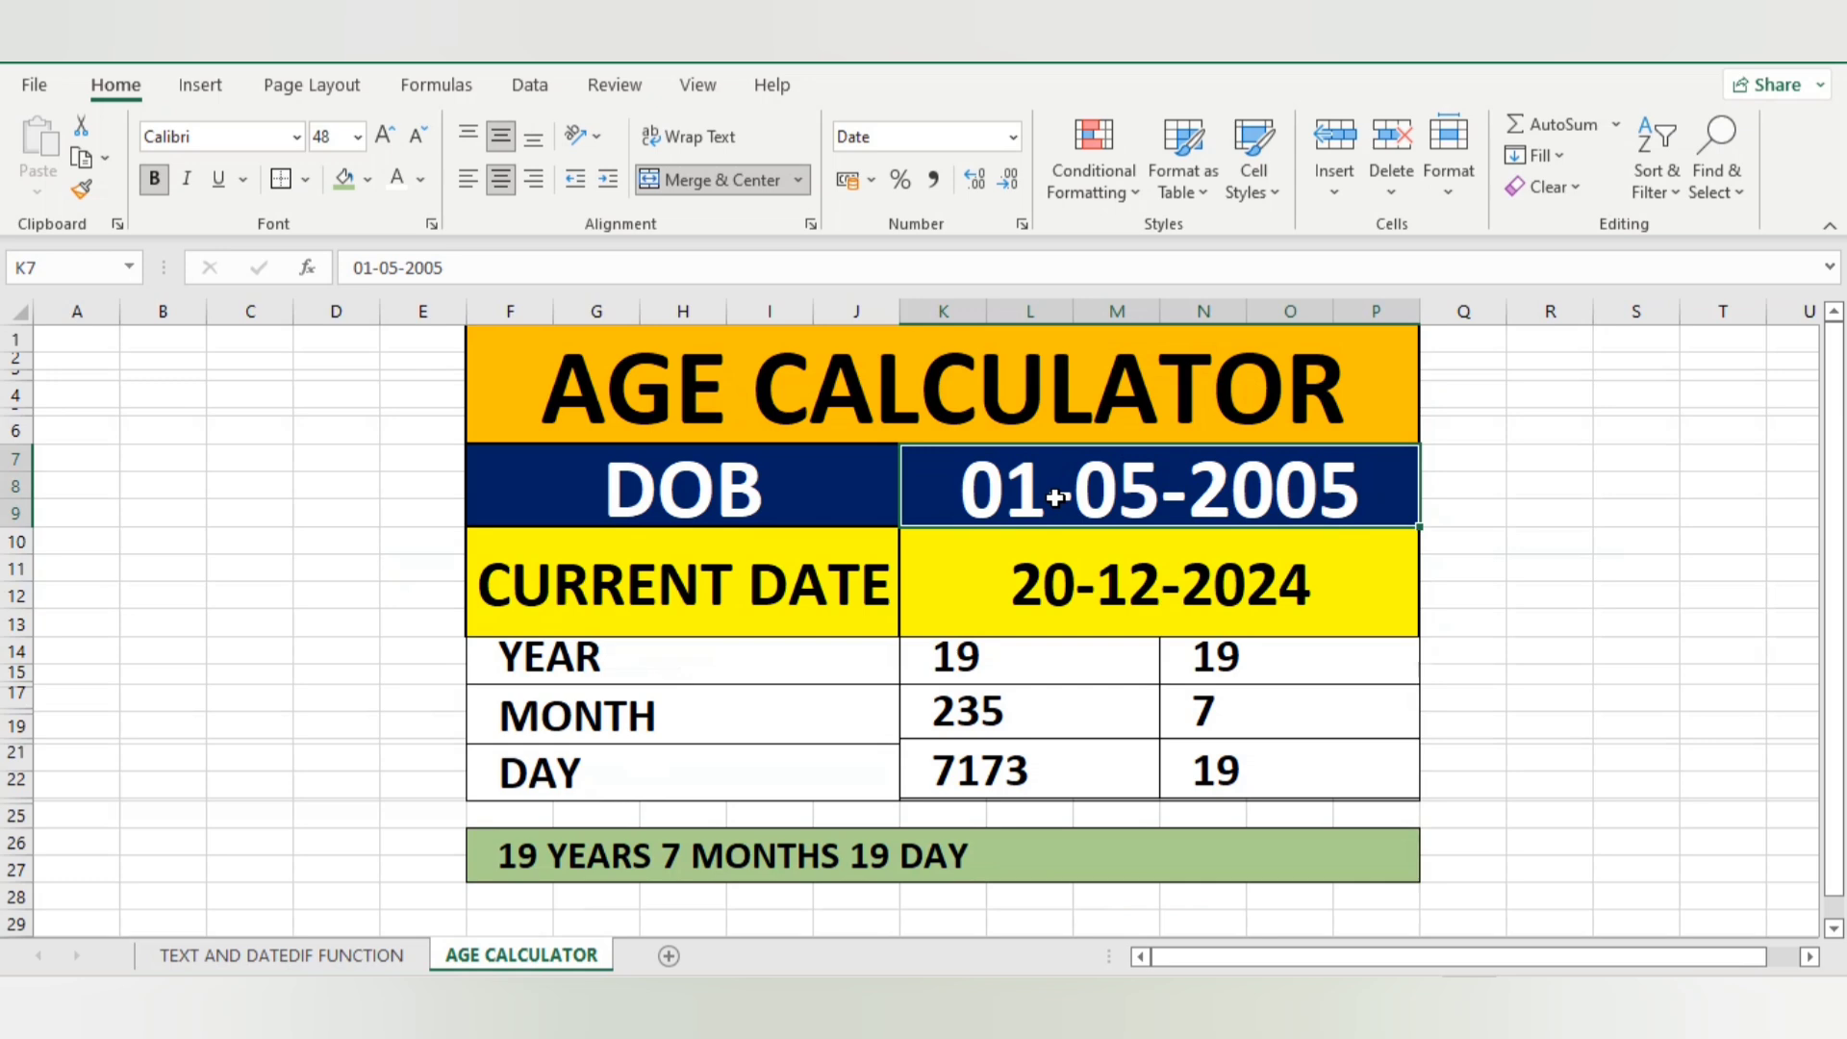
{"action": "type", "text": "01/04/"}
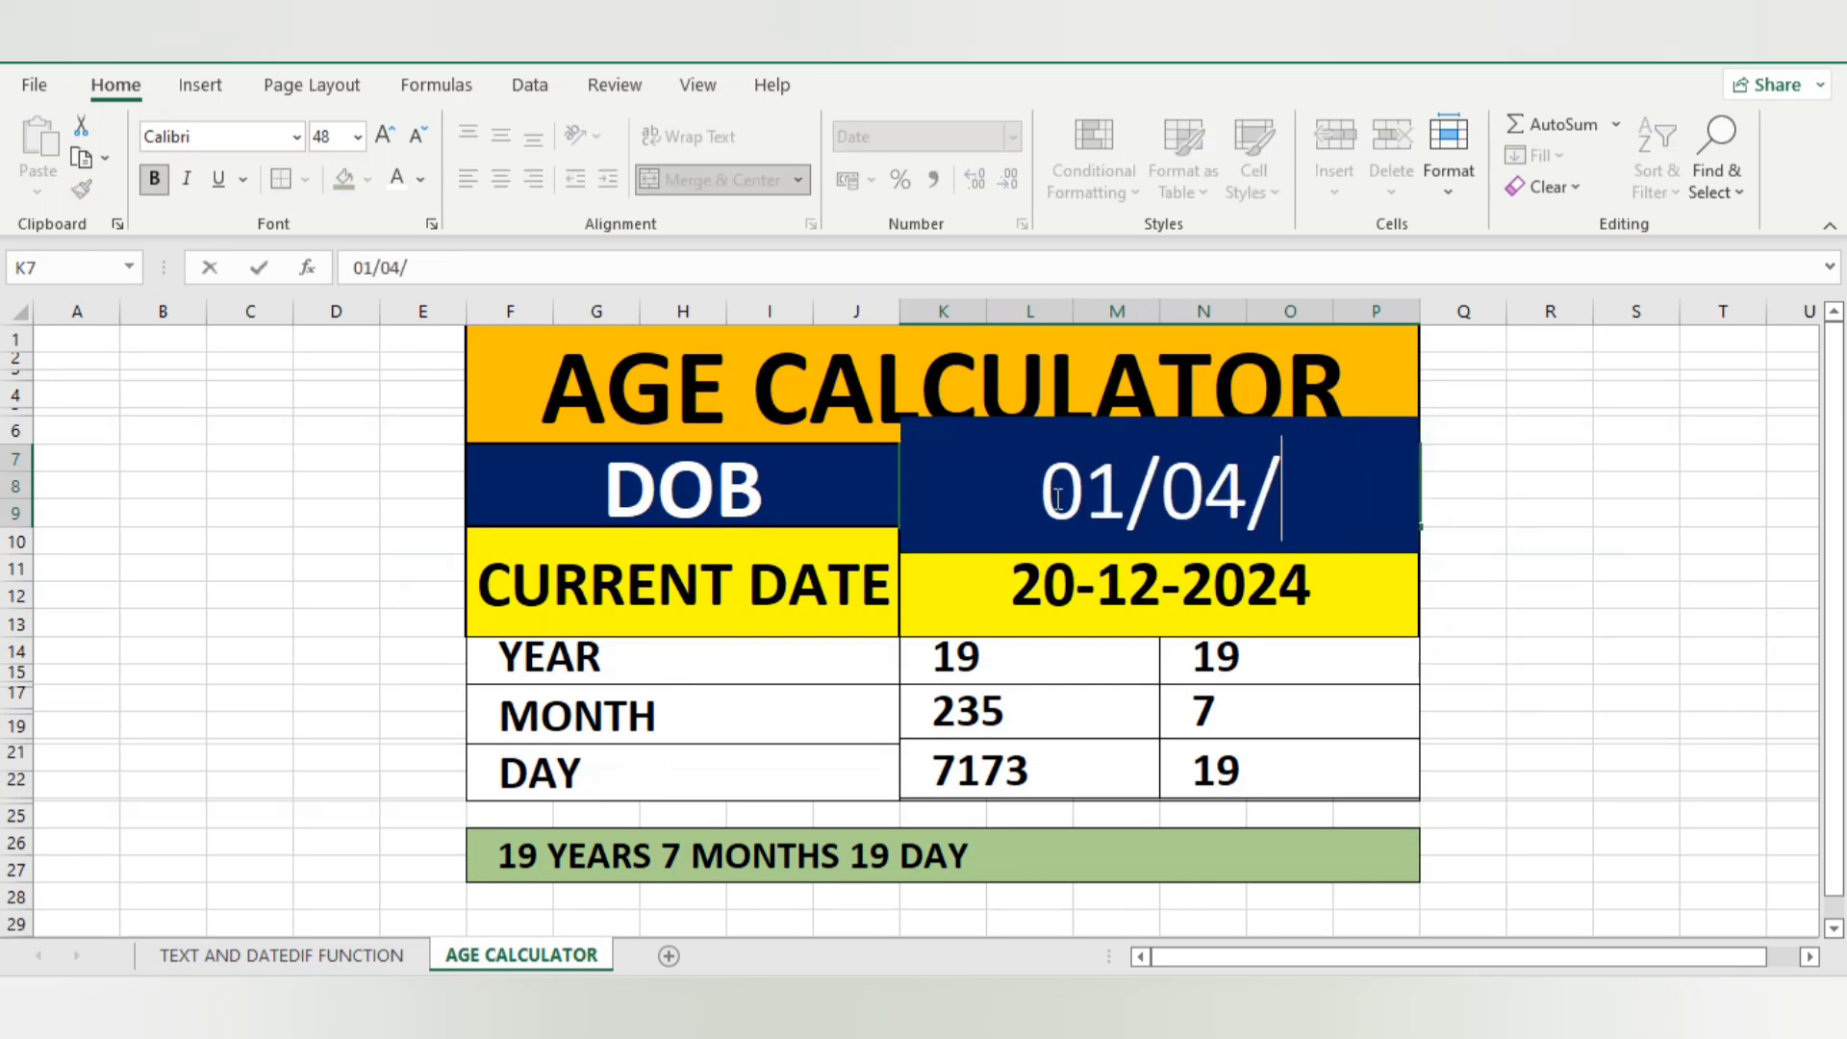
{"action": "type", "text": "2002"}
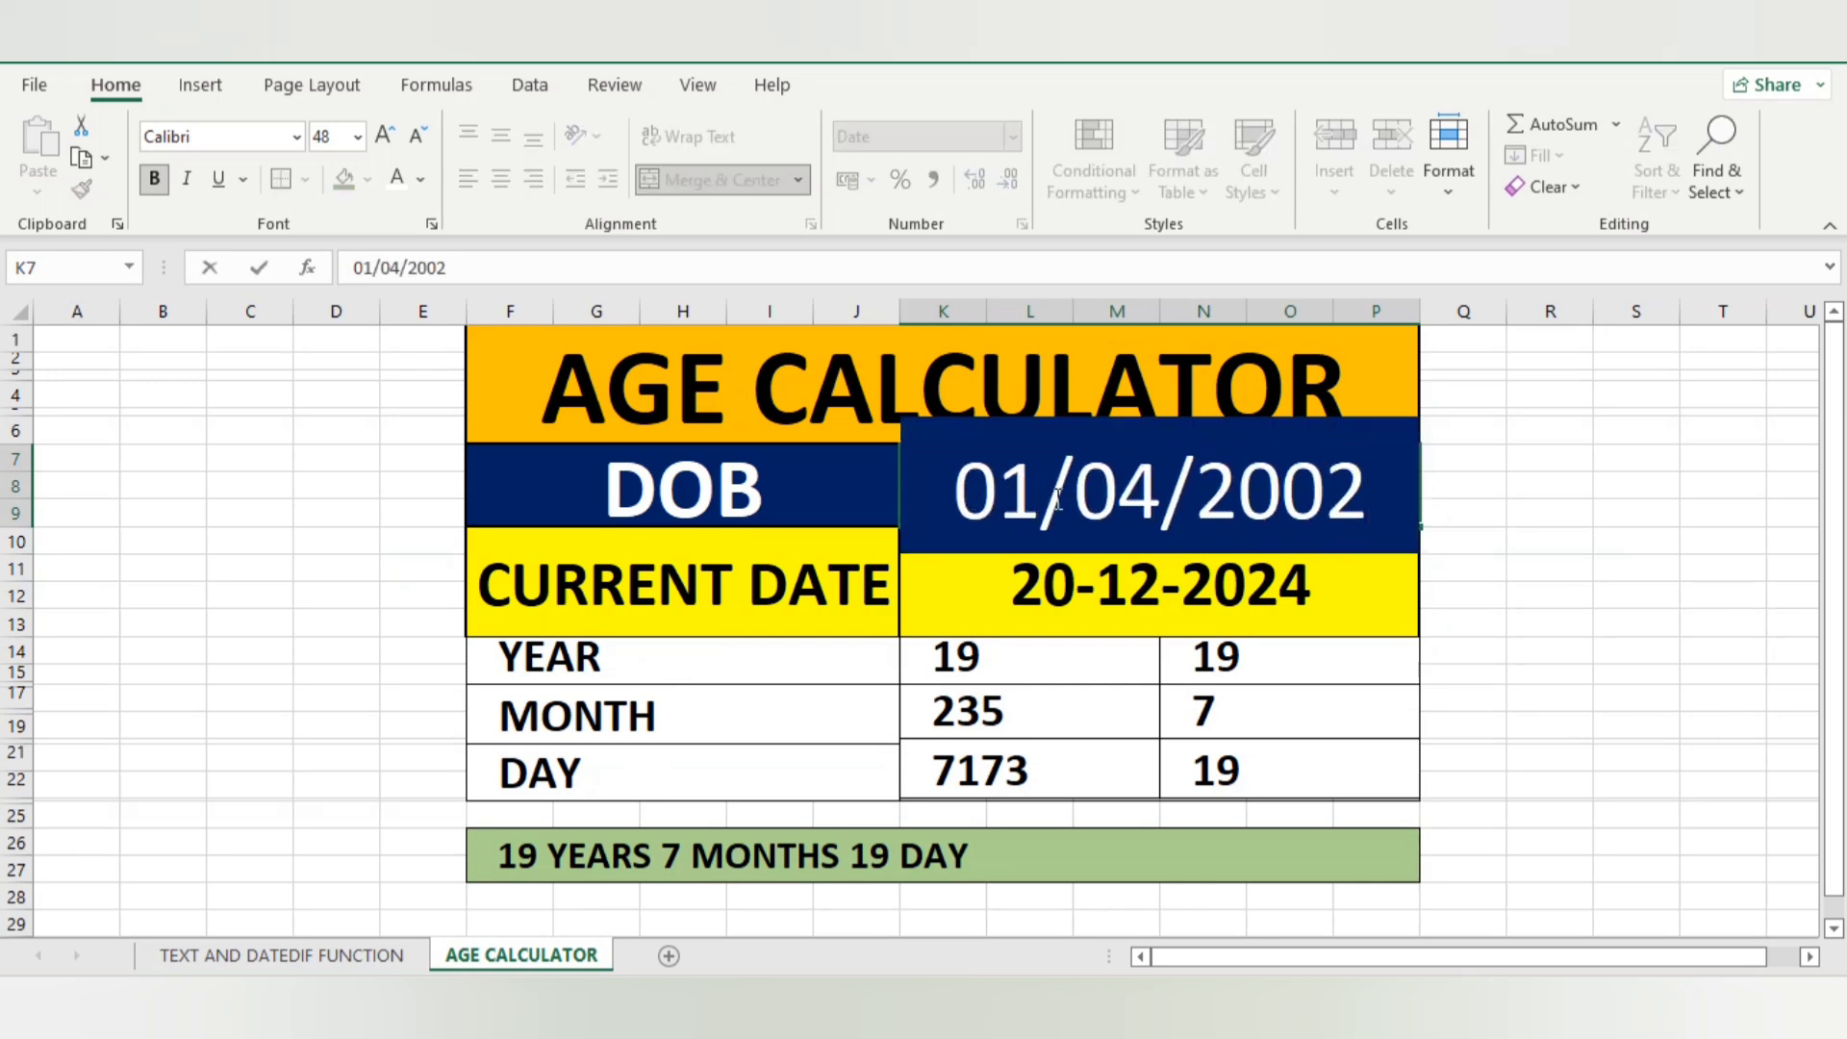
{"action": "key", "text": "Return"}
Examine the calculator's year, month and day results, their DATEDIF formulas and the formula in F26 that joins them into an age sentence
{"action": "left_click", "coordinate": [652, 664]}
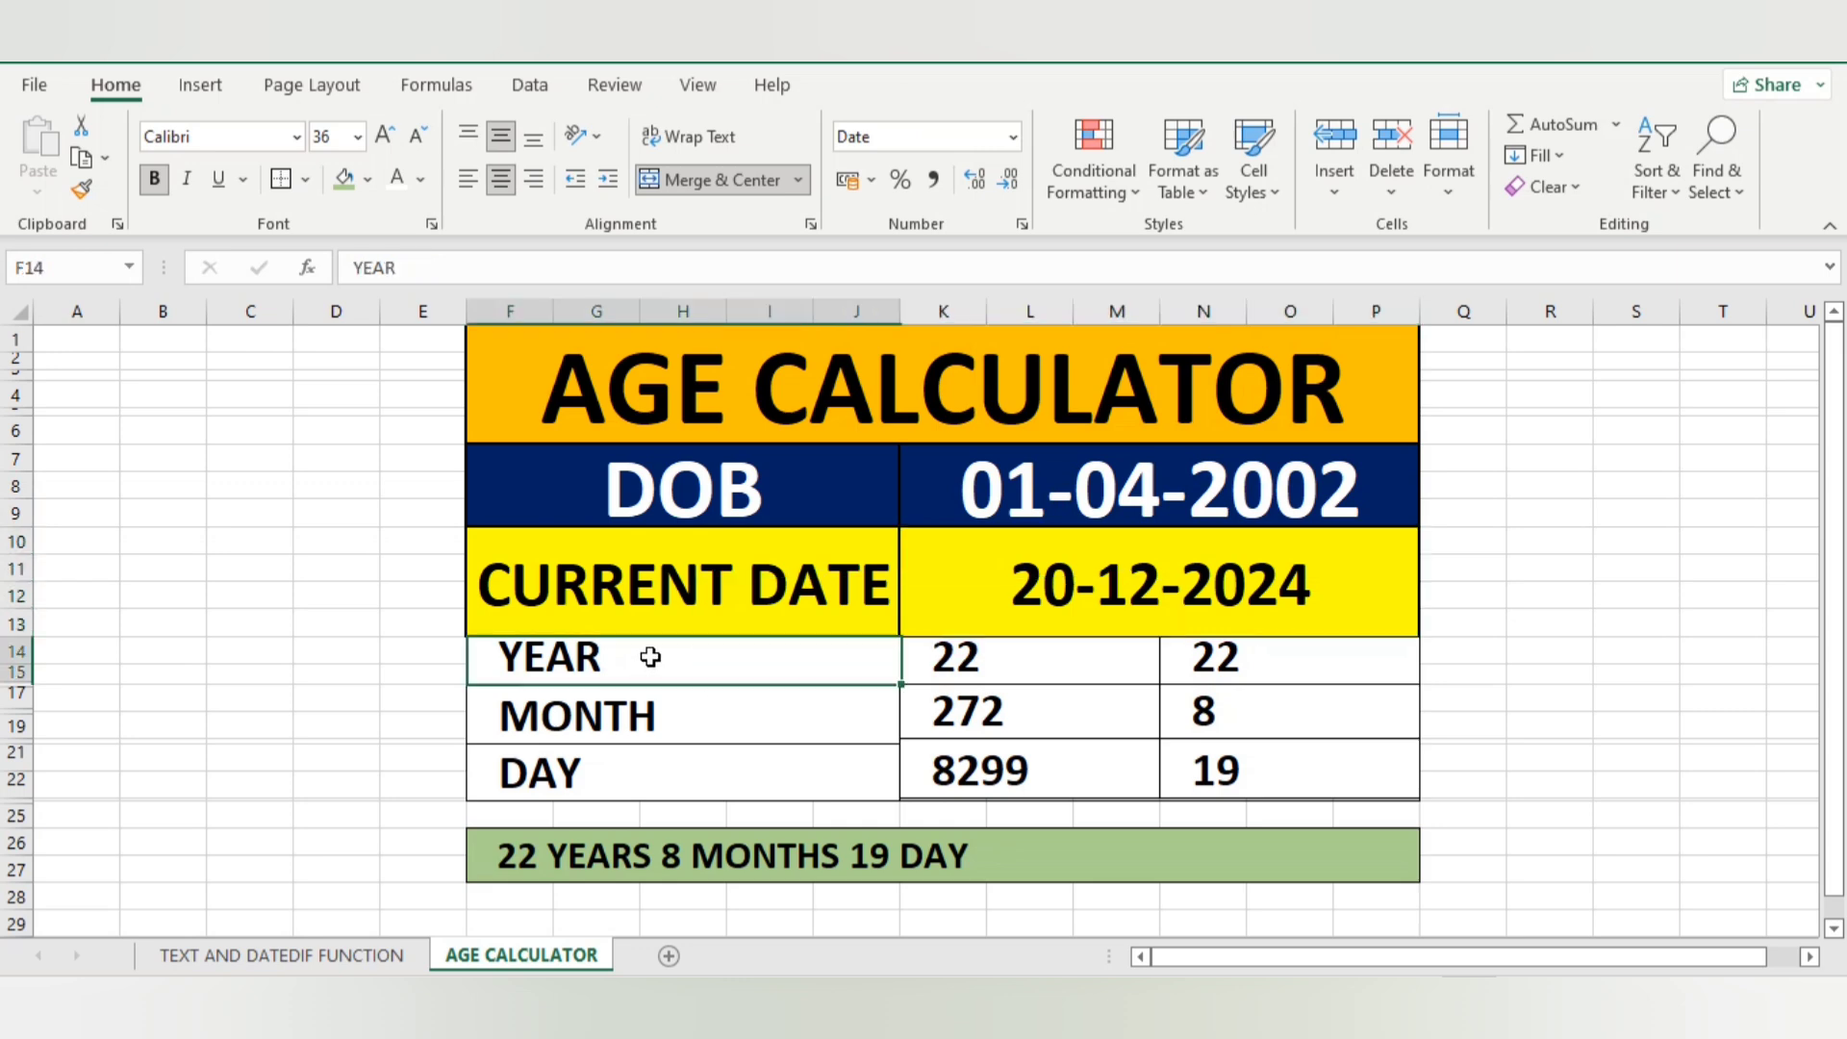
{"action": "left_click", "coordinate": [928, 653]}
{"action": "left_click", "coordinate": [928, 710]}
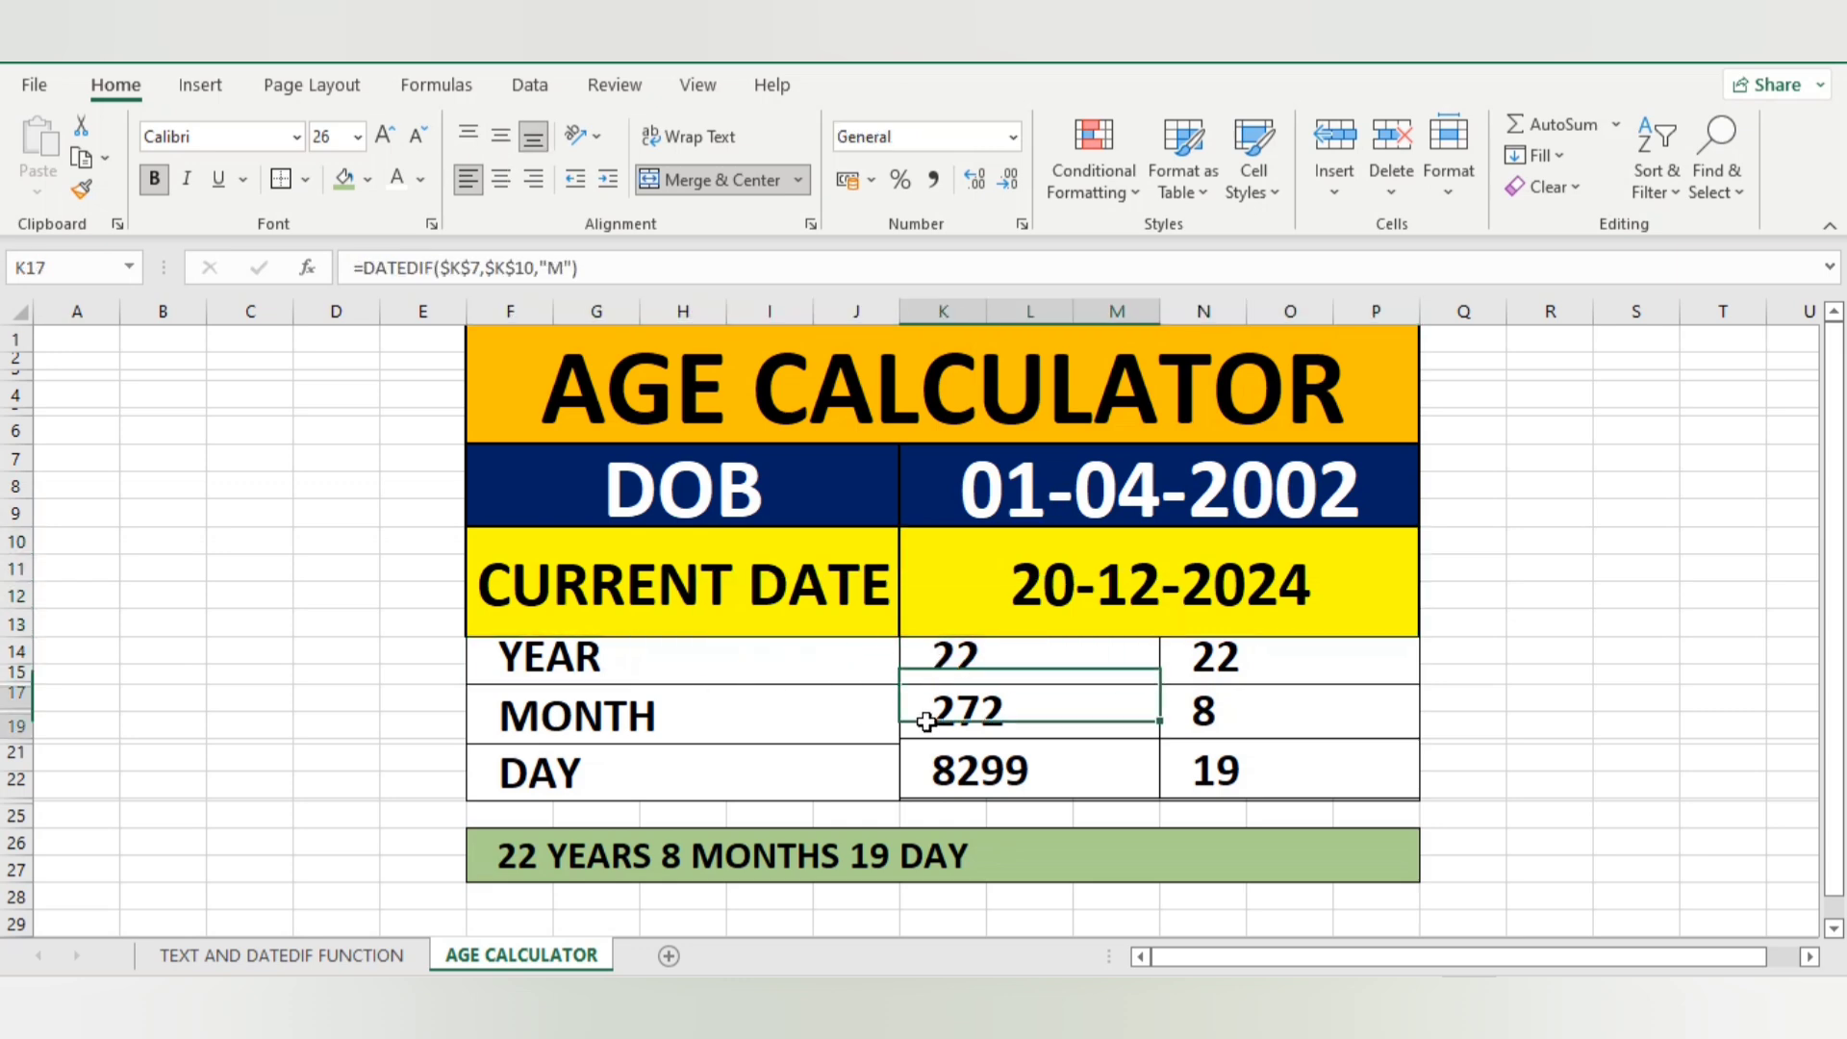
{"action": "left_click", "coordinate": [968, 770]}
{"action": "left_click_drag", "start_coordinate": [983, 647], "coordinate": [978, 775]}
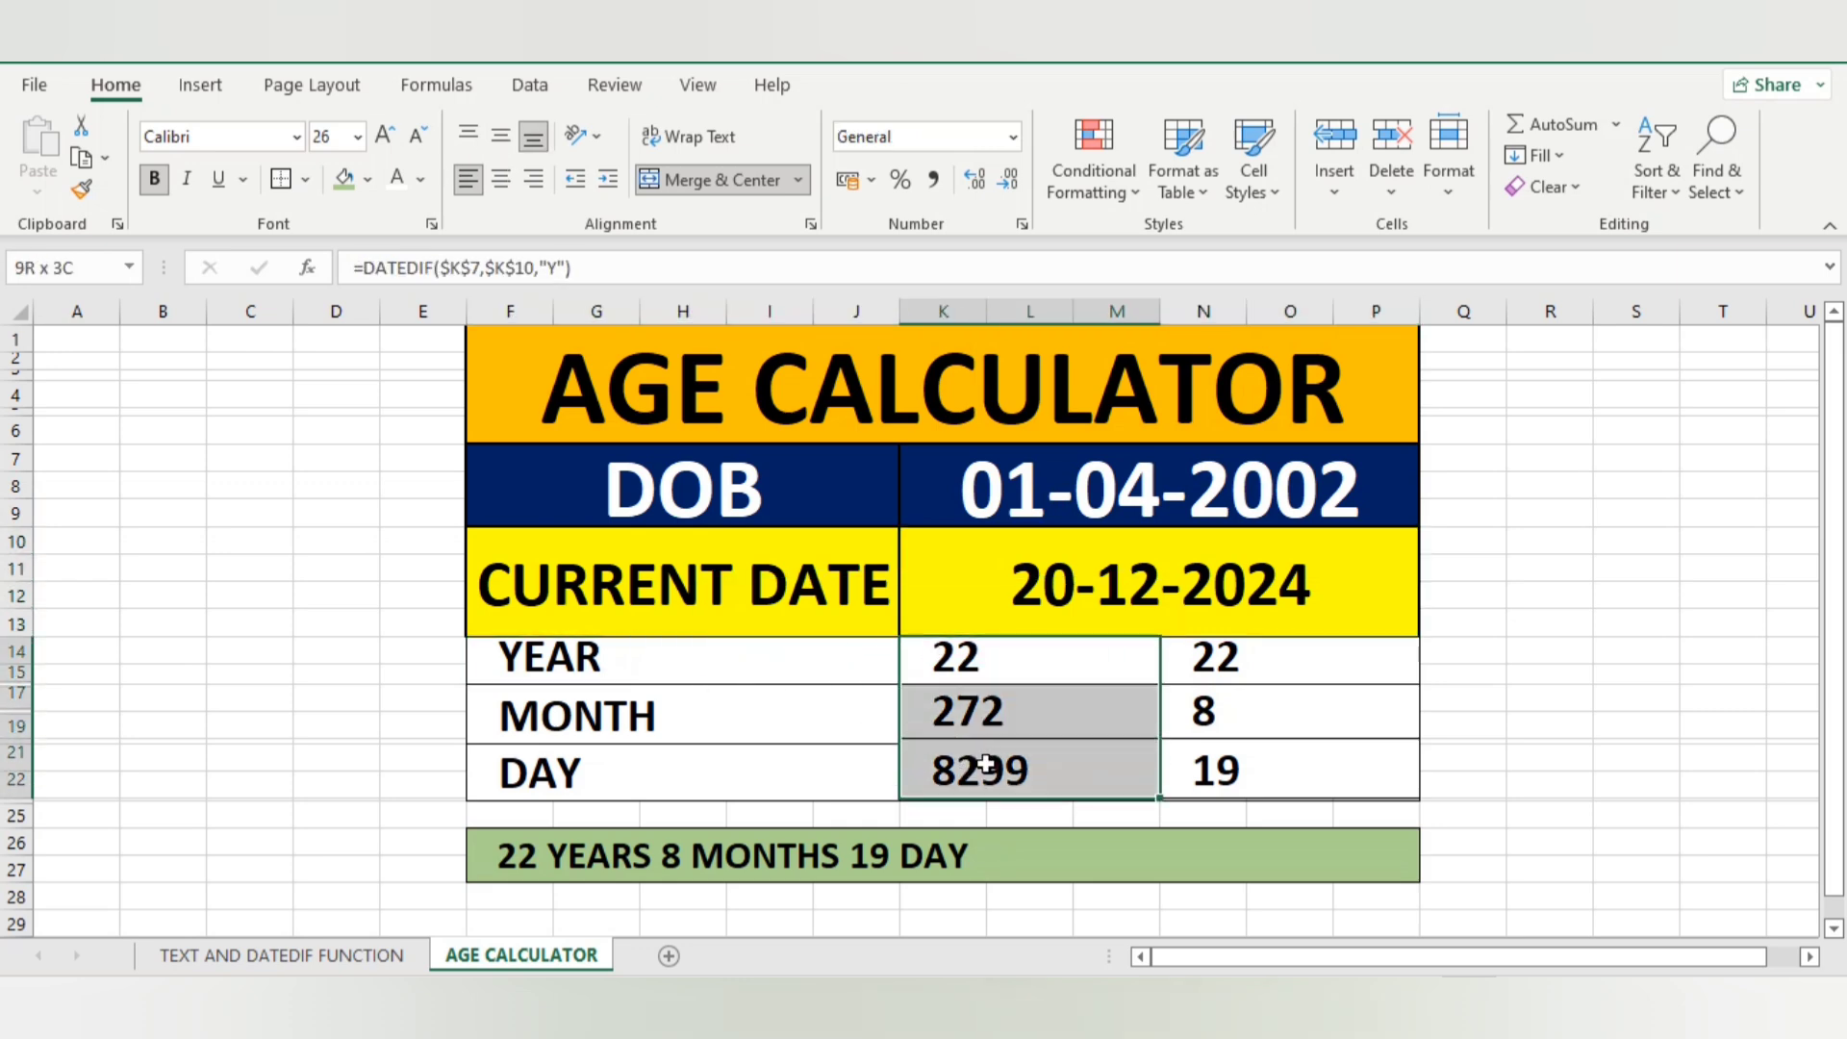
{"action": "left_click", "coordinate": [1212, 648]}
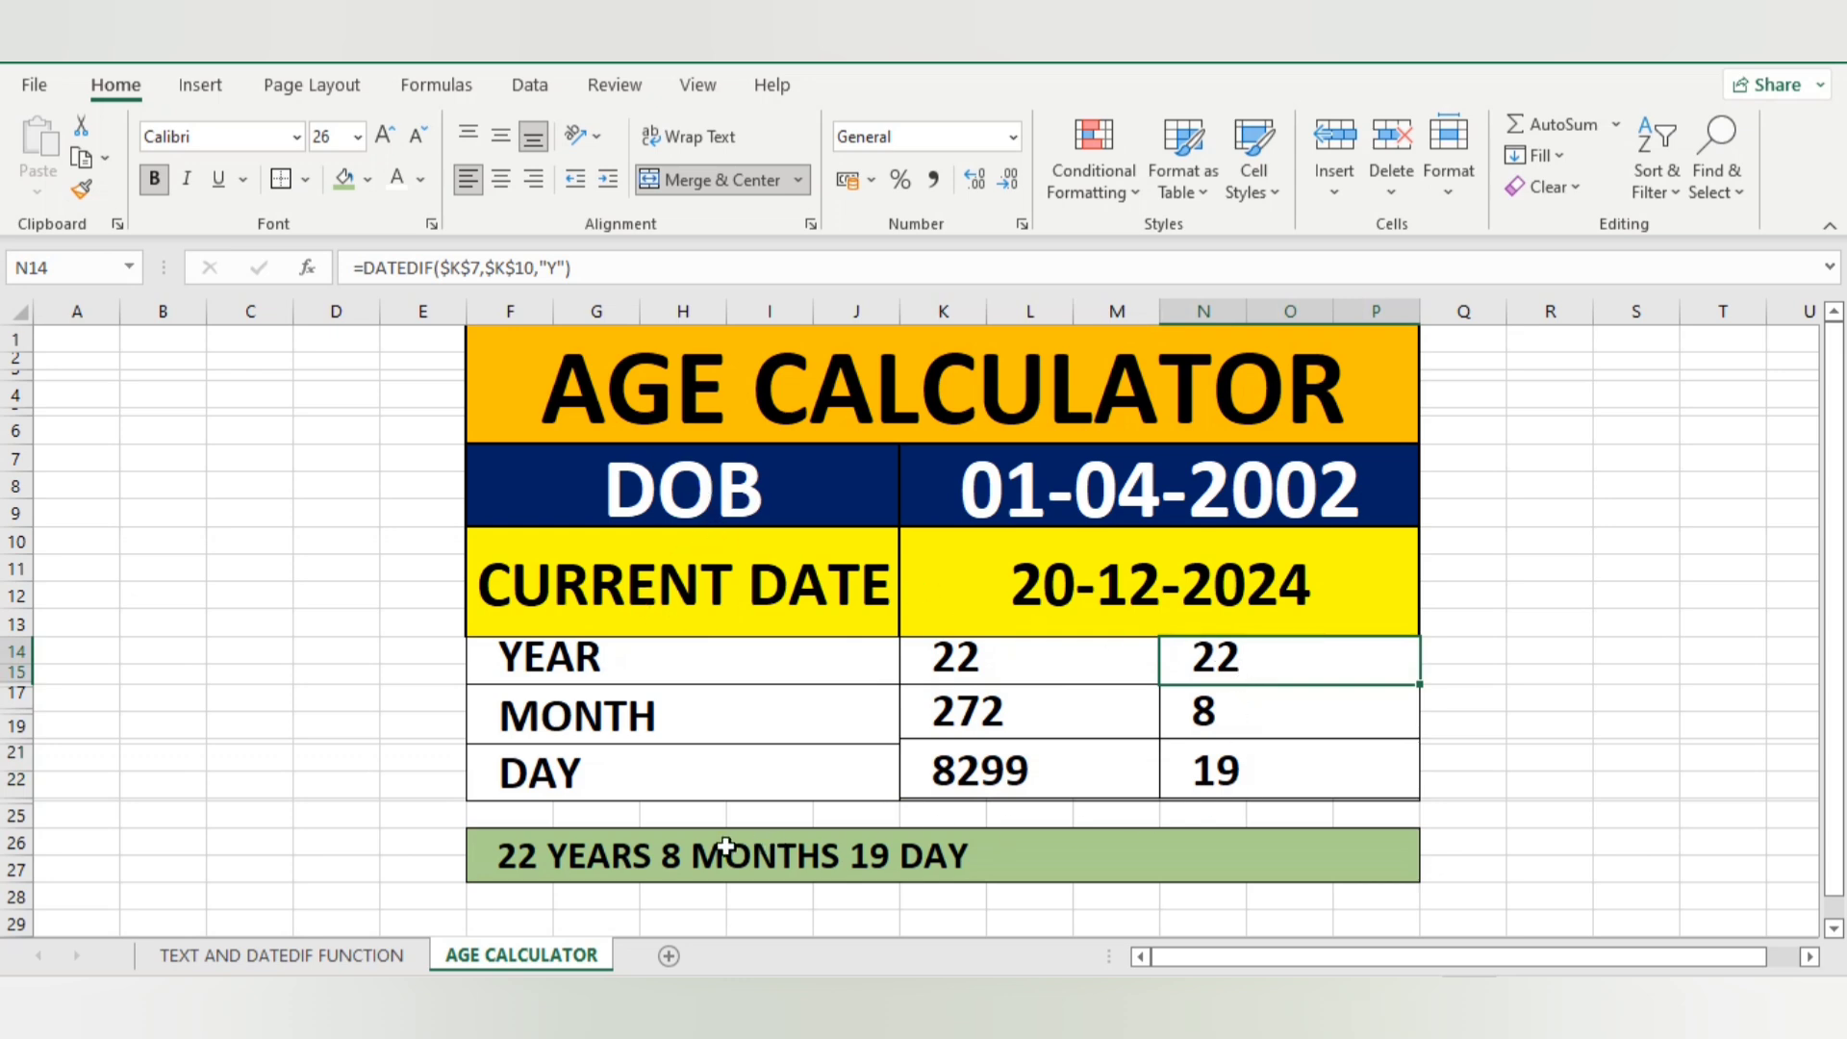
{"action": "left_click", "coordinate": [618, 865]}
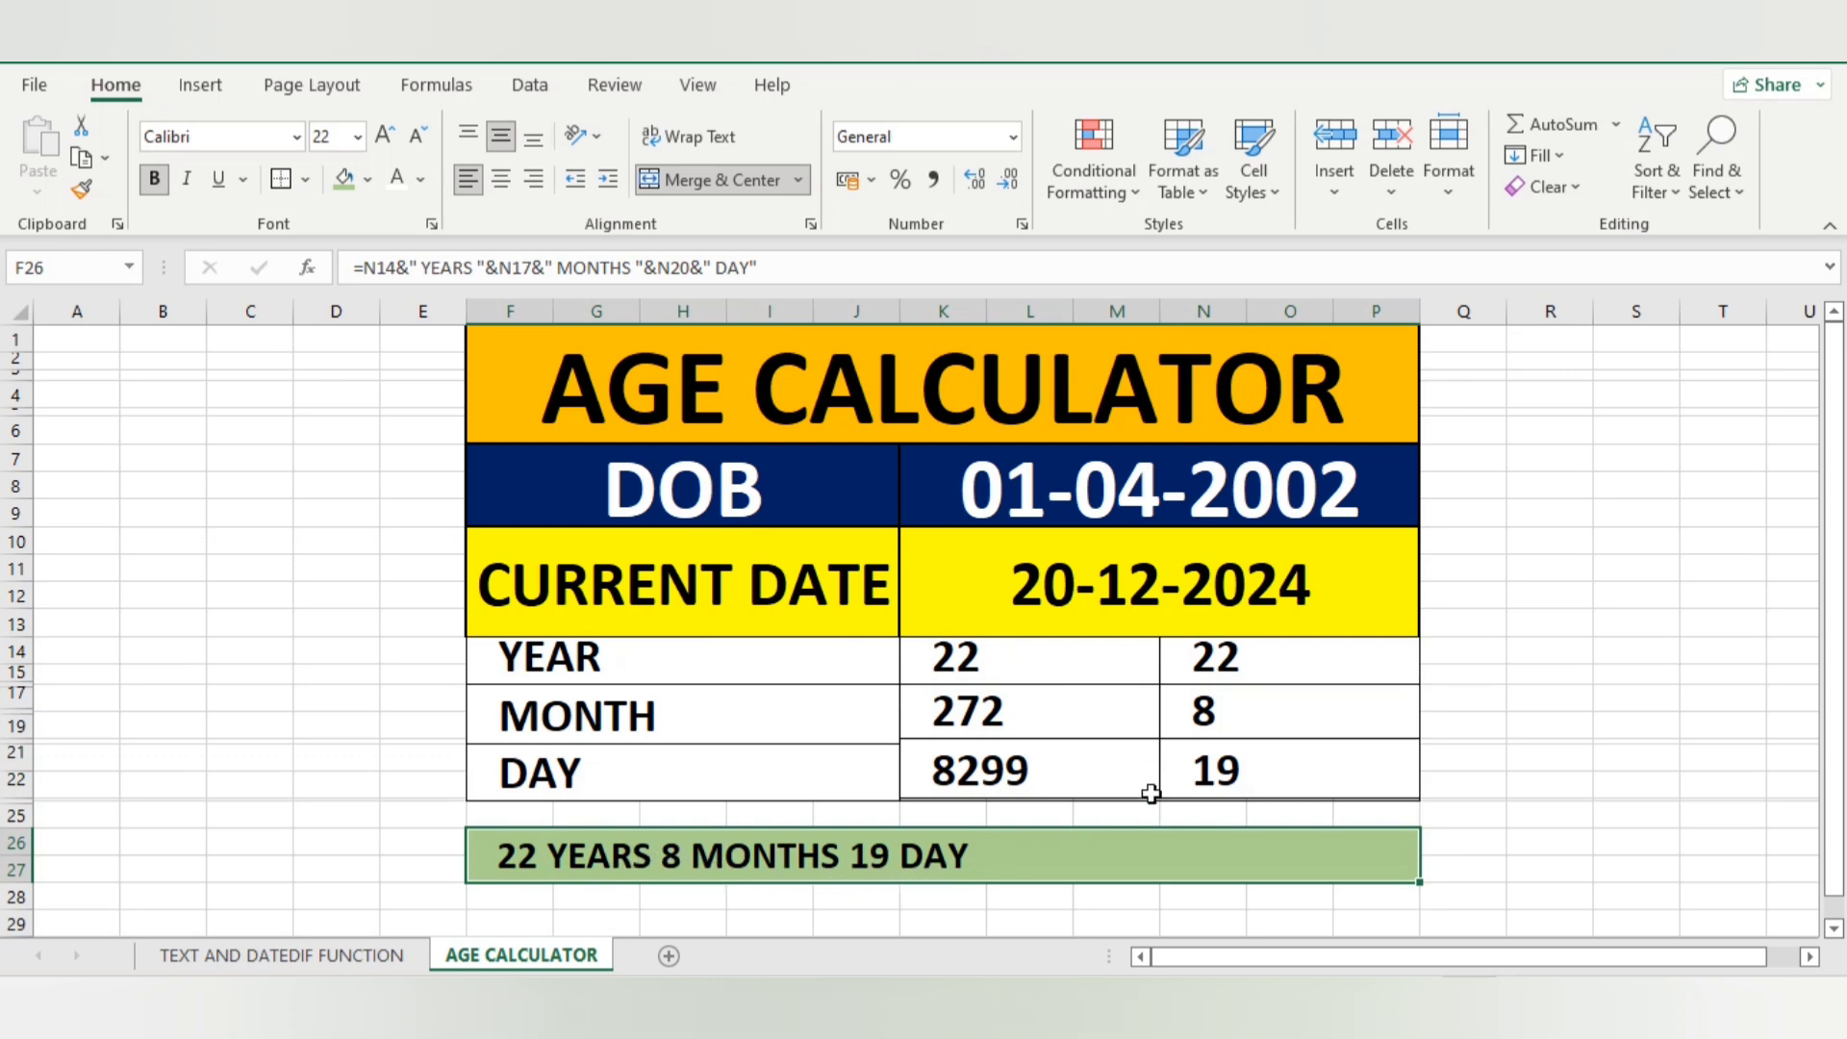
{"action": "left_click", "coordinate": [1252, 728]}
{"action": "mouse_move", "coordinate": [761, 434]}
{"action": "left_mouse_down"}
{"action": "mouse_move", "coordinate": [775, 602]}
{"action": "mouse_move", "coordinate": [845, 825]}
{"action": "mouse_move", "coordinate": [899, 544]}
{"action": "mouse_move", "coordinate": [886, 429]}
{"action": "left_mouse_up"}
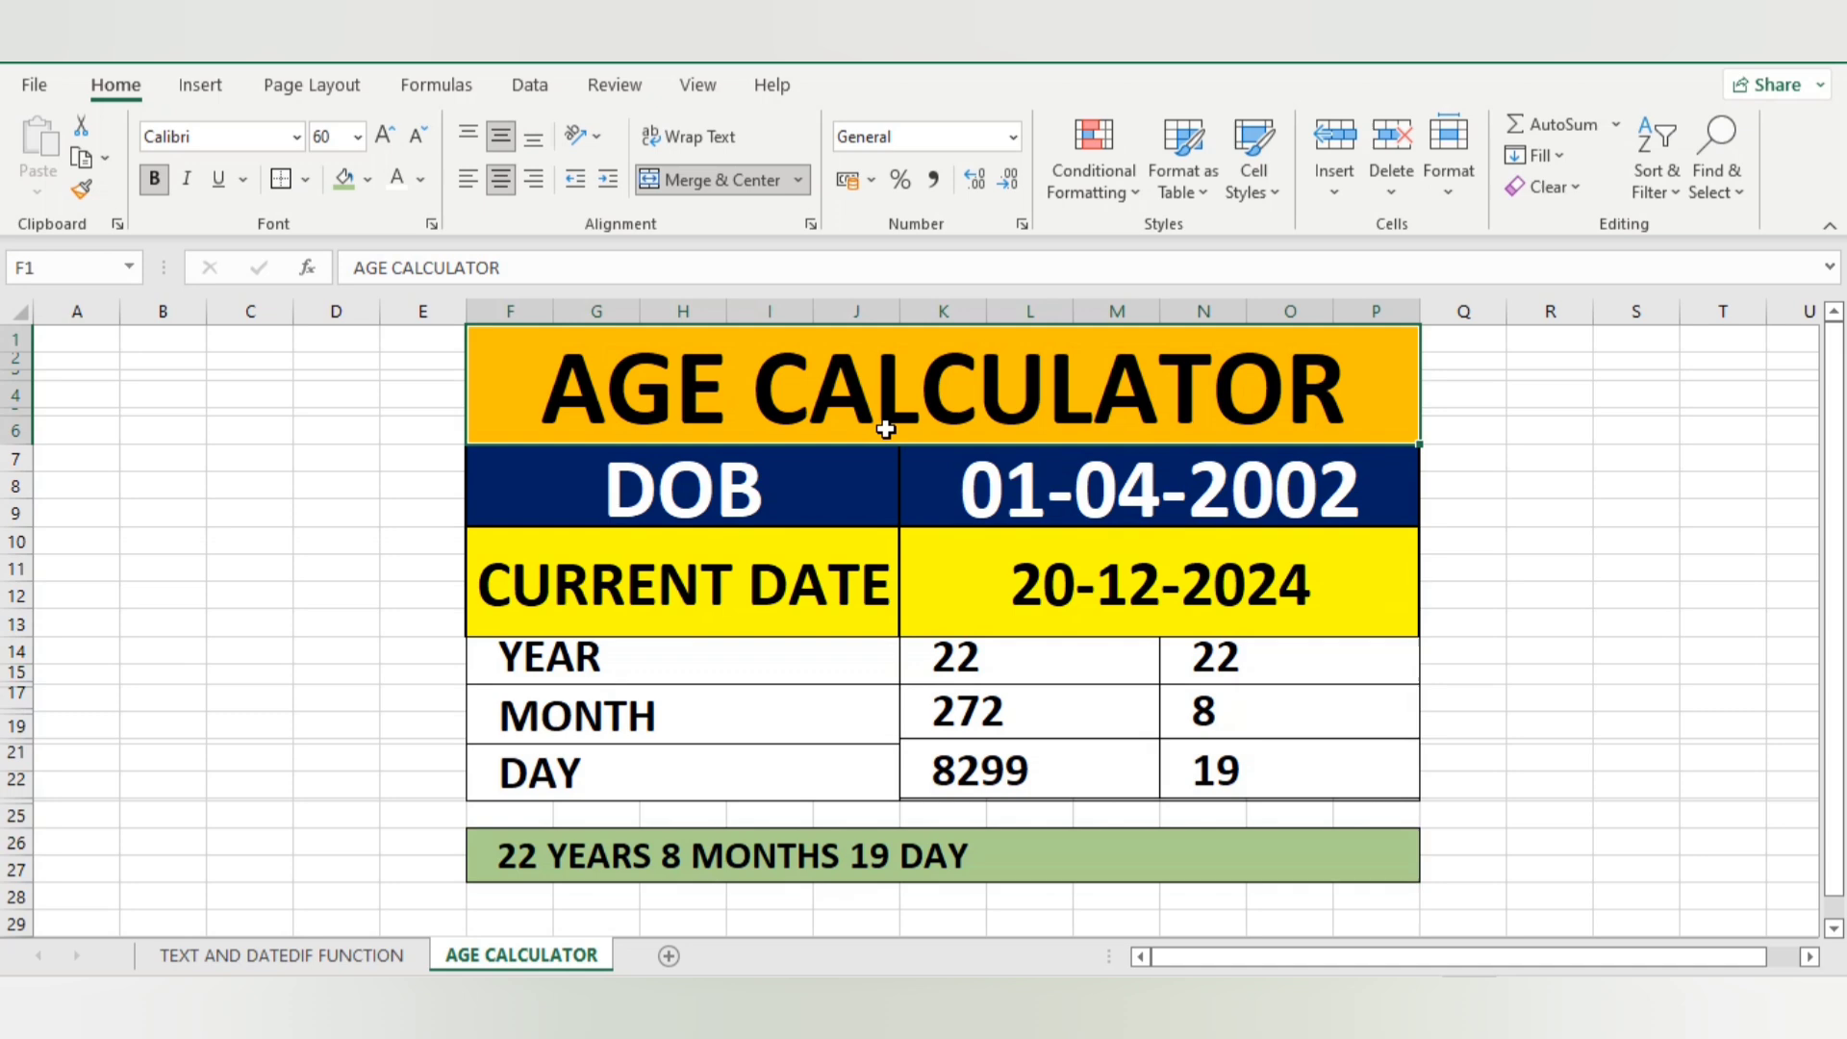
{"action": "left_click", "coordinate": [1190, 613]}
Return to the TEXT AND DATEDIF FUNCTION sheet and view both finished tables
{"action": "left_click", "coordinate": [380, 952]}
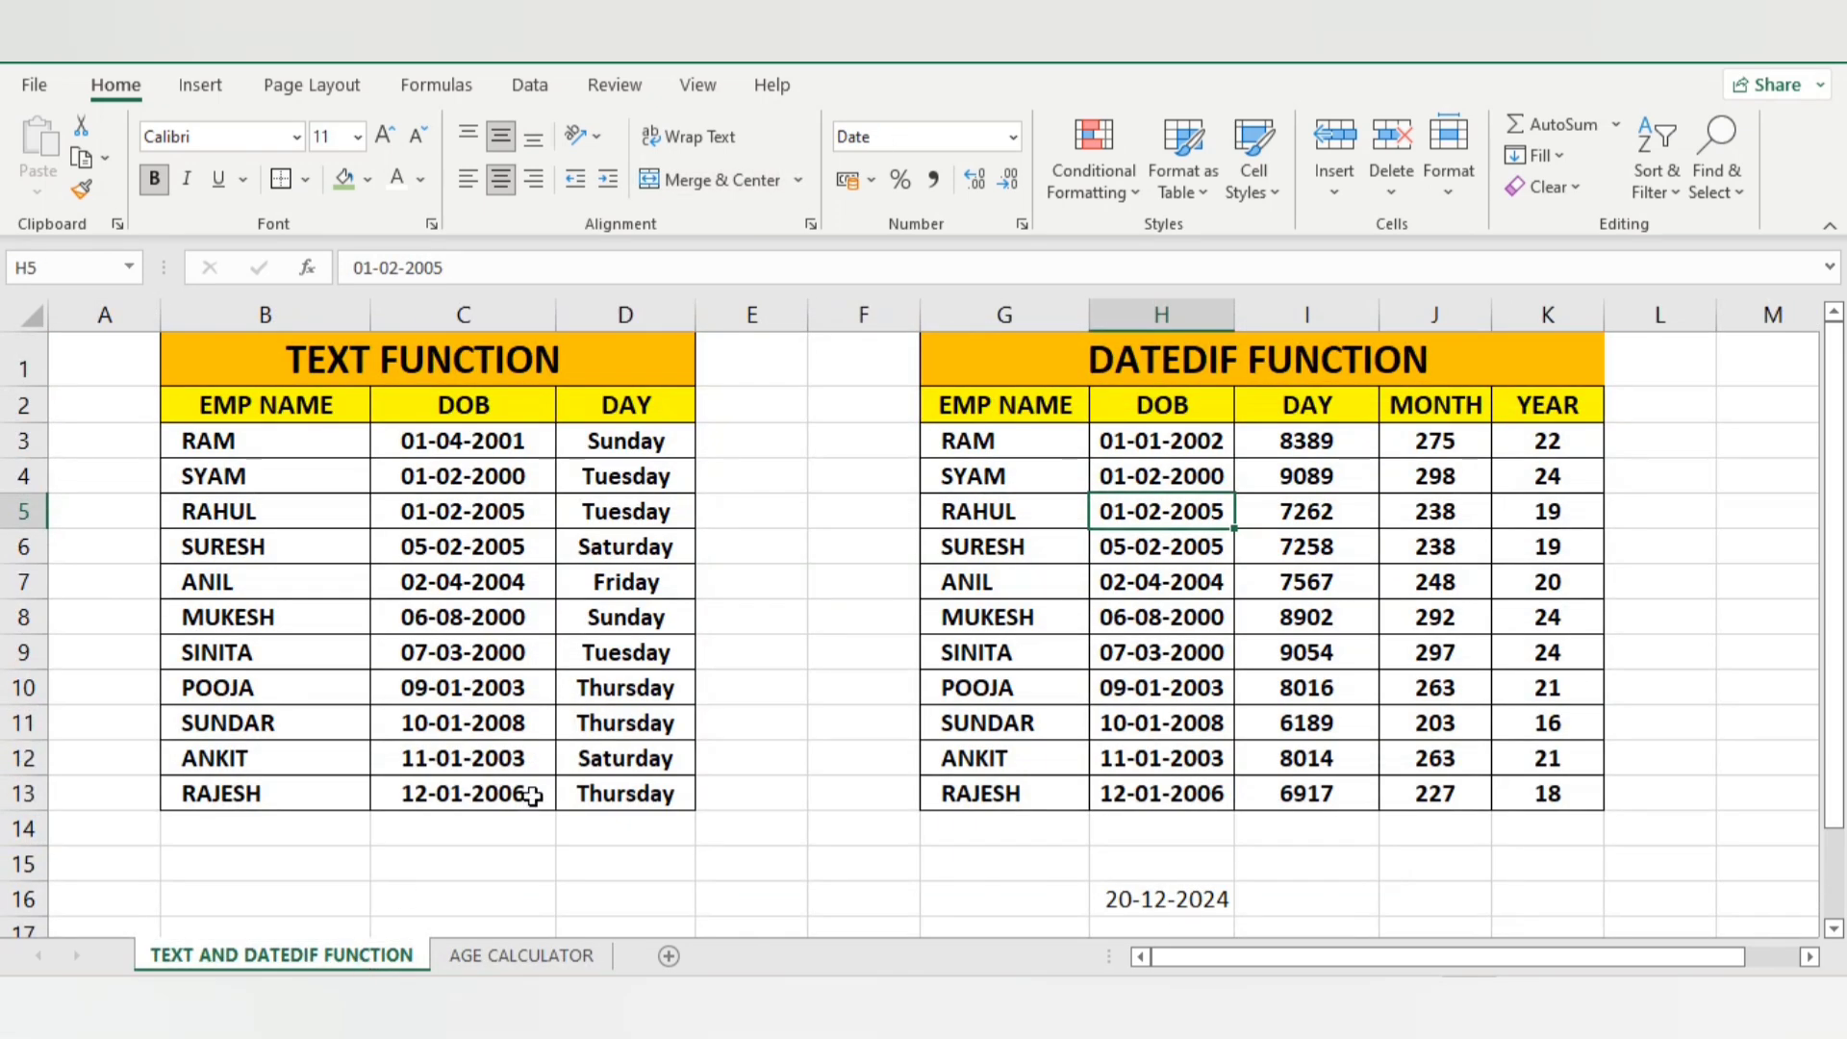
{"action": "left_click", "coordinate": [853, 515]}
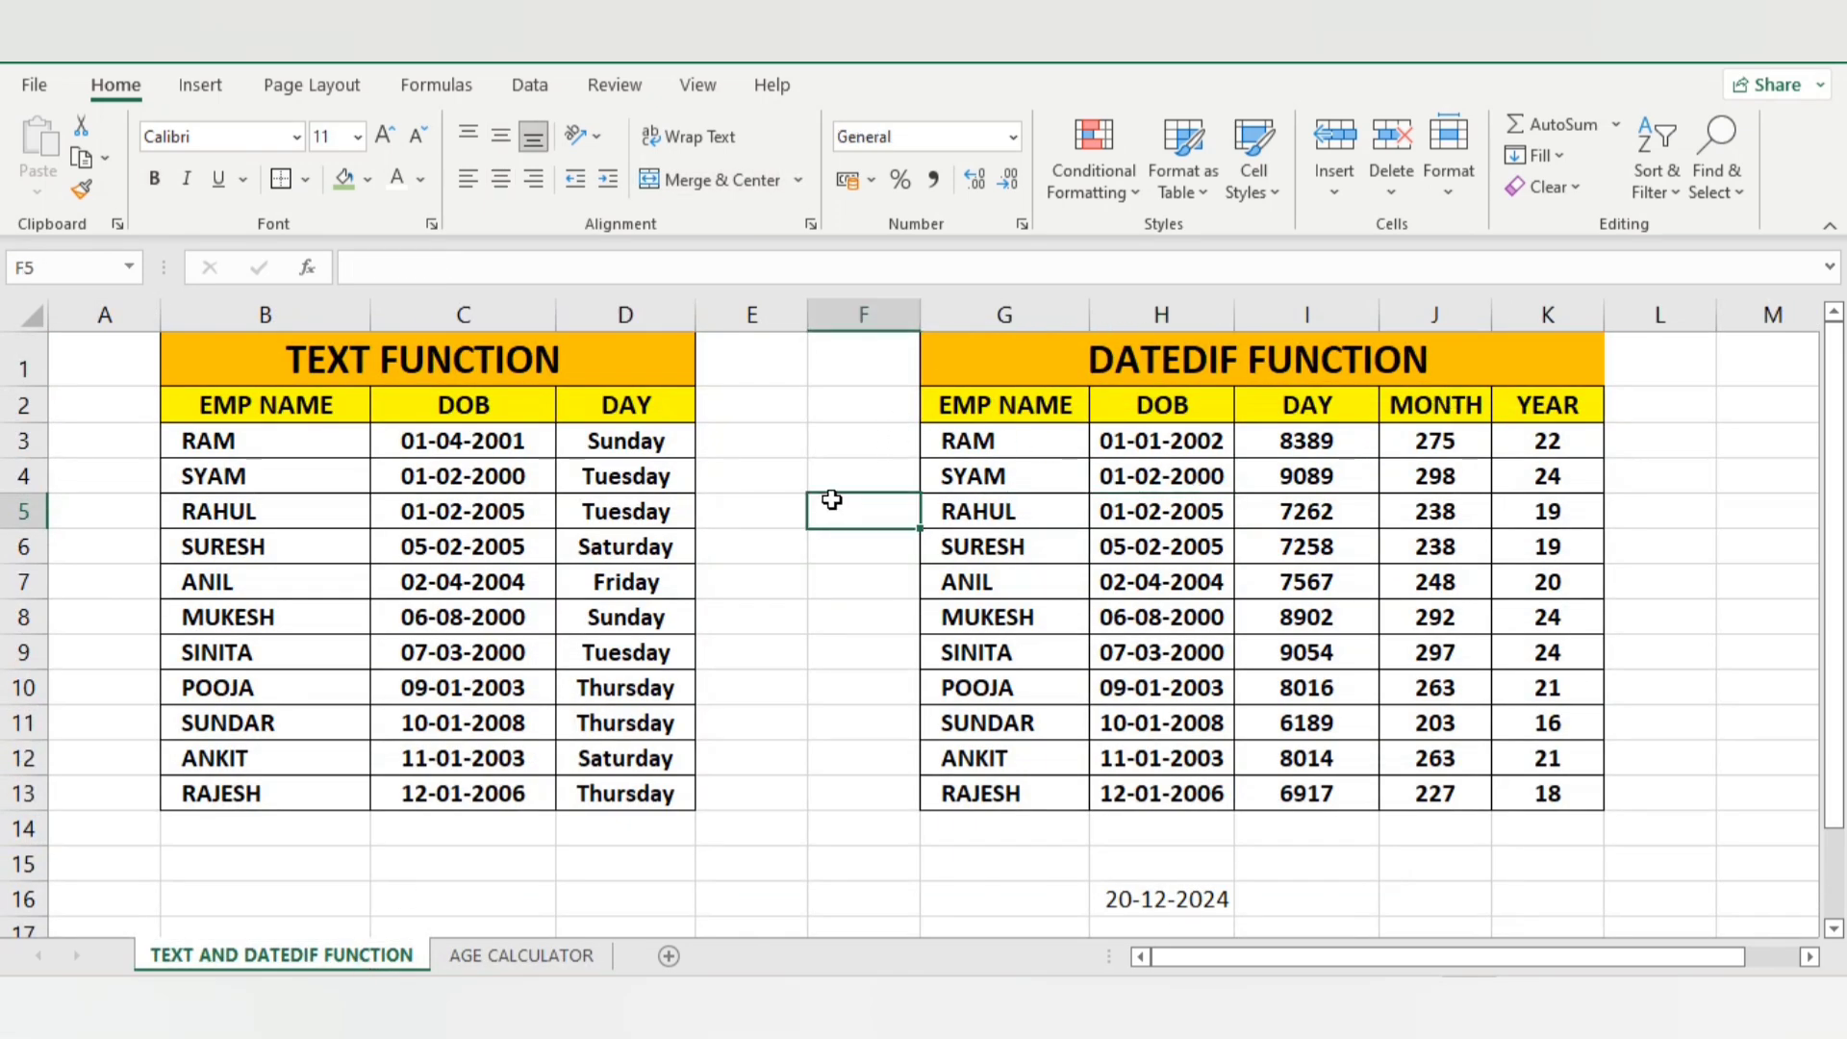
{"action": "left_click", "coordinate": [748, 415]}
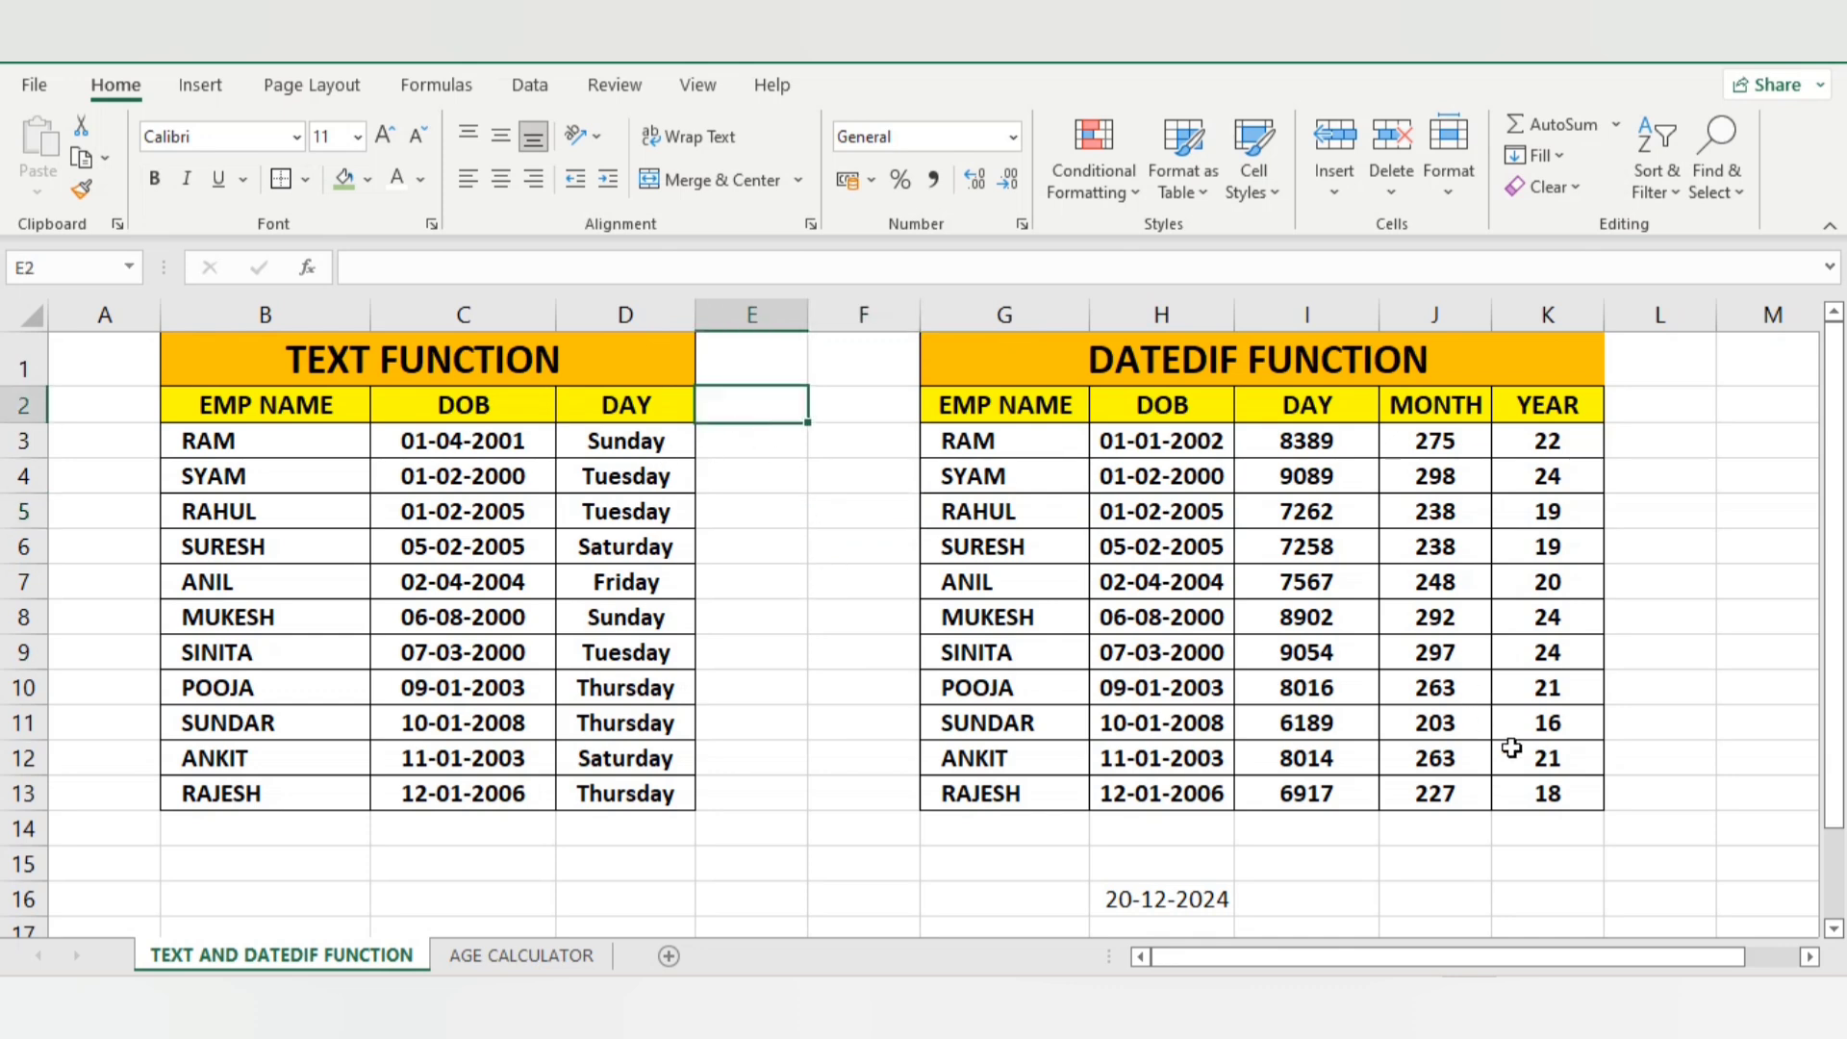